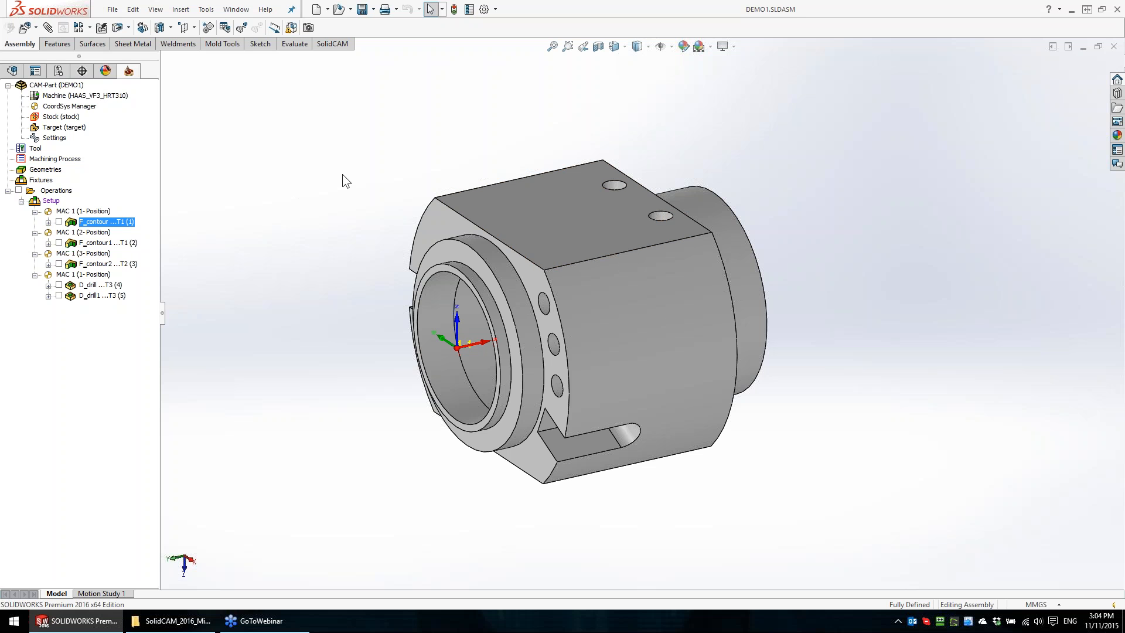
Show the F_contour toolpath and inspect it against the part's flat face with two holes, then hide it
mouse_move(328, 298)
middle_down()
mouse_move(309, 188)
mouse_move(314, 311)
middle_up()
scroll(383, 235, up, 1)
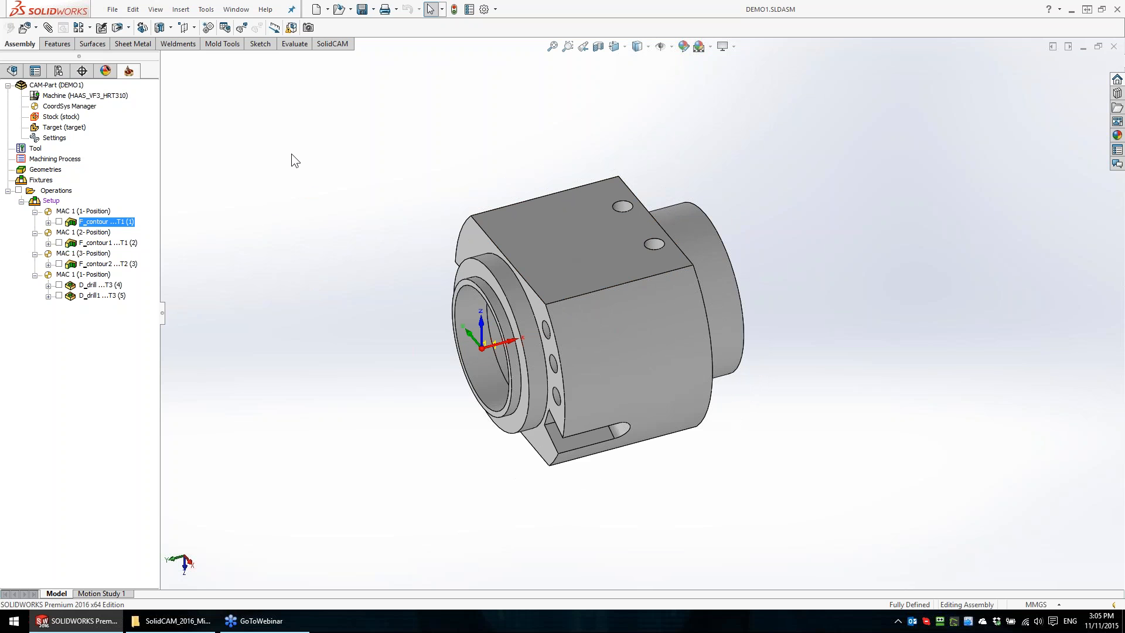
click(60, 222)
middle_drag(592, 311, 583, 292)
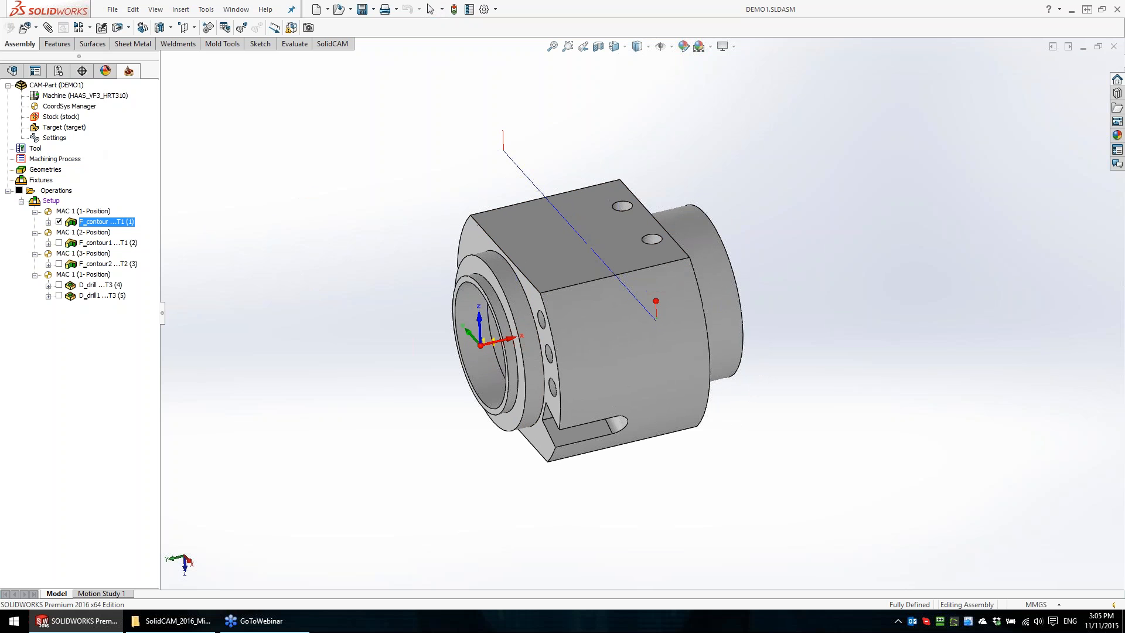
click(544, 234)
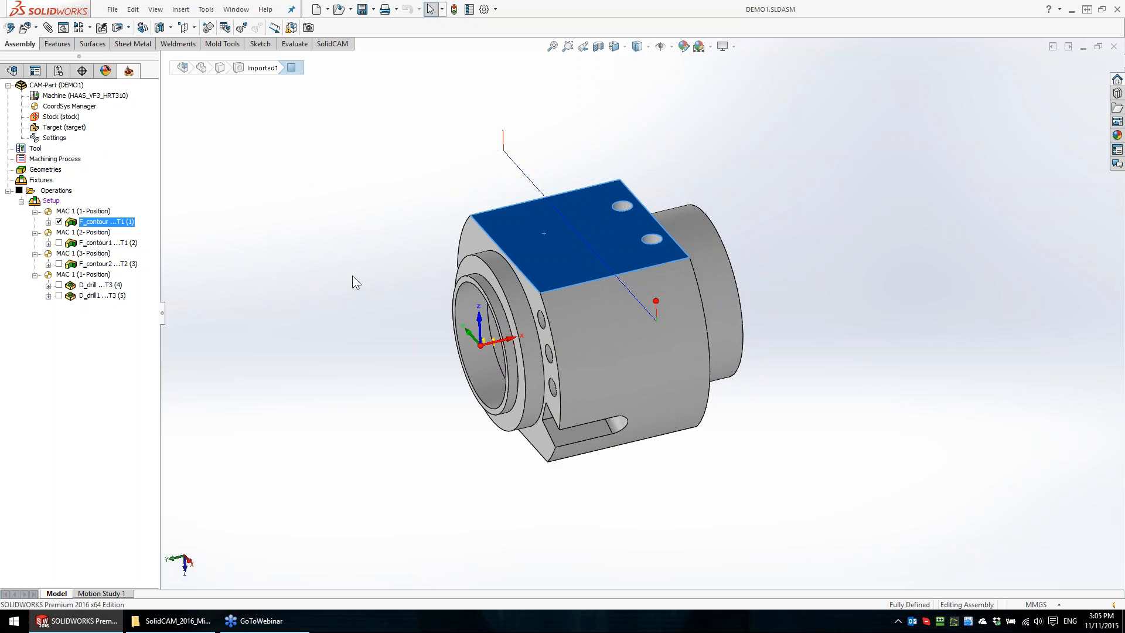
middle_drag(371, 347, 369, 331)
click(59, 222)
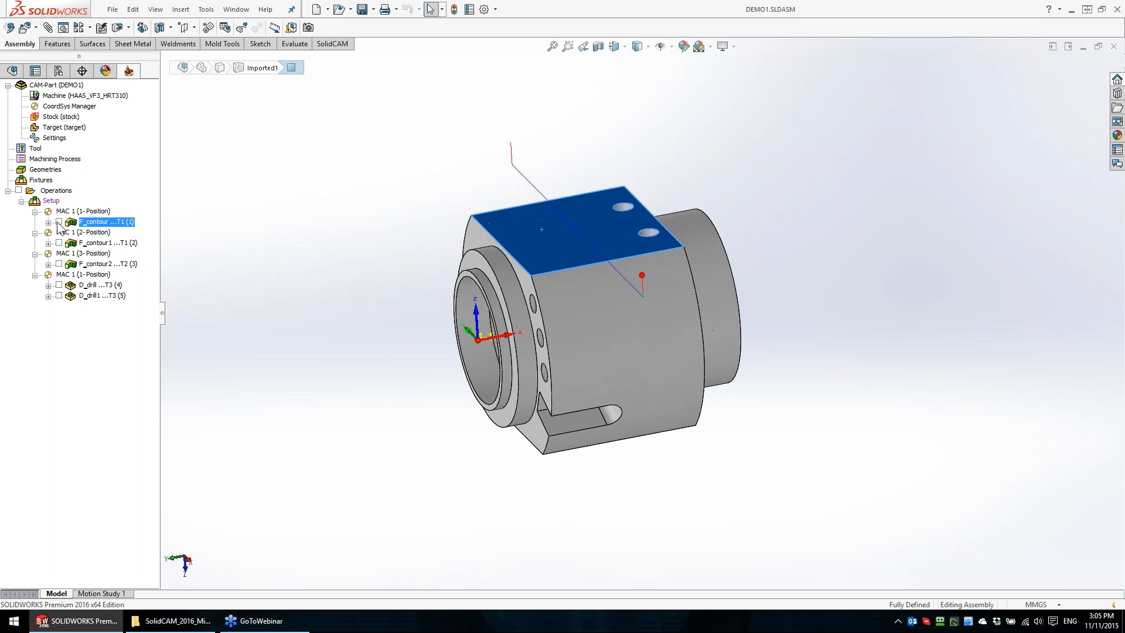
Show the F_contour1 toolpath and inspect it against the opposite flat face, then hide it
click(59, 243)
middle_drag(589, 452, 571, 308)
click(571, 307)
middle_drag(233, 168, 217, 278)
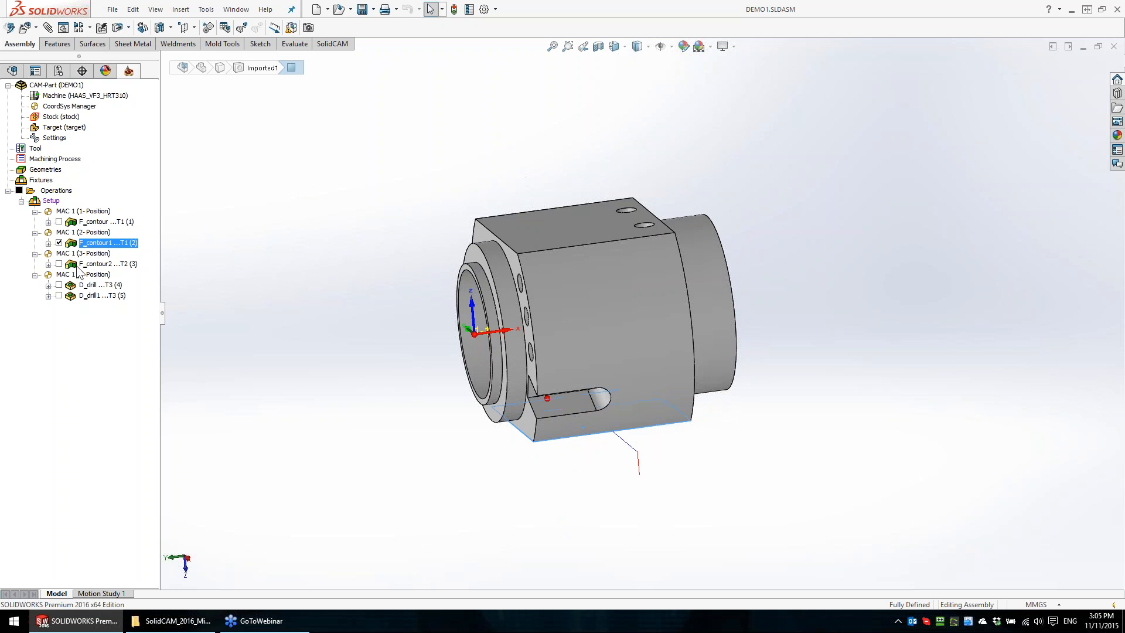
click(59, 243)
Show the F_contour2 toolpath and inspect it at the open slot, then hide it
click(59, 263)
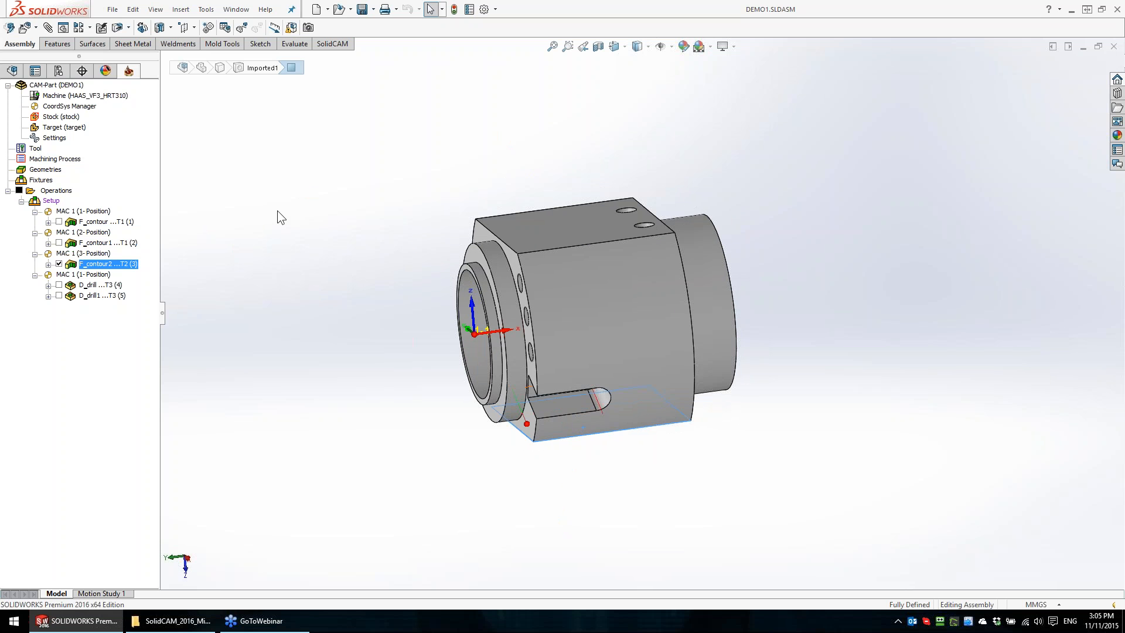
middle_drag(353, 213, 424, 218)
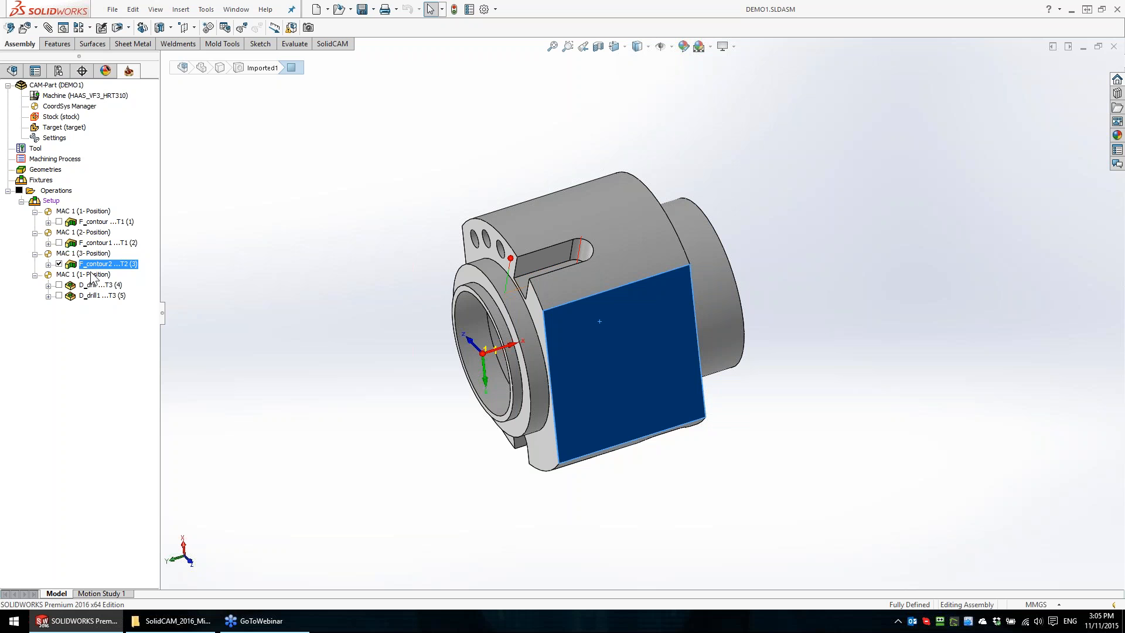
click(86, 286)
click(59, 263)
Show the D_drill and D_drill1 toolpaths one after the other, inspect them around the part, and hide them
click(59, 286)
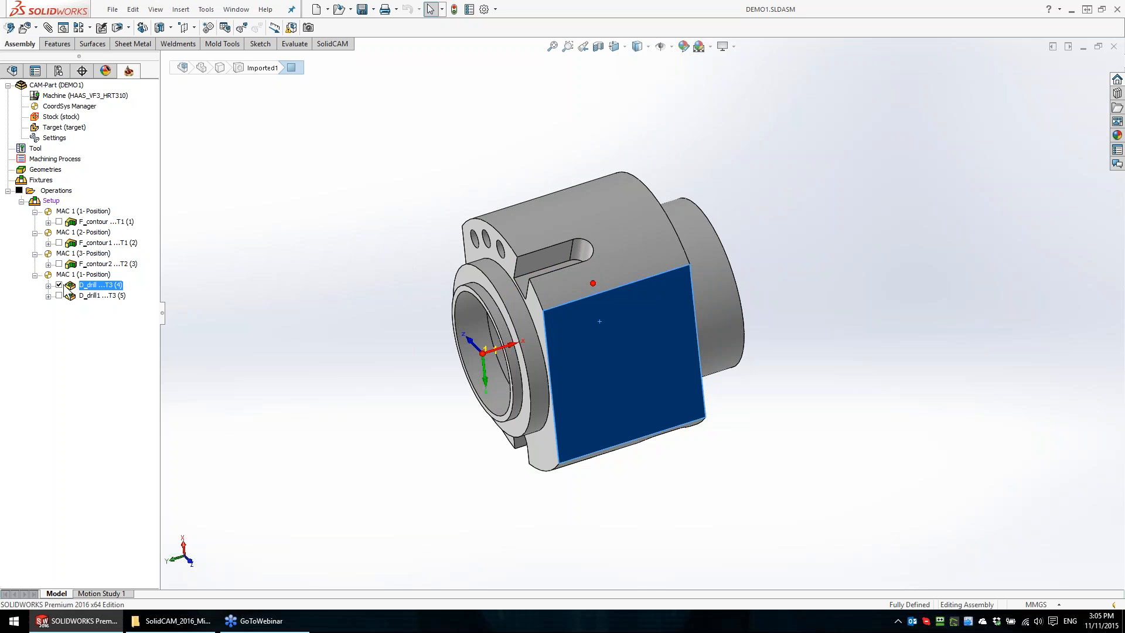
click(314, 165)
middle_drag(363, 158, 438, 358)
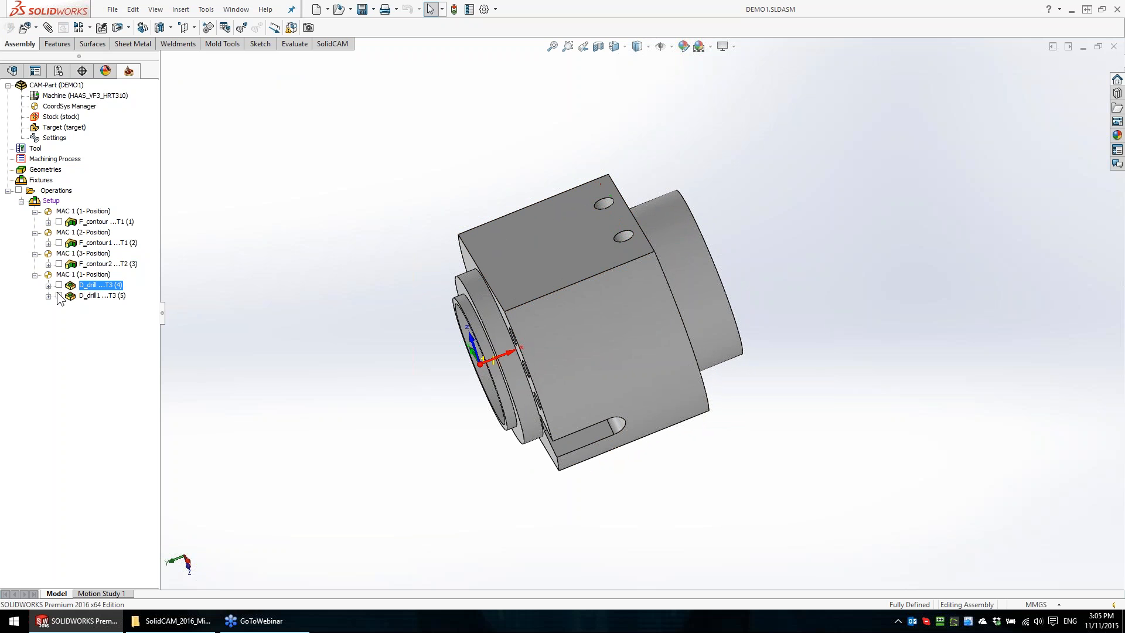
click(59, 296)
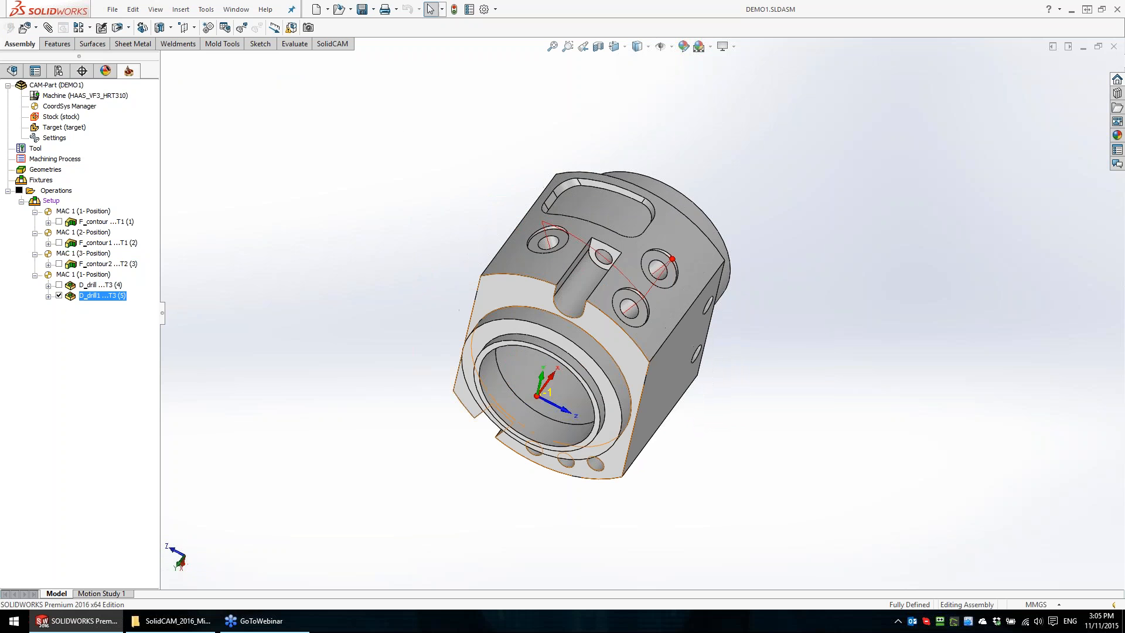
middle_drag(440, 236, 322, 173)
click(59, 296)
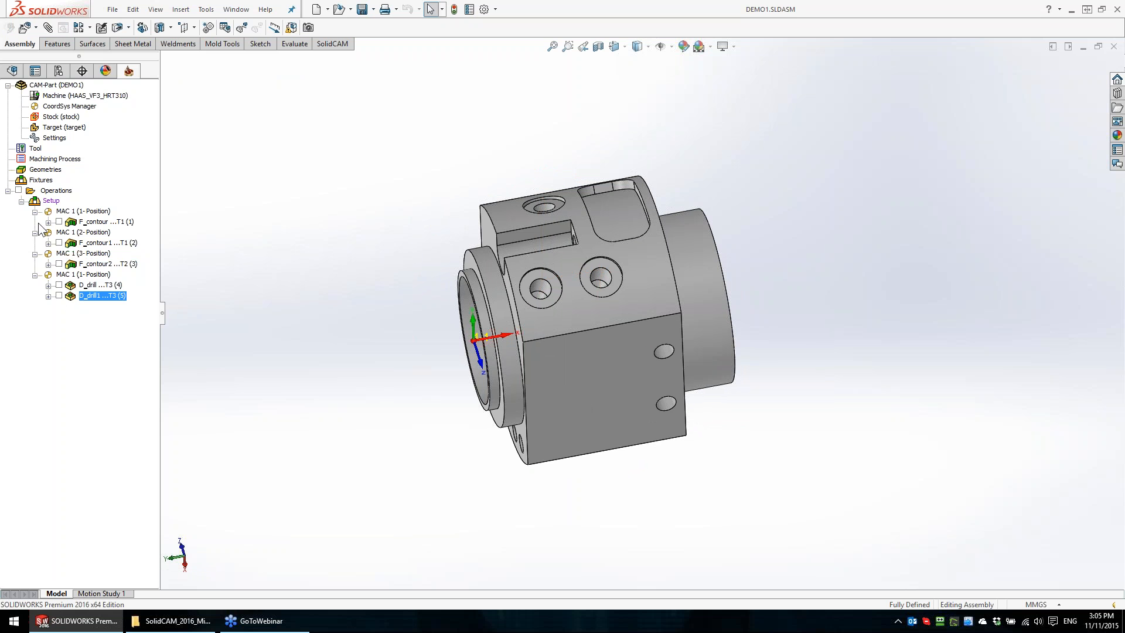
Open the part tool table, examine the mounting preview of tool 1 on the HAAS machine, and close both
click(34, 149)
double_click(32, 150)
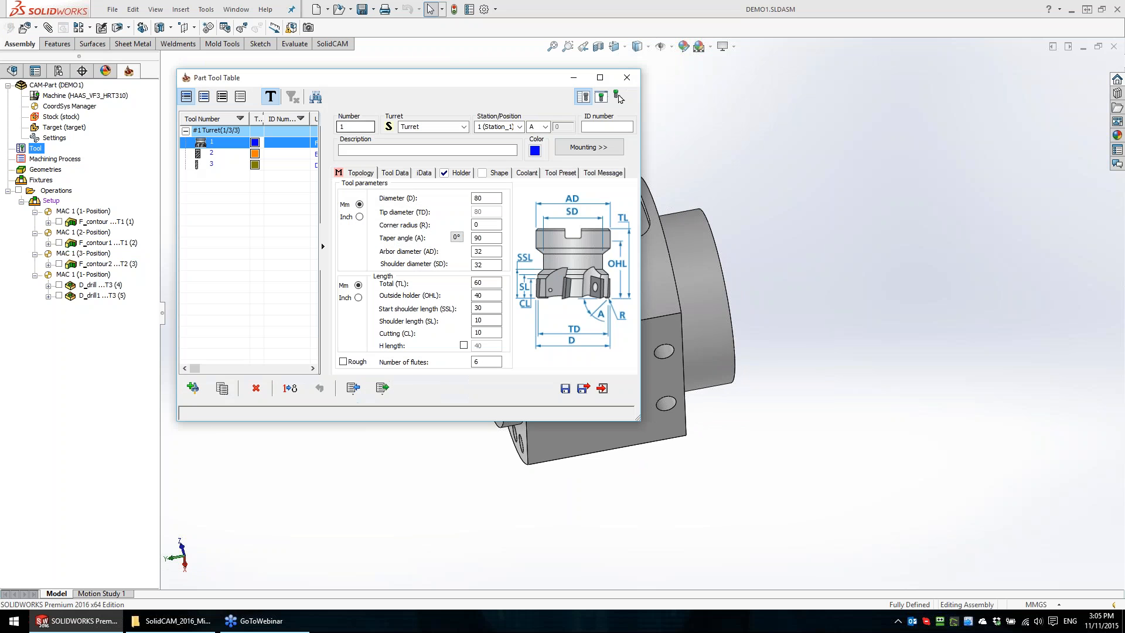
click(618, 96)
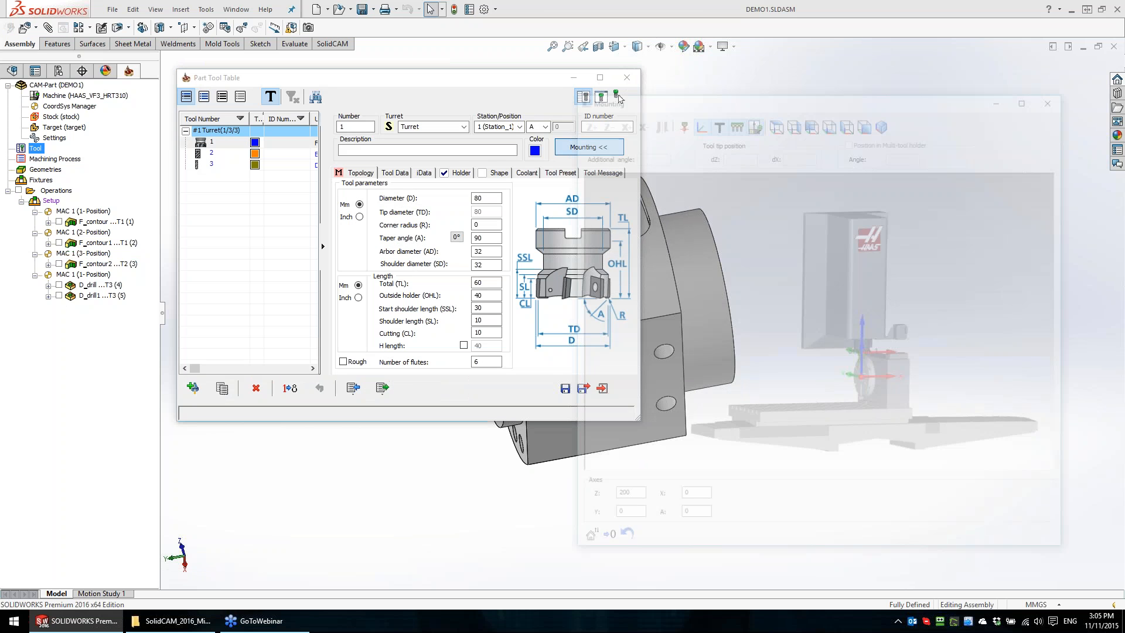
drag(864, 392, 894, 386)
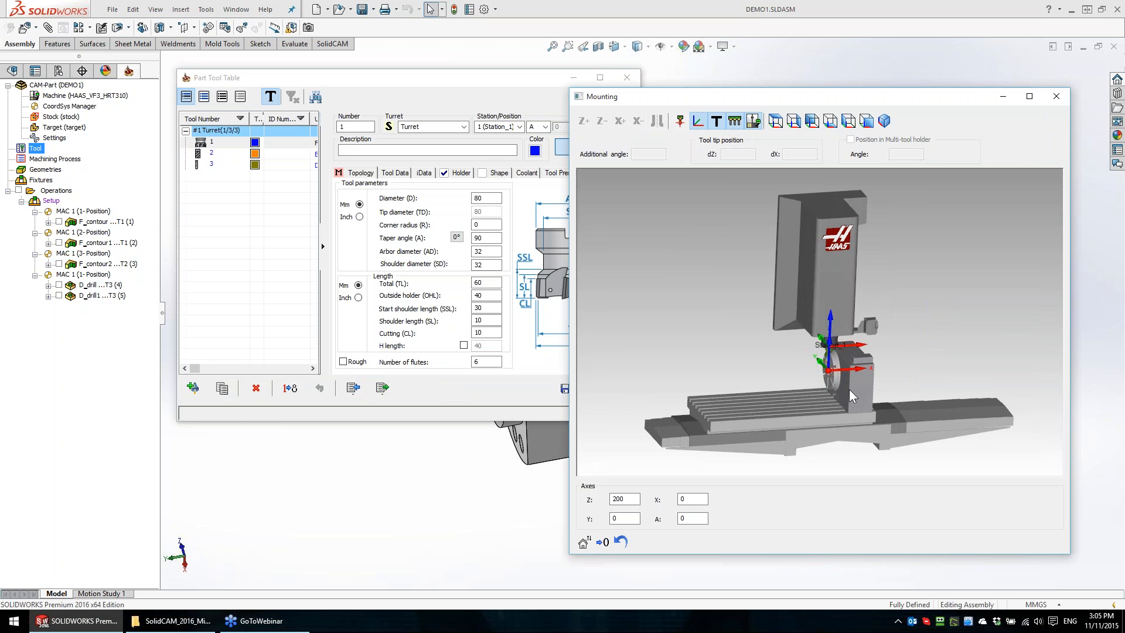
scroll(844, 389, up, 5)
scroll(840, 401, down, 5)
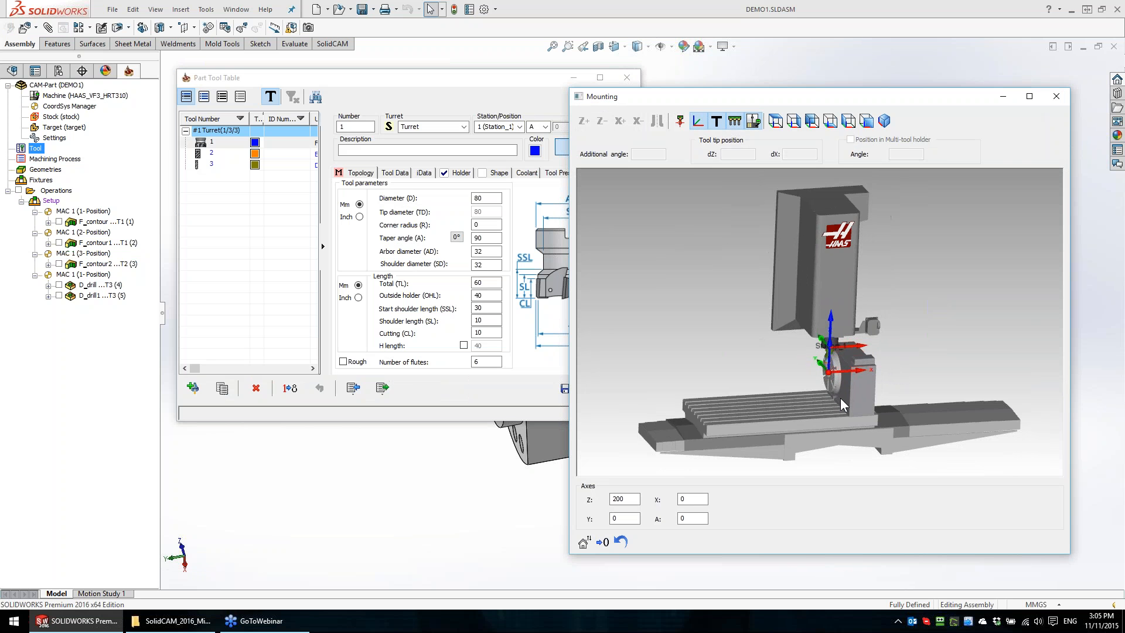
scroll(840, 398, up, 3)
middle_drag(840, 387, 839, 351)
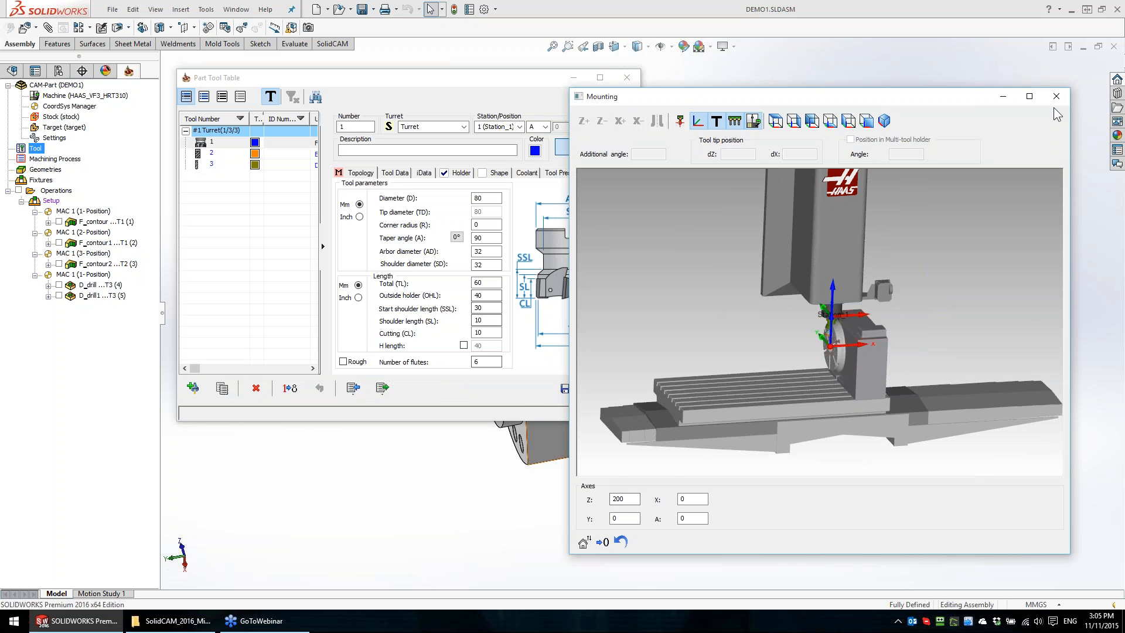
key(Escape)
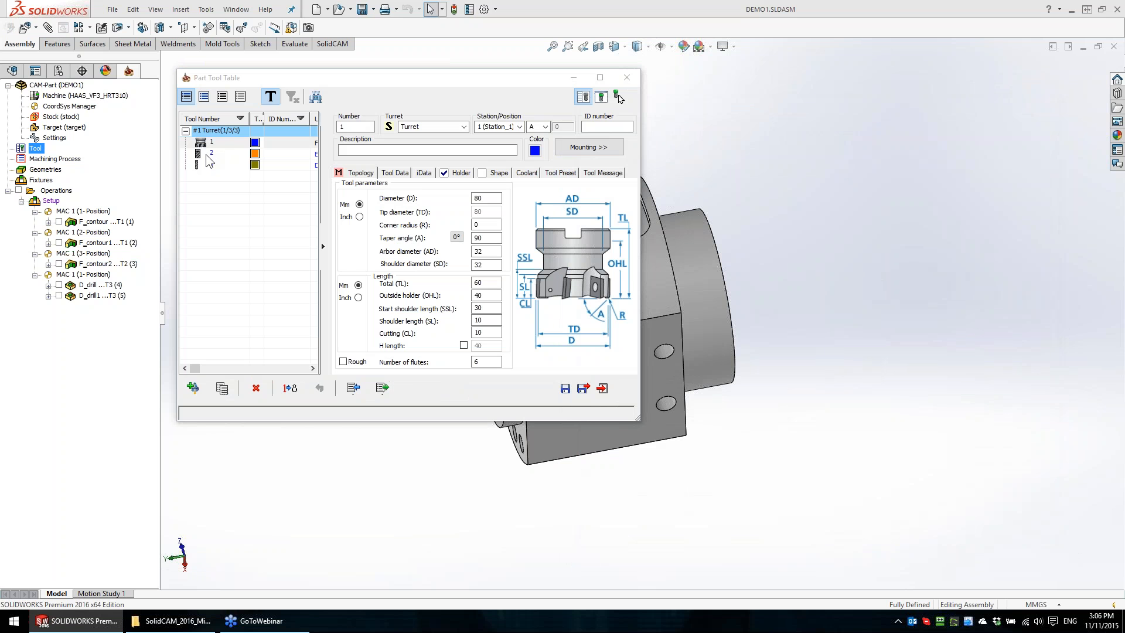
click(602, 388)
Open the machine setup, examine the part's placement at the rotary table in the machine preview, and cancel out
double_click(52, 200)
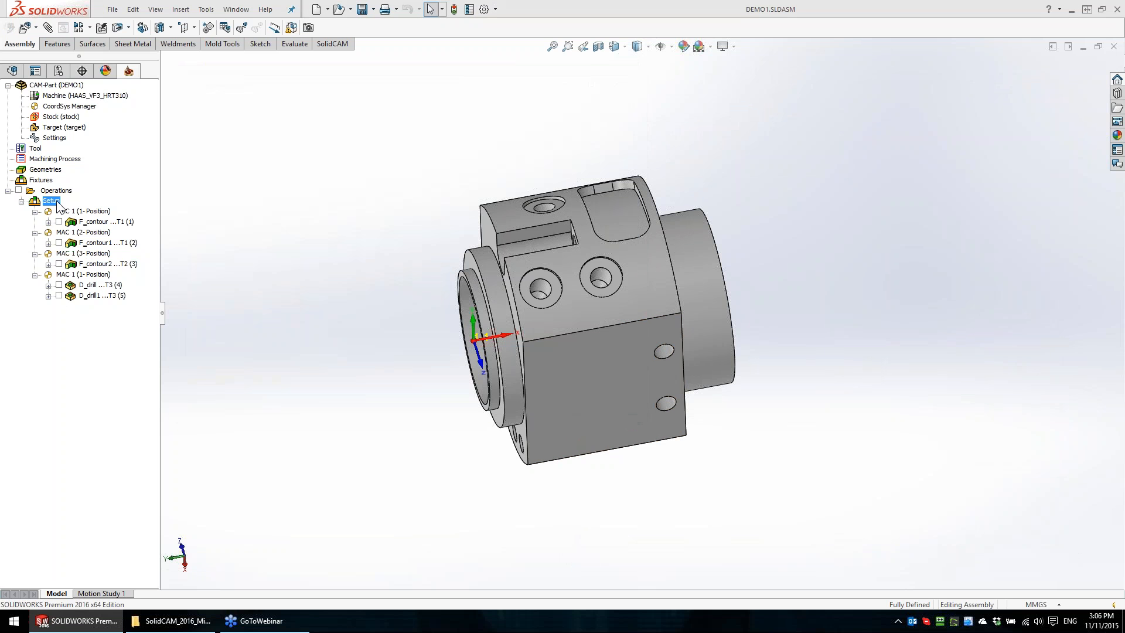
click(614, 104)
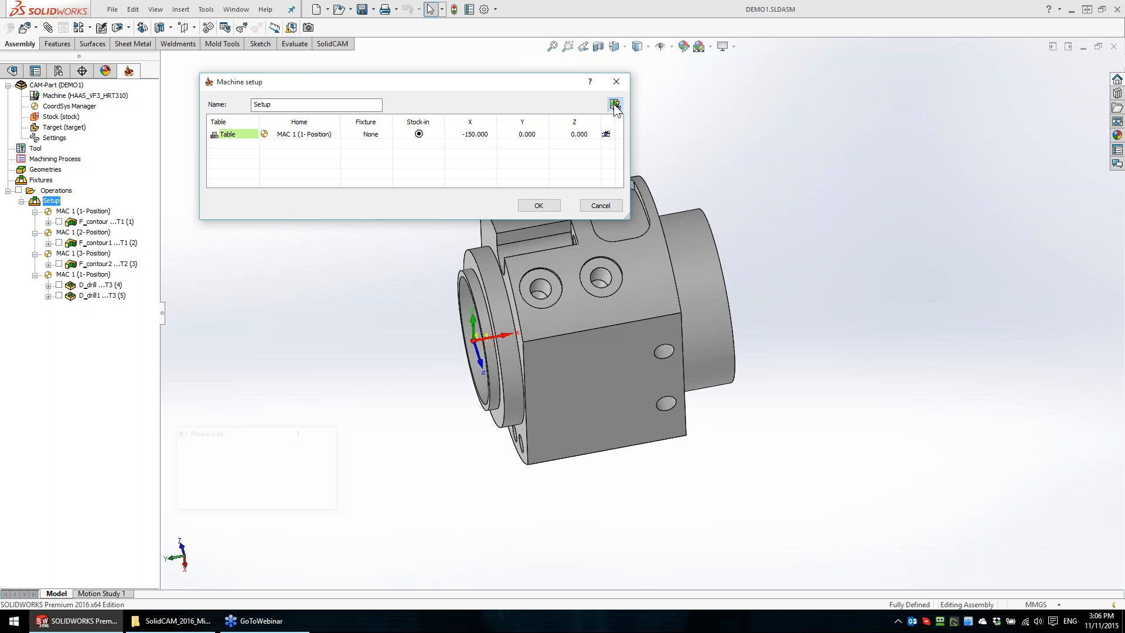
scroll(831, 394, up, 6)
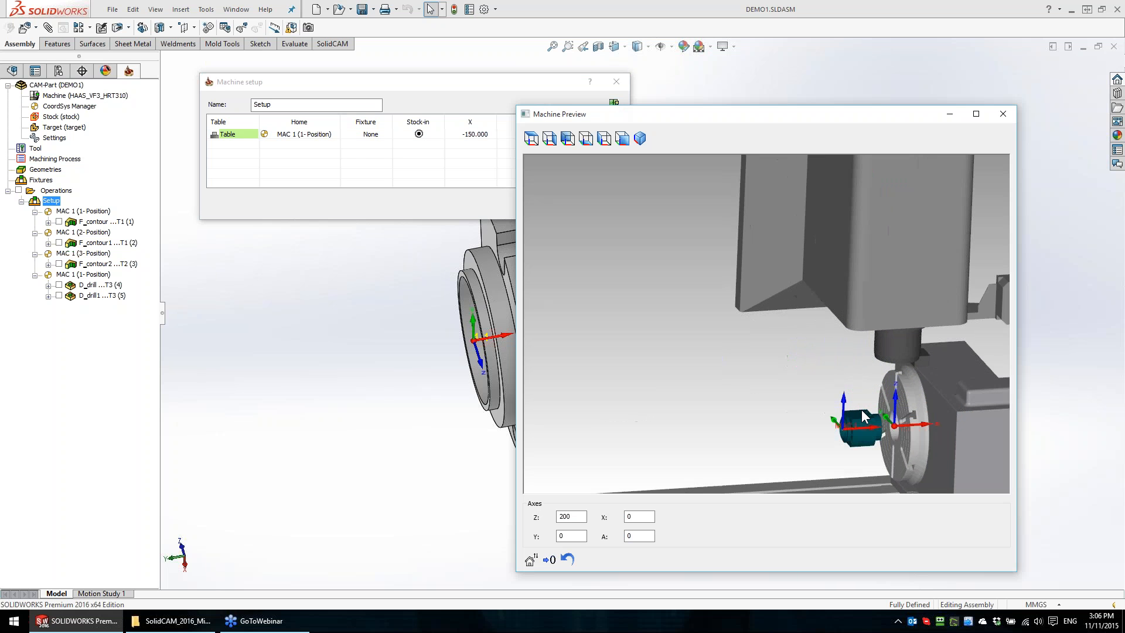
scroll(824, 364, up, 2)
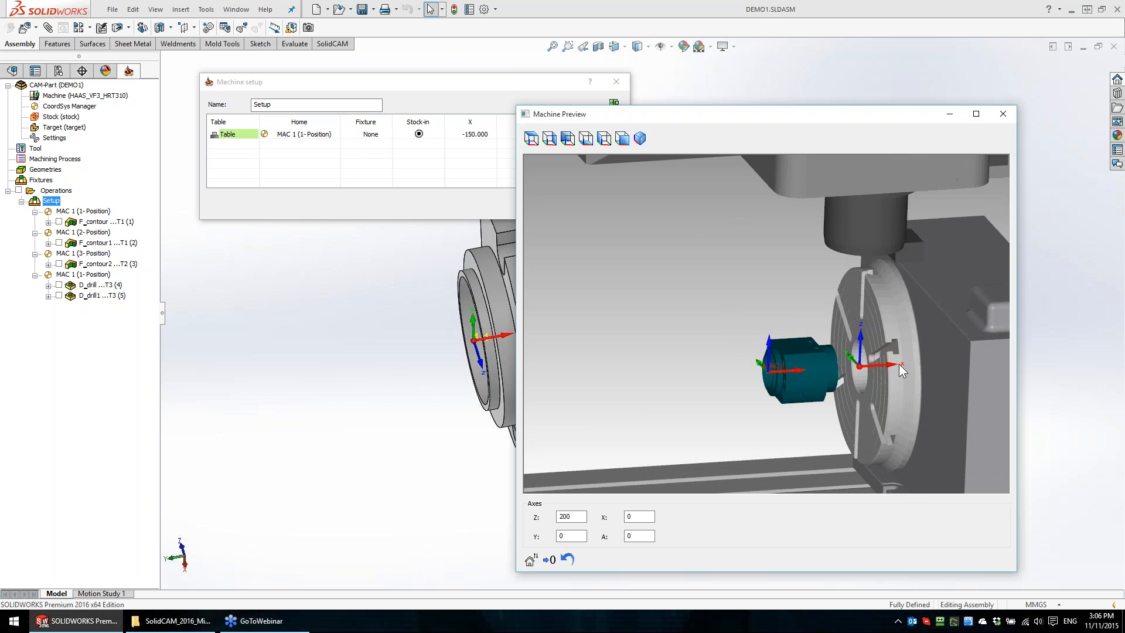
middle_drag(873, 370, 804, 325)
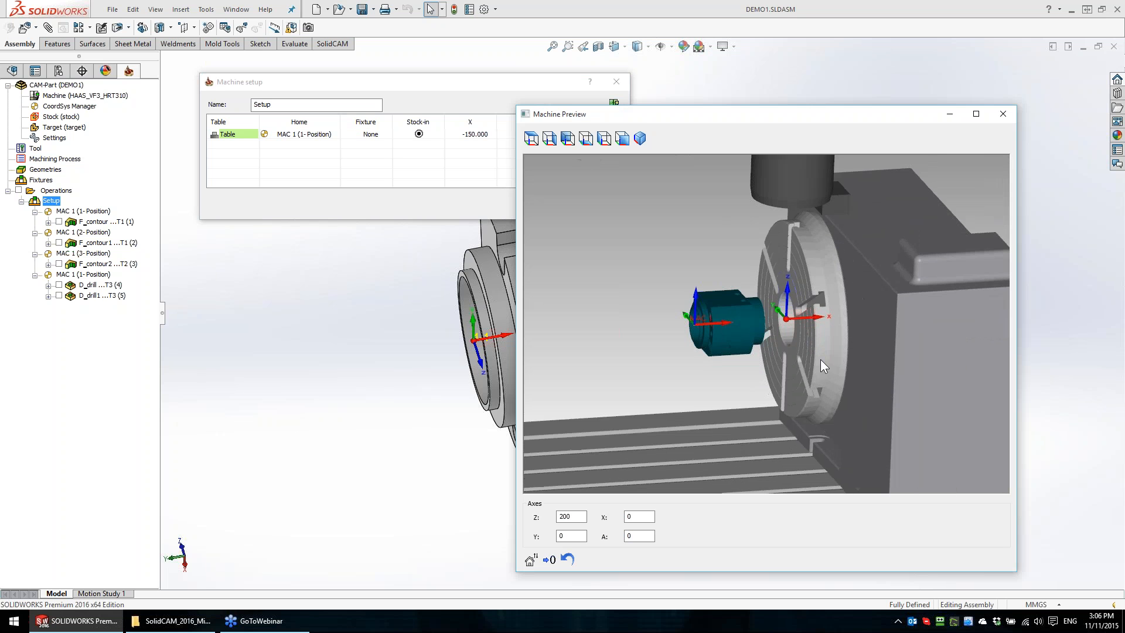
scroll(824, 360, down, 3)
scroll(823, 360, up, 4)
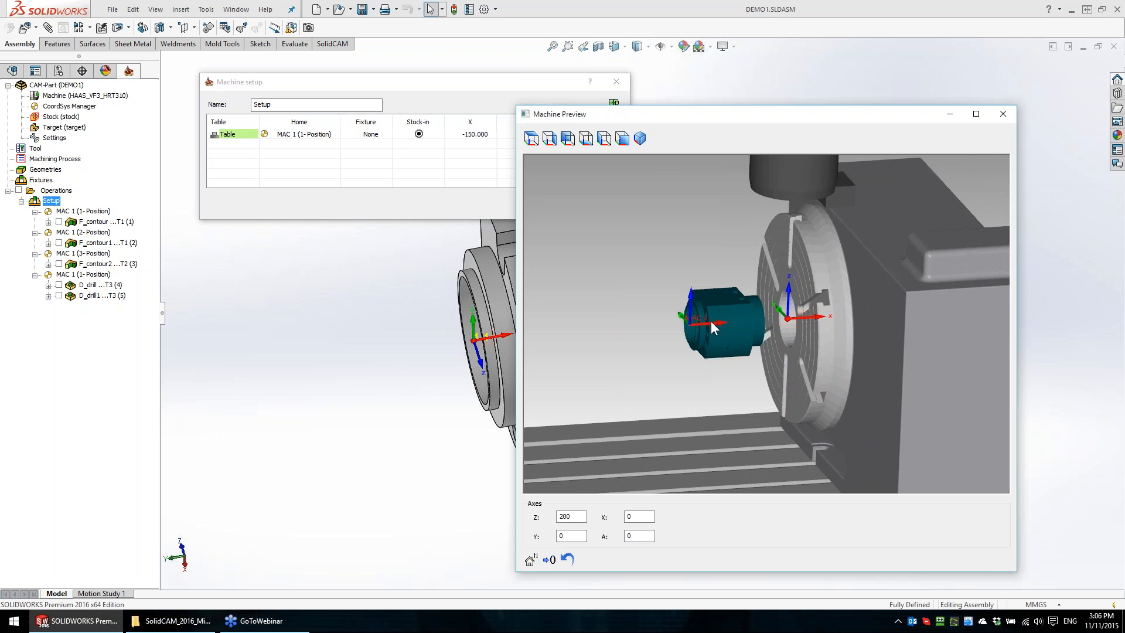
scroll(693, 322, up, 3)
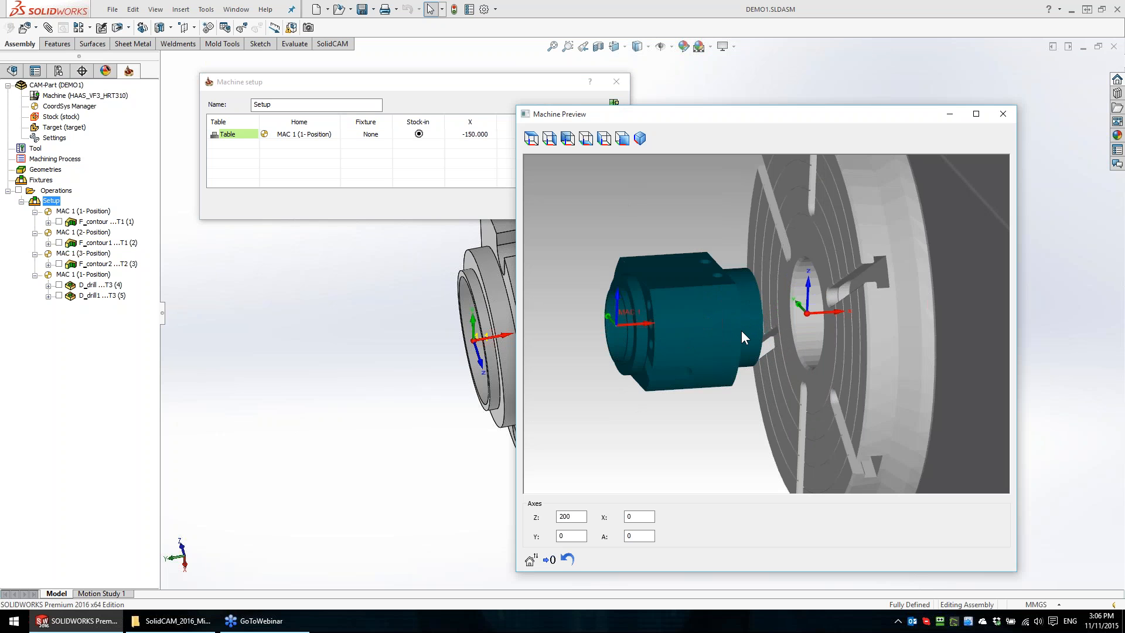
click(1002, 114)
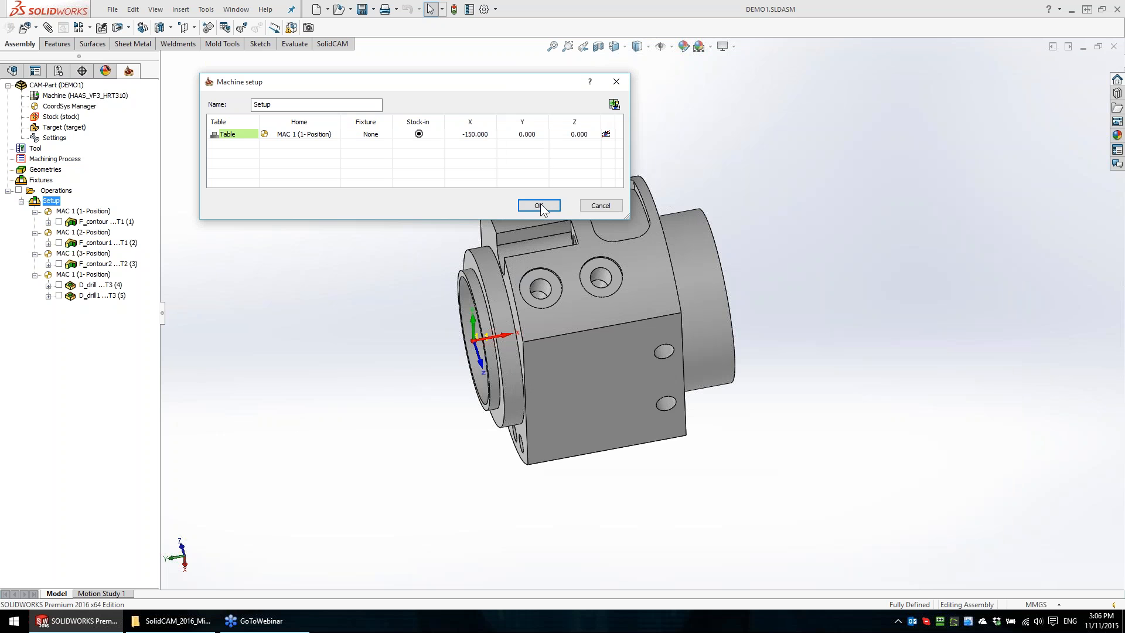
click(601, 206)
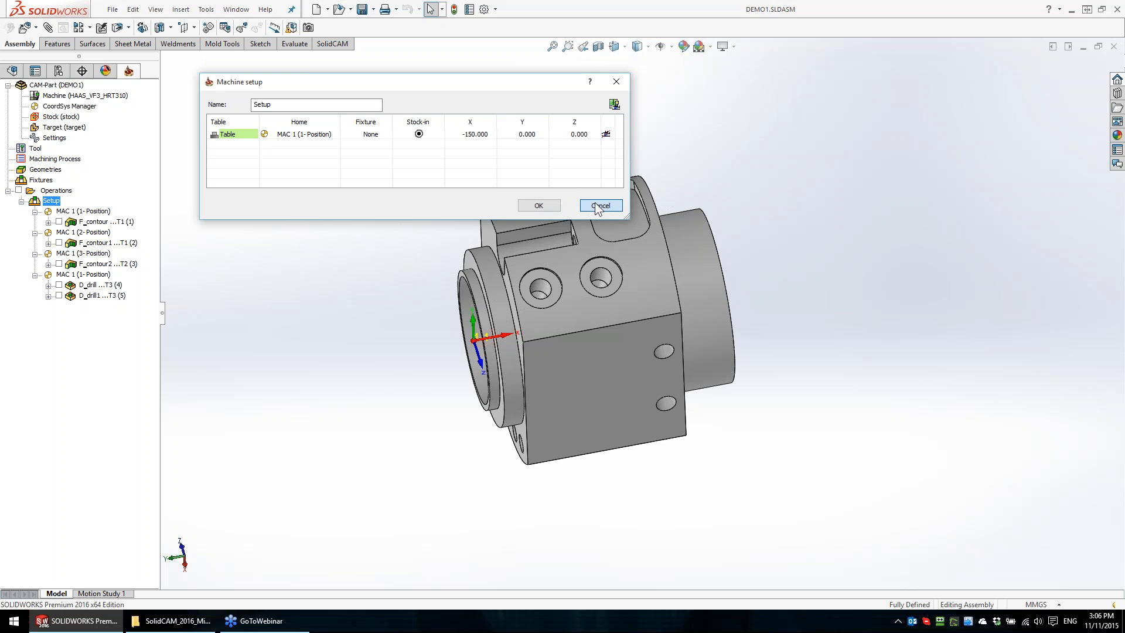
Launch the Machine Simulation for all operations and display its move list
right_click(79, 190)
click(106, 371)
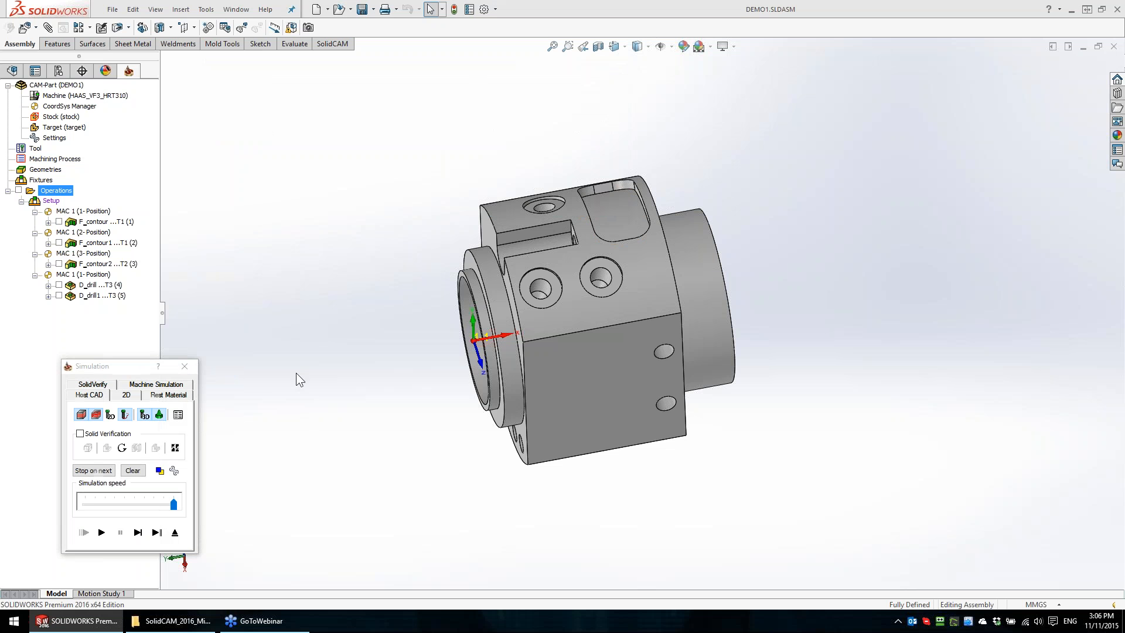
click(183, 386)
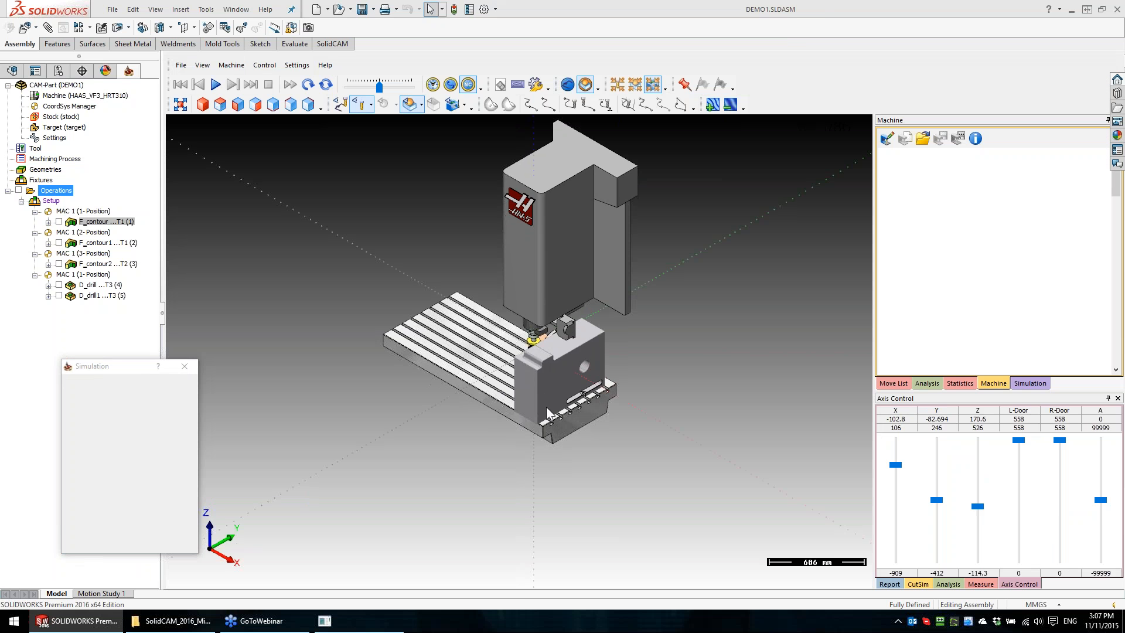
click(892, 383)
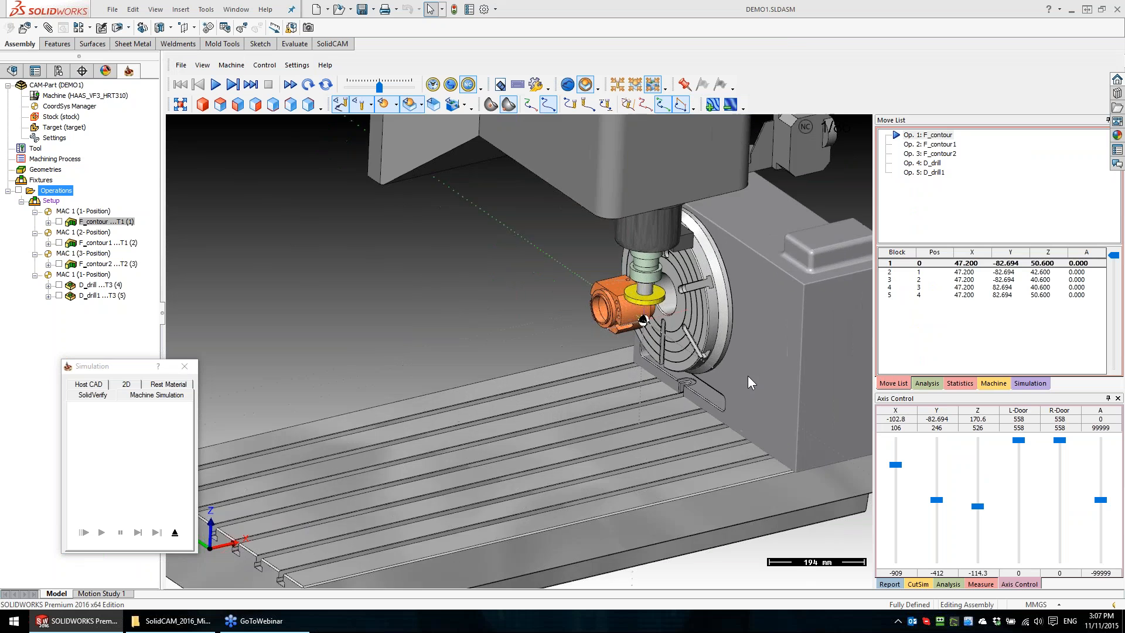
Step through the F_contour moves block by block and watch the face mill pass over the part
click(1000, 315)
key(Down)
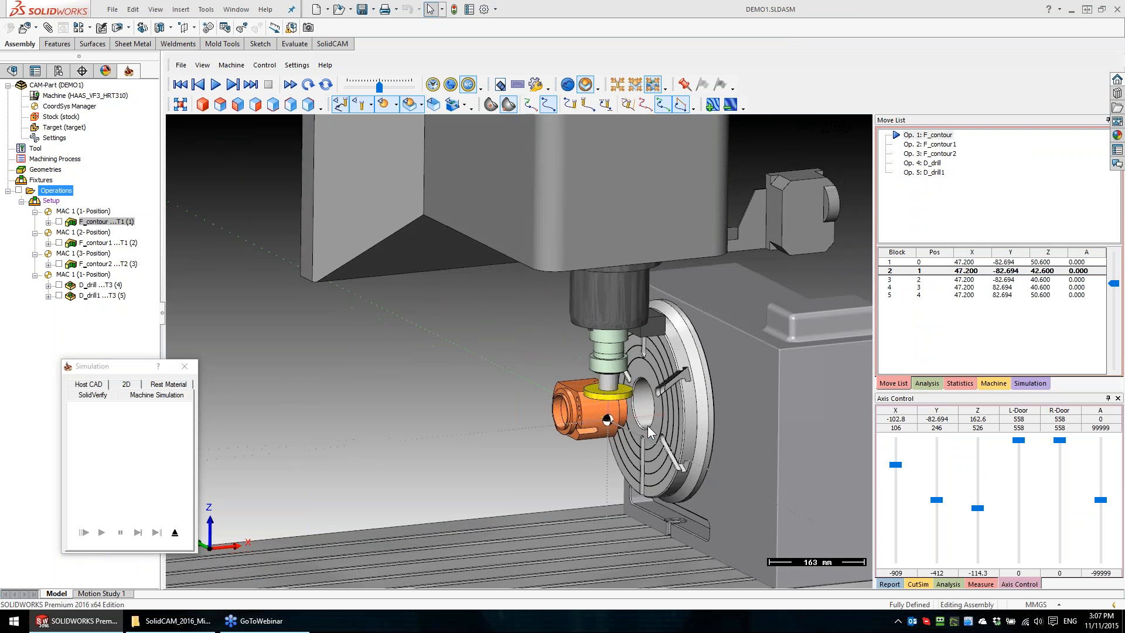
click(976, 314)
key(Down)
key(Down)
key(Down)
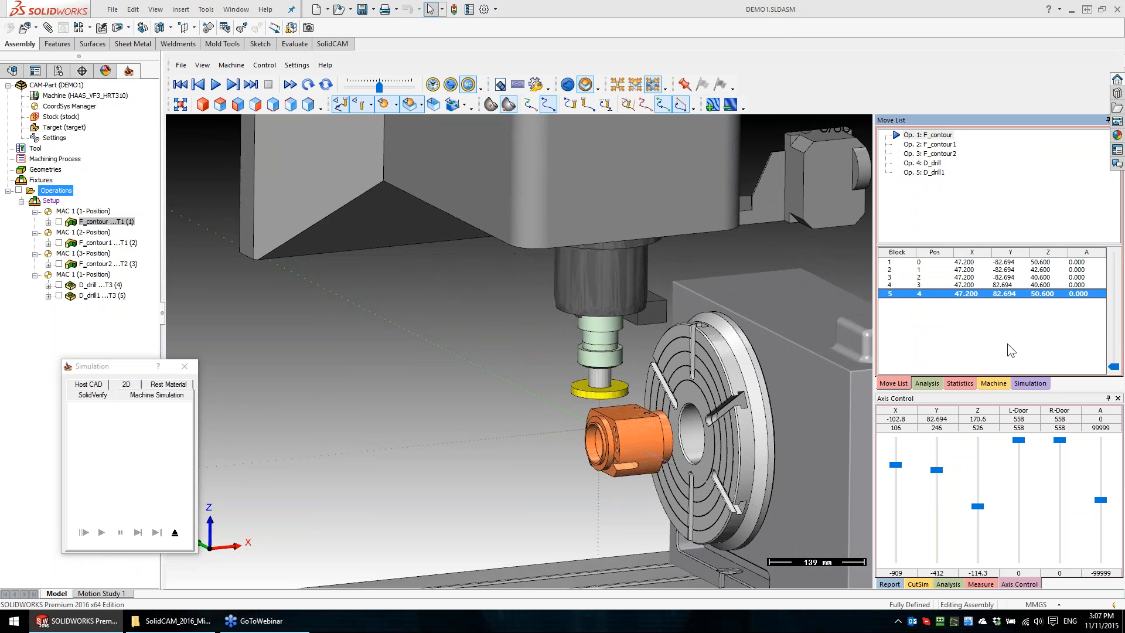
Advance the simulation to F_contour1 and step through its moves with the part rotated to A 180
key(Down)
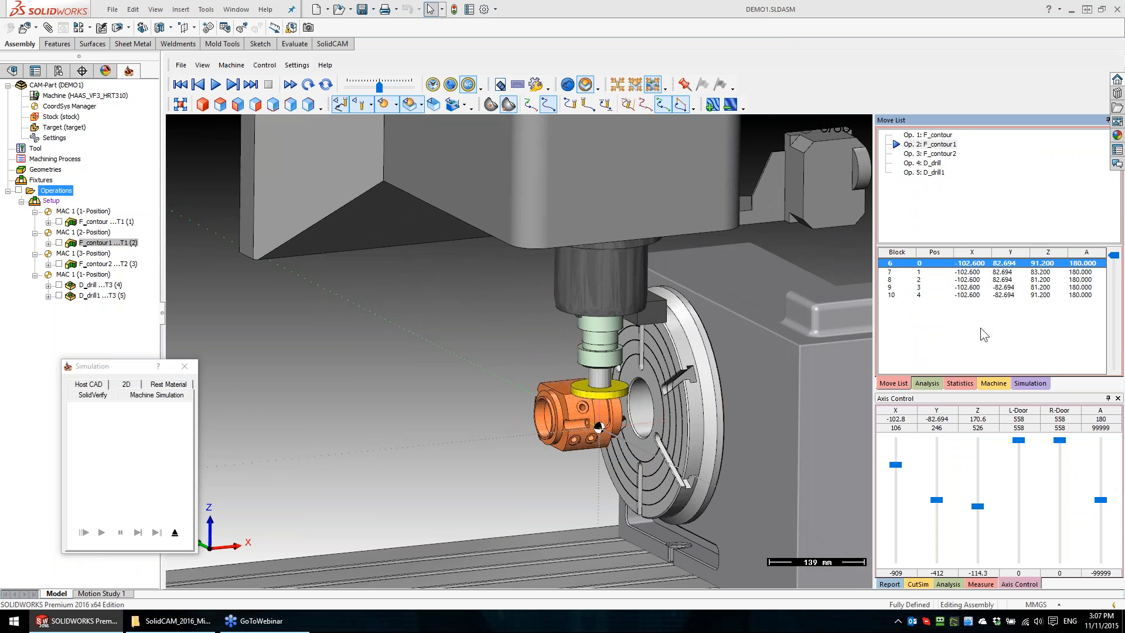
key(Down)
key(Down)
key(Down)
key(Down)
Advance the simulation to F_contour2 and step through its moves at the slot with A at -115
key(Down)
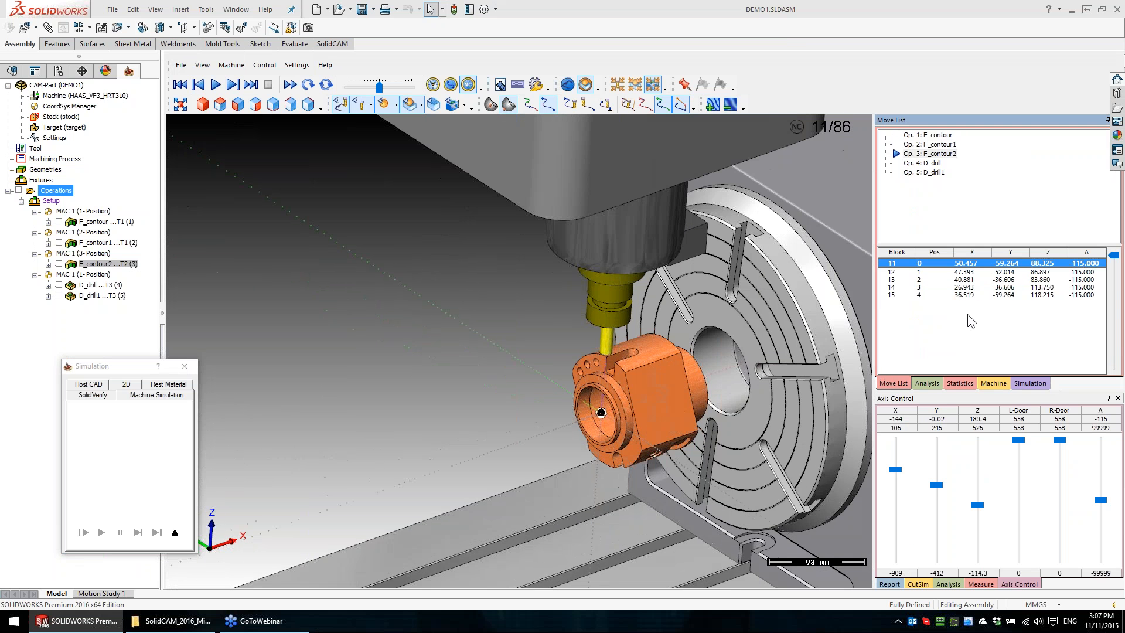
key(Down)
key(Down)
key(Down)
key(Down)
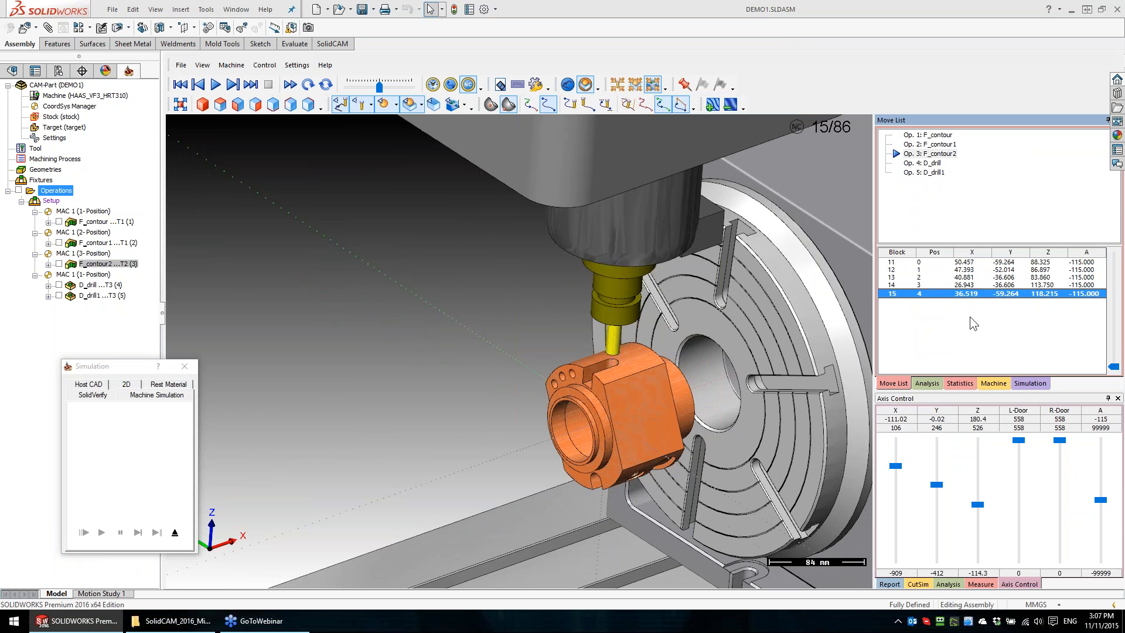
Advance the simulation to D_drill and step through its drilling moves with A at 0
key(Down)
key(Down)
key(Down)
key(Down)
key(Down)
key(Down)
key(Down)
key(Down)
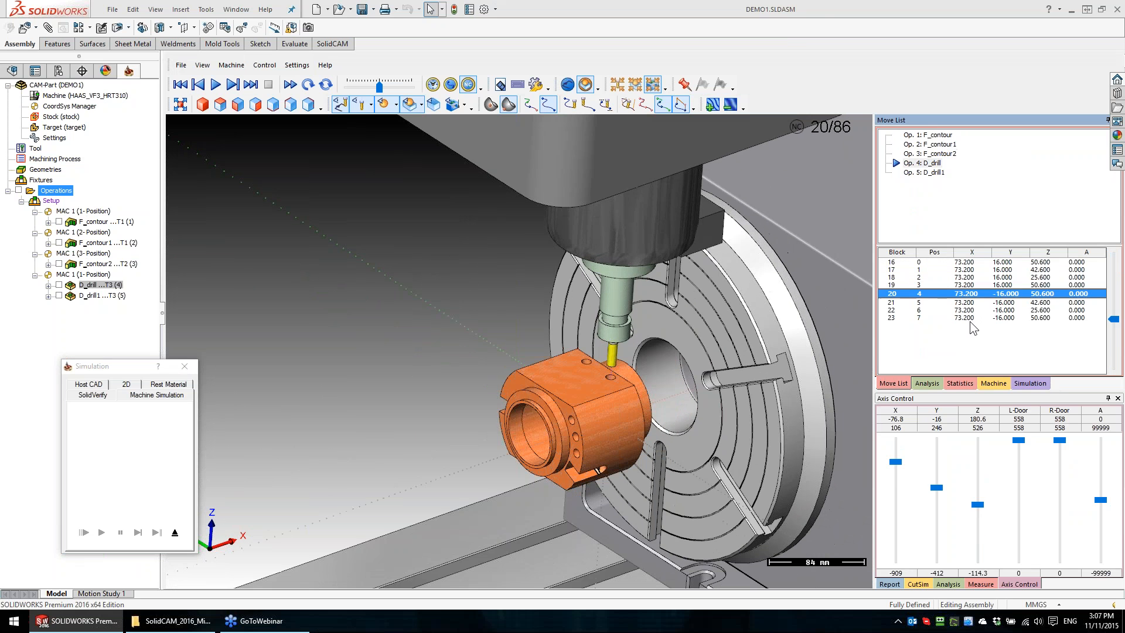
key(Down)
key(Down)
key(Down)
Step through the D_drill1 moves as the A axis rotates from 65 to 115, and advance to the last block
key(Down)
key(Down)
key(Down)
key(Down)
key(Down)
key(Down)
key(Down)
key(Down)
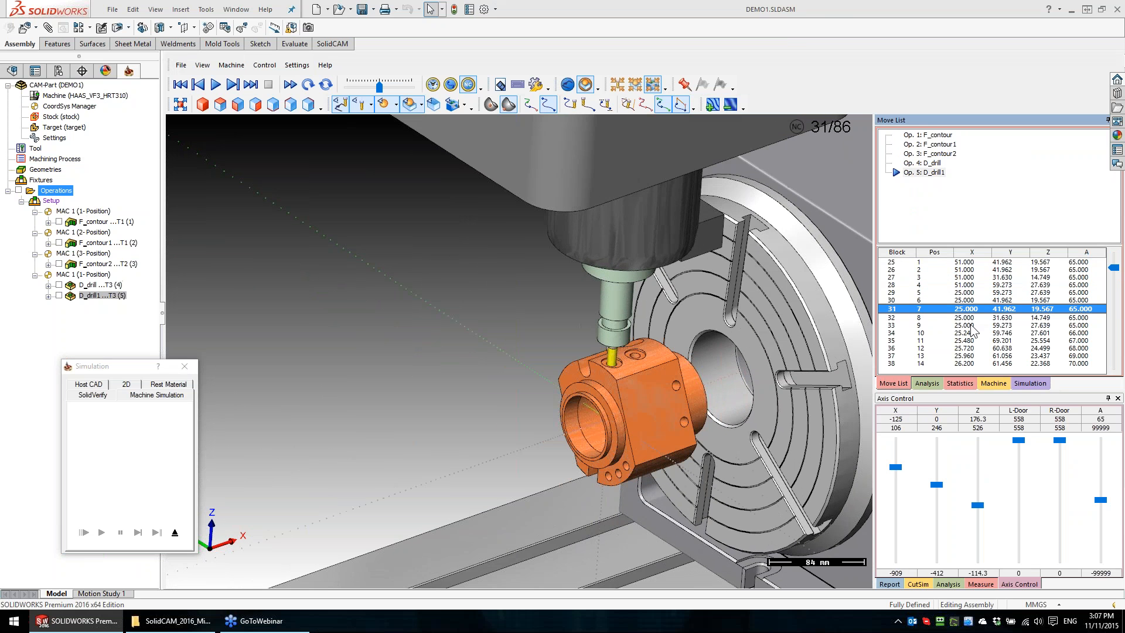
key(Down)
key(Down)
key(Down)
key(Down)
key(Down)
key(Down)
key(Down)
key(Down)
key(Down)
drag(1113, 289, 1112, 367)
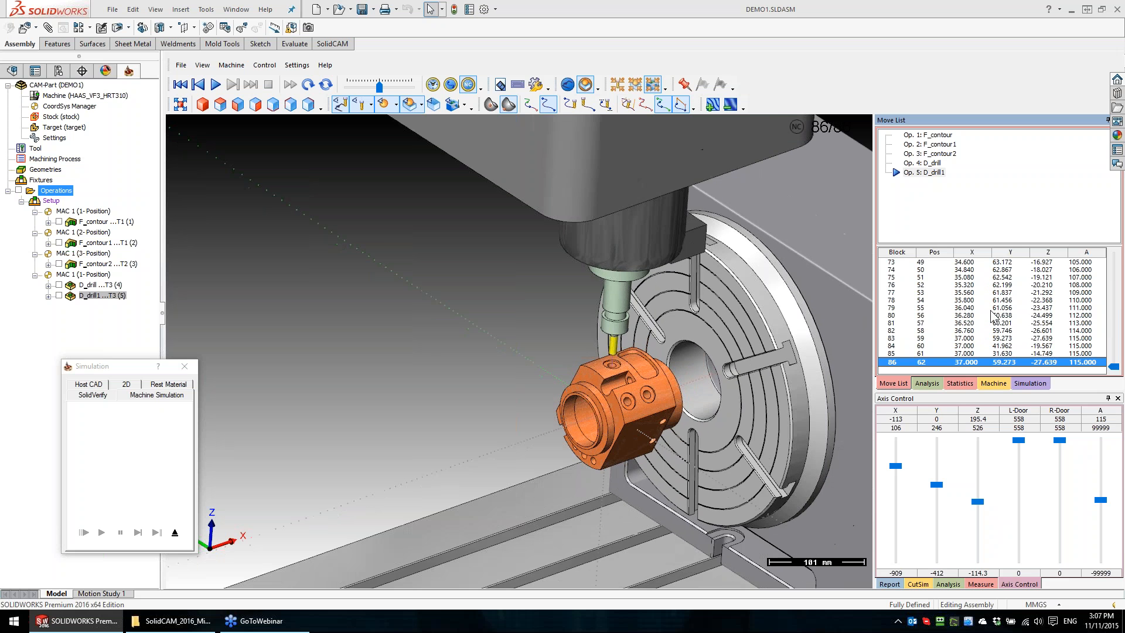
Examine the whole HAAS machine around the part and exit the simulation
scroll(642, 378, down, 5)
middle_drag(642, 377, 565, 363)
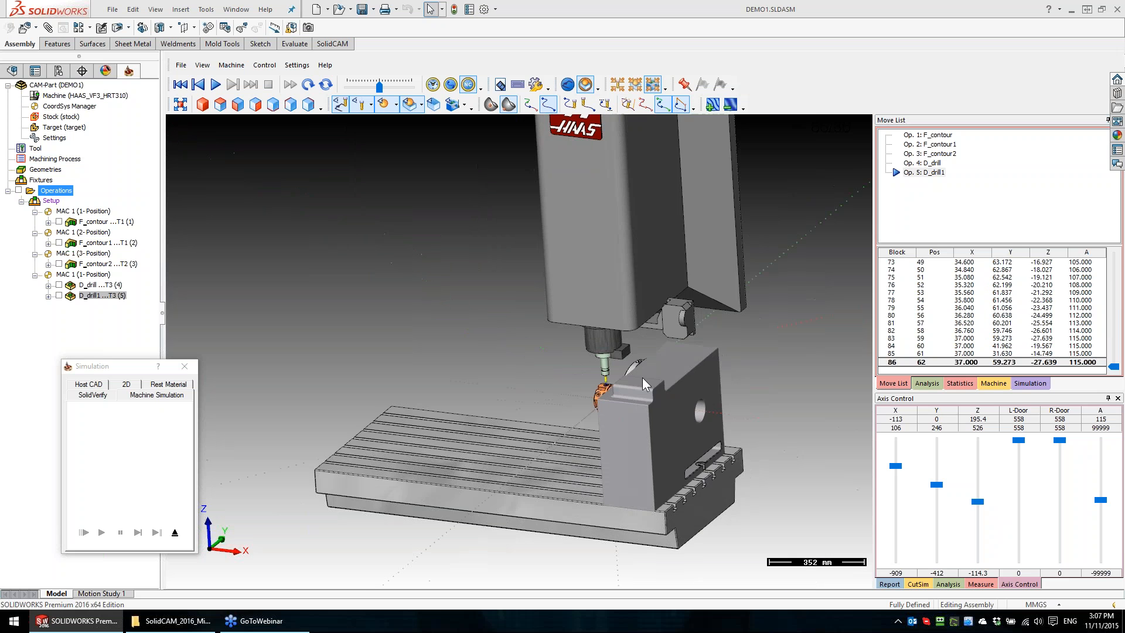
scroll(642, 378, up, 1)
middle_drag(642, 377, 660, 363)
click(175, 532)
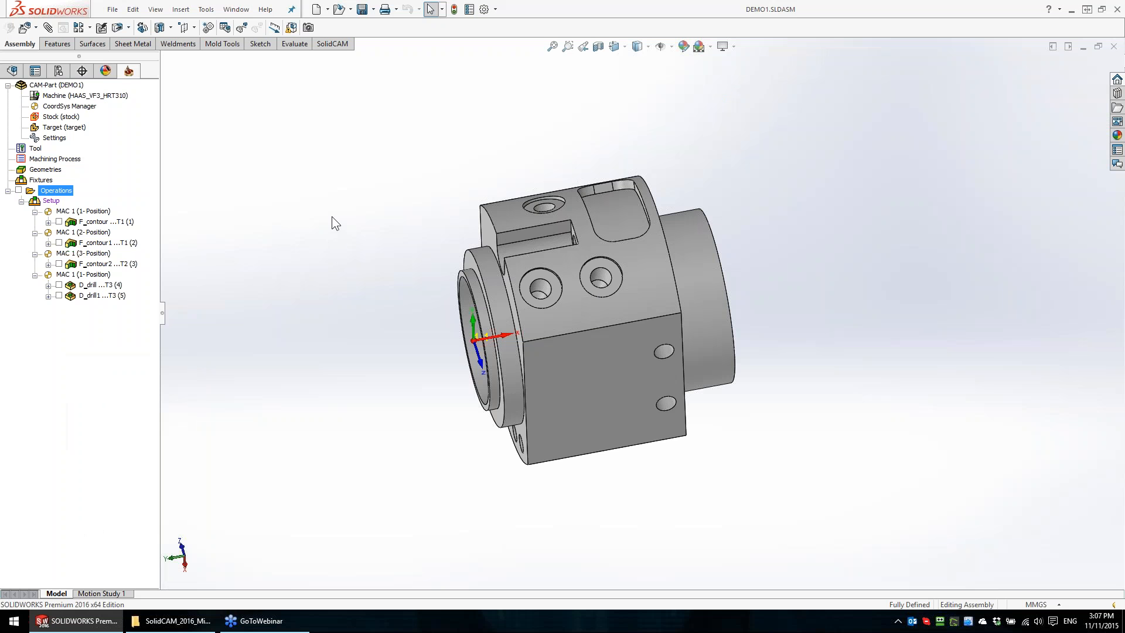
Save the CAM-Part under the new name DEMO1_3
right_click(64, 86)
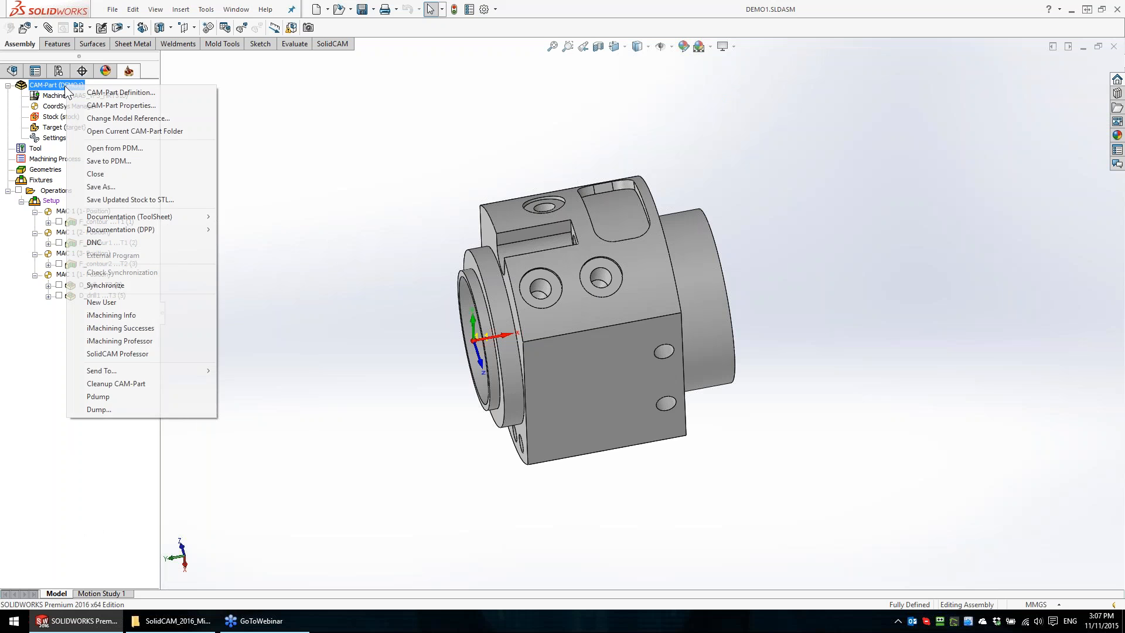
click(115, 186)
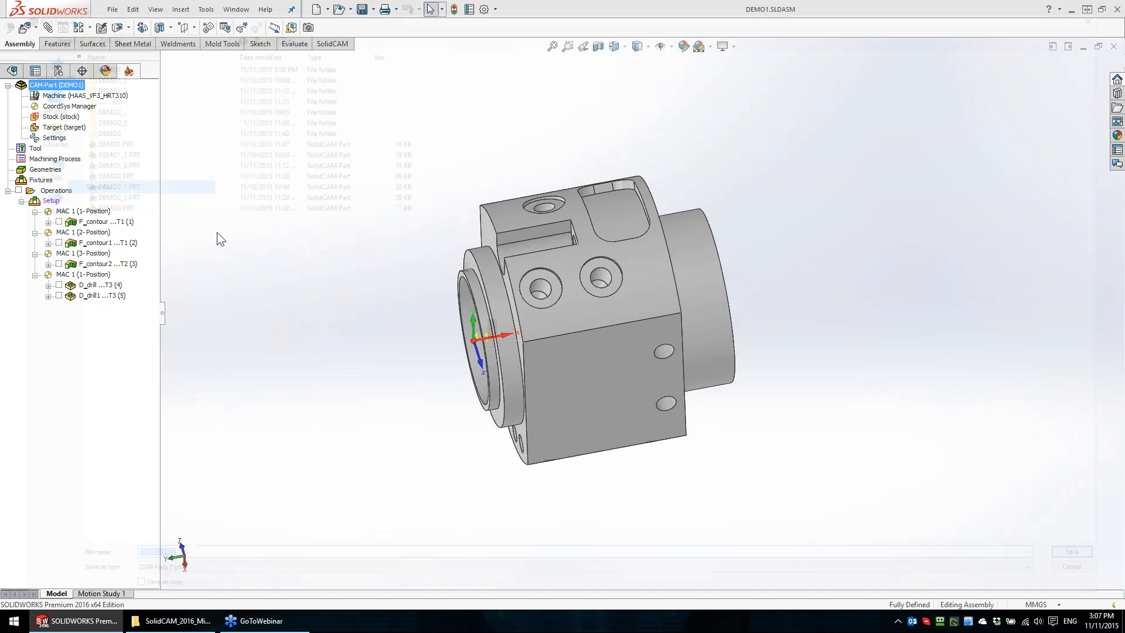
key(End)
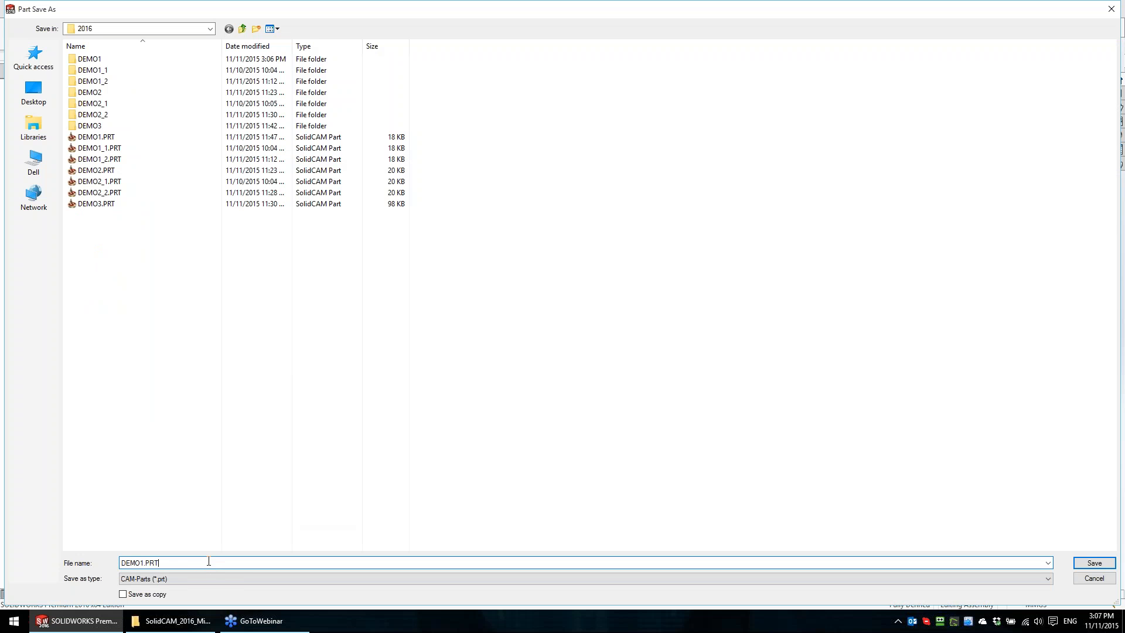
key(BackSpace)
key(BackSpace)
key(BackSpace)
key(Return)
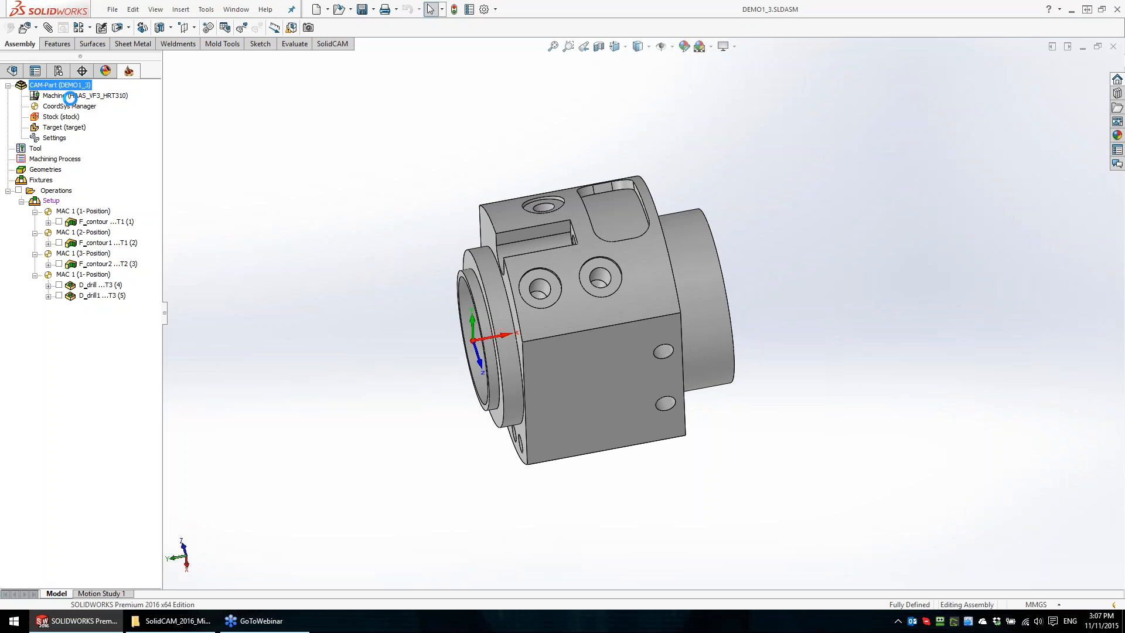
Change the CAM-Part's CNC machine to Haas UMC-750 and continue without a backup
click(65, 139)
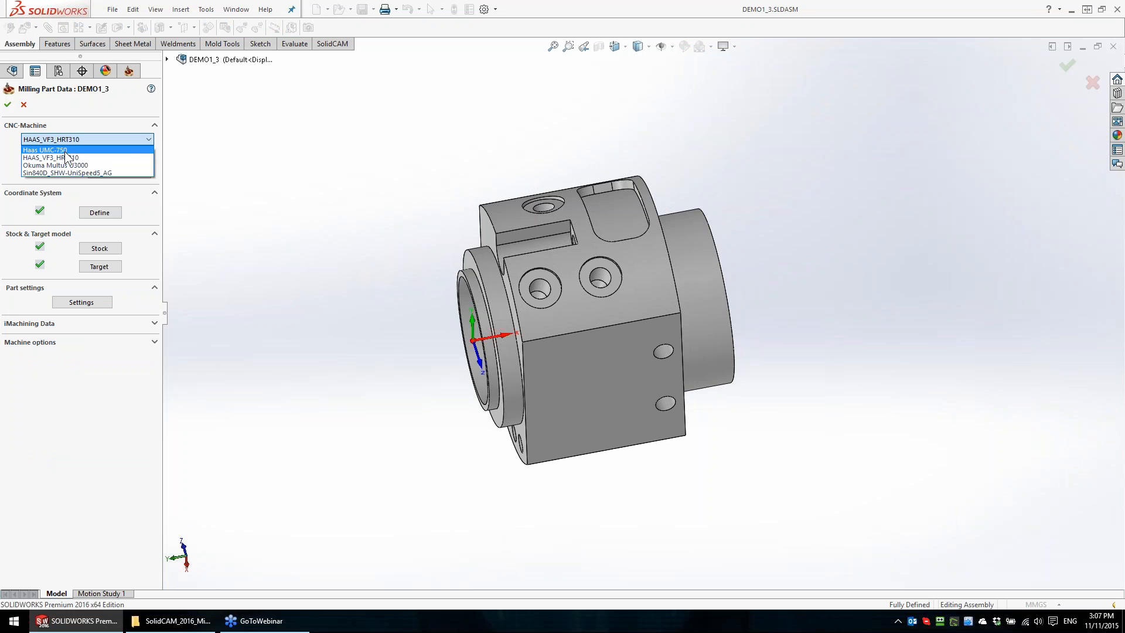
click(65, 150)
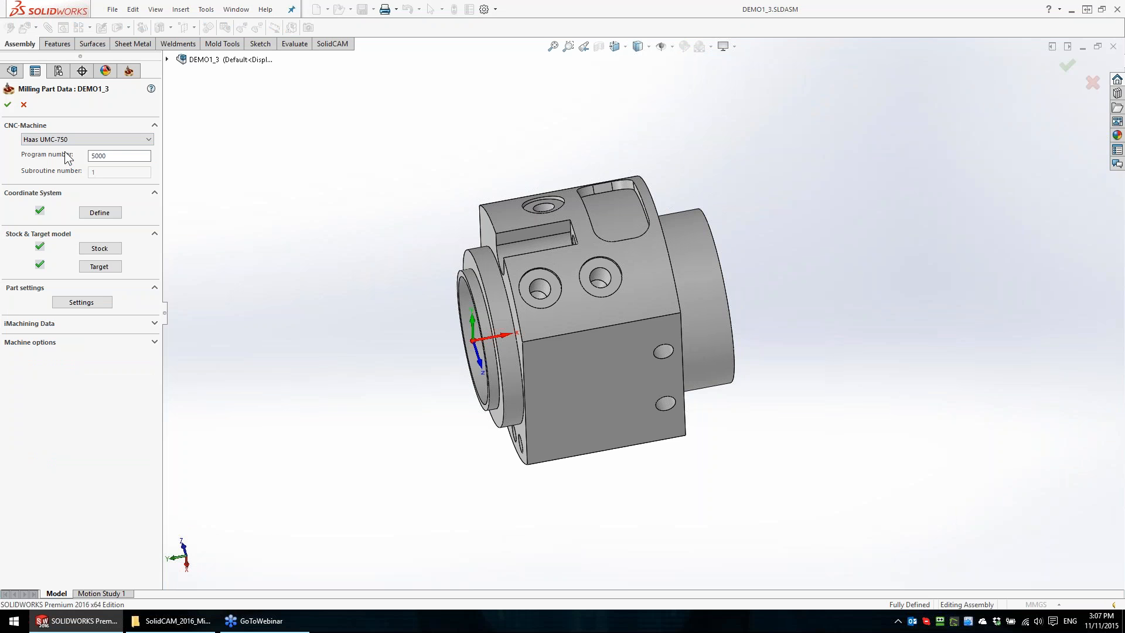
click(8, 104)
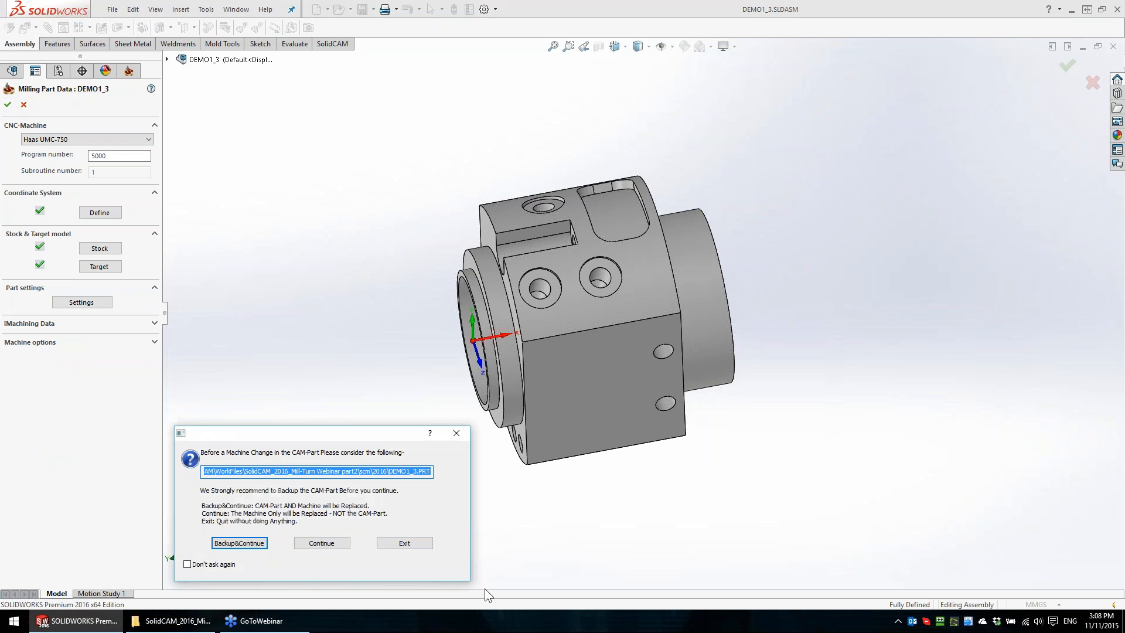
click(339, 542)
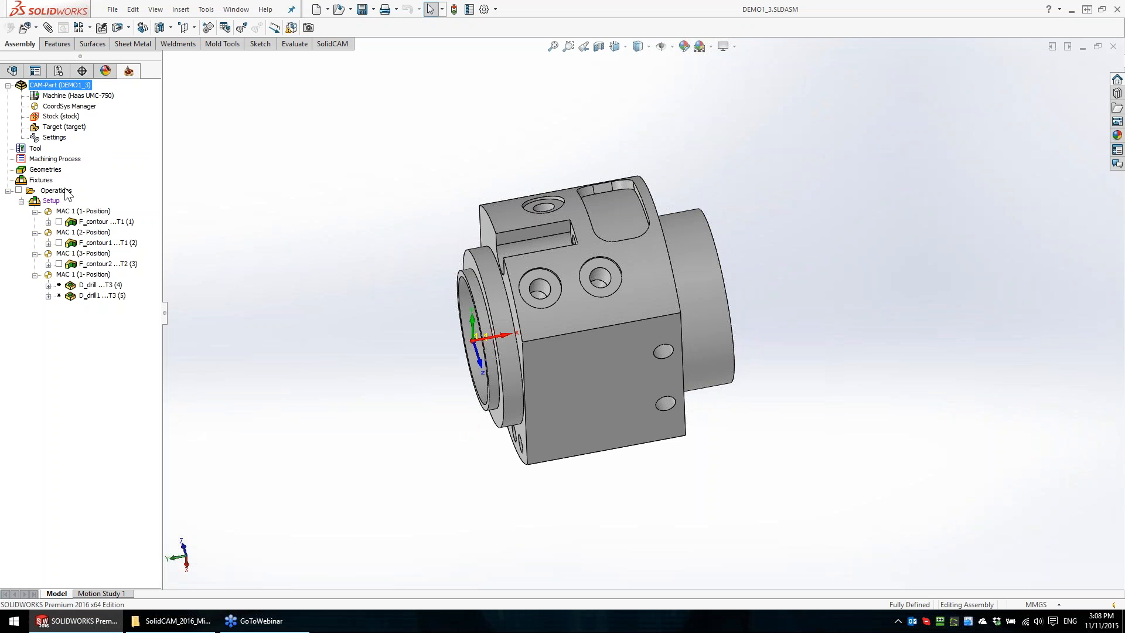
Recalculate all operations for the new machine, including those already calculated
right_click(57, 190)
click(107, 330)
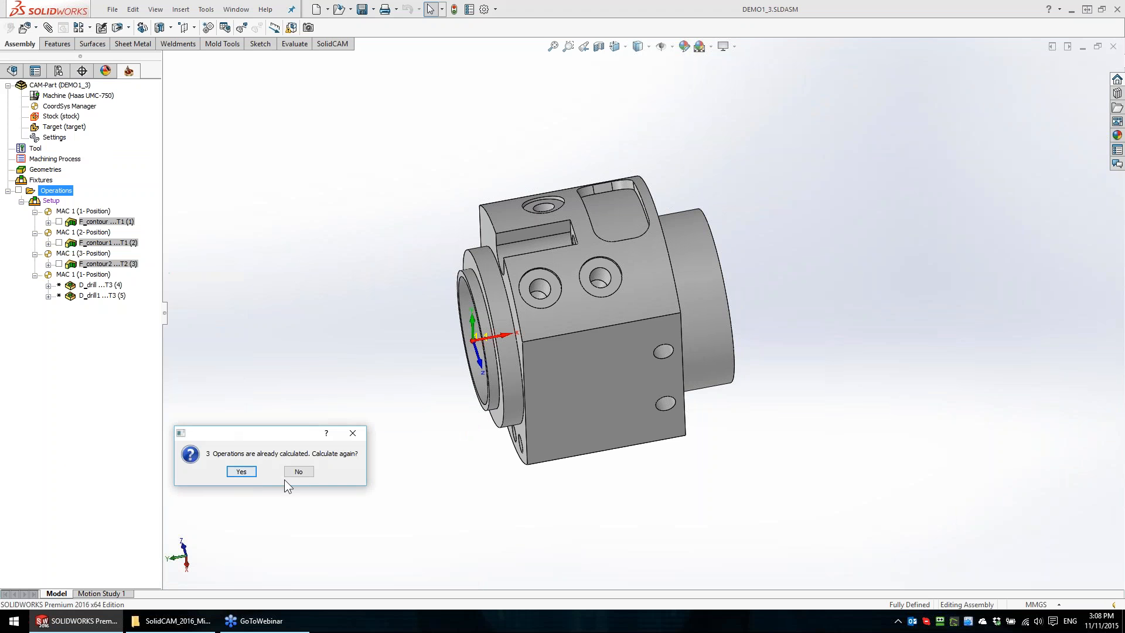
click(243, 471)
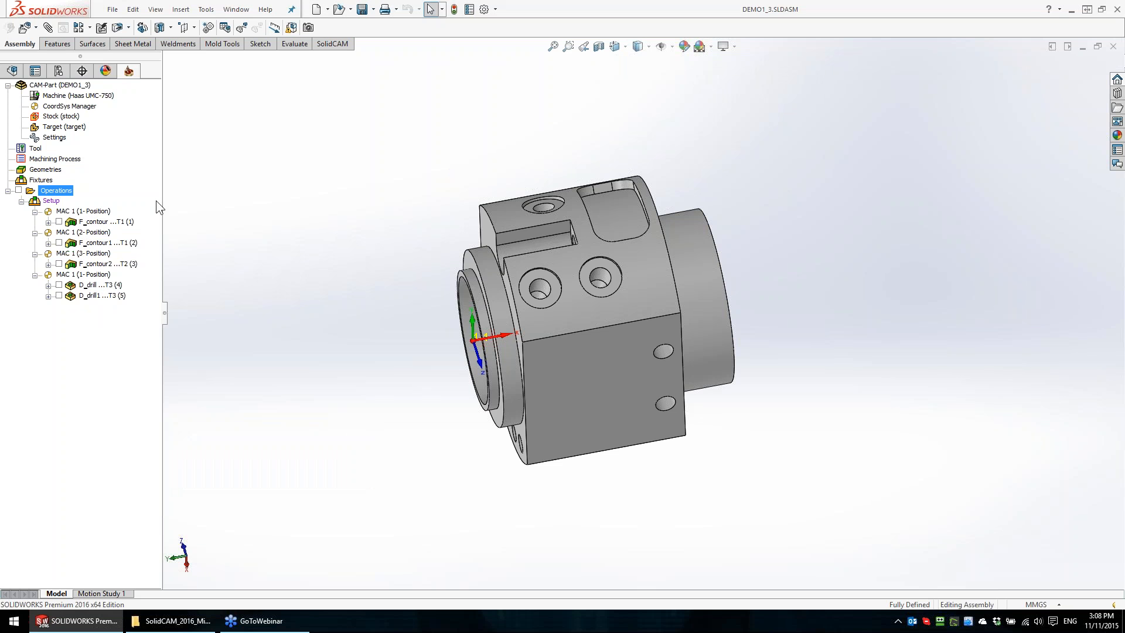
Open the part tool table and display the mounting of tool 1 in the Haas UMC-750 spindle
double_click(36, 148)
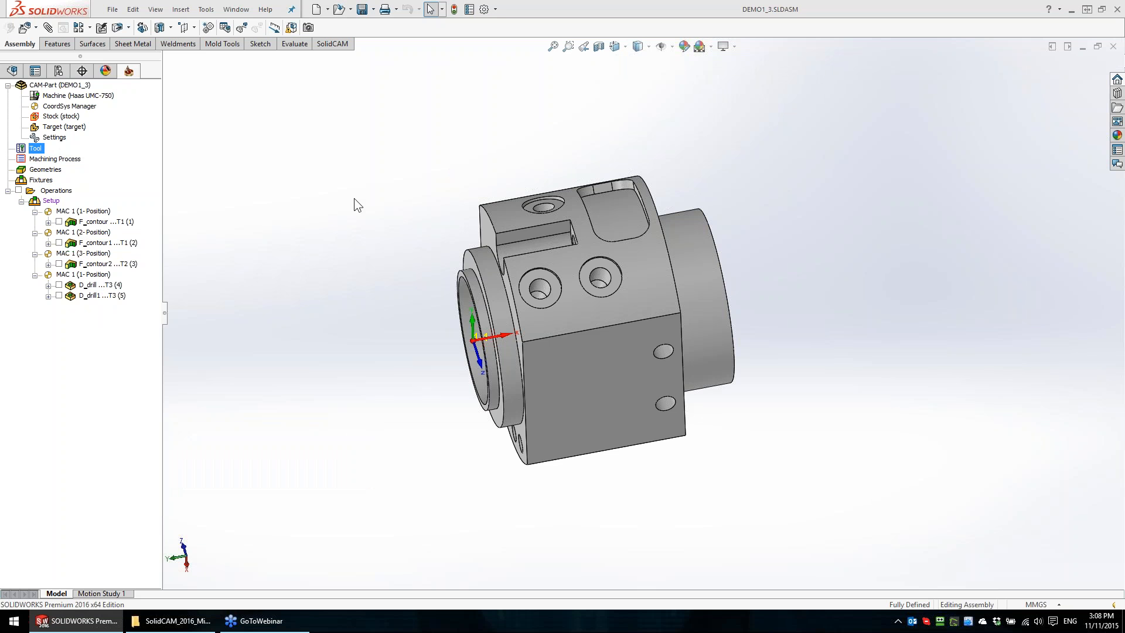
click(580, 152)
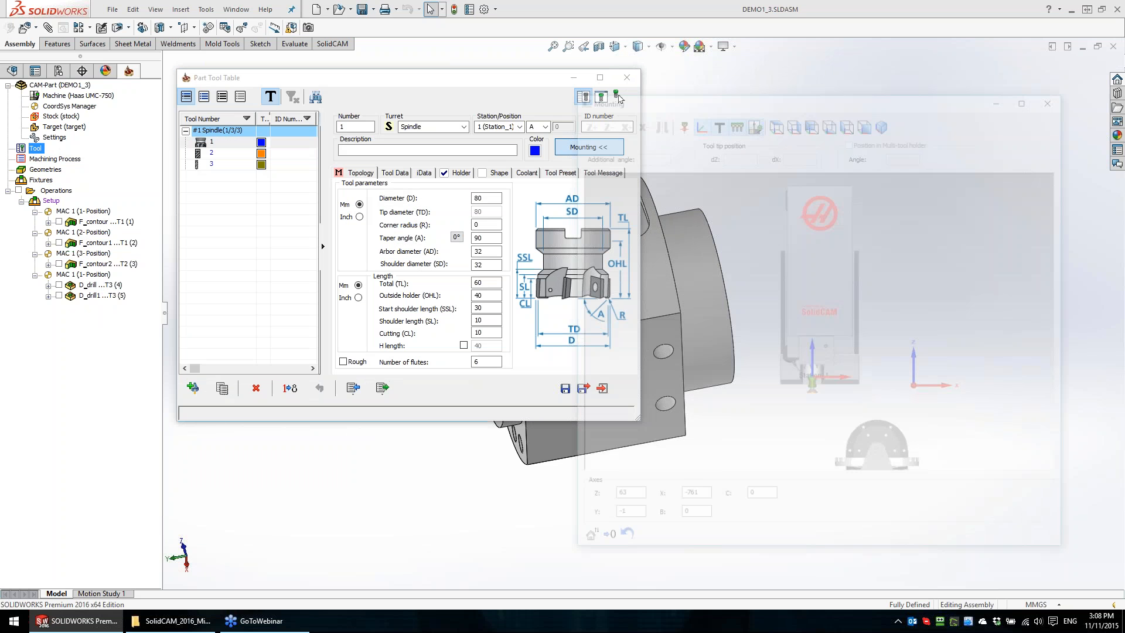
middle_drag(891, 276, 881, 396)
scroll(881, 396, up, 3)
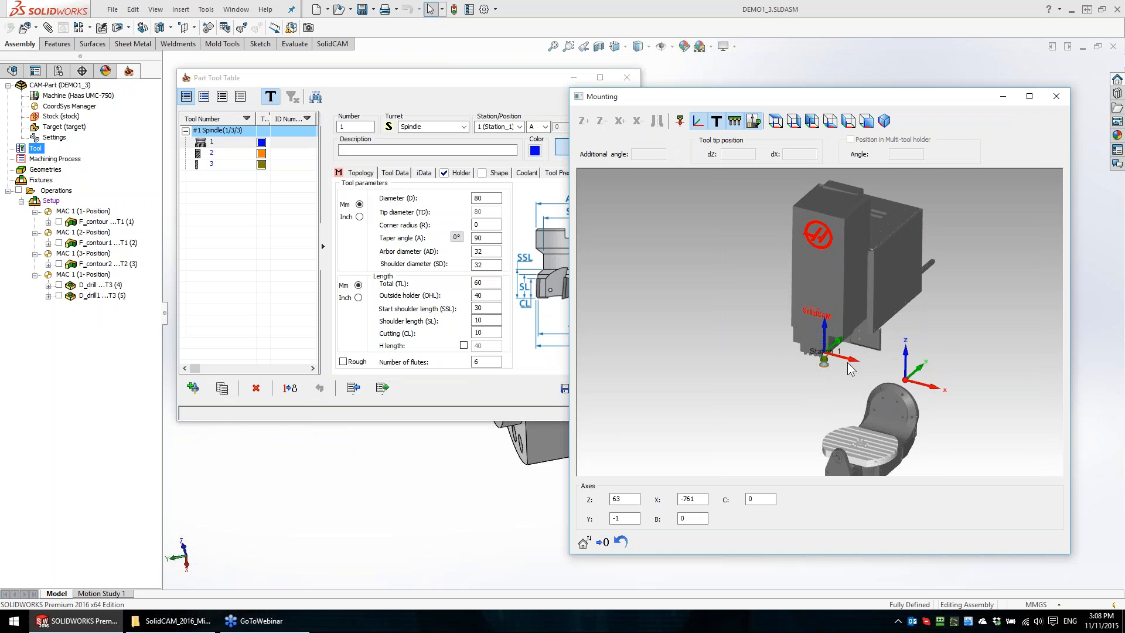
Examine the spindle and the tilting rotary table in the mounting preview from several angles, and close the tool table
right_click(843, 381)
click(814, 365)
right_click(823, 363)
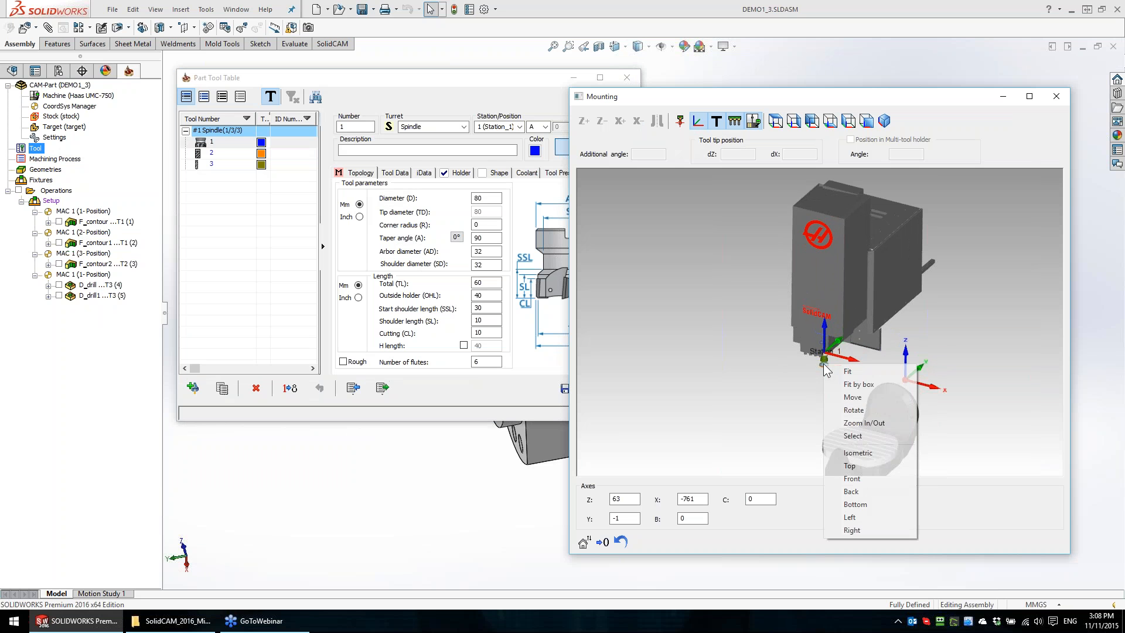
click(850, 399)
drag(860, 396, 778, 245)
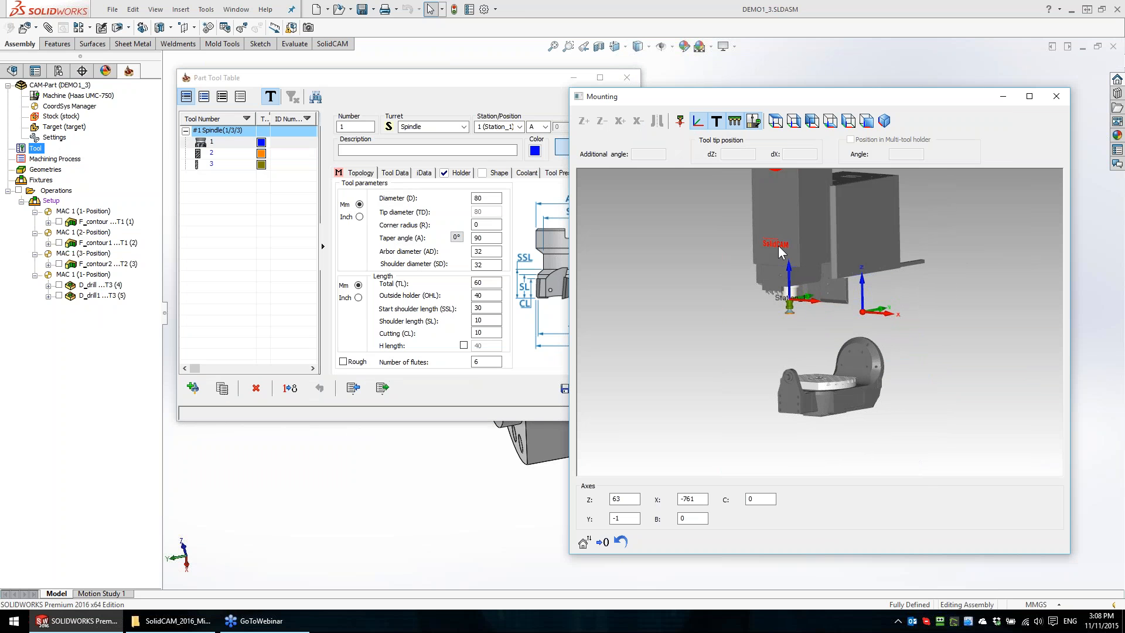
drag(842, 405, 834, 364)
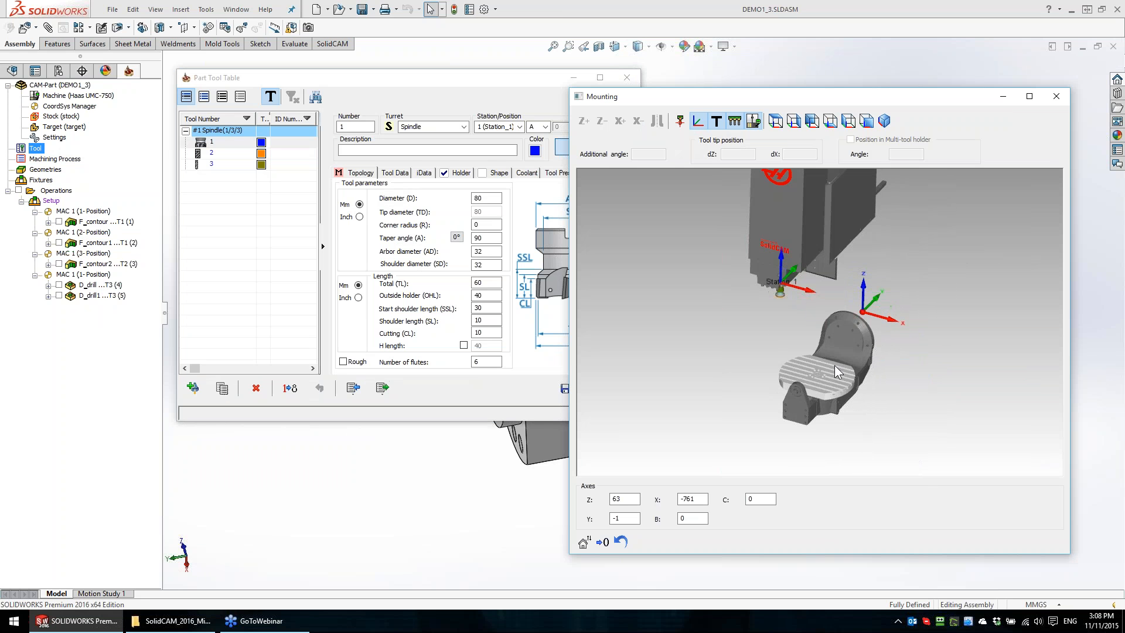
scroll(820, 401, up, 2)
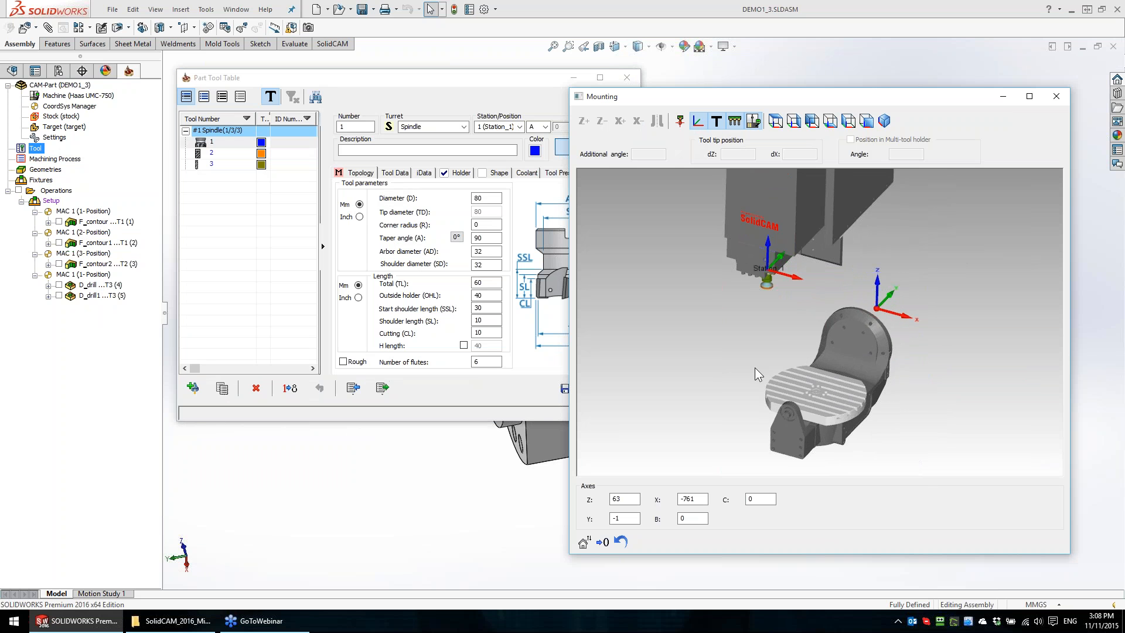
scroll(754, 367, down, 2)
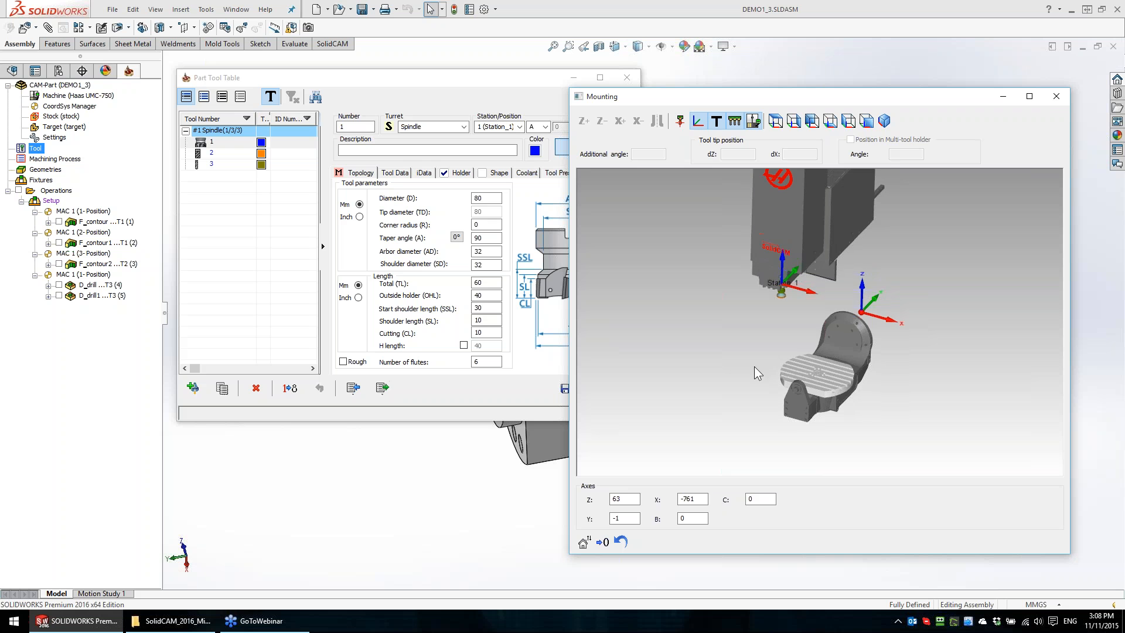
click(1056, 96)
click(602, 389)
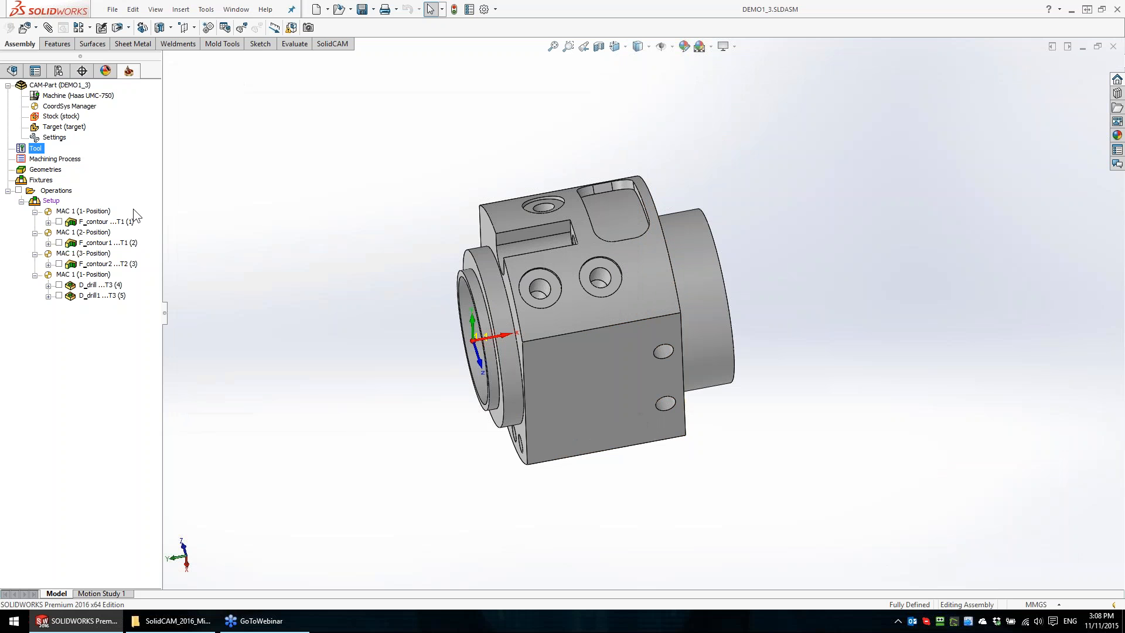
Open the machine setup and examine the part's placement on the rotary table in the machine preview
double_click(51, 200)
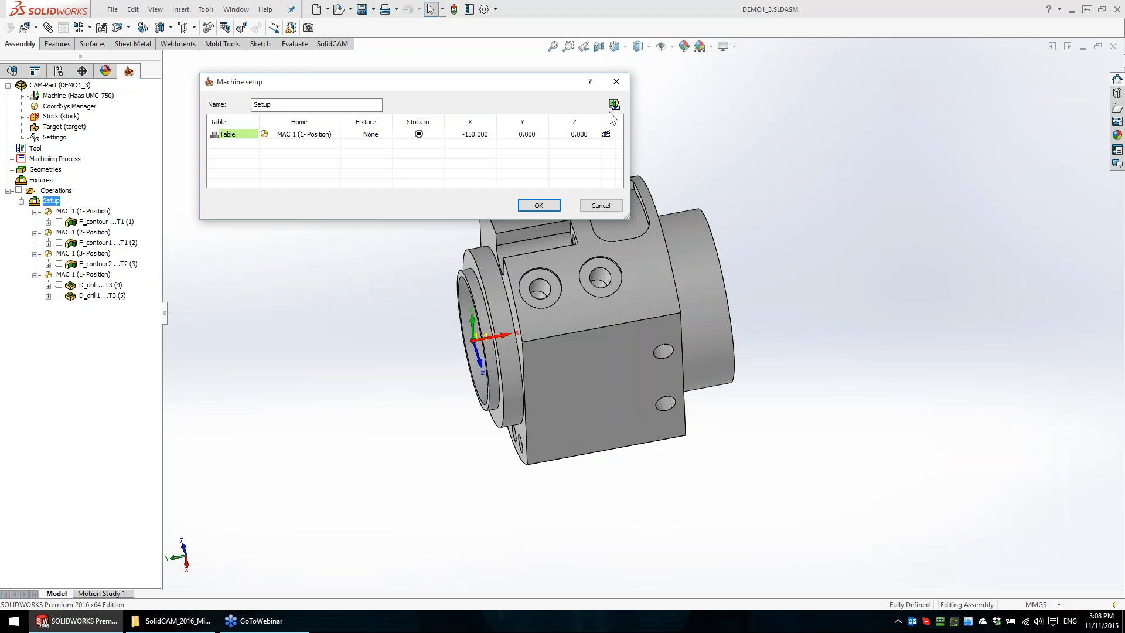
click(613, 105)
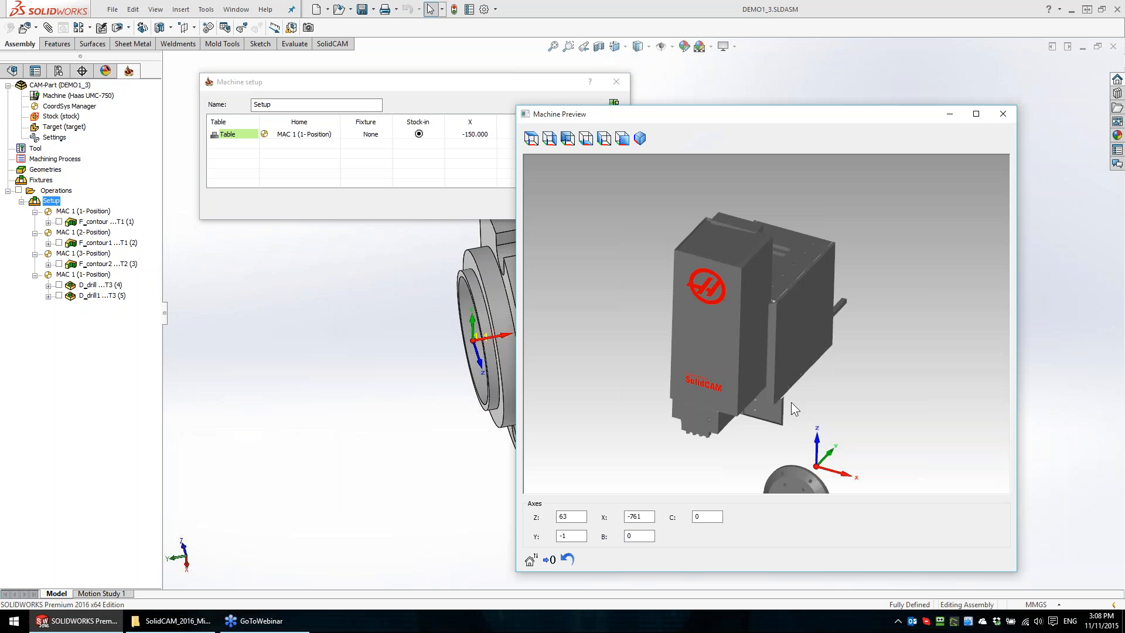
middle_drag(790, 391, 806, 253)
scroll(771, 418, up, 5)
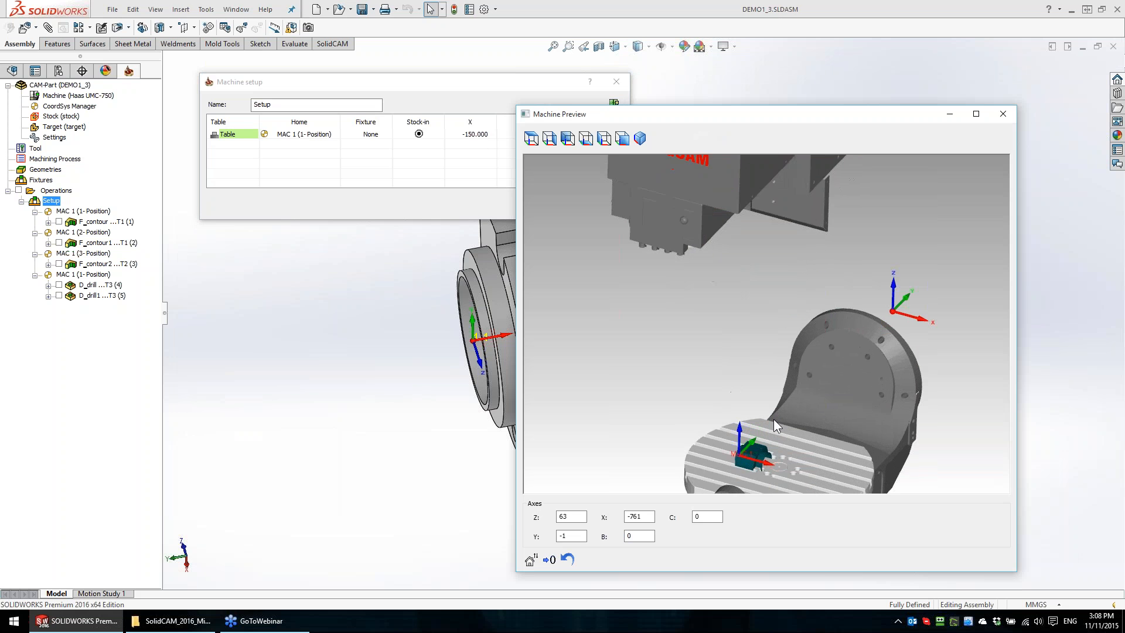
middle_drag(774, 419, 778, 287)
scroll(760, 357, up, 3)
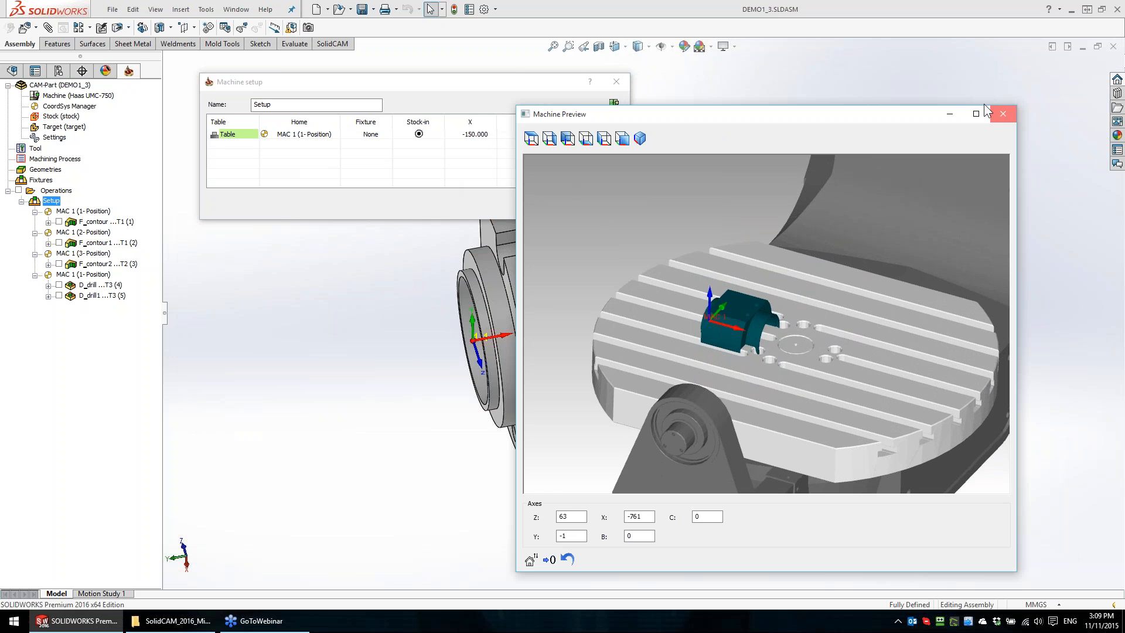
click(1002, 113)
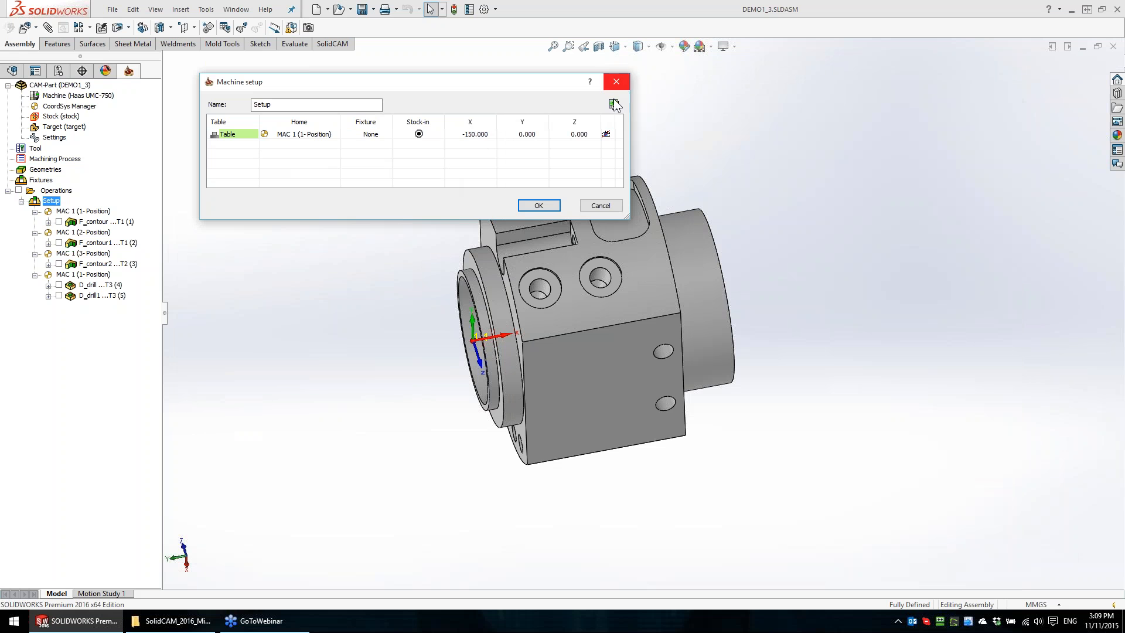
click(539, 206)
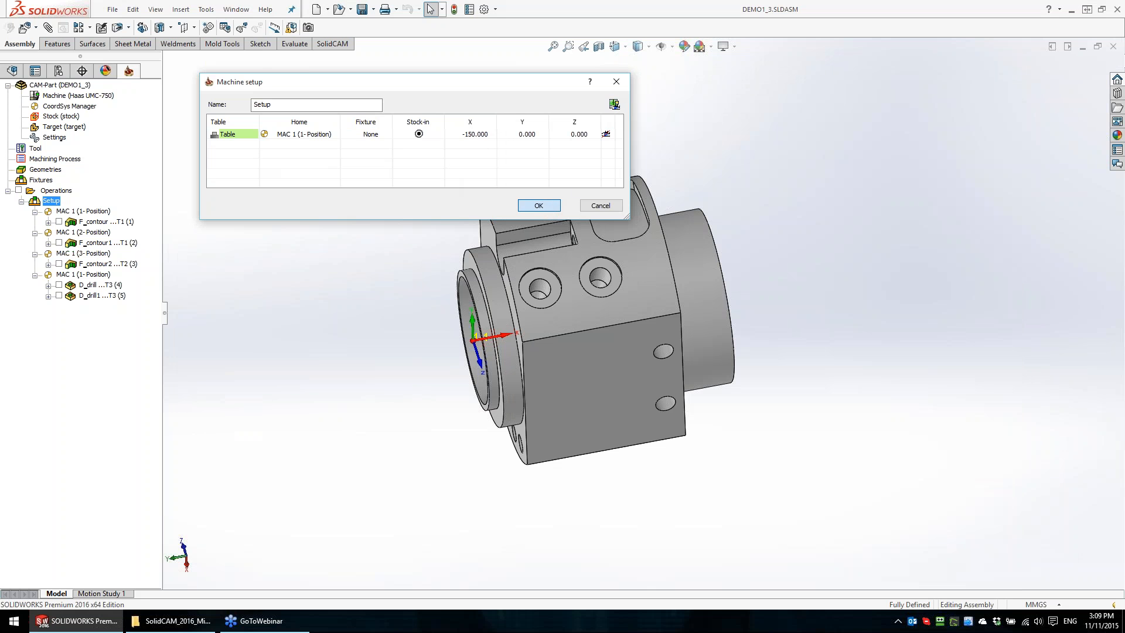
Add a MAC 3 (1-Position) coordinate system from the part's outer revolution face, with its origin at the center of revolution and default levels
double_click(50, 107)
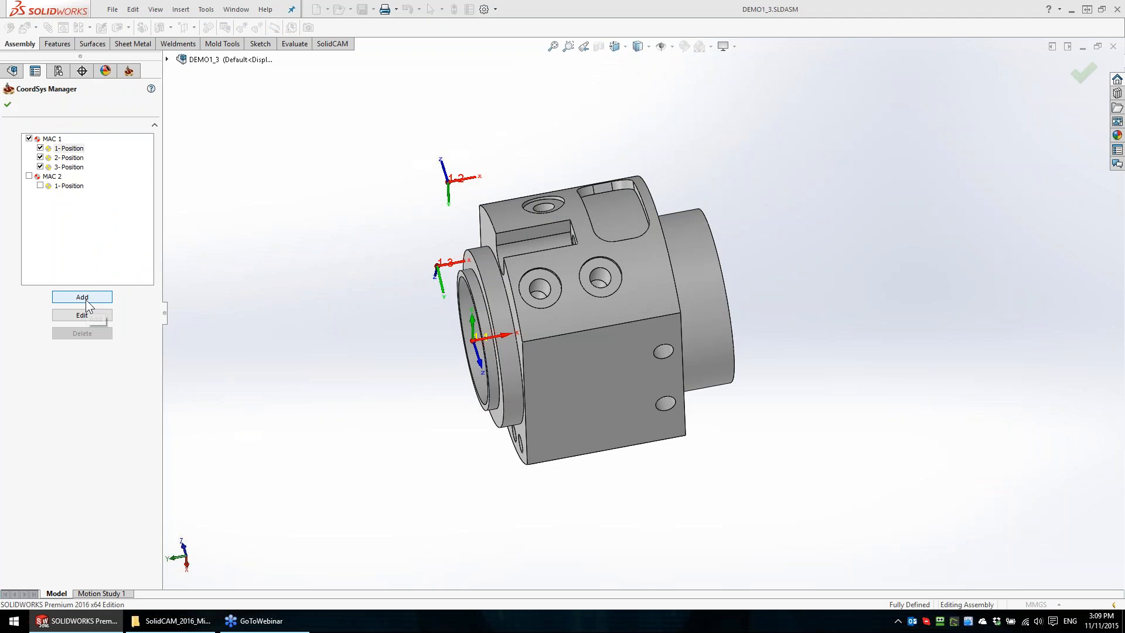
click(82, 297)
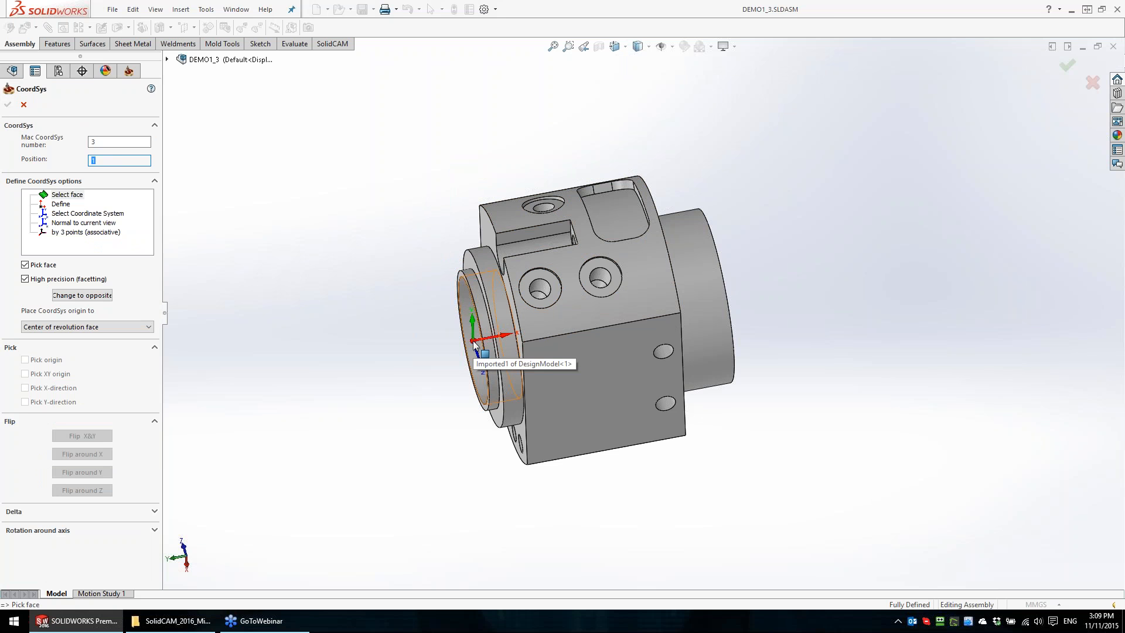
click(572, 310)
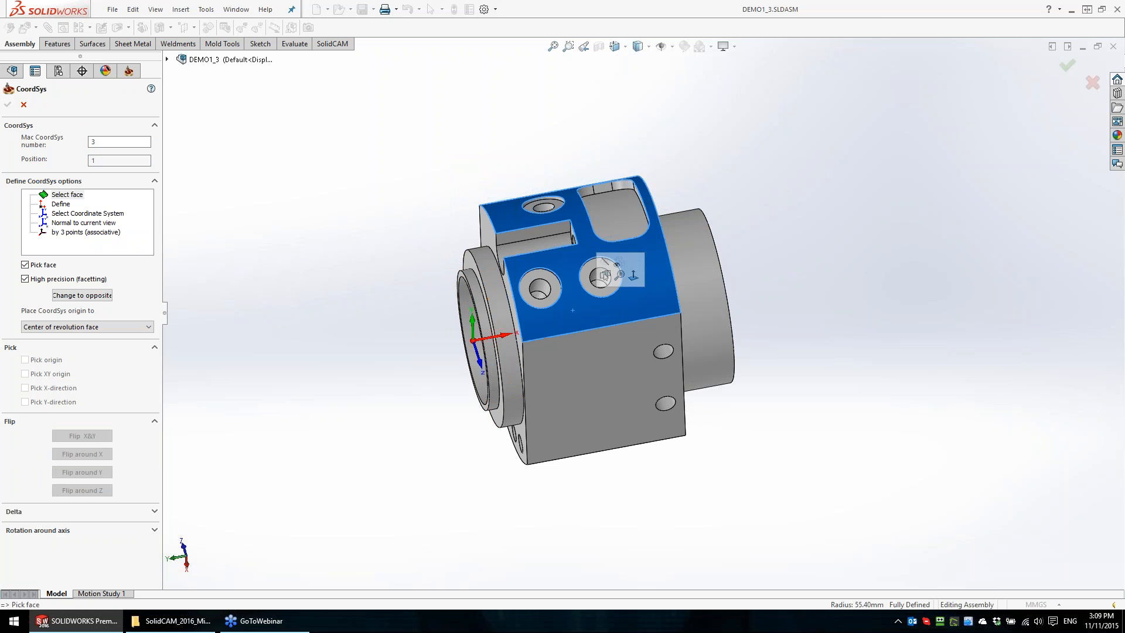
middle_drag(557, 311, 609, 226)
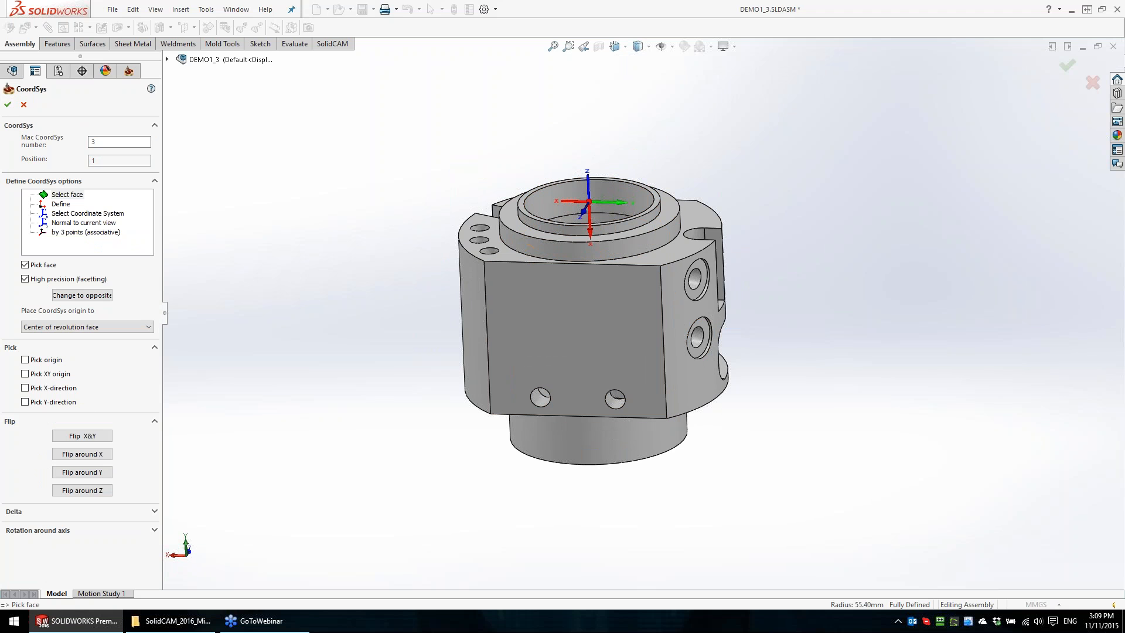
click(8, 106)
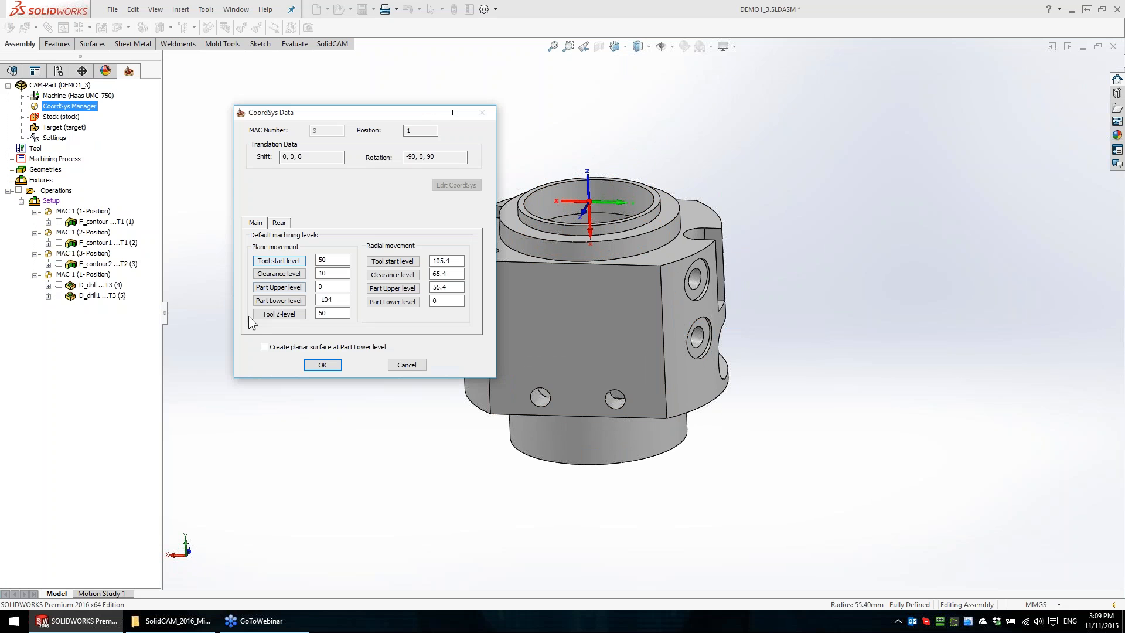
click(320, 365)
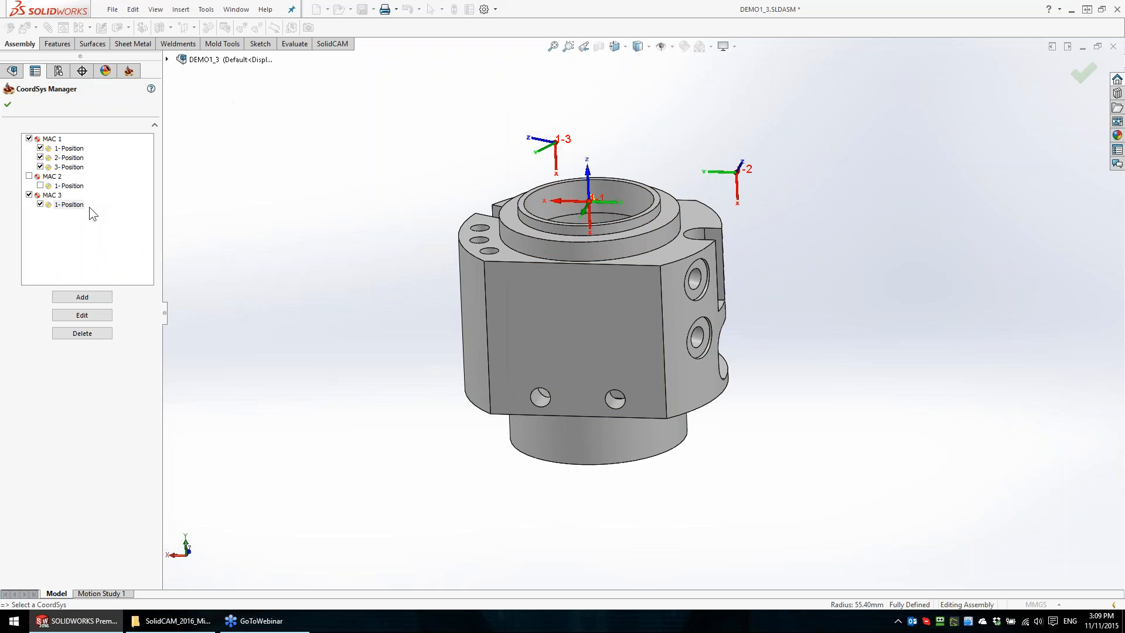
click(8, 106)
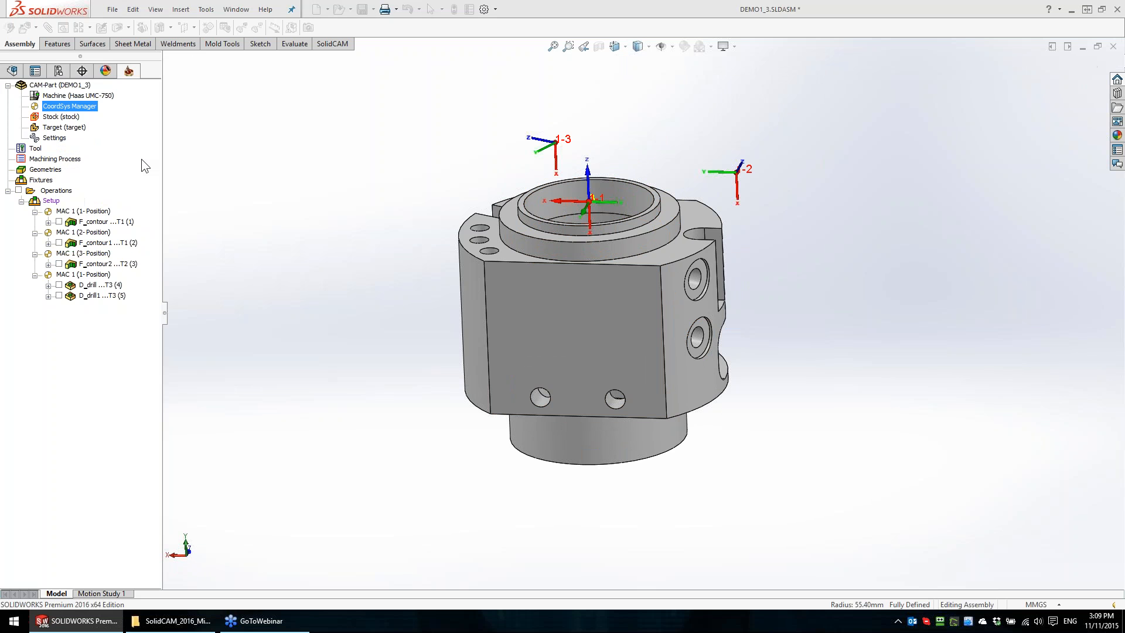
Set the table's home in the machine setup to MAC 3 (1-Position)
click(54, 202)
double_click(51, 201)
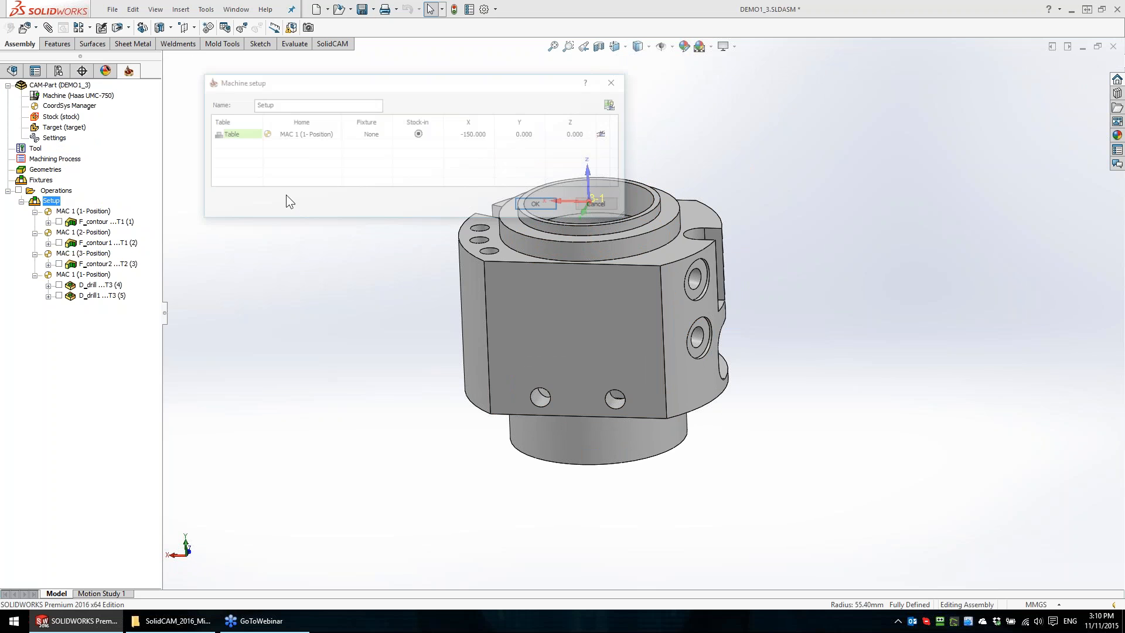
click(332, 134)
click(335, 136)
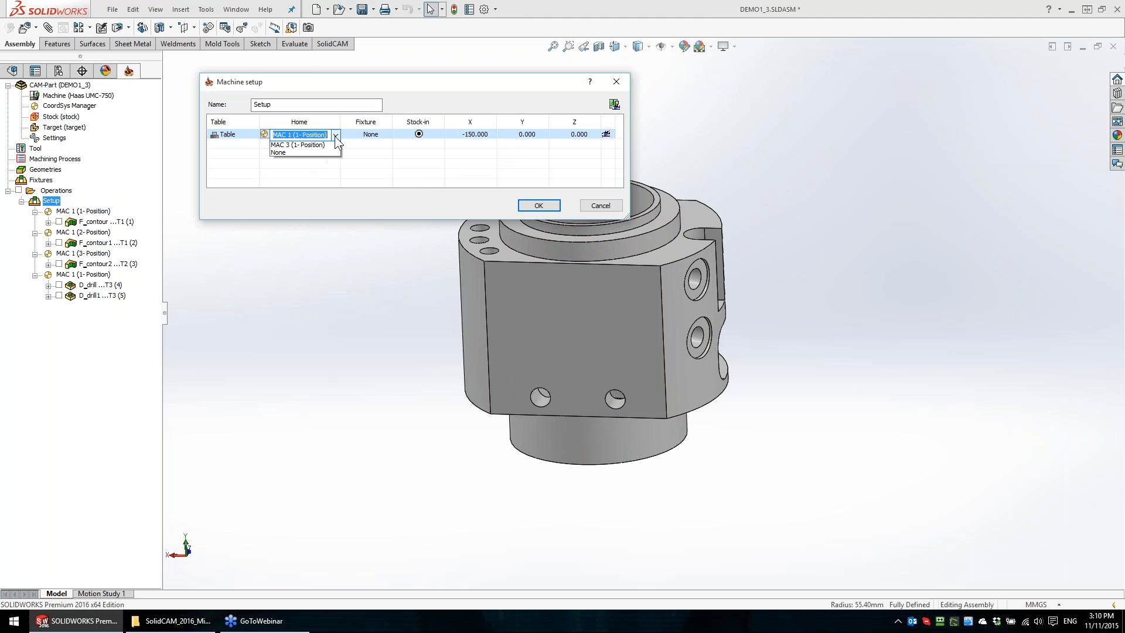
click(308, 159)
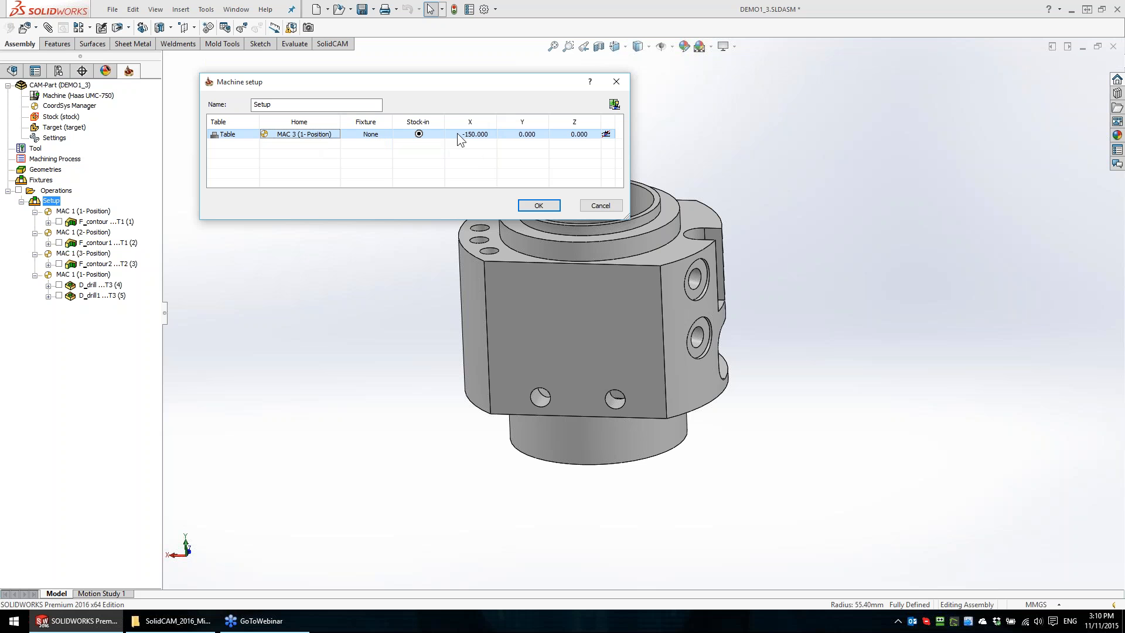
Set the setup's table offsets to X 0 and Z 150
click(491, 136)
text(0)
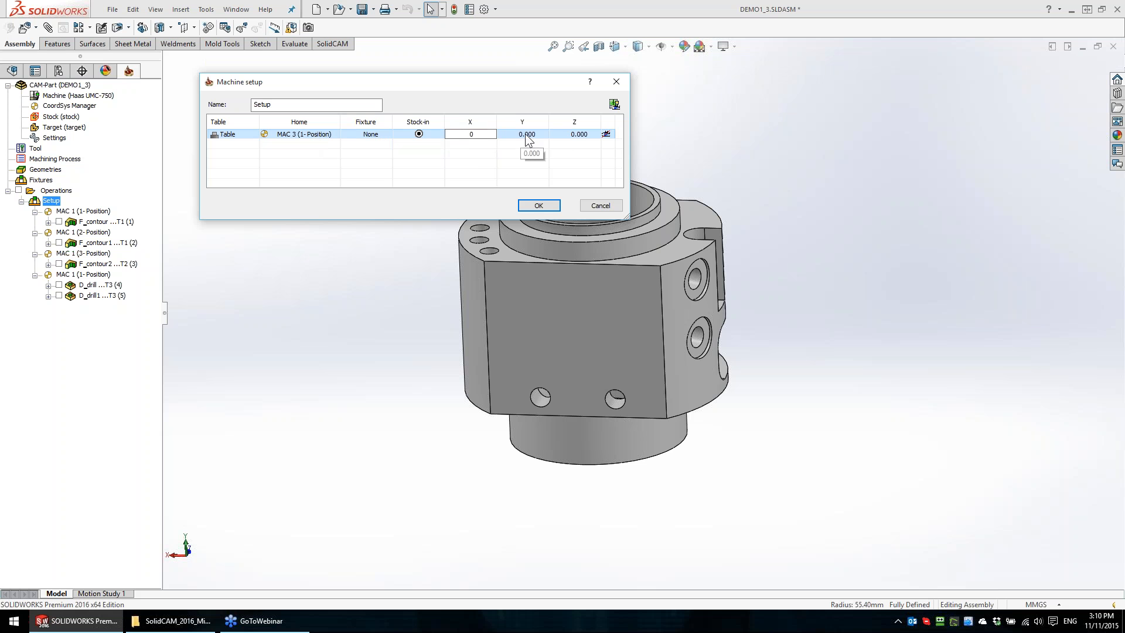
click(584, 134)
text(150)
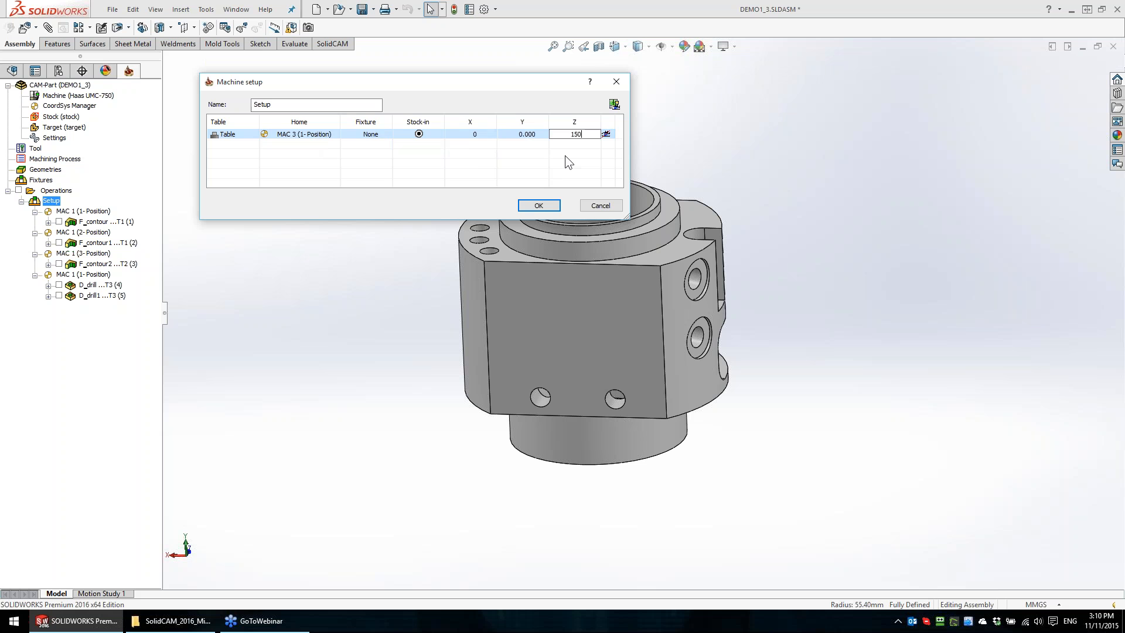
click(564, 156)
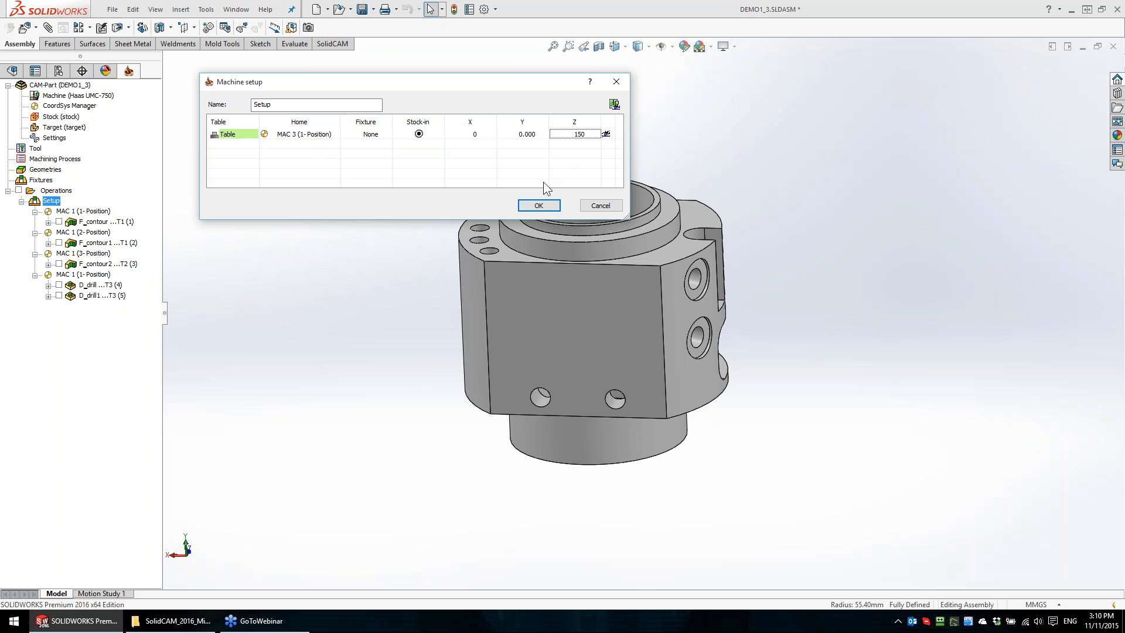
click(542, 204)
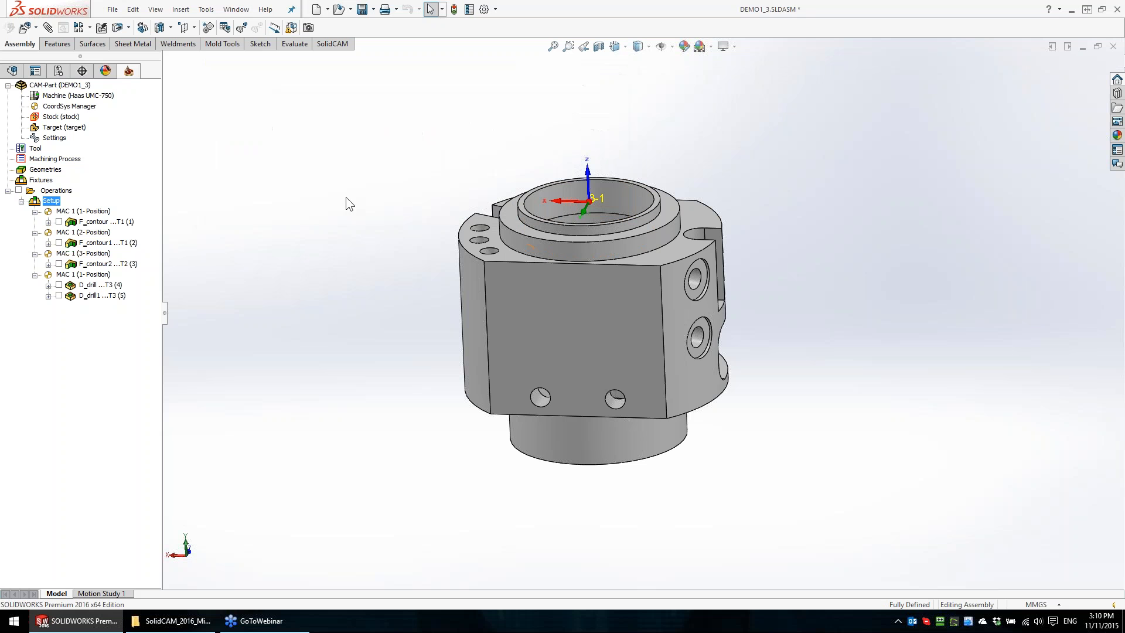
Examine the part's new placement on the rotary table in the machine preview, and close the machine setup
double_click(51, 201)
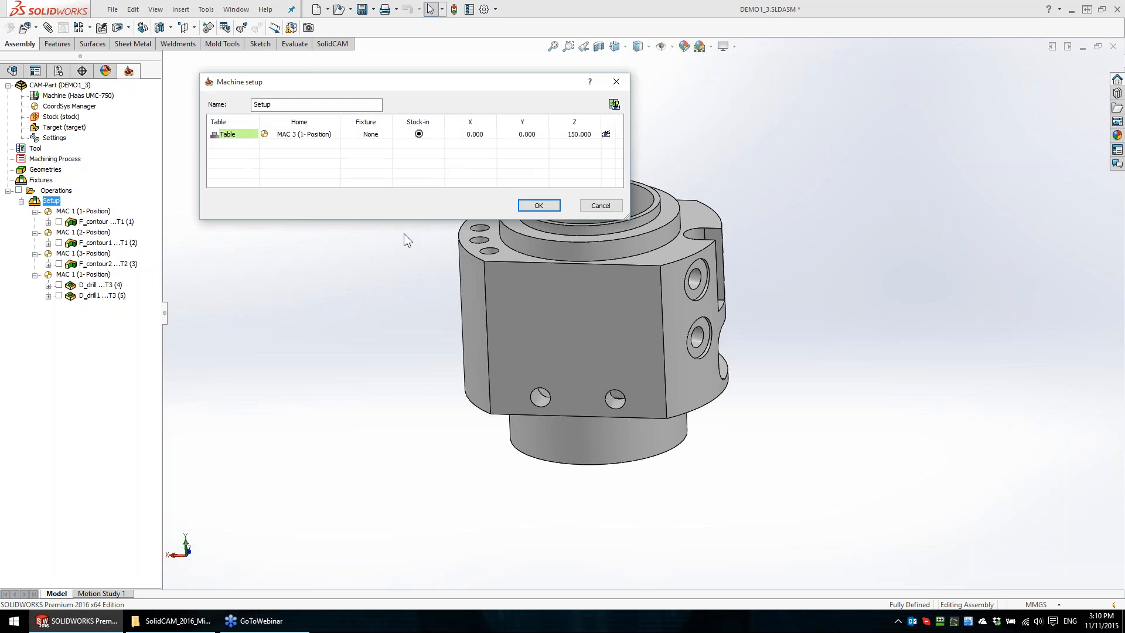
click(614, 105)
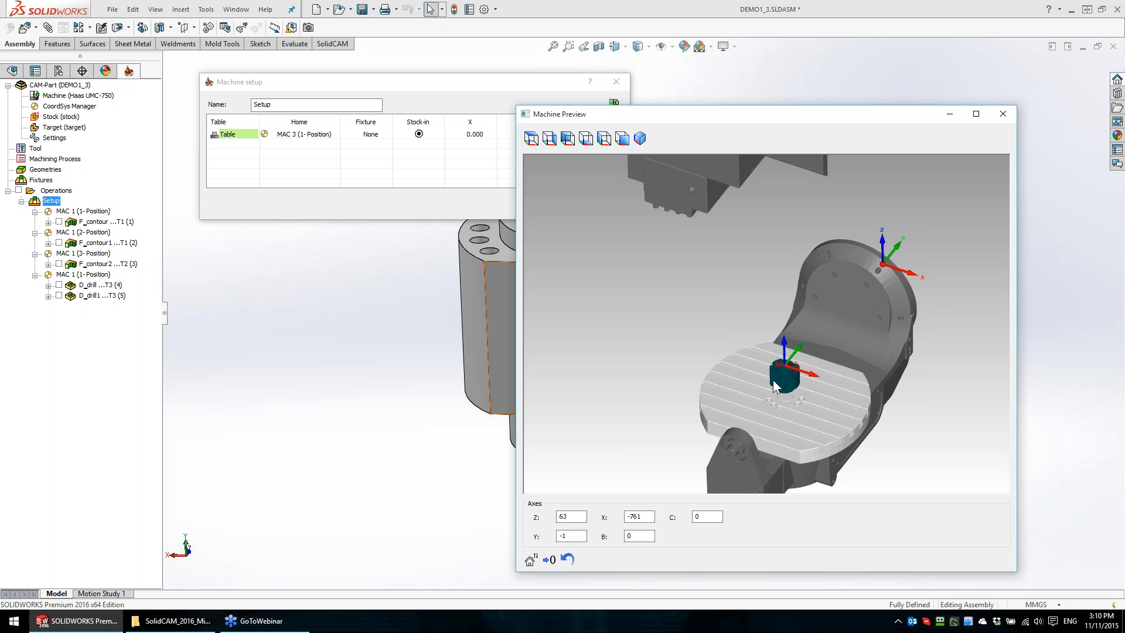
click(1002, 115)
click(533, 204)
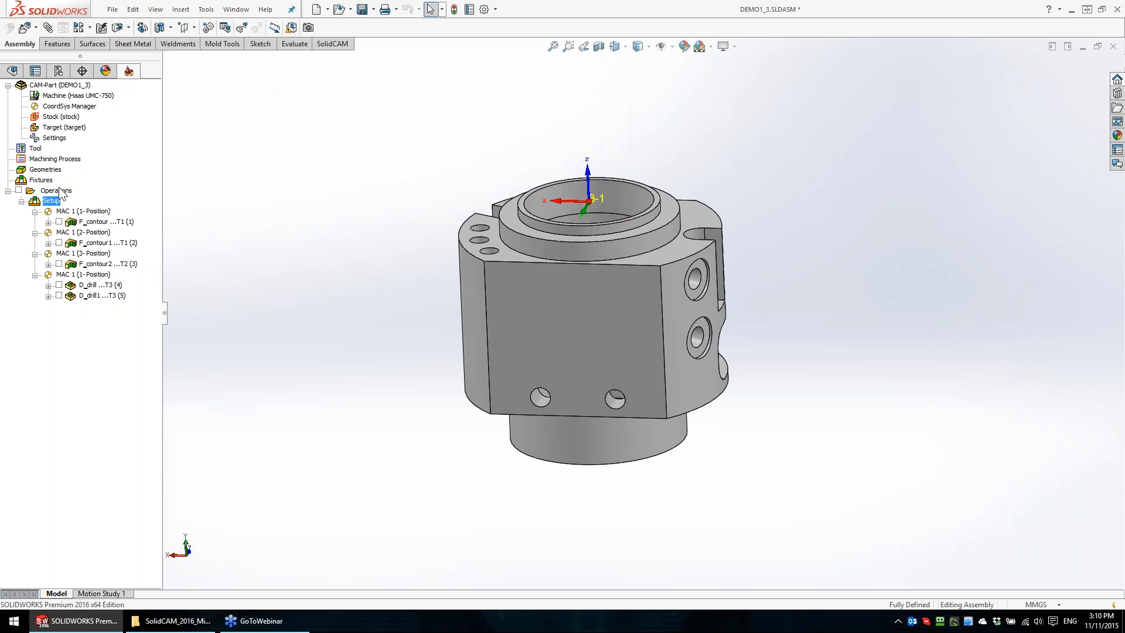
Start the machine simulation of all operations and examine the tool and stock at the tilted rotary table
right_click(59, 192)
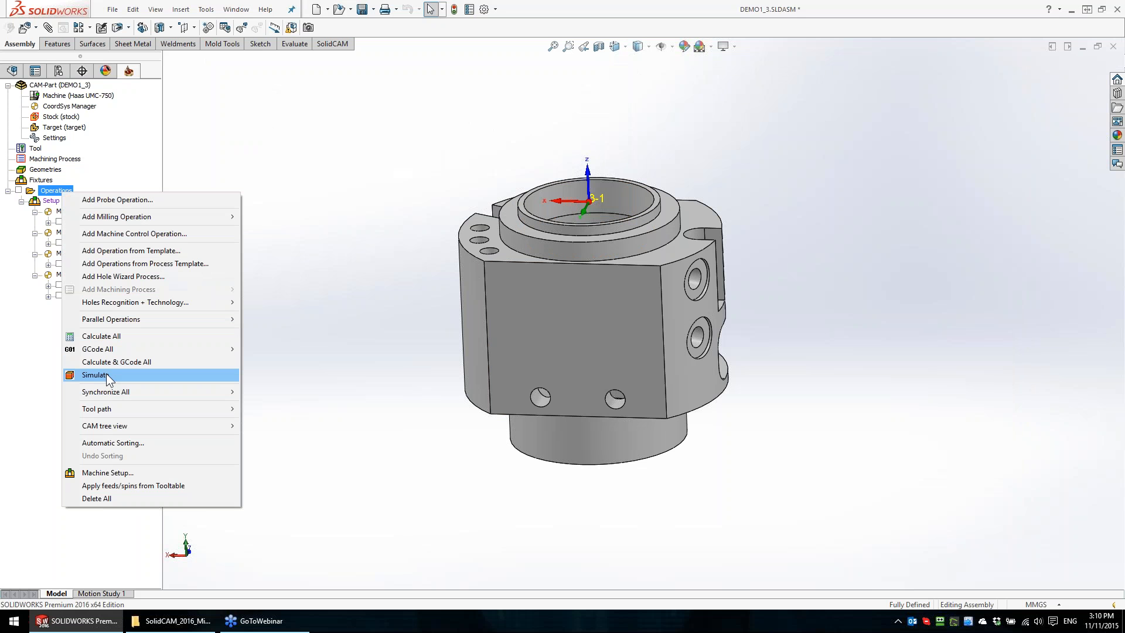
click(107, 374)
click(155, 387)
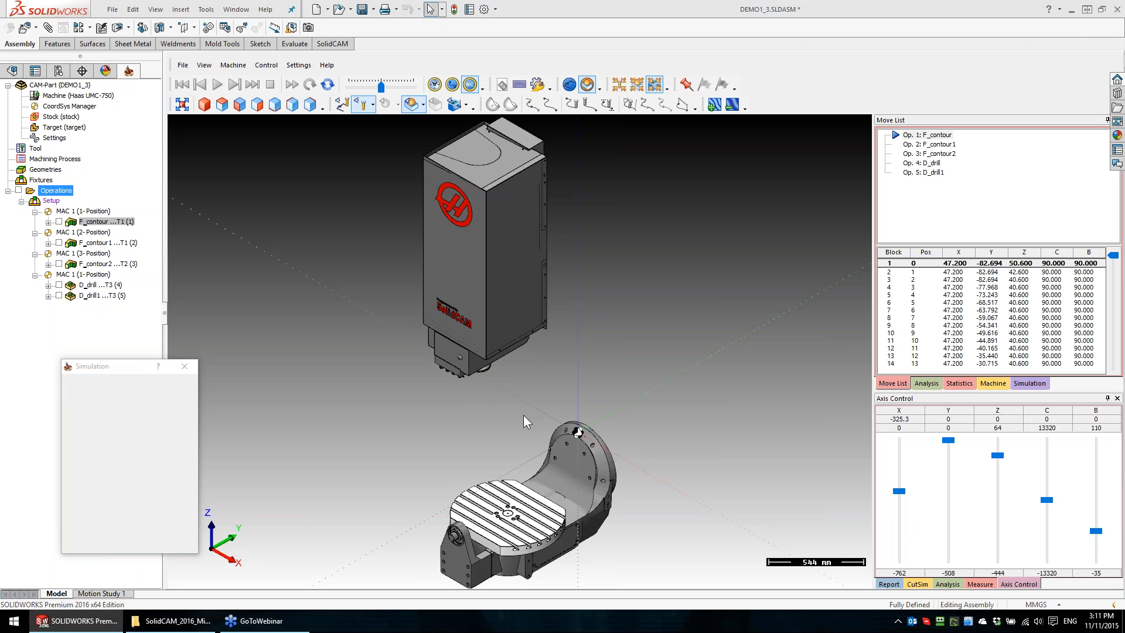
middle_drag(532, 482, 548, 365)
scroll(535, 362, up, 6)
scroll(538, 368, up, 2)
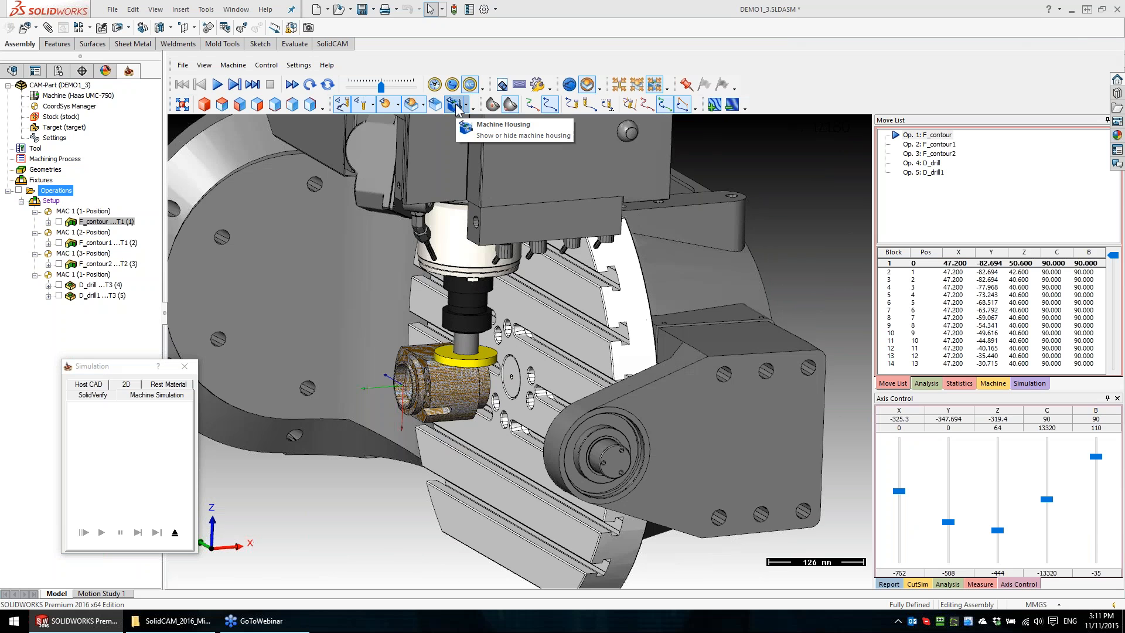
Show the machine housing around the spindle and table, examine the enclosed workspace, and hide the housing again
click(456, 106)
scroll(666, 314, down, 9)
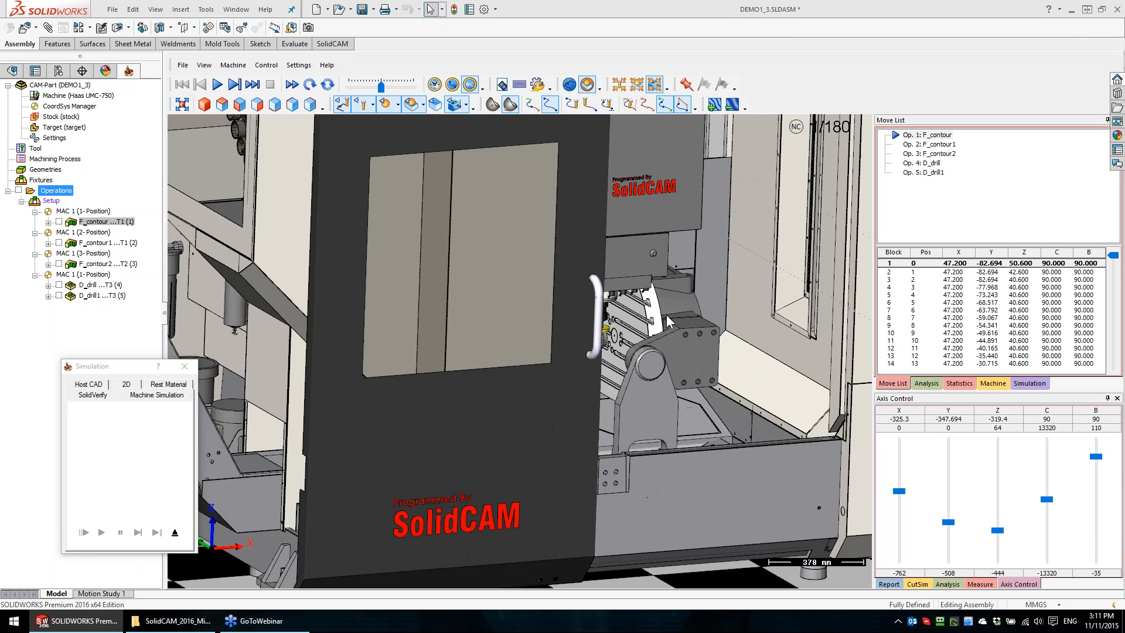
middle_drag(665, 320, 638, 325)
scroll(637, 325, up, 9)
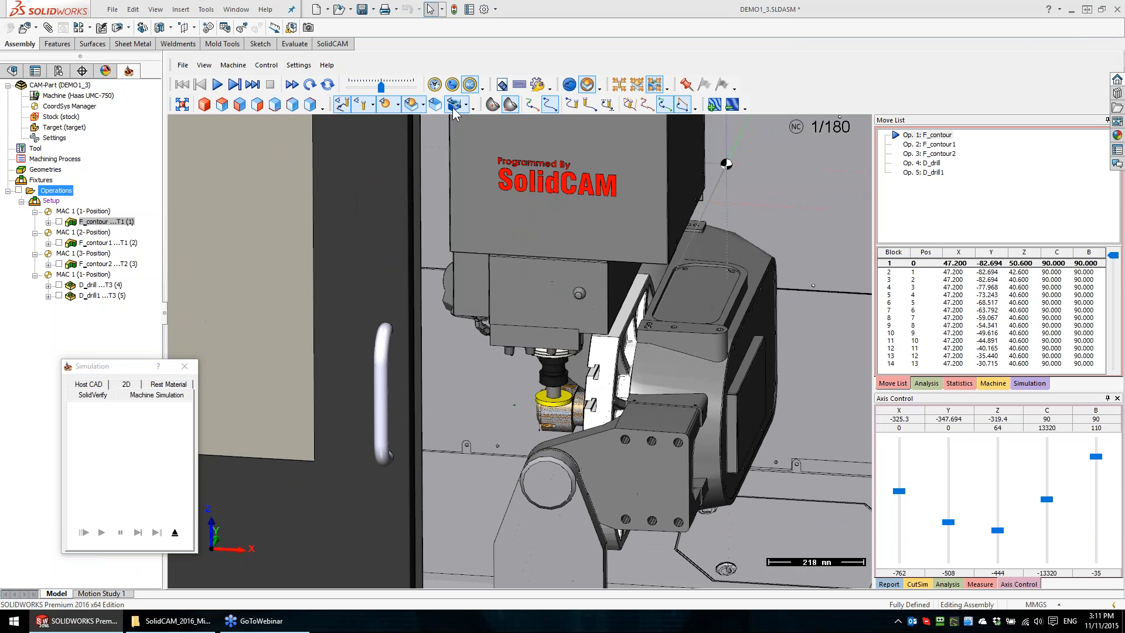
click(454, 110)
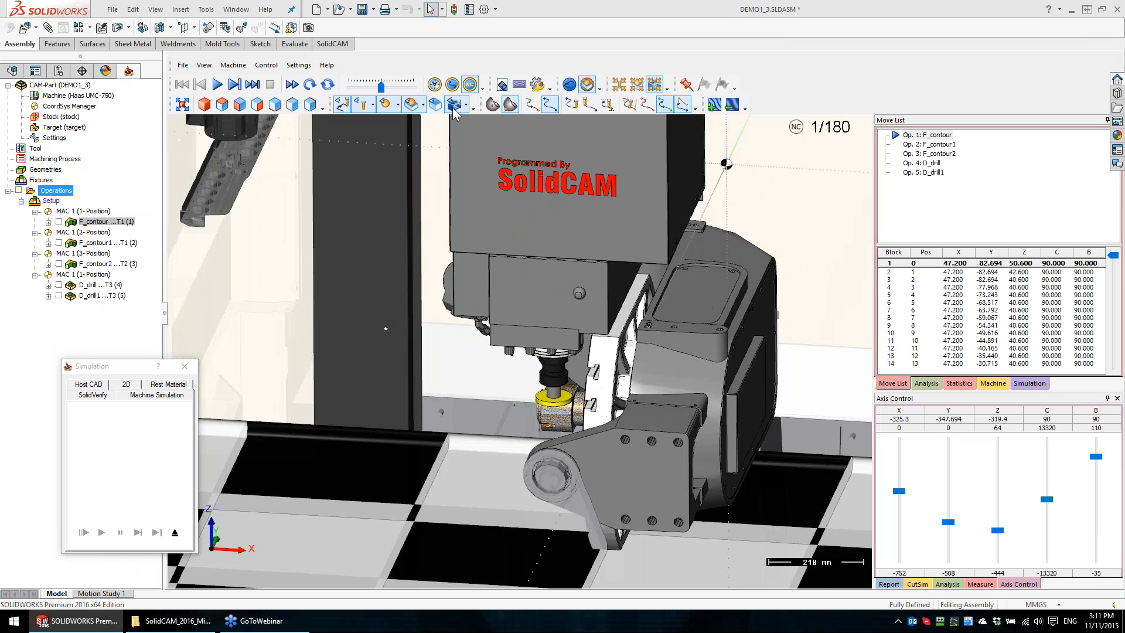
click(454, 110)
Run the machine simulation through to the last D_drill1 operation, examine the machined part, and exit the simulation
middle_drag(627, 411, 593, 410)
scroll(593, 410, up, 5)
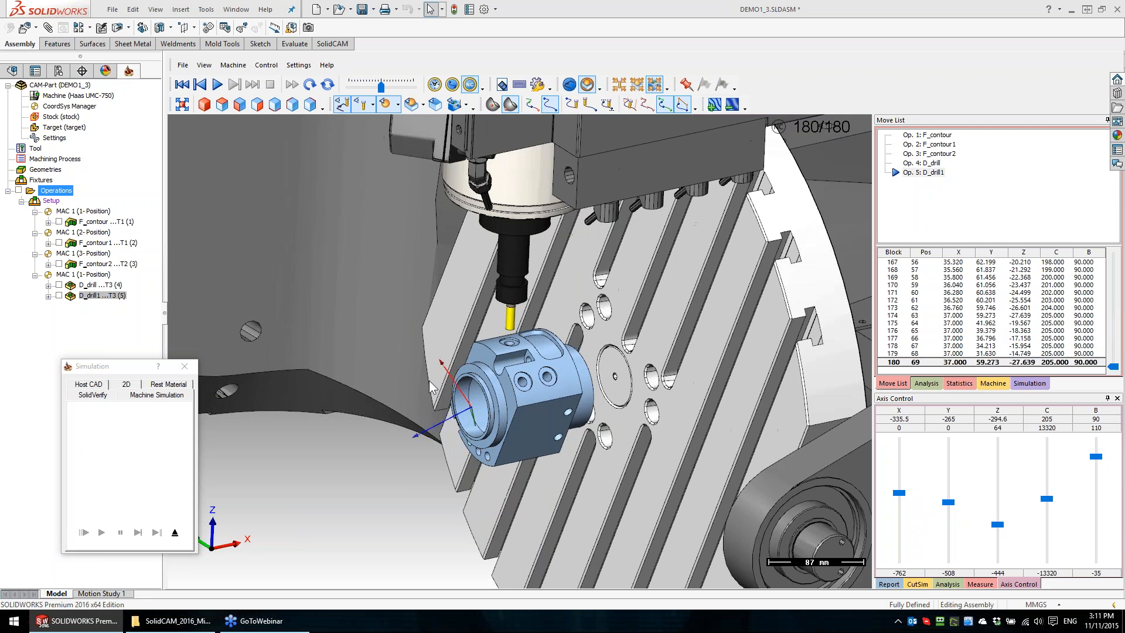
scroll(539, 382, down, 6)
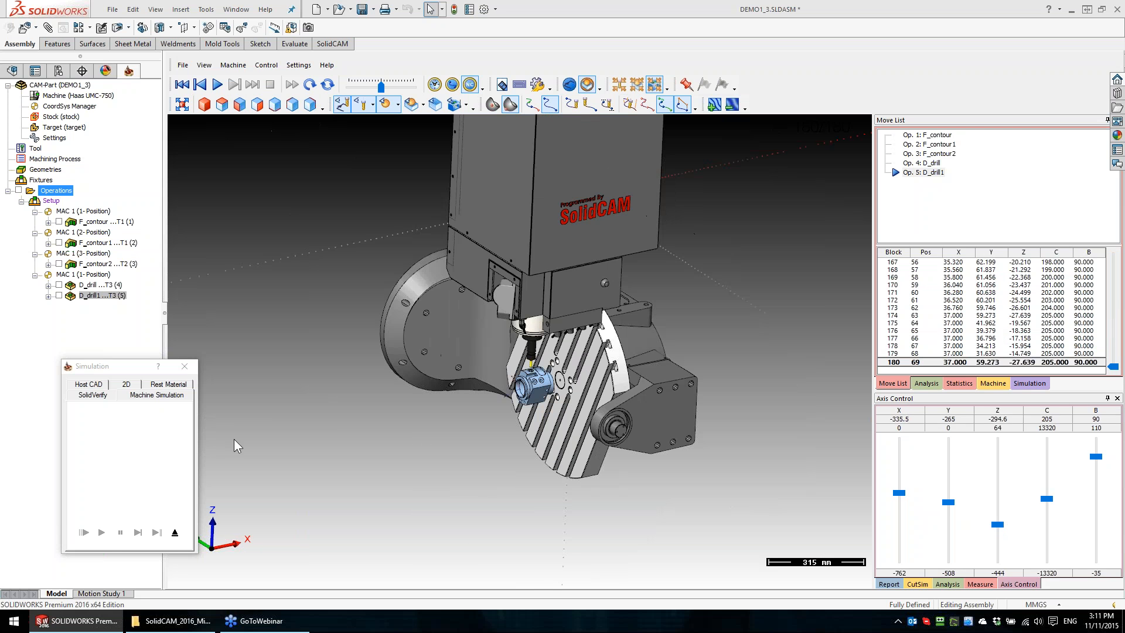
click(175, 533)
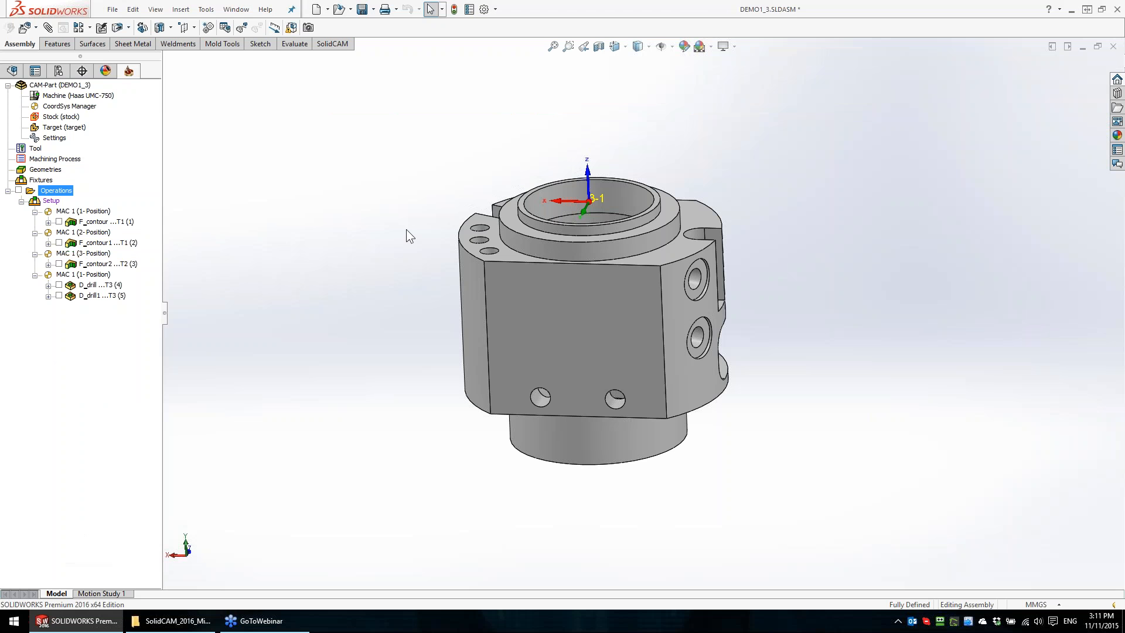
Open the CAM-part DEMO2.PRT from the 2016 folder
middle_drag(406, 229, 510, 549)
middle_drag(511, 206, 598, 378)
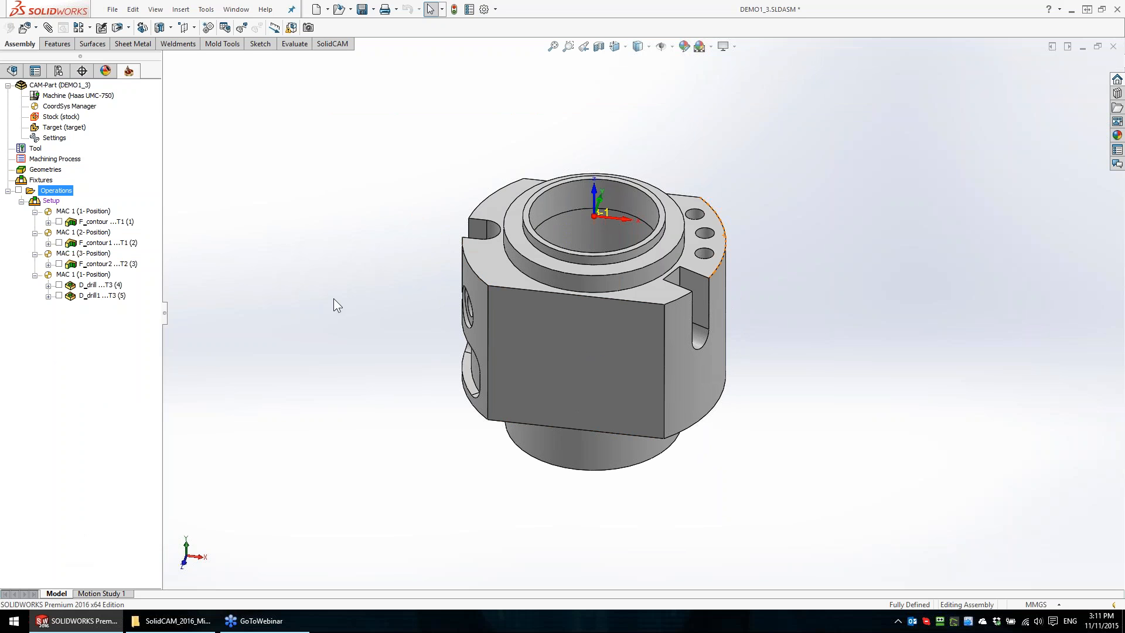
click(206, 10)
mouse_move(328, 65)
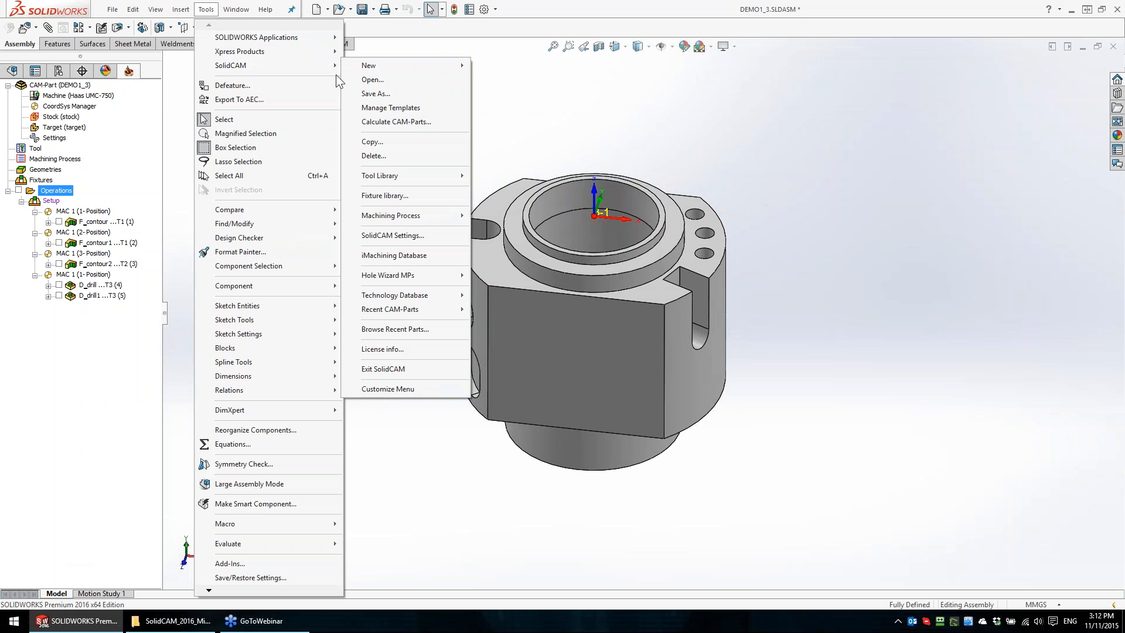
click(351, 84)
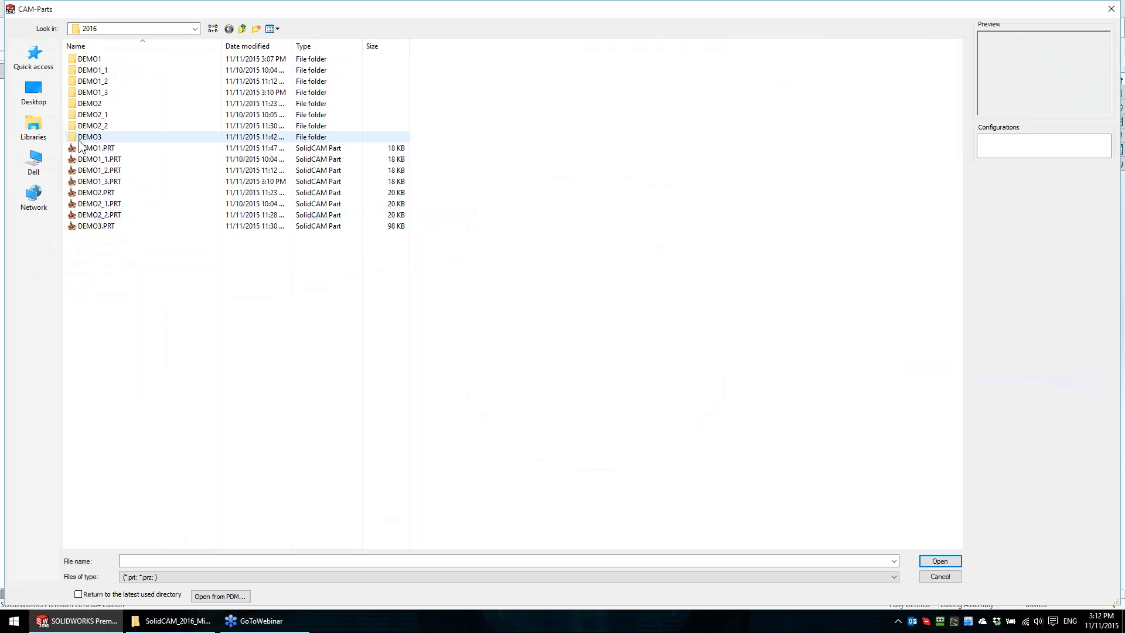
click(111, 192)
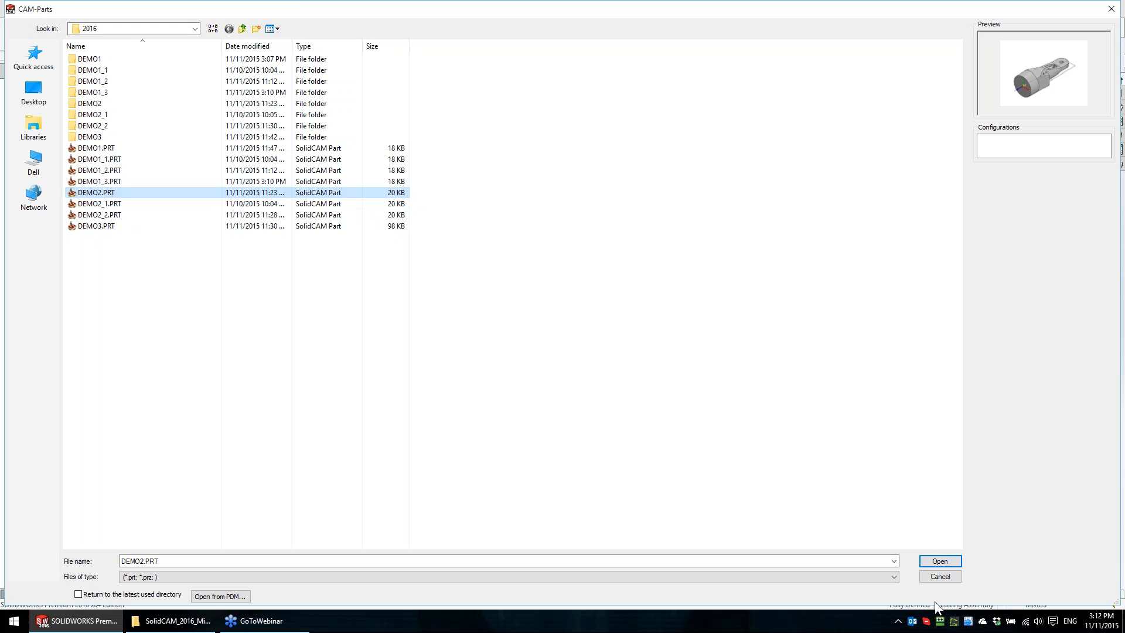
click(940, 562)
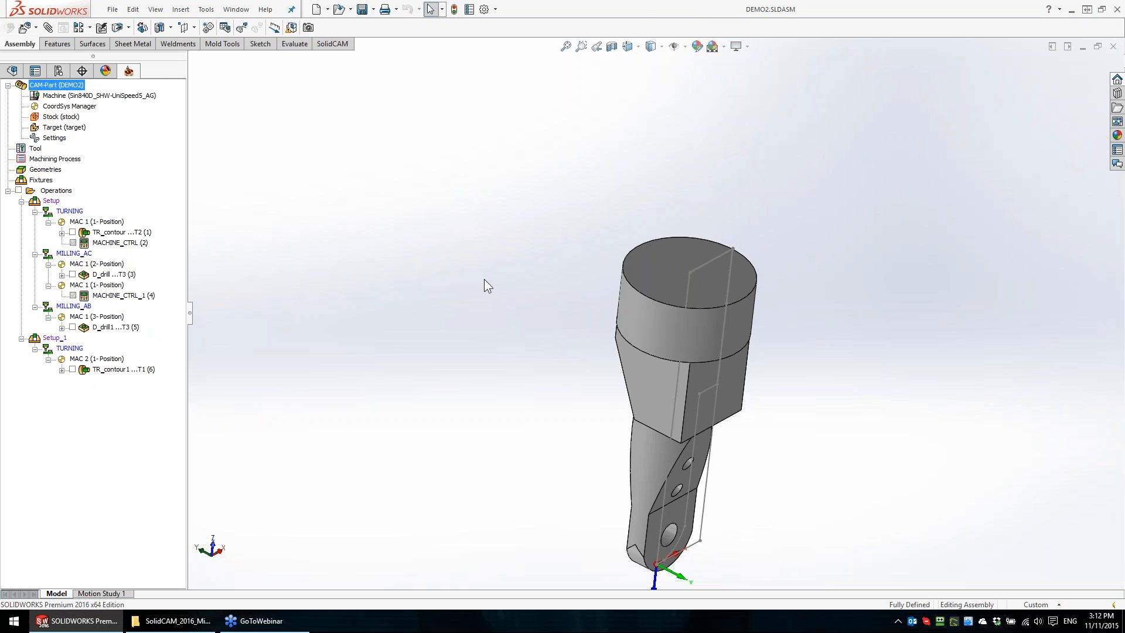
Open the part tool table and preview how turning tool 1 is mounted in the machine spindle
middle_drag(484, 278, 325, 178)
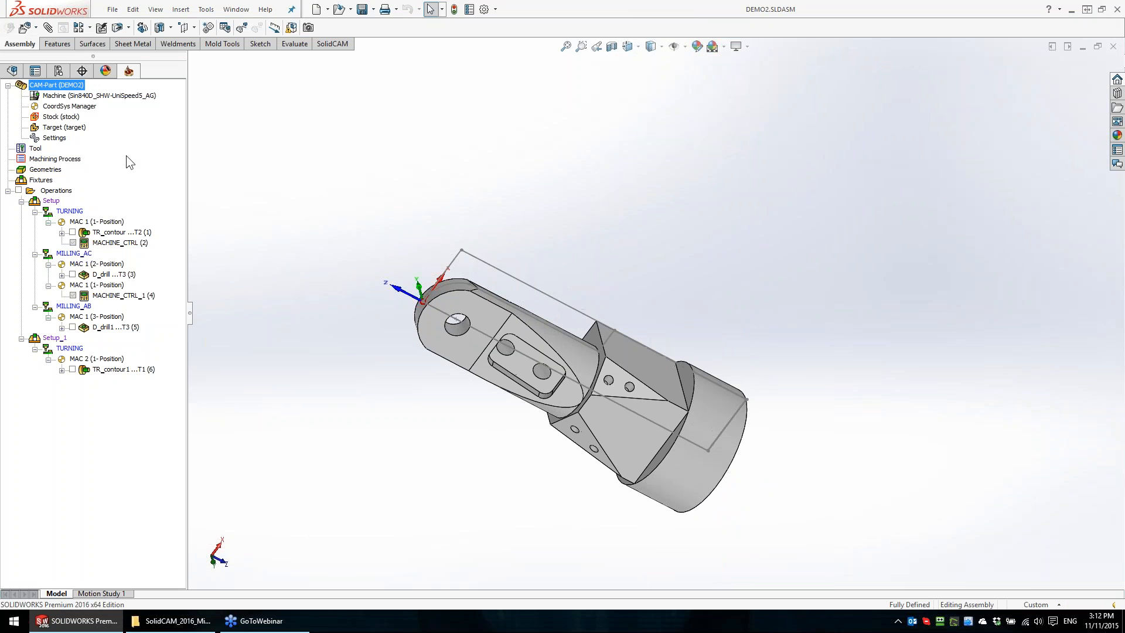
click(36, 149)
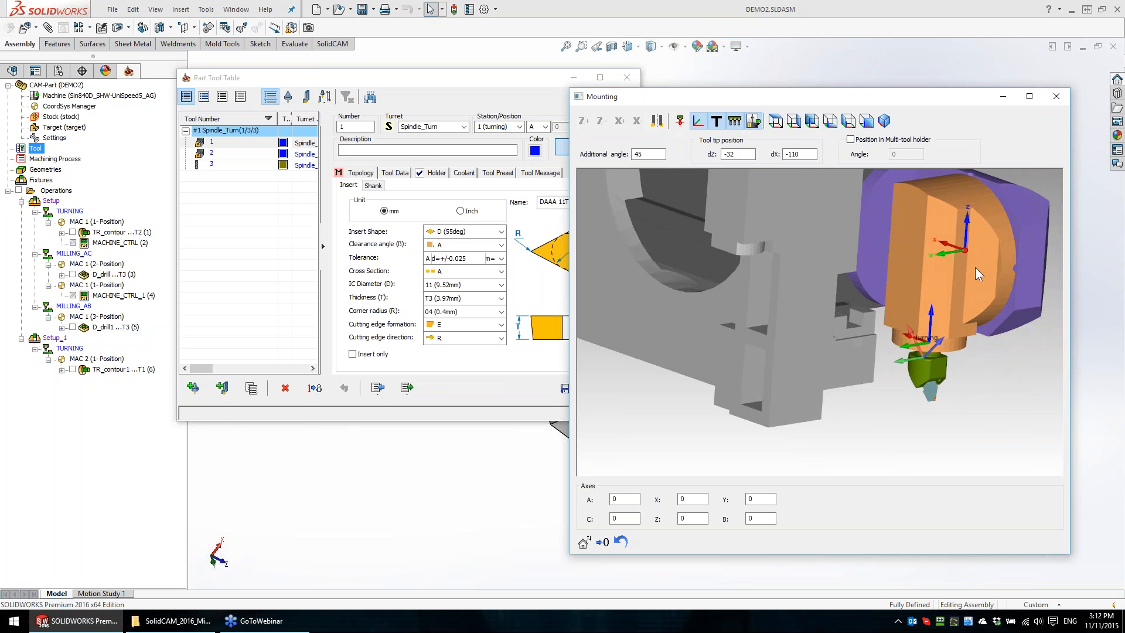
middle_drag(941, 274, 771, 416)
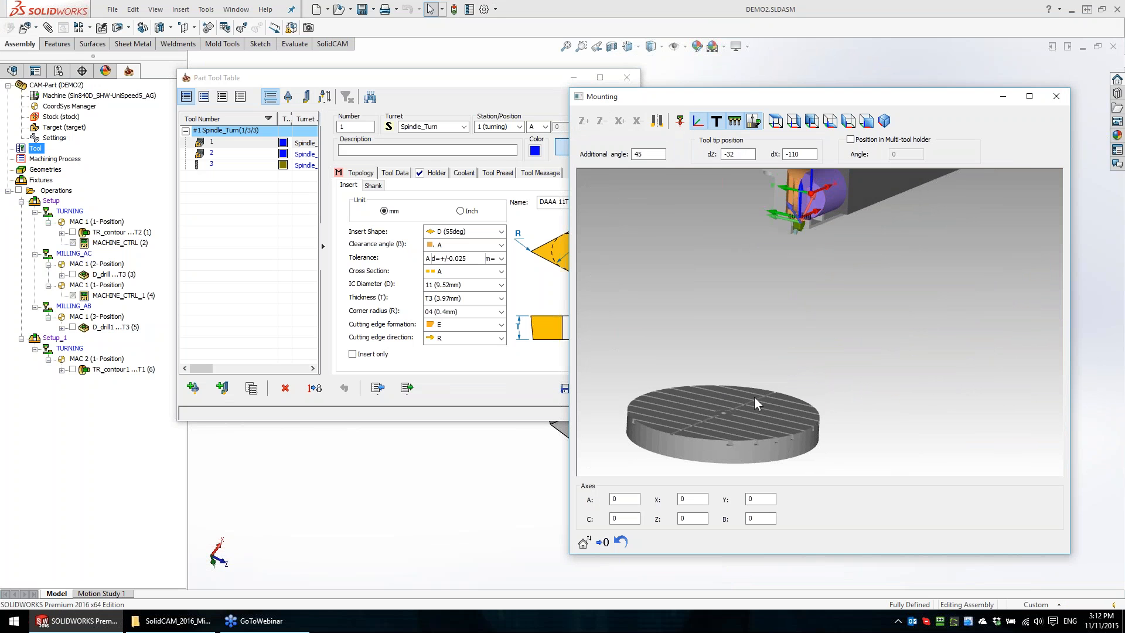
Examine the mounted tool, the spindle and the round table in the mounting preview, and close the preview and the tool table
scroll(754, 396, down, 3)
scroll(786, 320, up, 3)
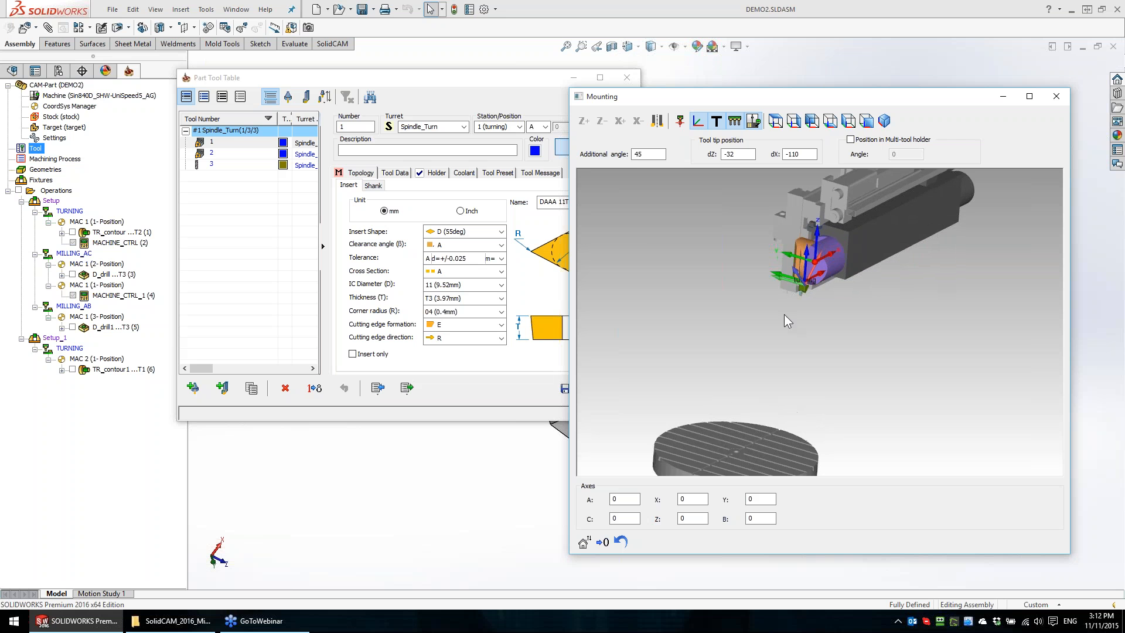
scroll(794, 319, down, 1)
scroll(795, 319, up, 4)
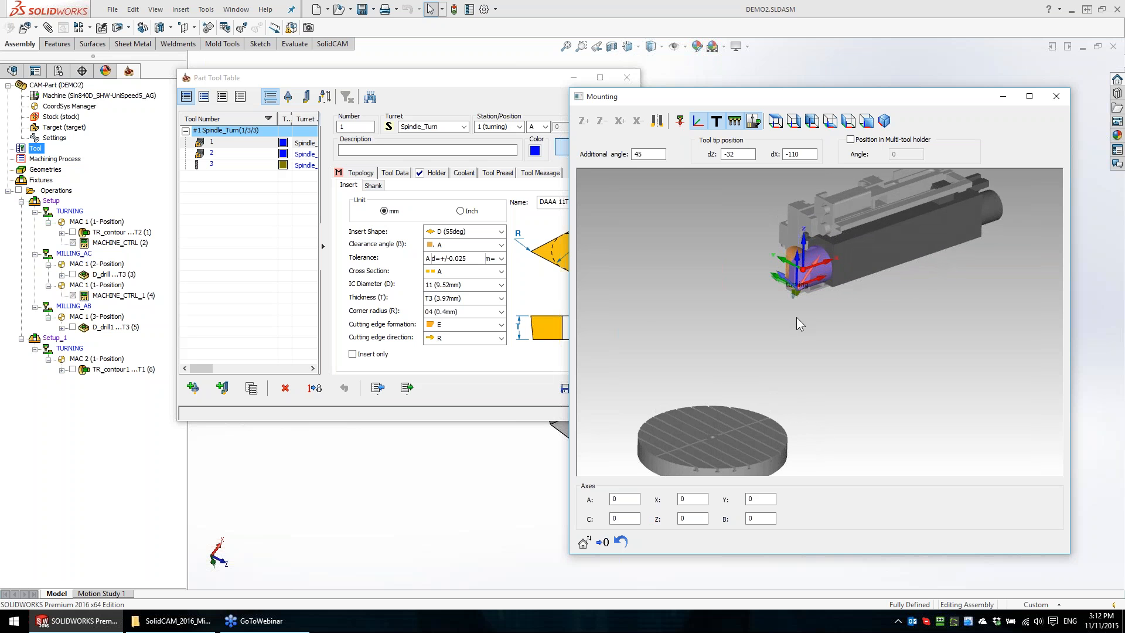
scroll(802, 264, up, 1)
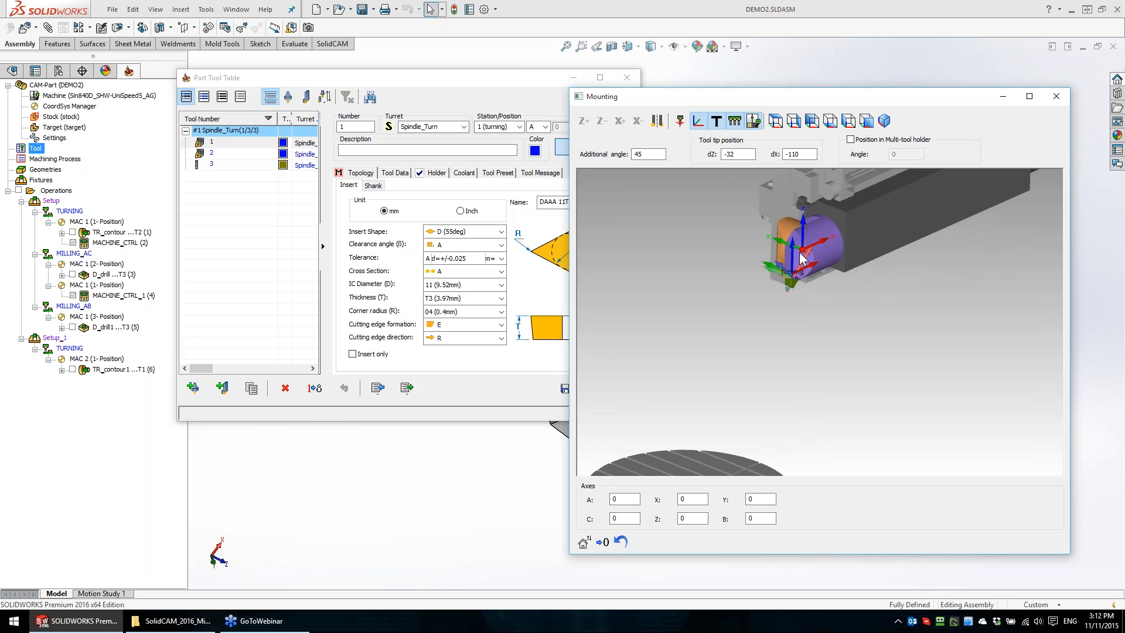
scroll(812, 266, down, 3)
scroll(814, 266, down, 1)
scroll(746, 386, up, 1)
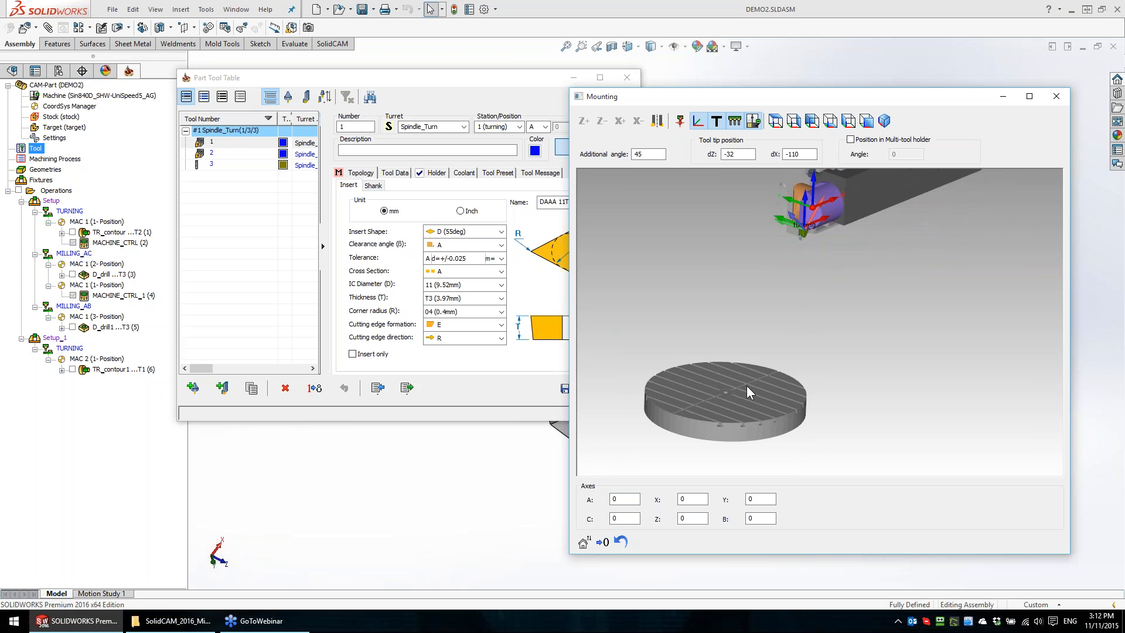
scroll(739, 392, down, 1)
scroll(739, 392, up, 2)
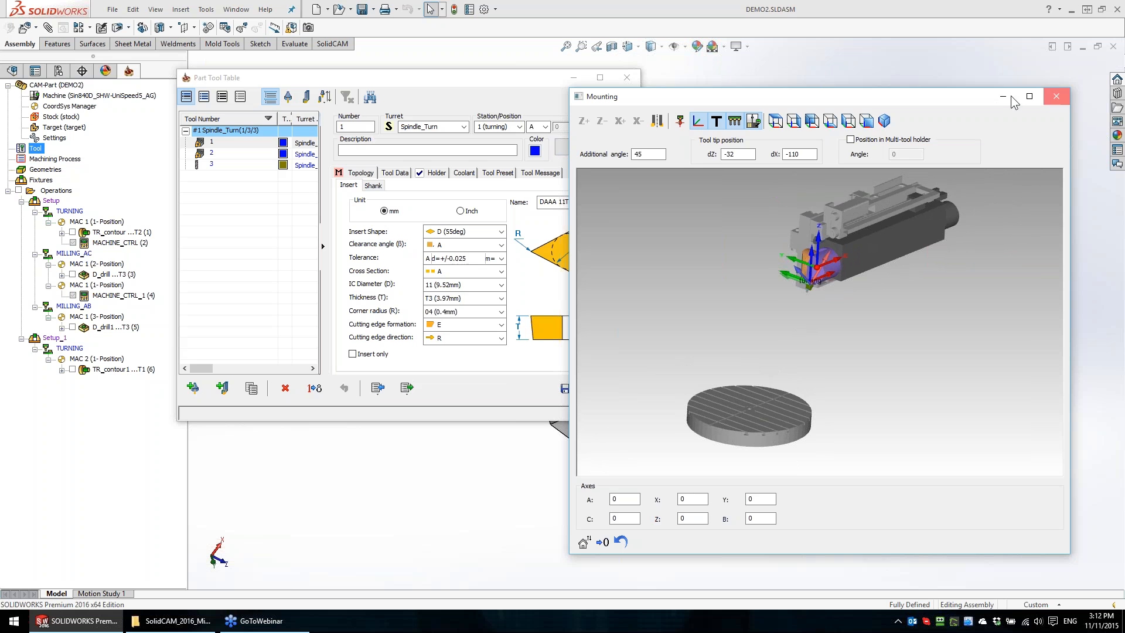
click(1056, 96)
click(602, 388)
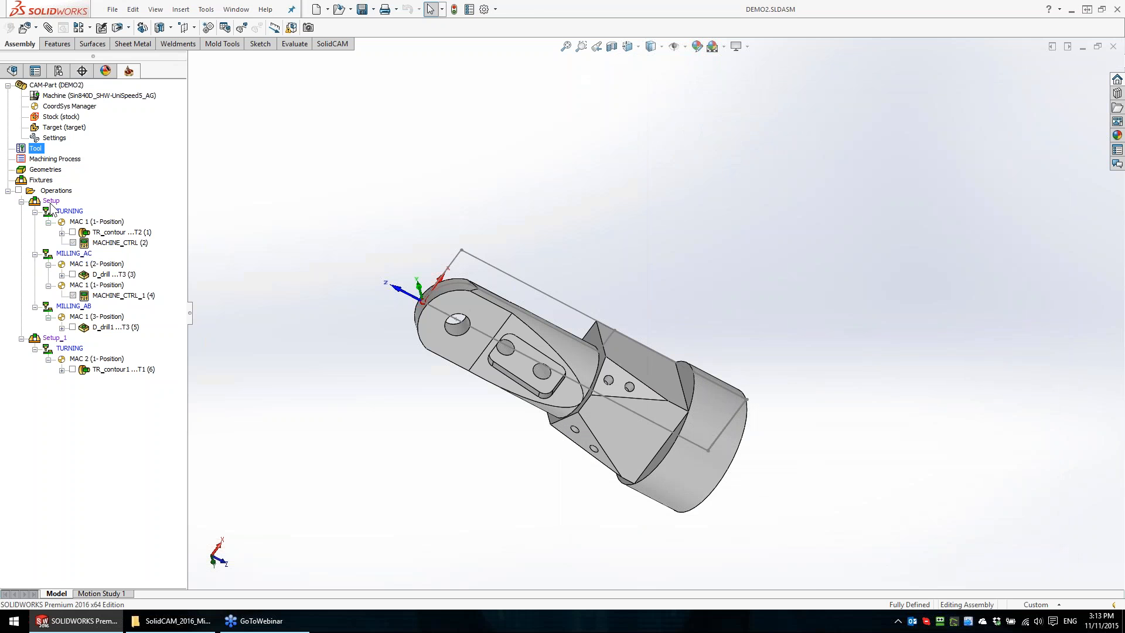
Open the first machine setup, select its Table entry, and examine the part with its home position upright
double_click(51, 202)
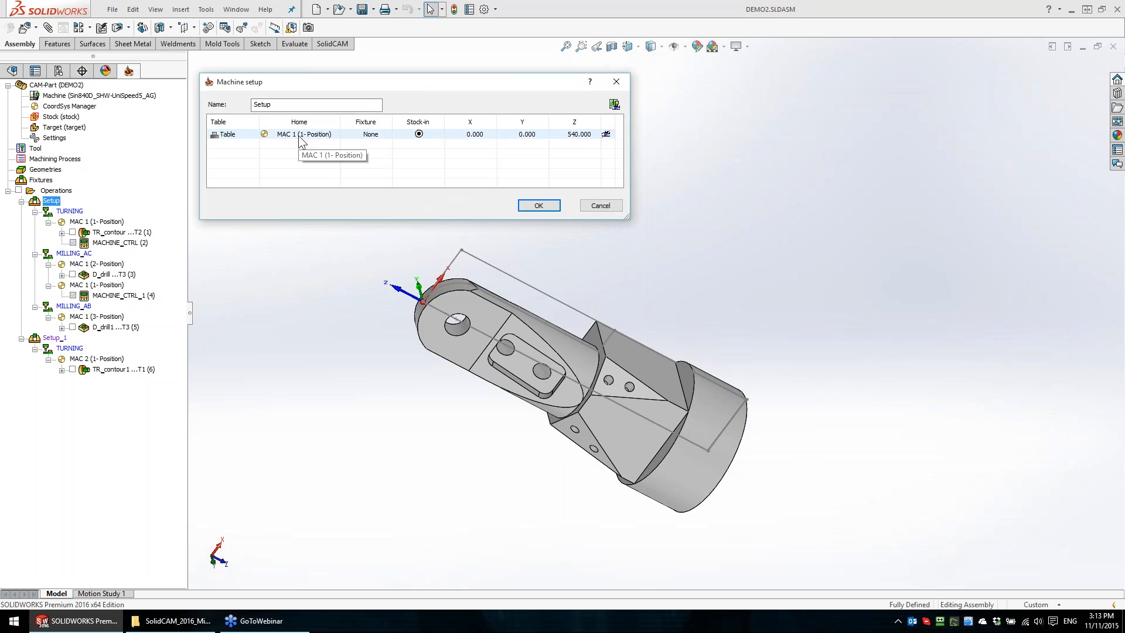
click(252, 134)
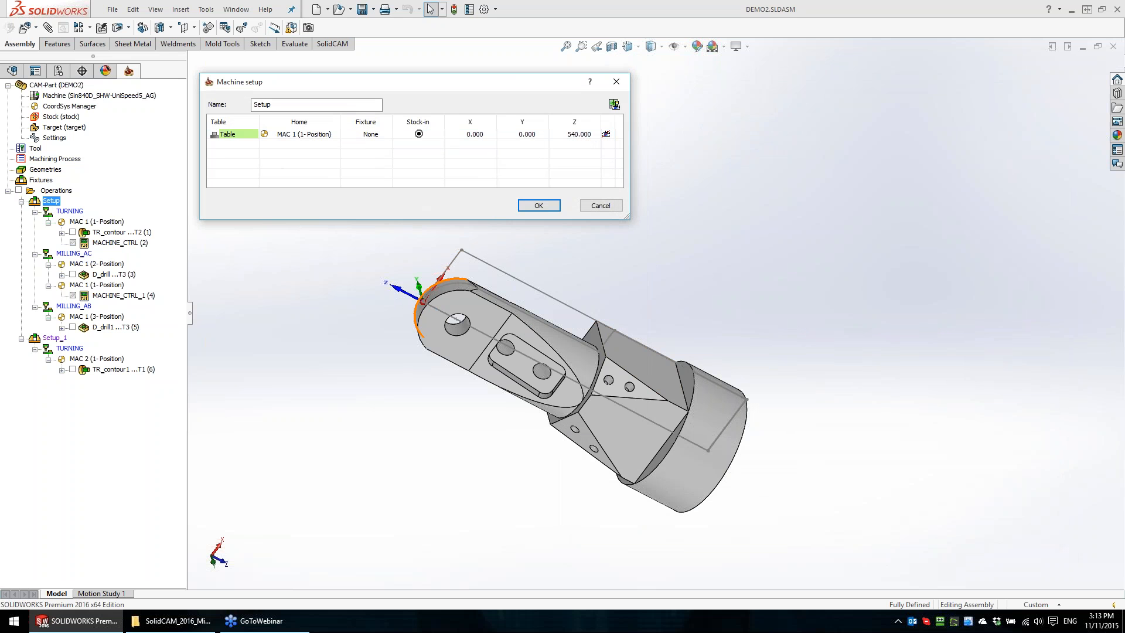
click(845, 301)
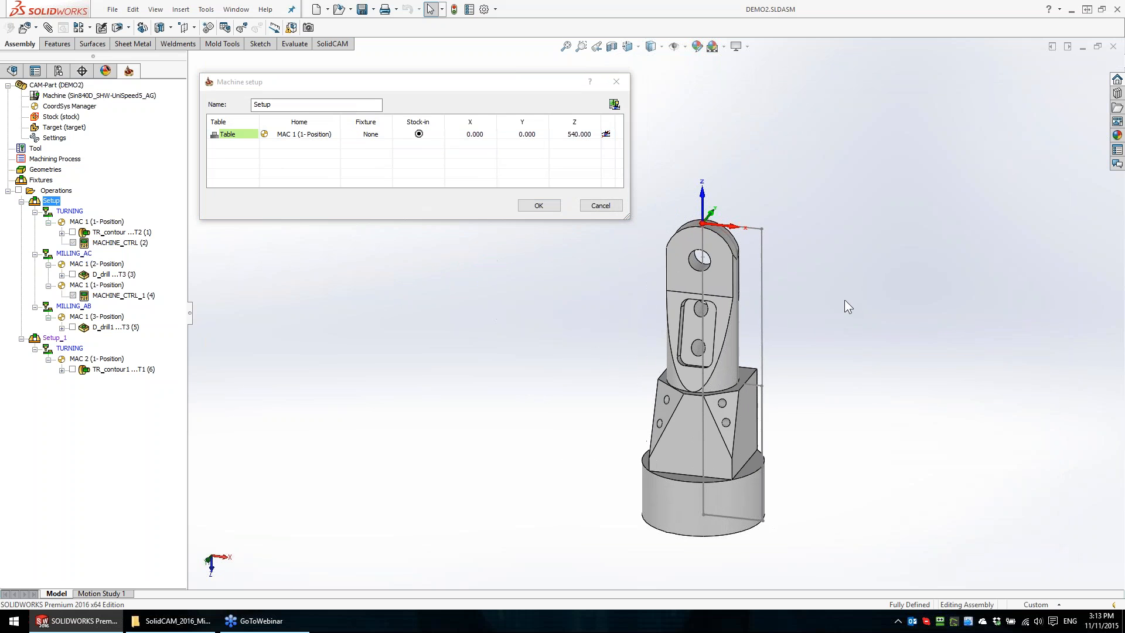
Preview the machine for this setup, examine the stock on the table and the spindle, and leave the setup without changes
click(613, 104)
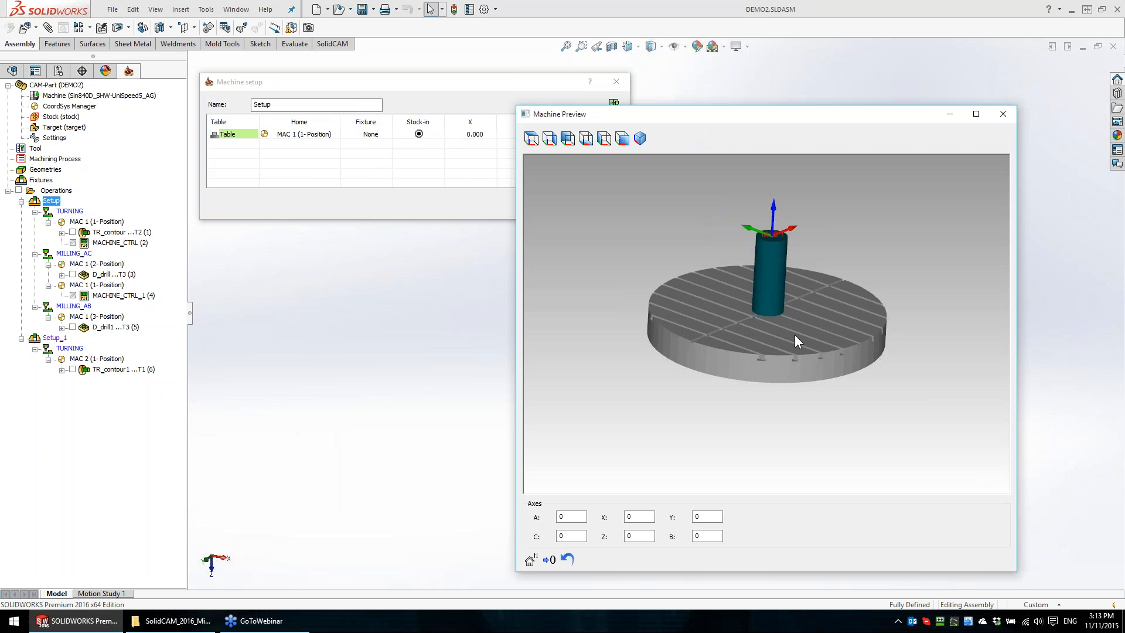
scroll(793, 269, up, 8)
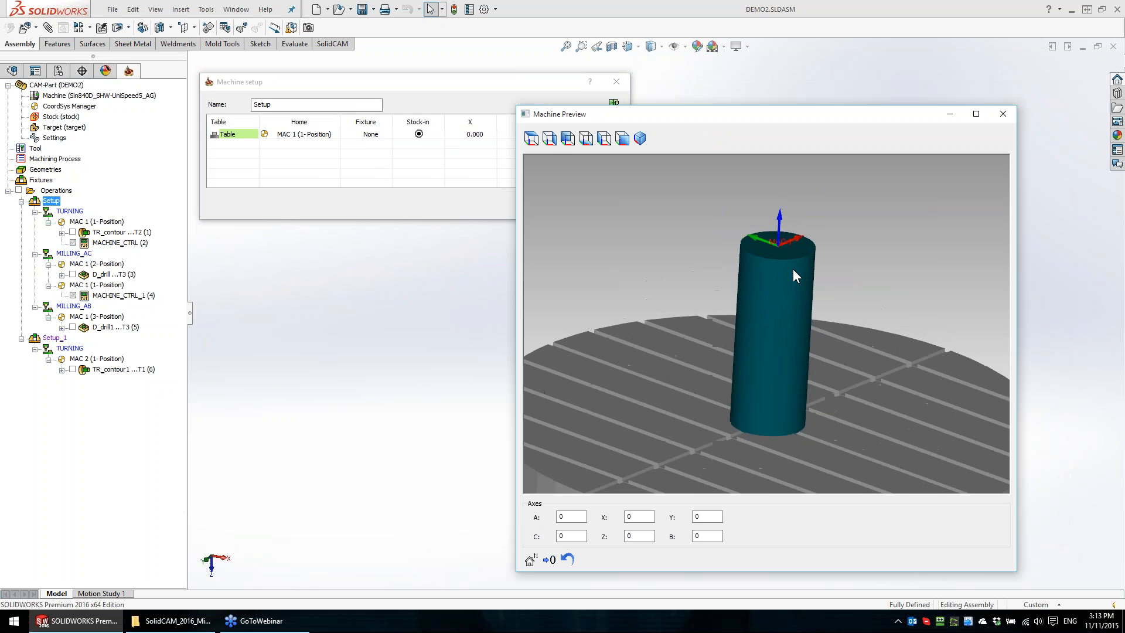
scroll(793, 268, down, 9)
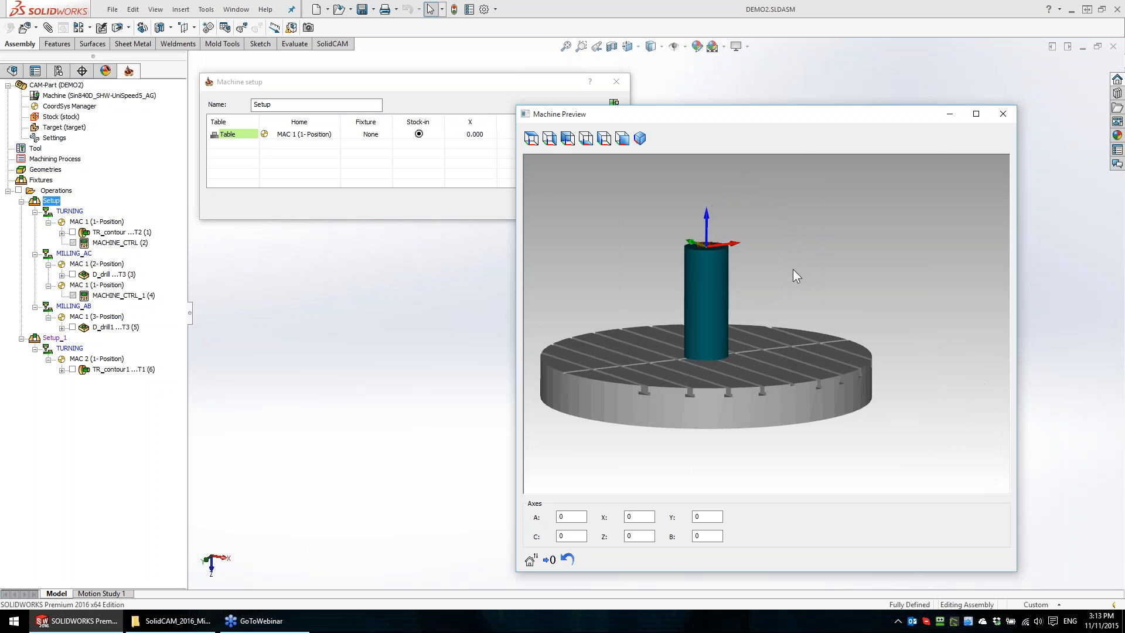
scroll(793, 269, down, 8)
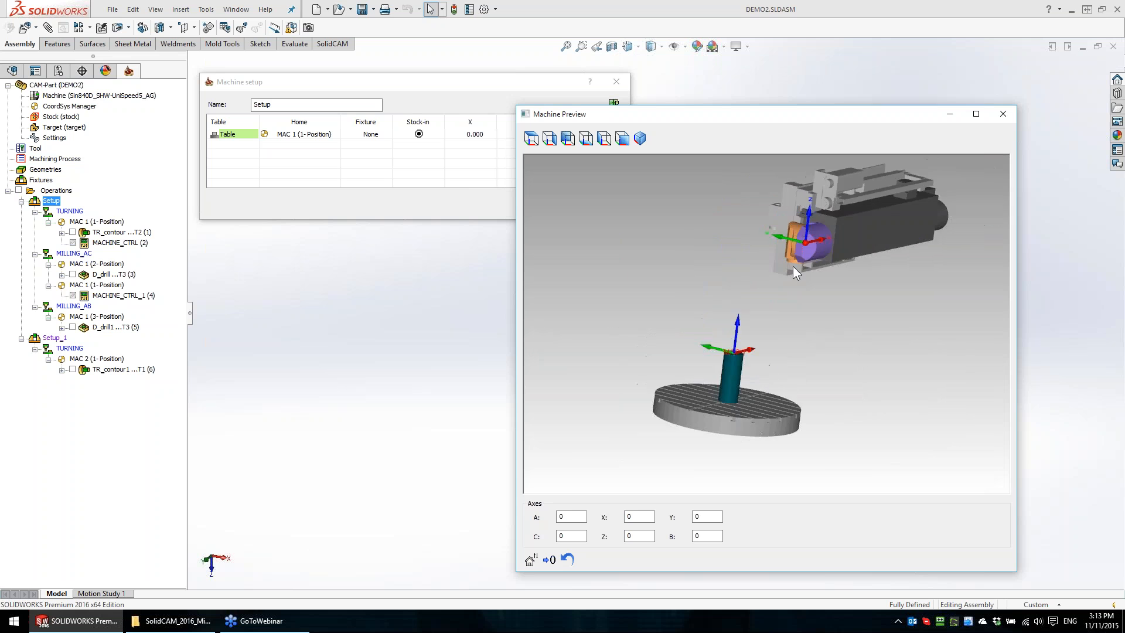
middle_drag(793, 267, 793, 267)
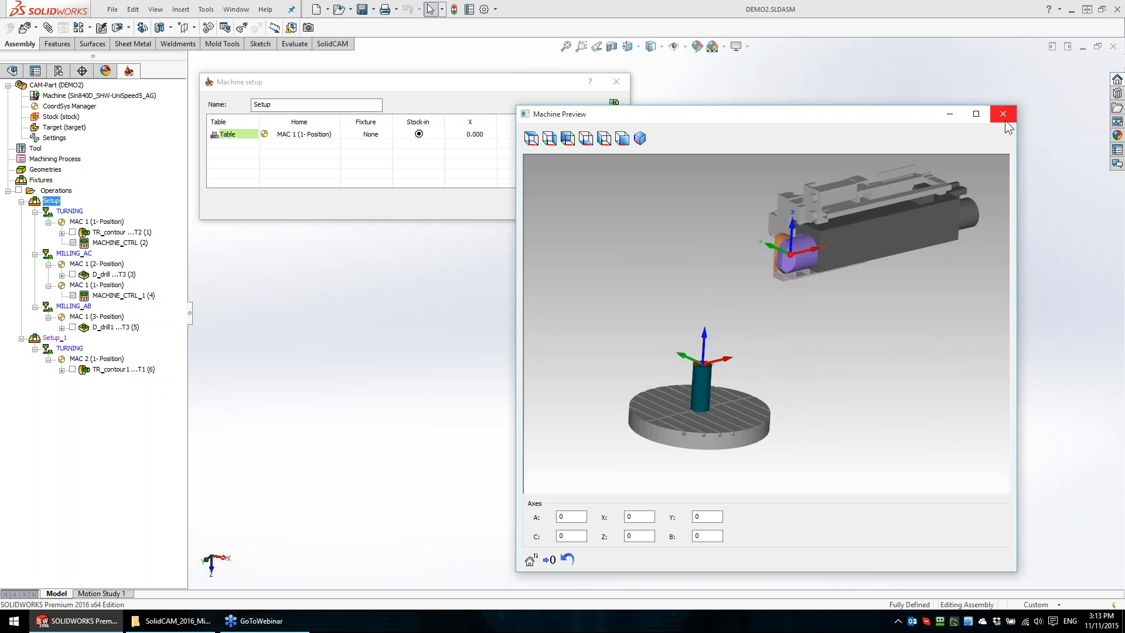
click(1004, 115)
click(597, 206)
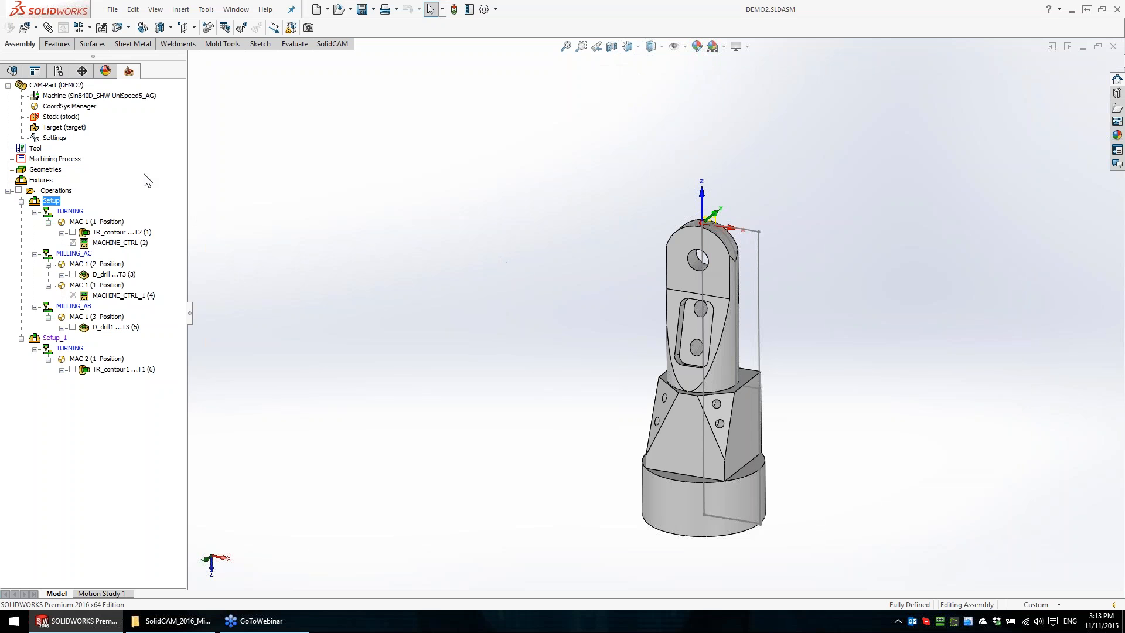
Show the TR_contour turning operation on the model and examine its contour from several sides
middle_drag(403, 281, 470, 284)
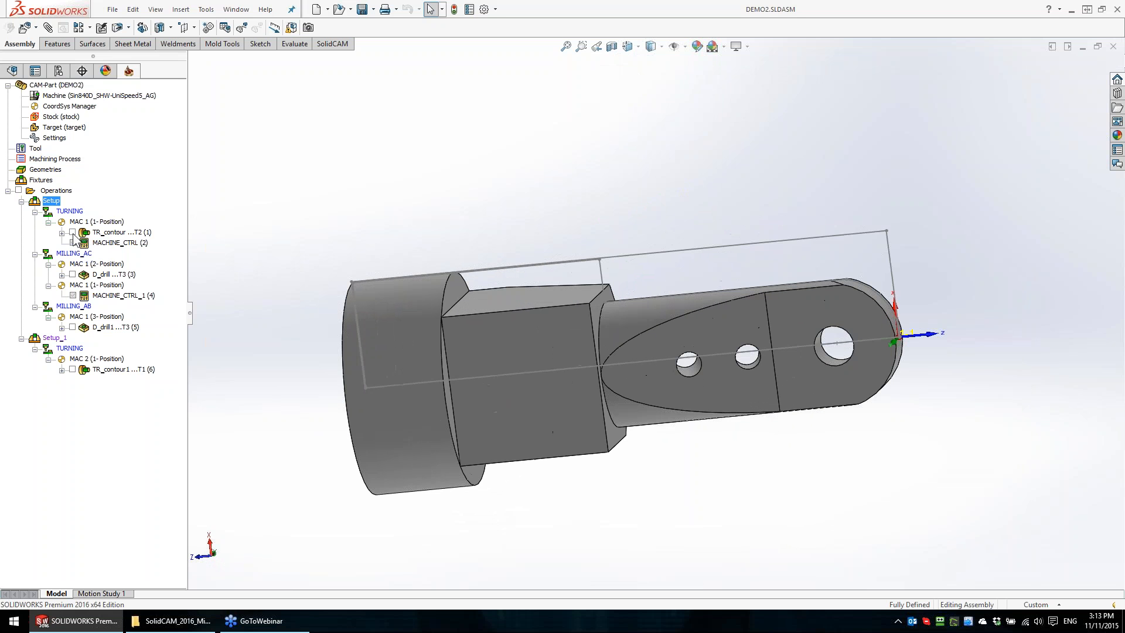
click(73, 232)
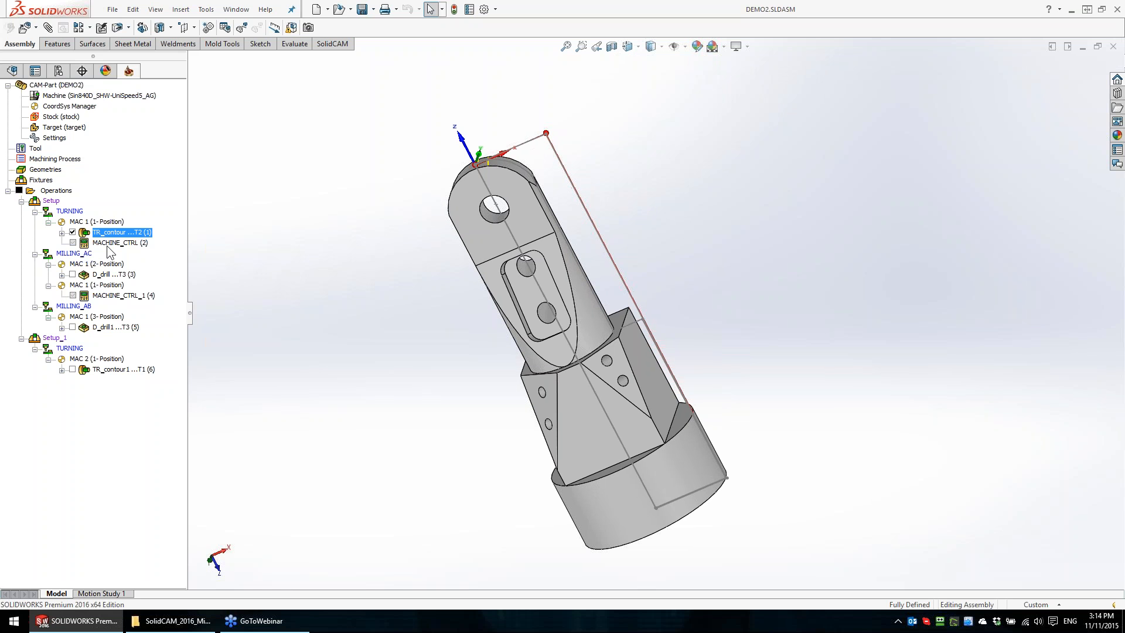
middle_drag(407, 231, 431, 226)
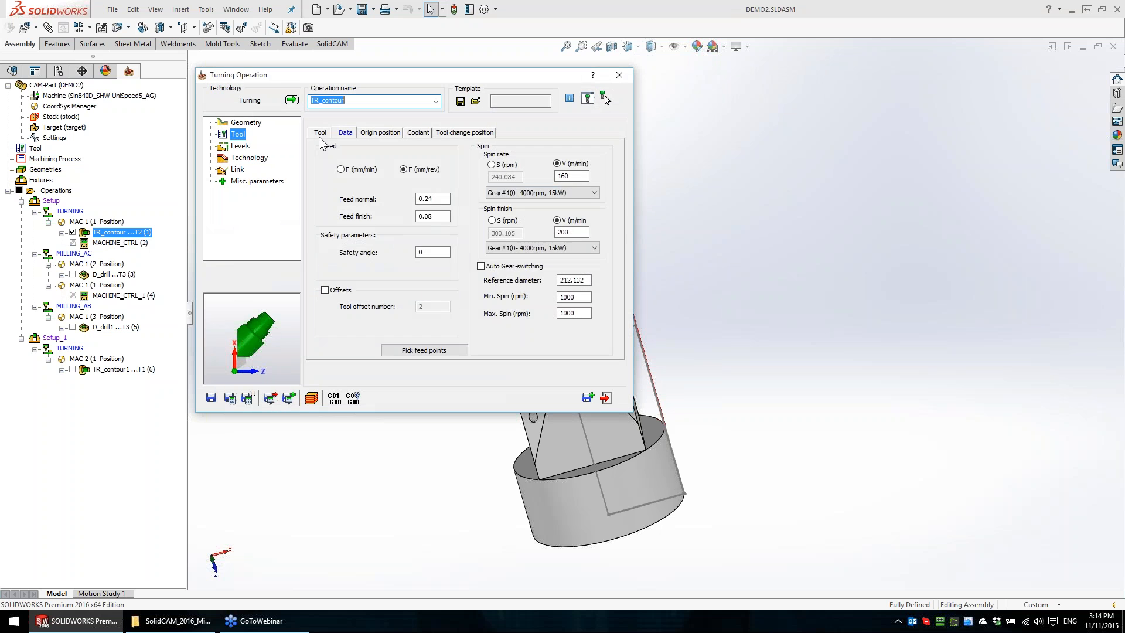
Review the TR_contour operation's technology, geometry and submachine options, and exit without changes
click(246, 158)
click(242, 124)
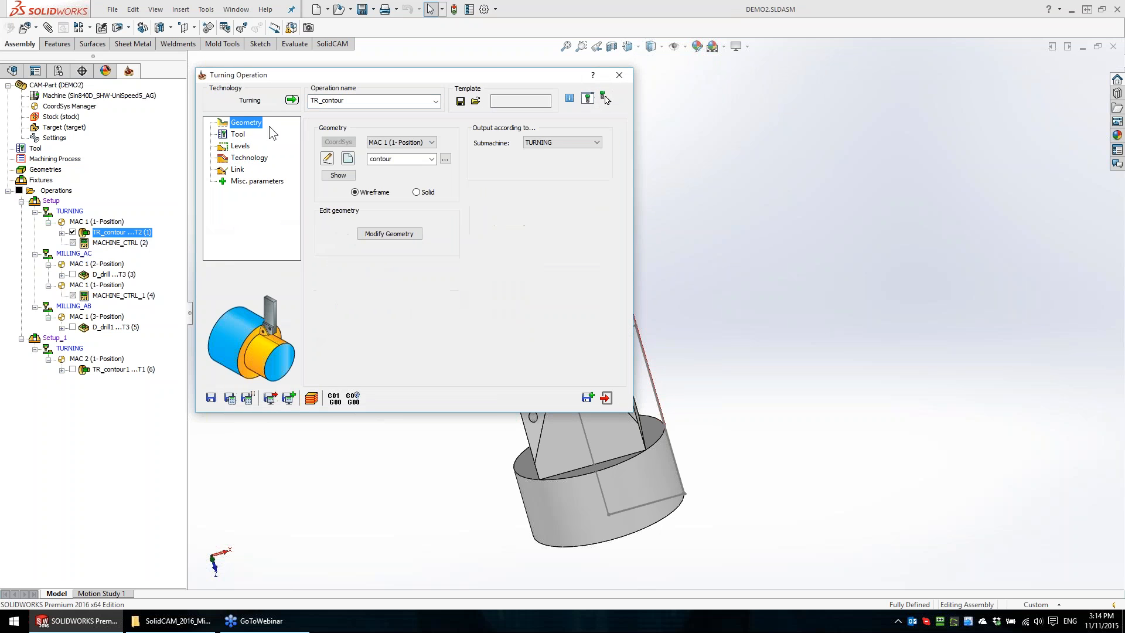
click(570, 146)
click(554, 204)
click(607, 397)
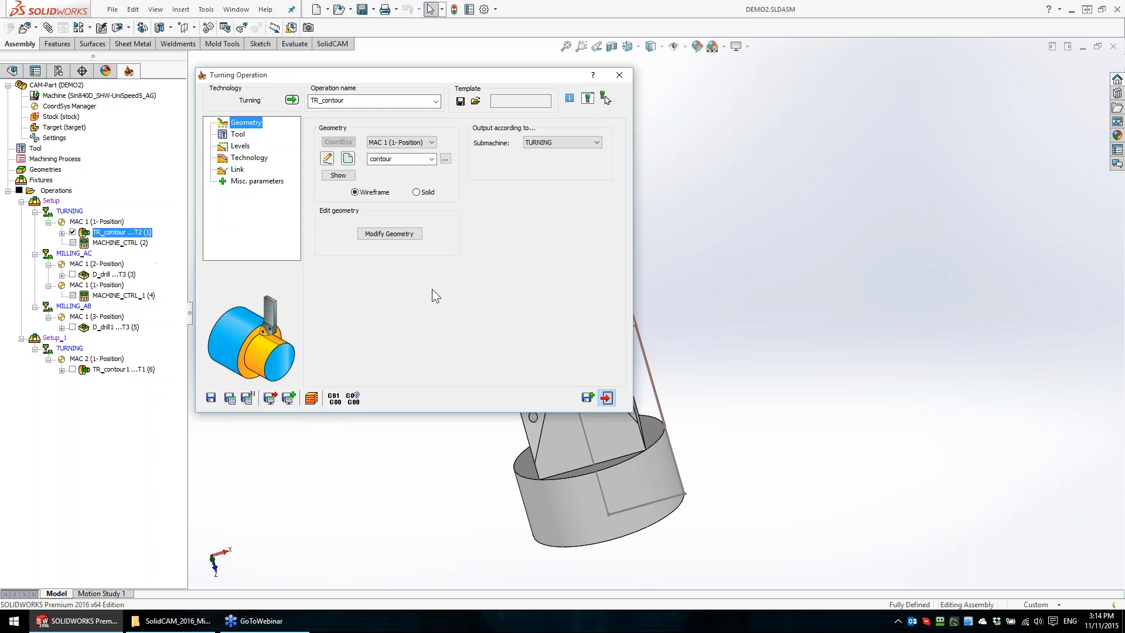
Open the D_drill operation, check its available submachines, and exit without changing MILLING_AC
double_click(105, 274)
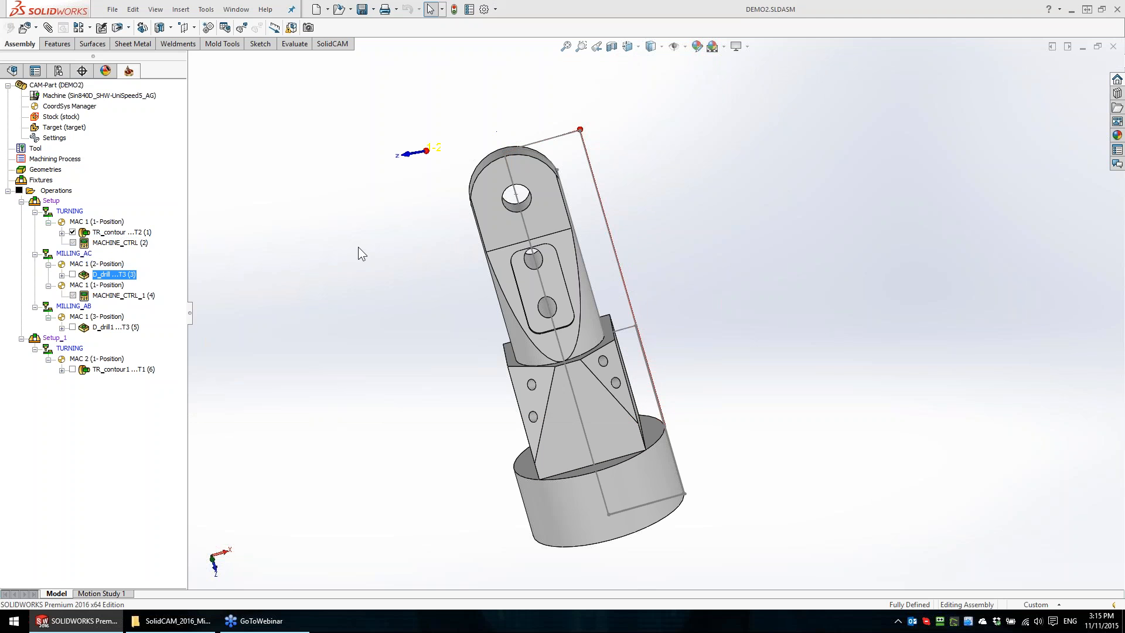
click(567, 138)
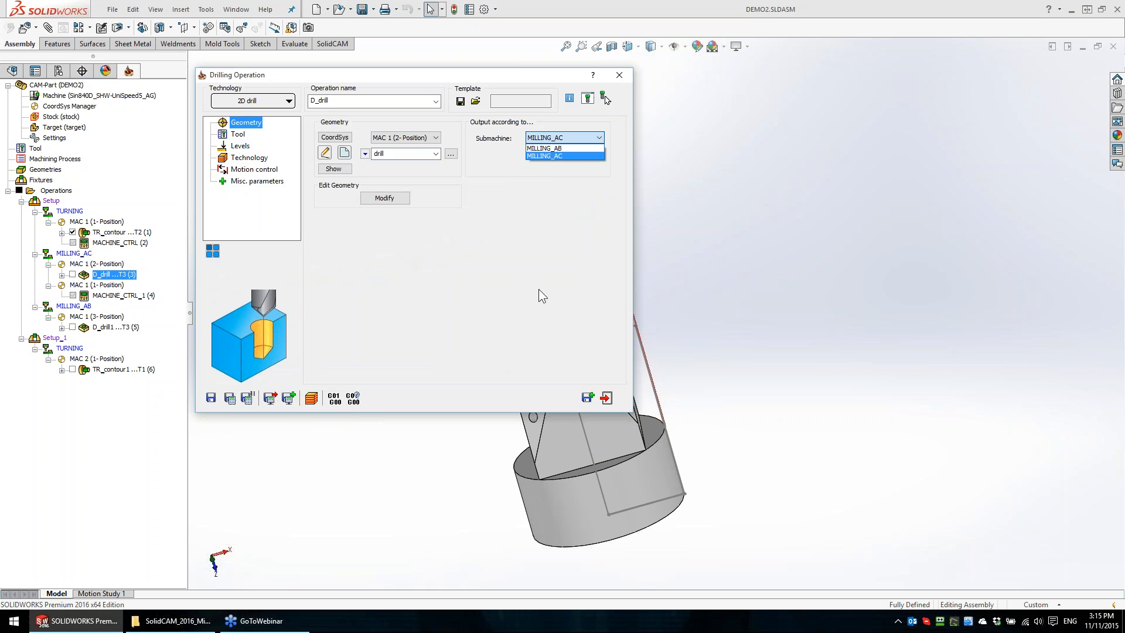
click(499, 204)
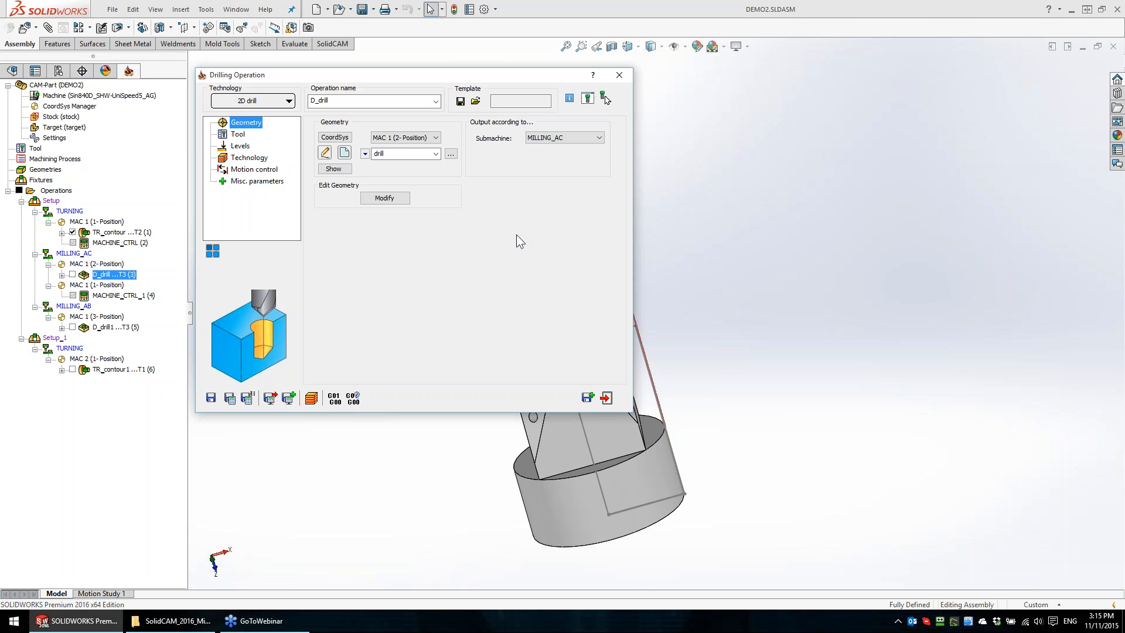
click(606, 398)
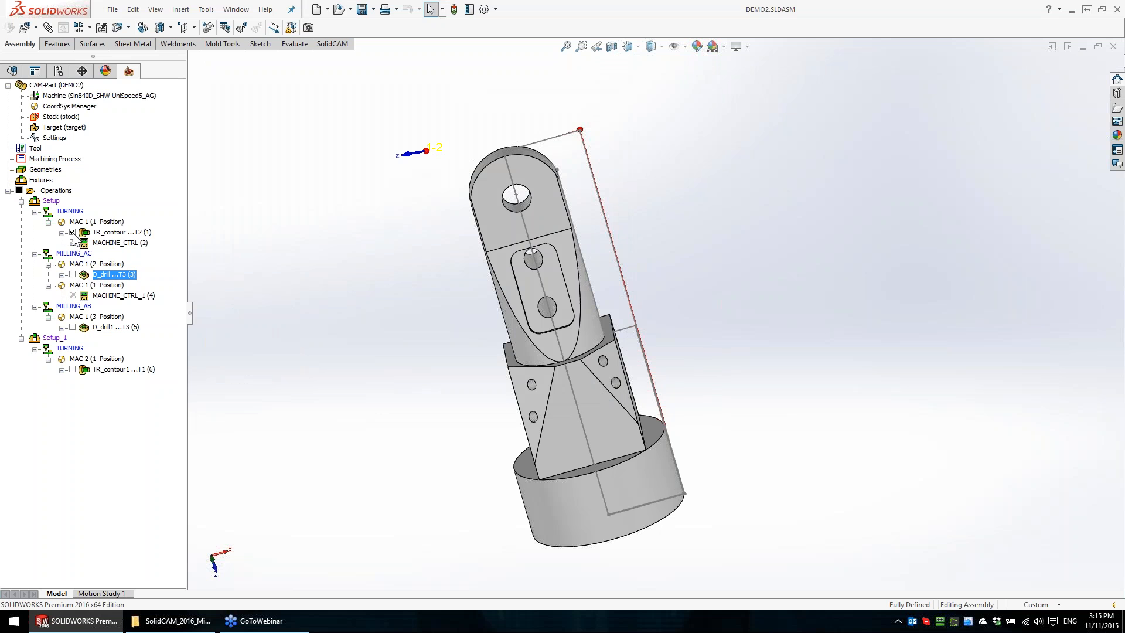
Hide the TR_contour display, show the D_drill operation on the model, examine its drilled holes, and hide it again
click(73, 232)
click(73, 275)
middle_drag(518, 400, 549, 396)
click(549, 395)
key(Escape)
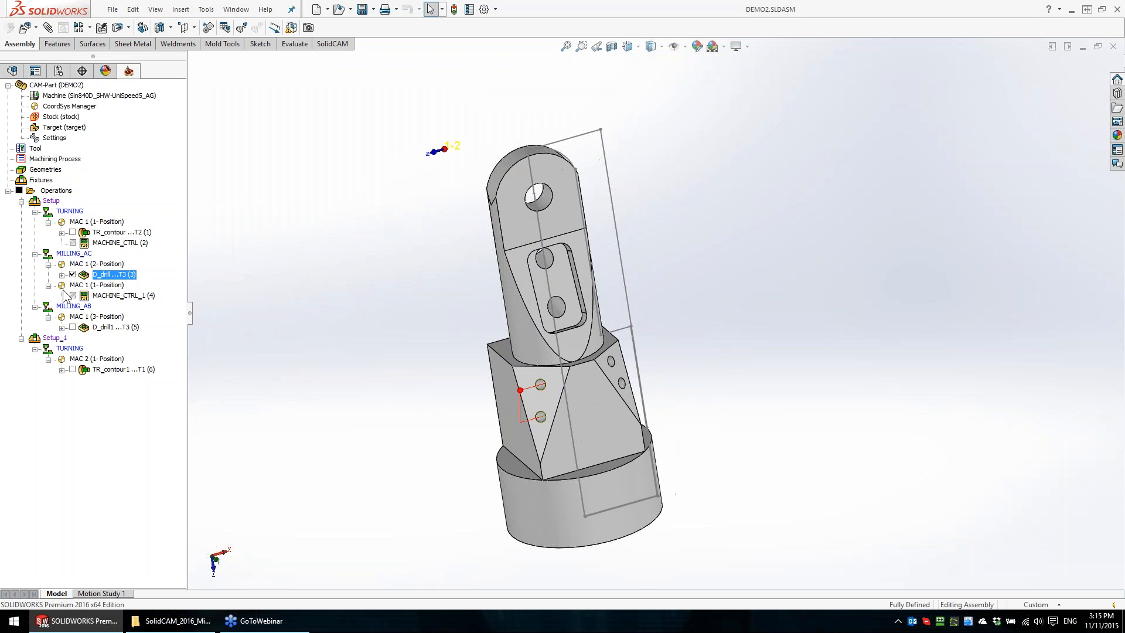
click(73, 275)
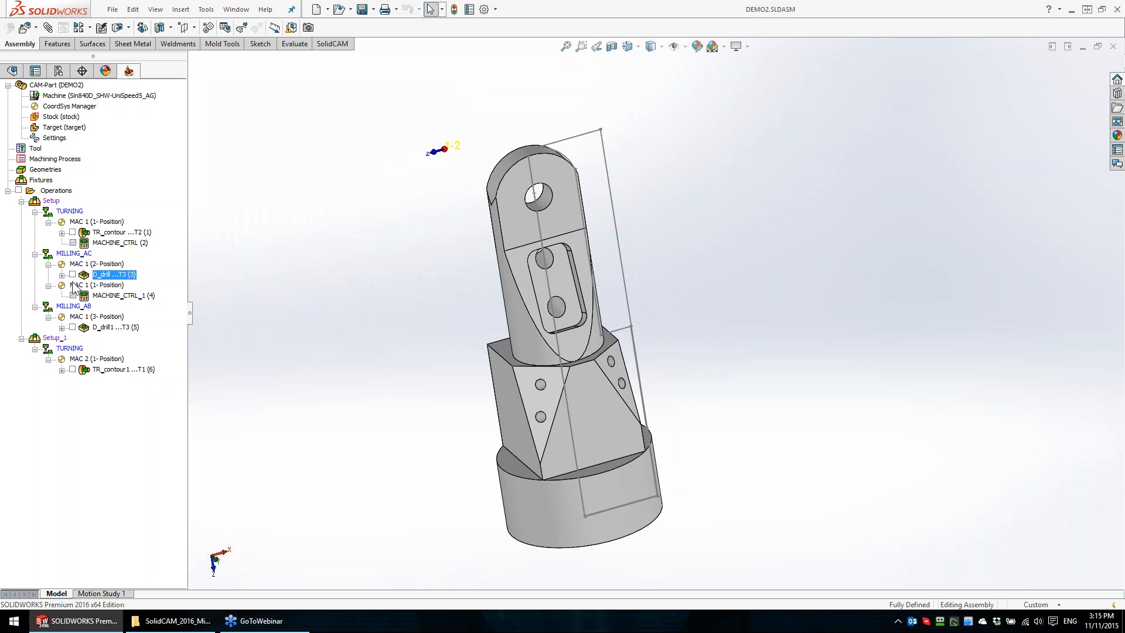
Show the D_drill1 operation on the model, highlight the slanted face with its holes, and hide the operation again
click(72, 327)
click(614, 374)
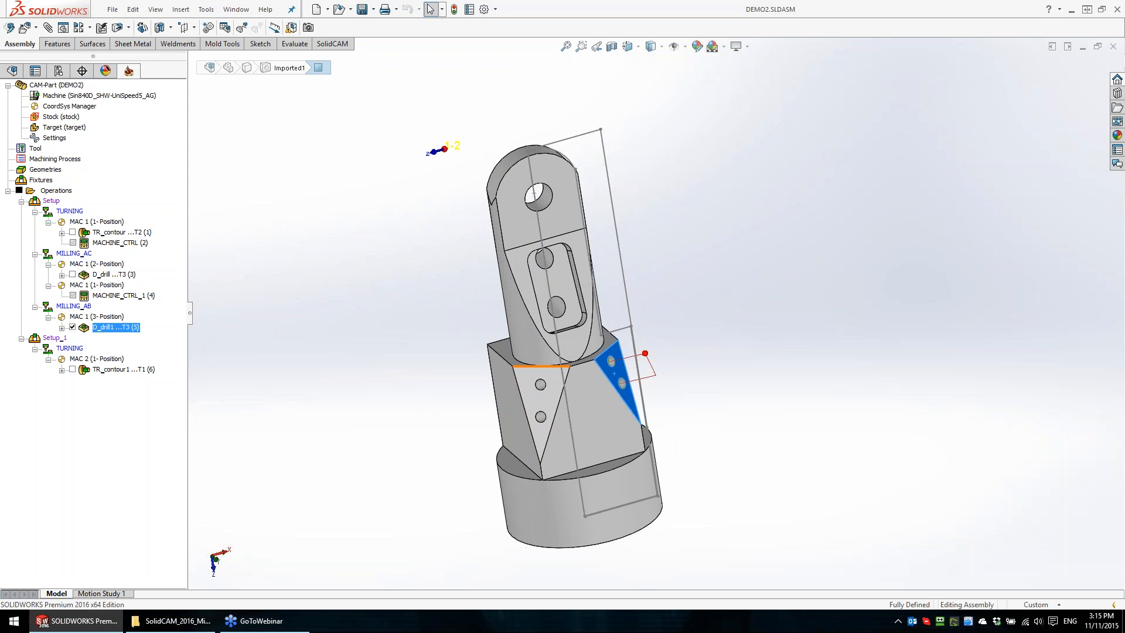
click(360, 311)
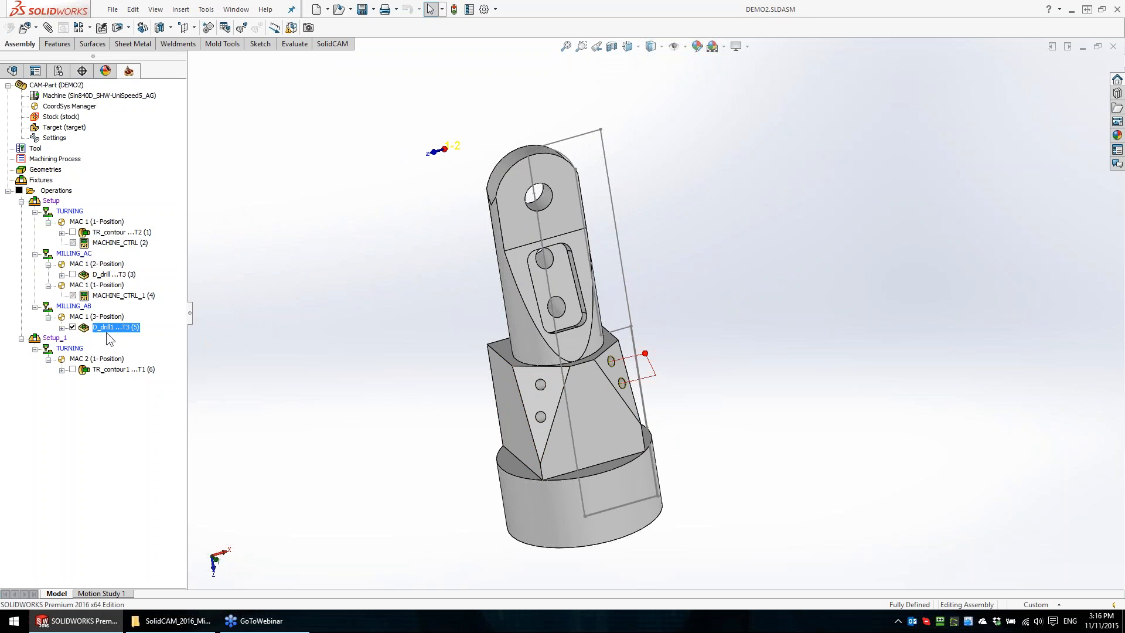
click(72, 327)
Suppress the first MACHINE_CTRL operation, which follows TR_contour in the TURNING group
right_click(108, 242)
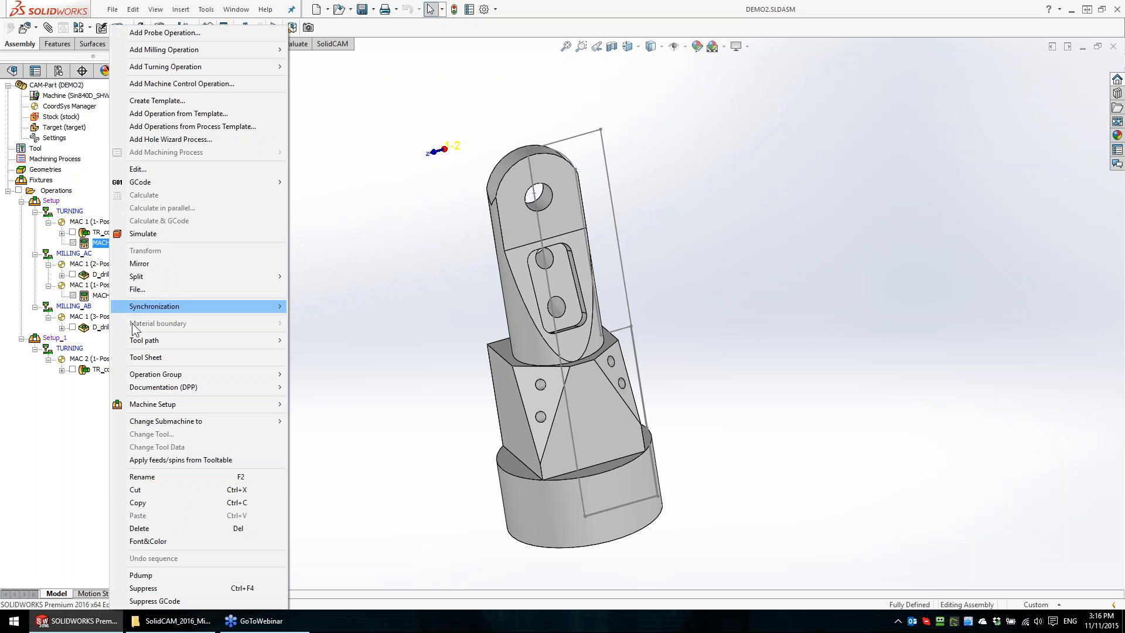
click(163, 587)
click(112, 264)
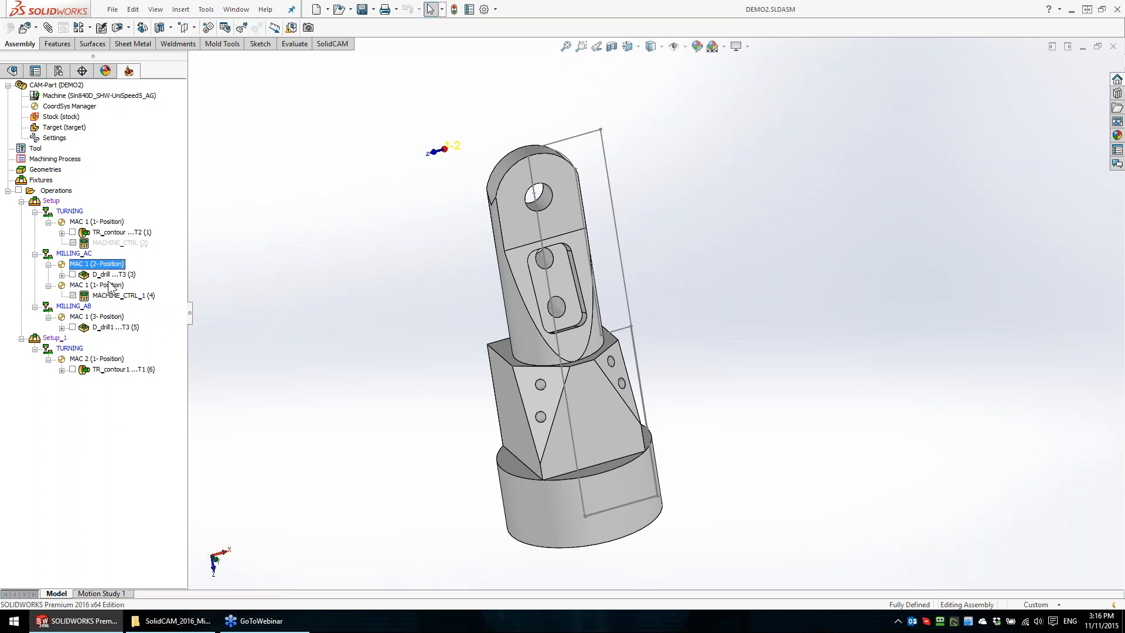
Start the simulation of the TR_contour and D_drill operations together
click(103, 233)
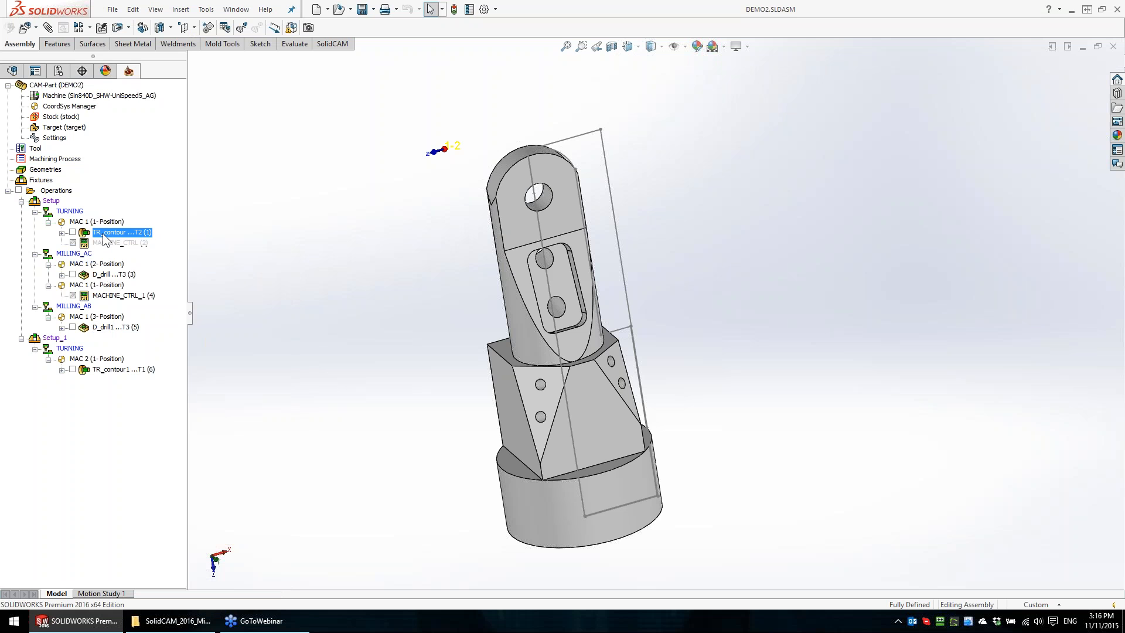
ctrl+click(108, 276)
right_click(108, 276)
click(160, 234)
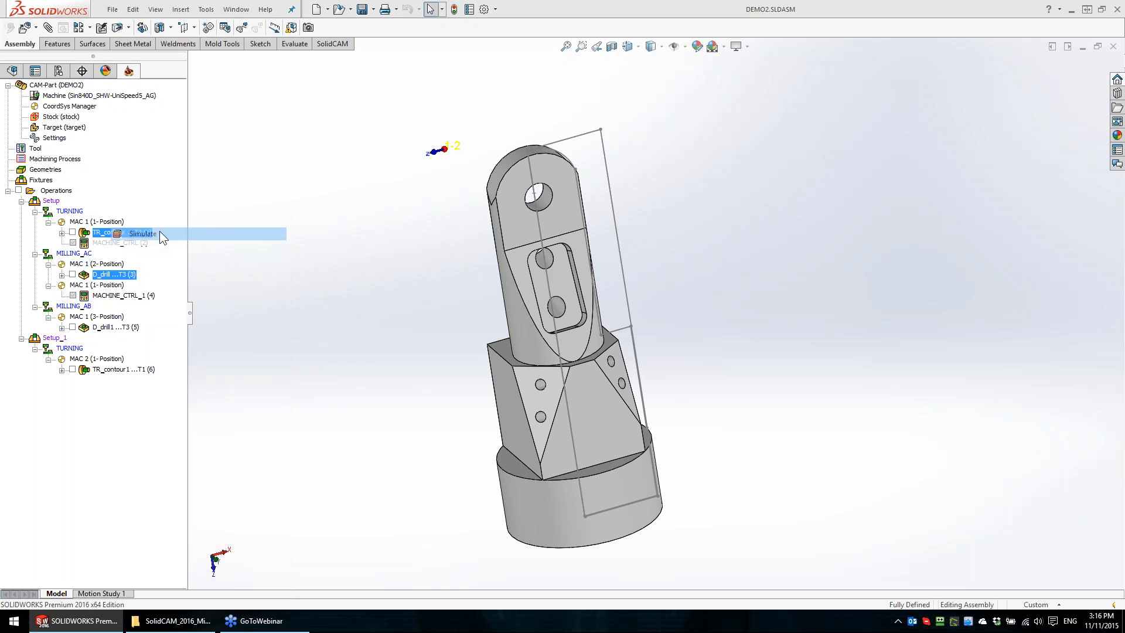
Open the machine simulation for TR_contour and D_drill, show the full machine housing, and hide it again
click(173, 384)
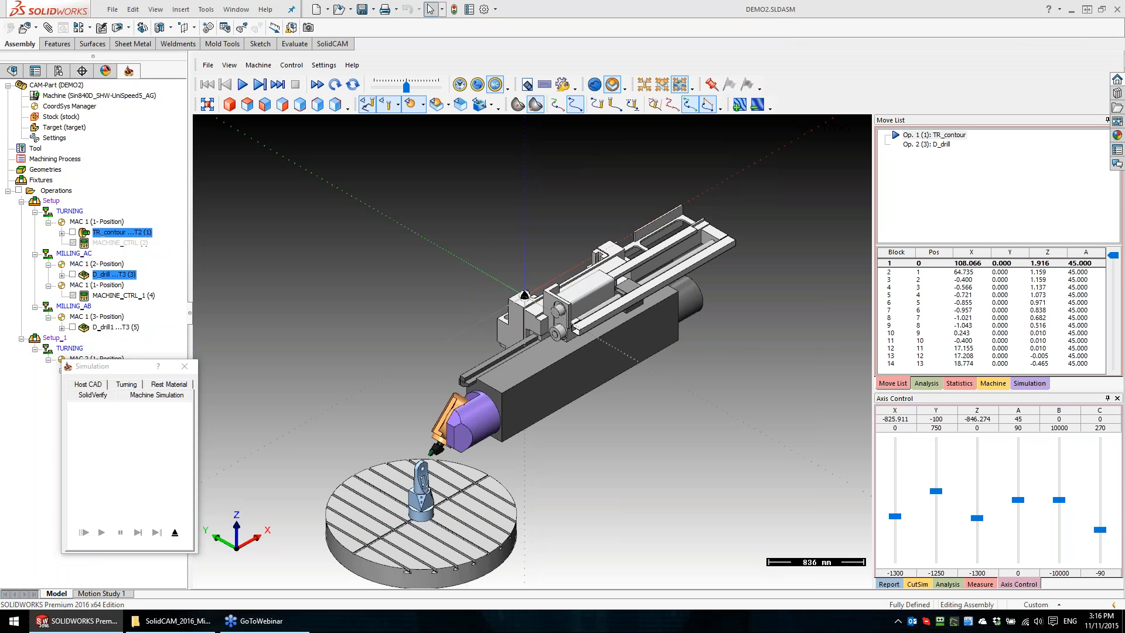
click(481, 105)
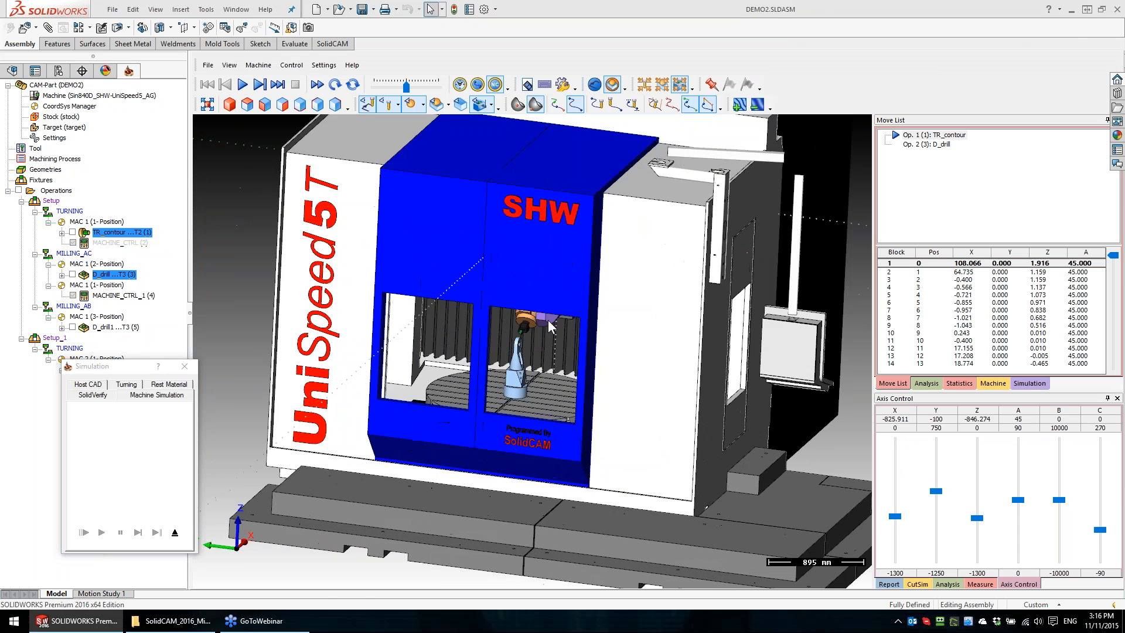
click(480, 103)
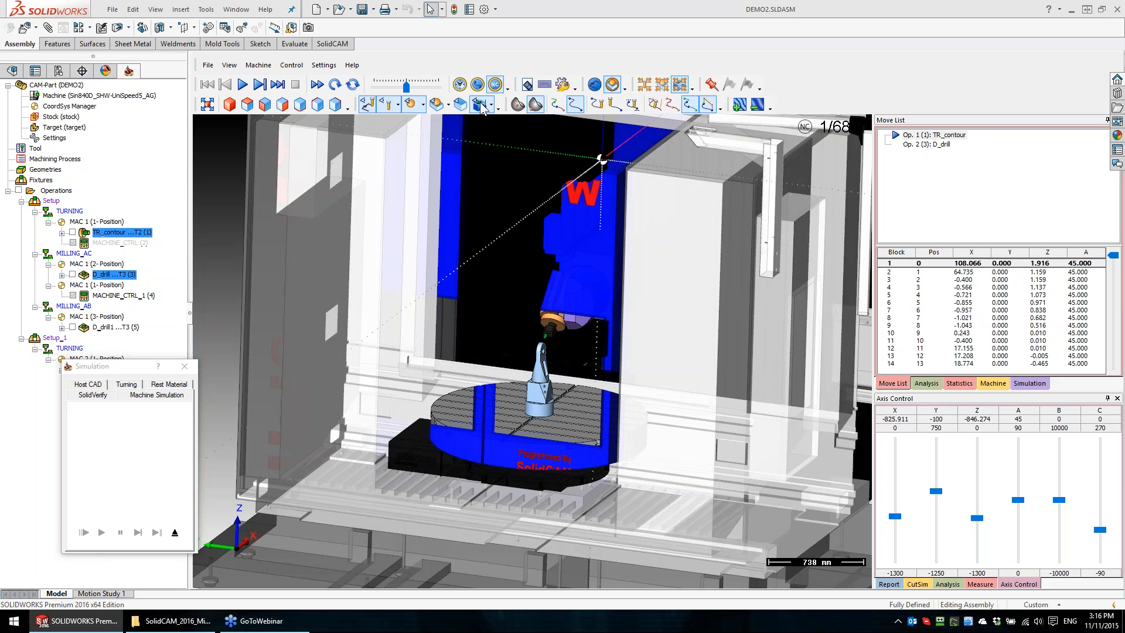
click(480, 103)
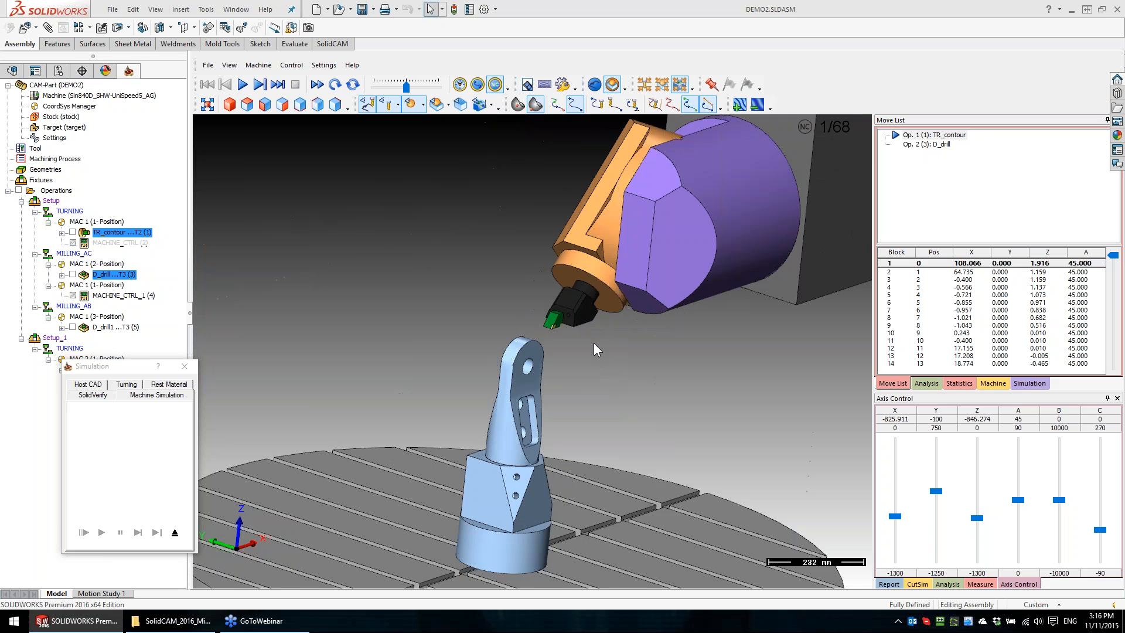
Step through the first TR_contour moves to block 8 and advance the simulation to the start of D_drill at block 61
scroll(591, 338, up, 1)
middle_drag(590, 337, 628, 336)
scroll(628, 335, down, 3)
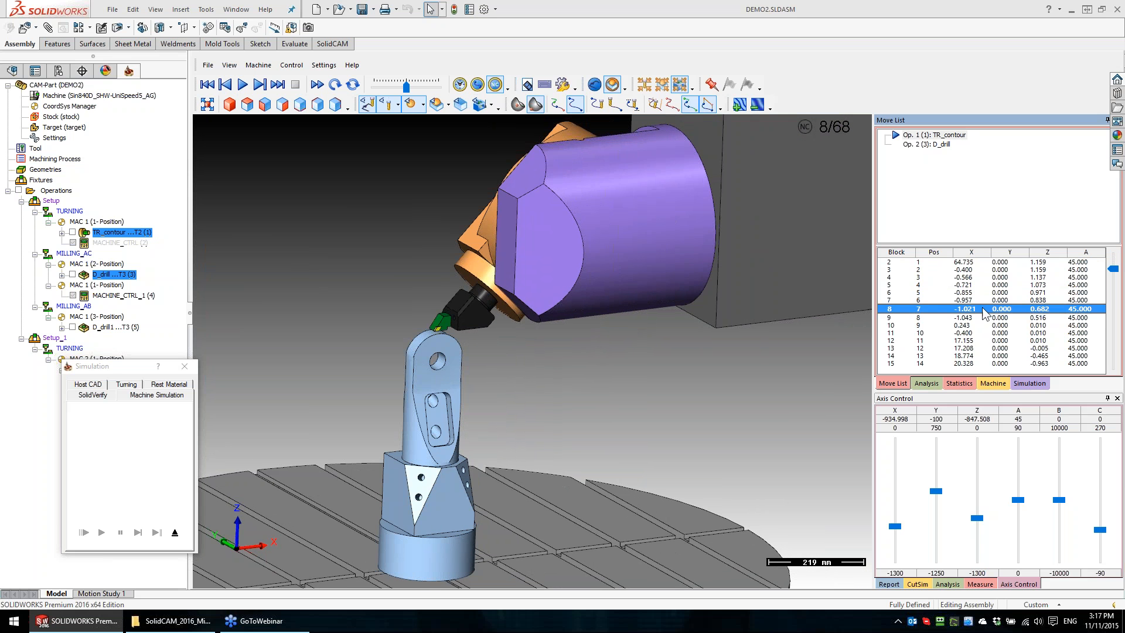
click(576, 105)
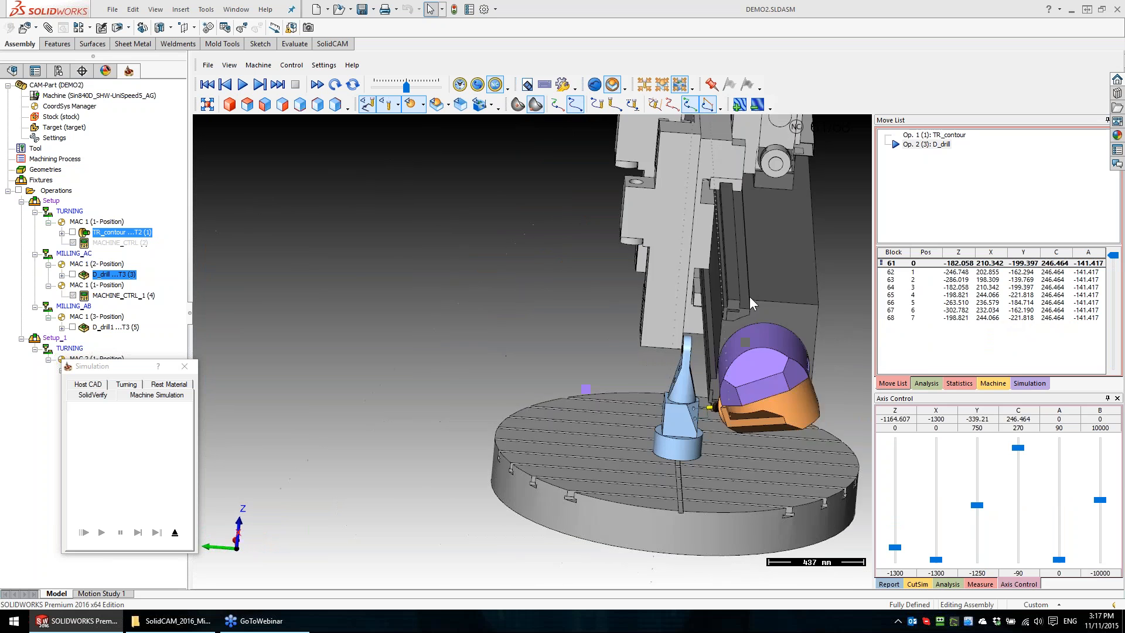
Examine from several sides how the tilted head and drill reach the part's slanted, drilled face at the start of D_drill
middle_drag(747, 404, 655, 412)
scroll(656, 411, up, 5)
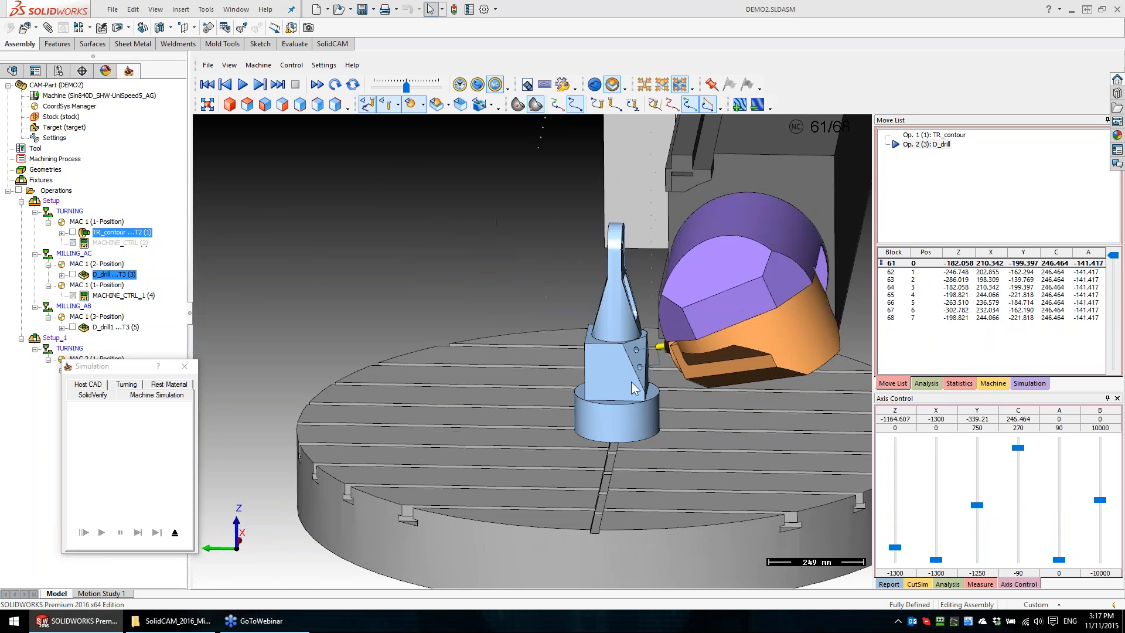
middle_drag(630, 344, 701, 364)
scroll(761, 374, down, 2)
scroll(761, 374, up, 3)
scroll(757, 370, up, 1)
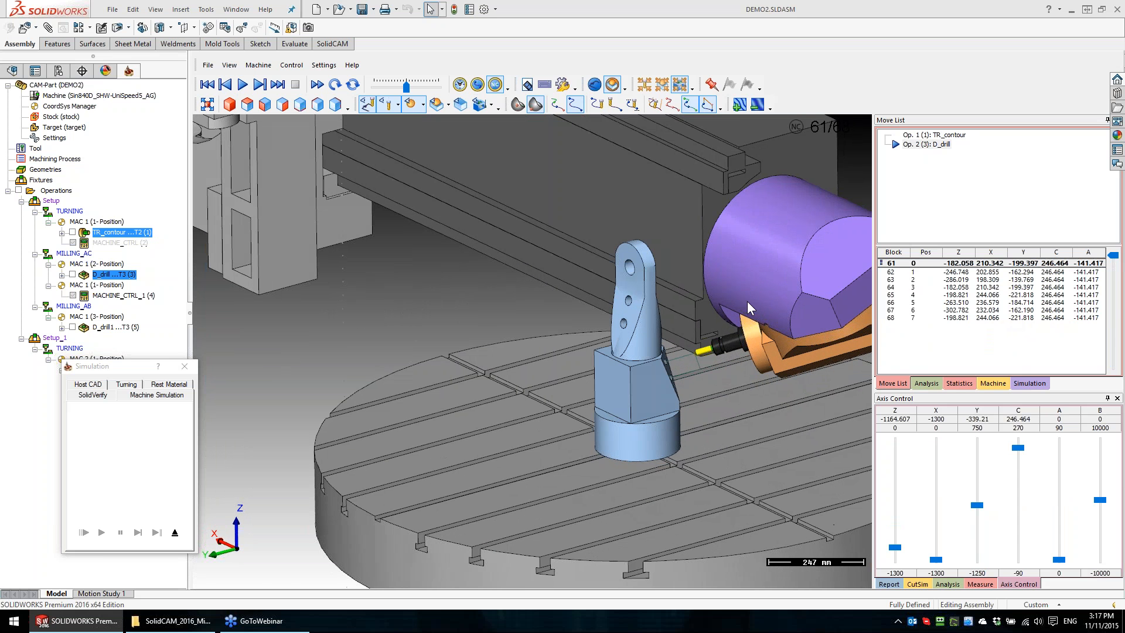
middle_drag(775, 339, 710, 320)
scroll(769, 307, up, 1)
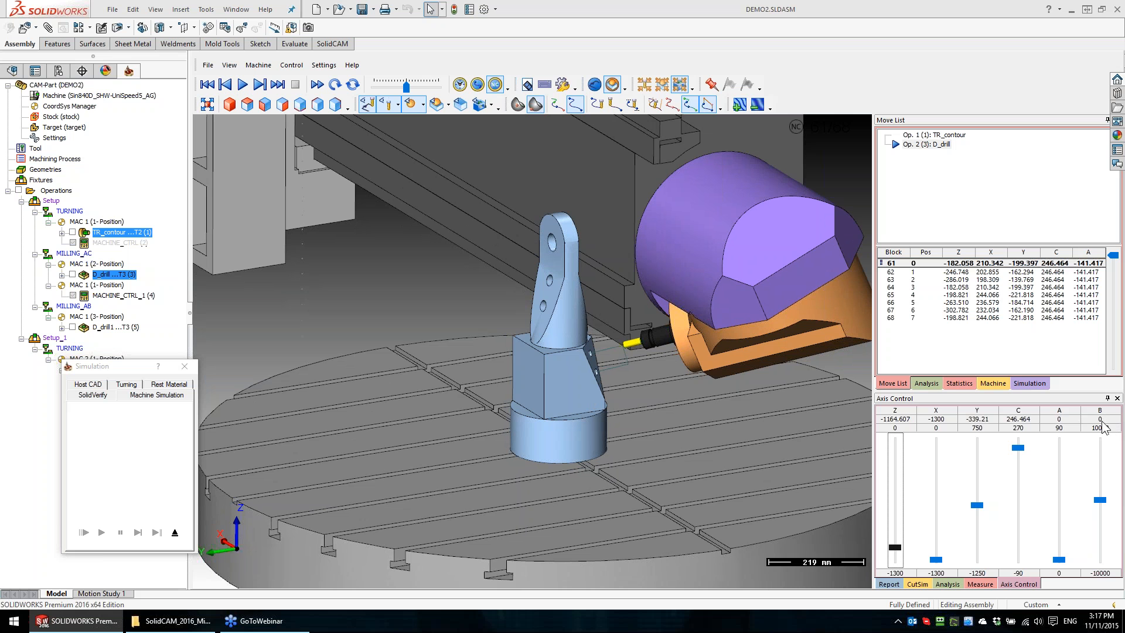
scroll(644, 346, down, 2)
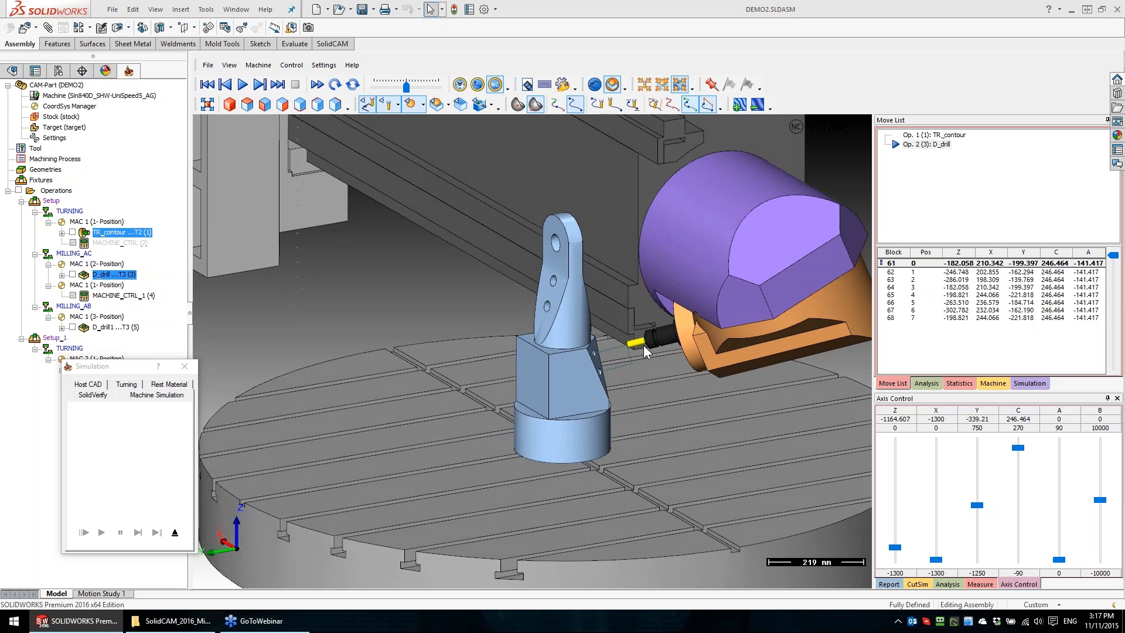
middle_drag(643, 346, 616, 392)
Set the B axis value to -90 in the simulation, examine the rotated table and part, and close the simulation
double_click(1099, 500)
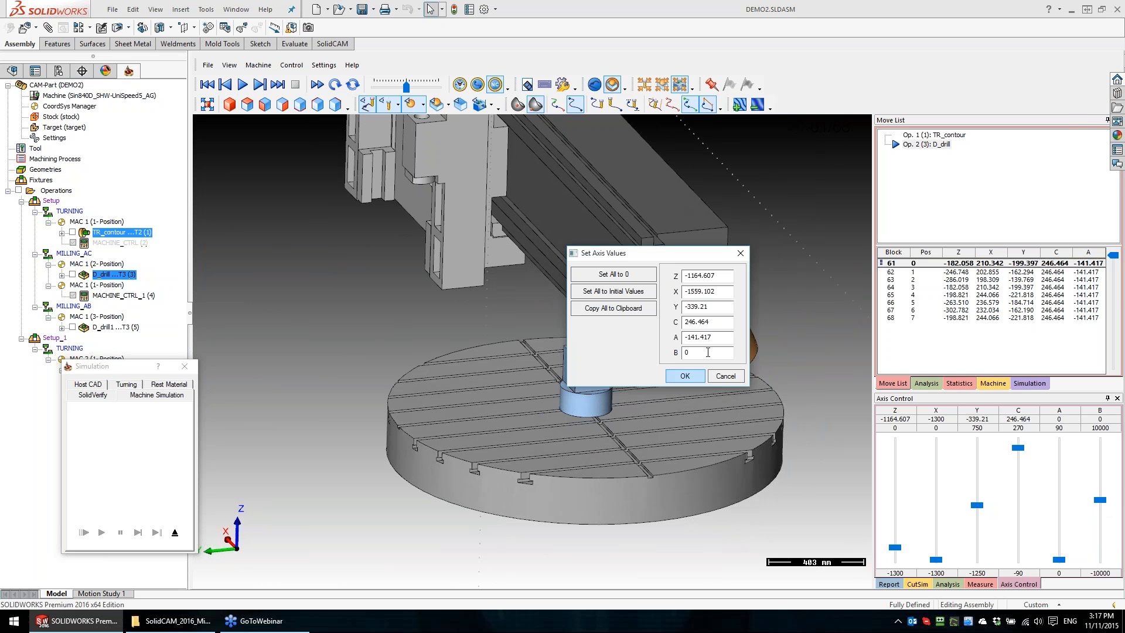
drag(708, 352, 670, 352)
text(-90)
key(Return)
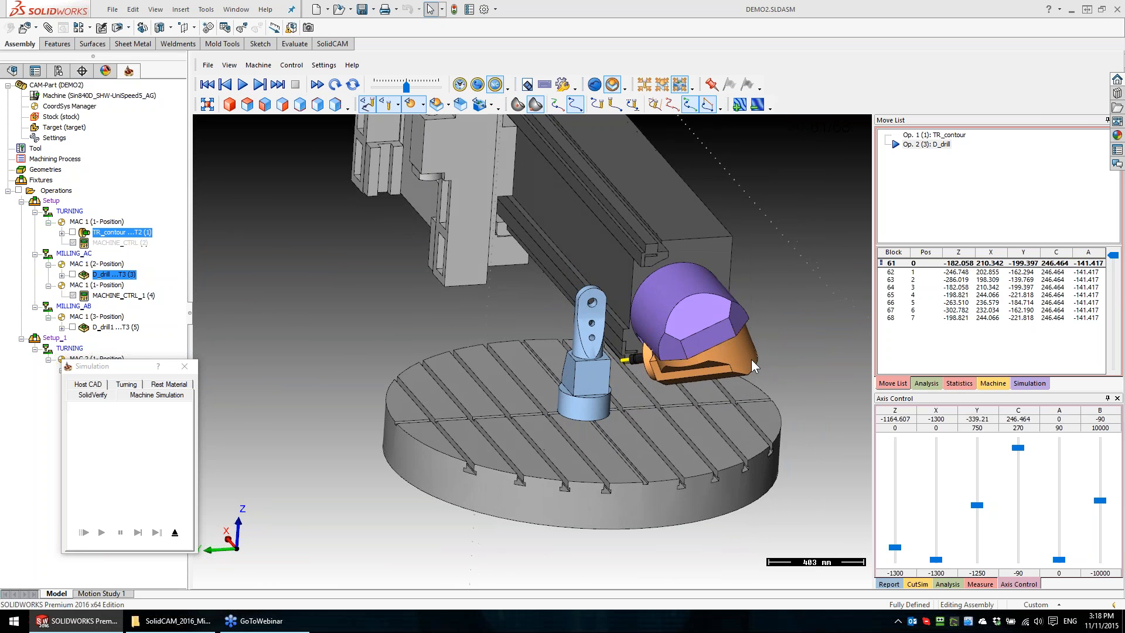
middle_drag(698, 361, 568, 354)
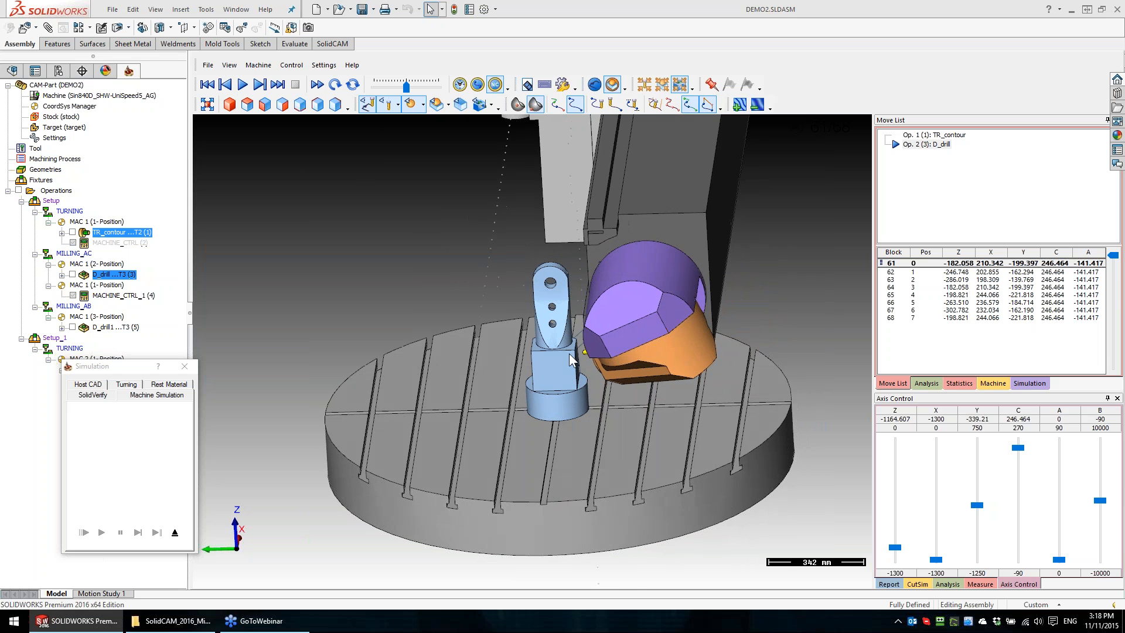
click(175, 530)
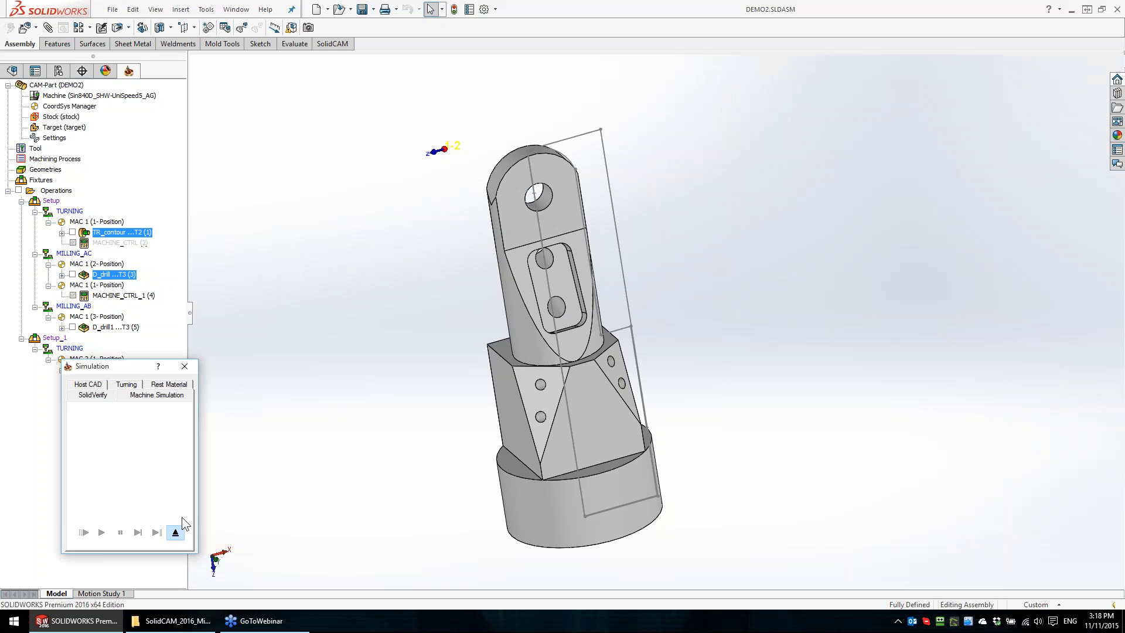
Open the first MACHINE_CTRL operation, examine its Table device's Part Move settings, and exit without changes
click(120, 243)
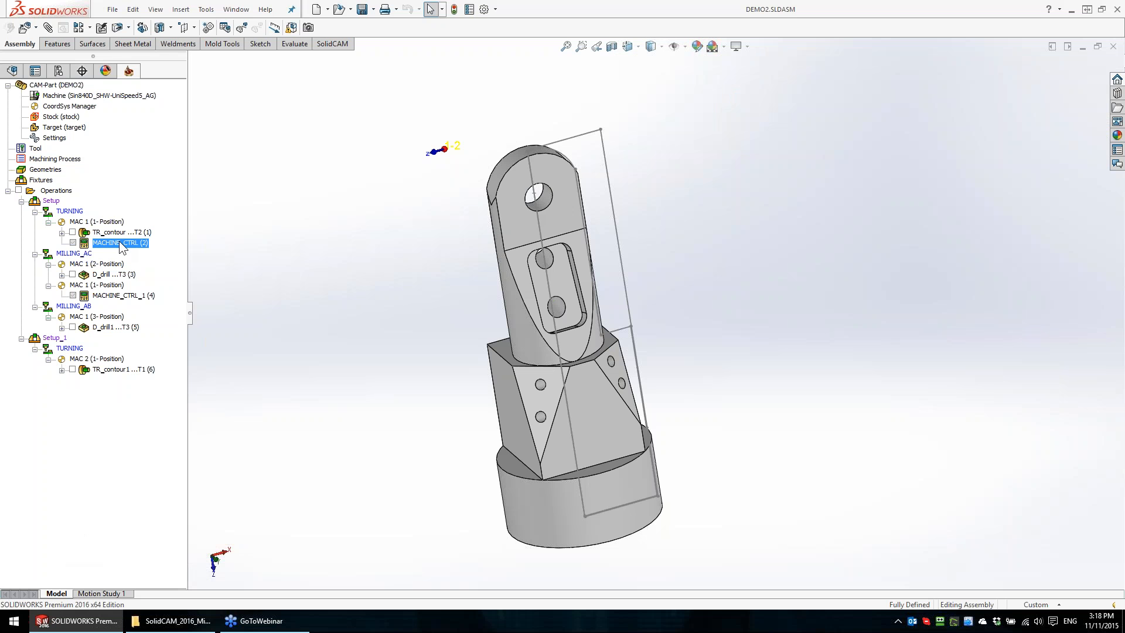
double_click(120, 243)
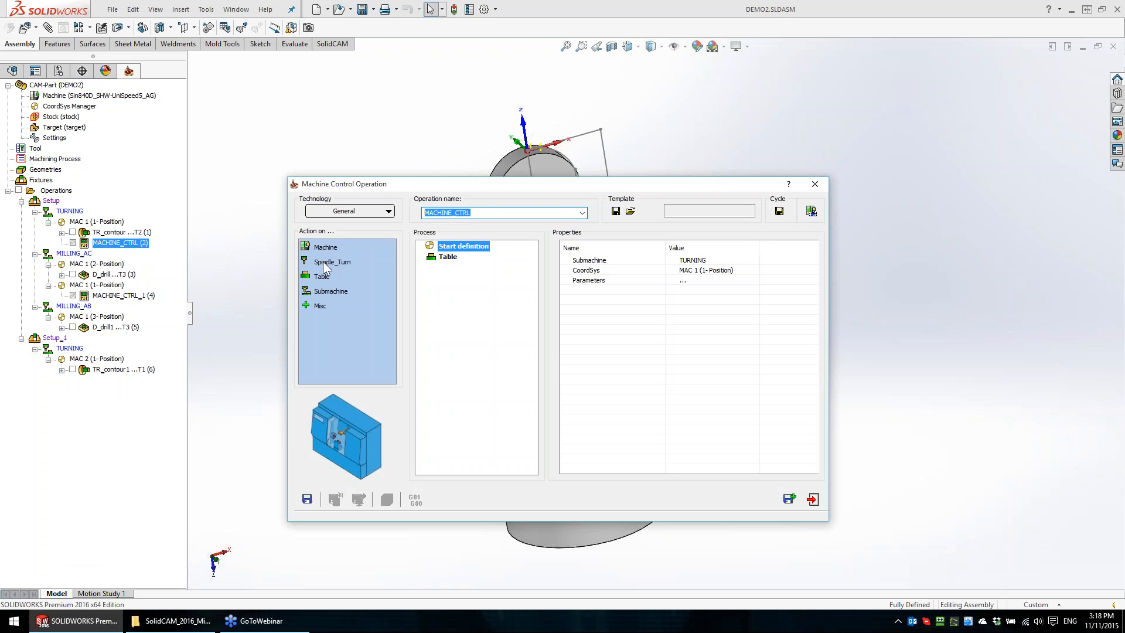
click(447, 257)
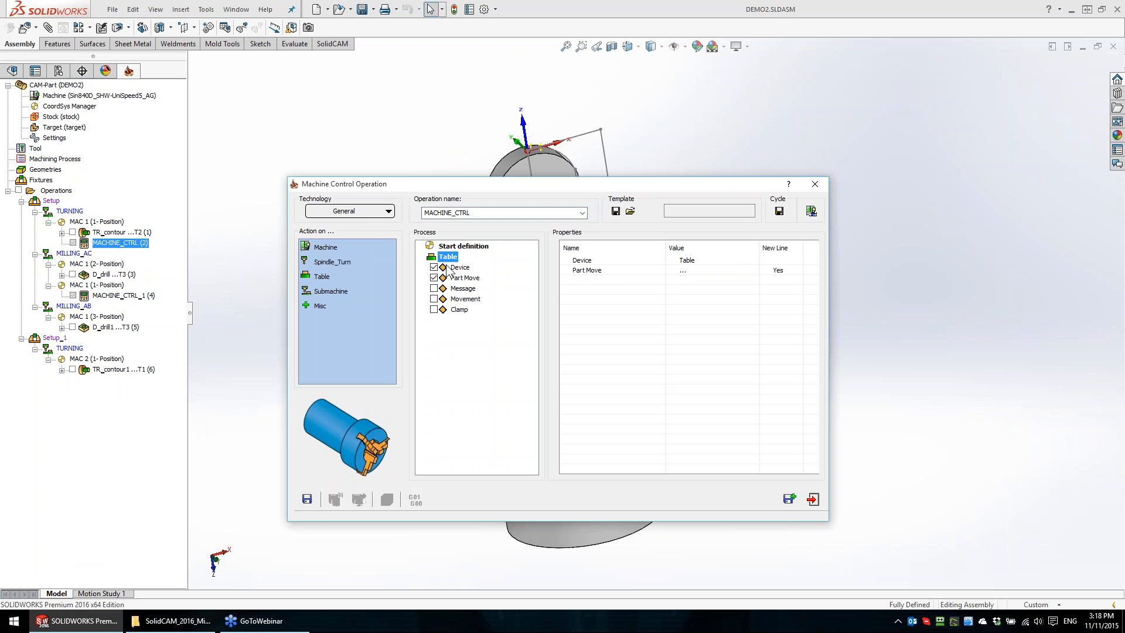
click(465, 278)
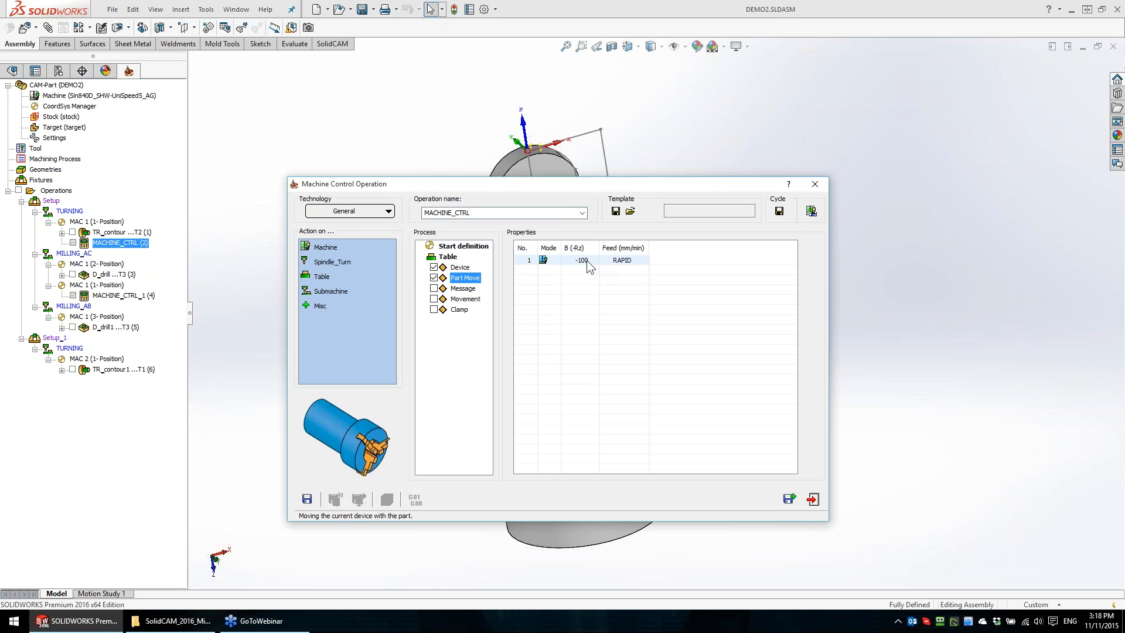
click(813, 498)
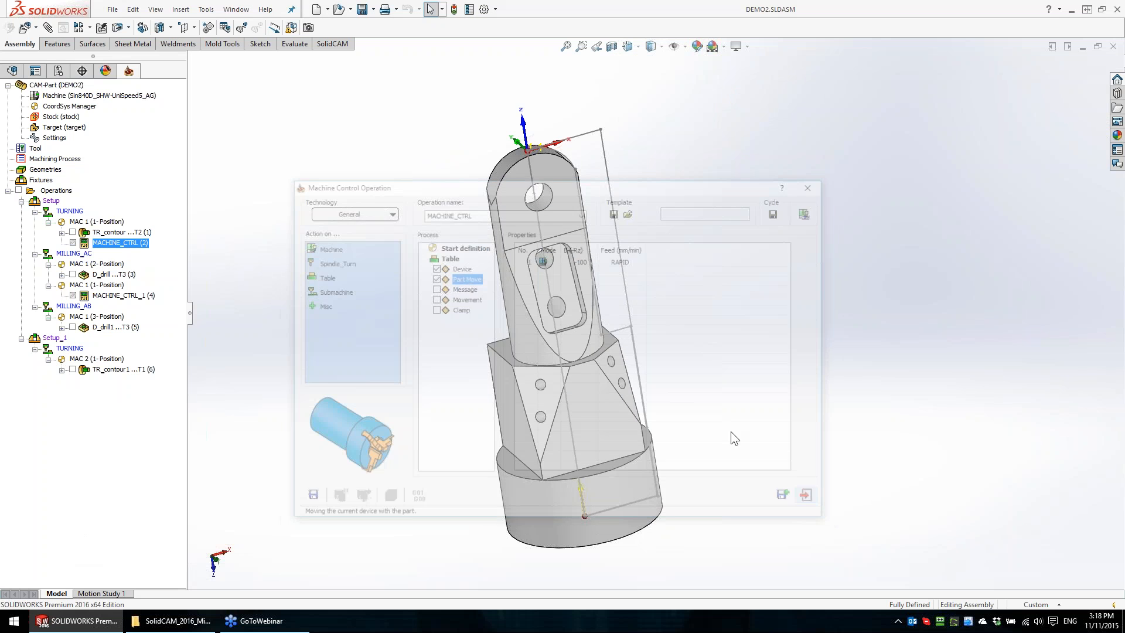
Unsuppress the first MACHINE_CTRL operation in the TURNING group
click(105, 243)
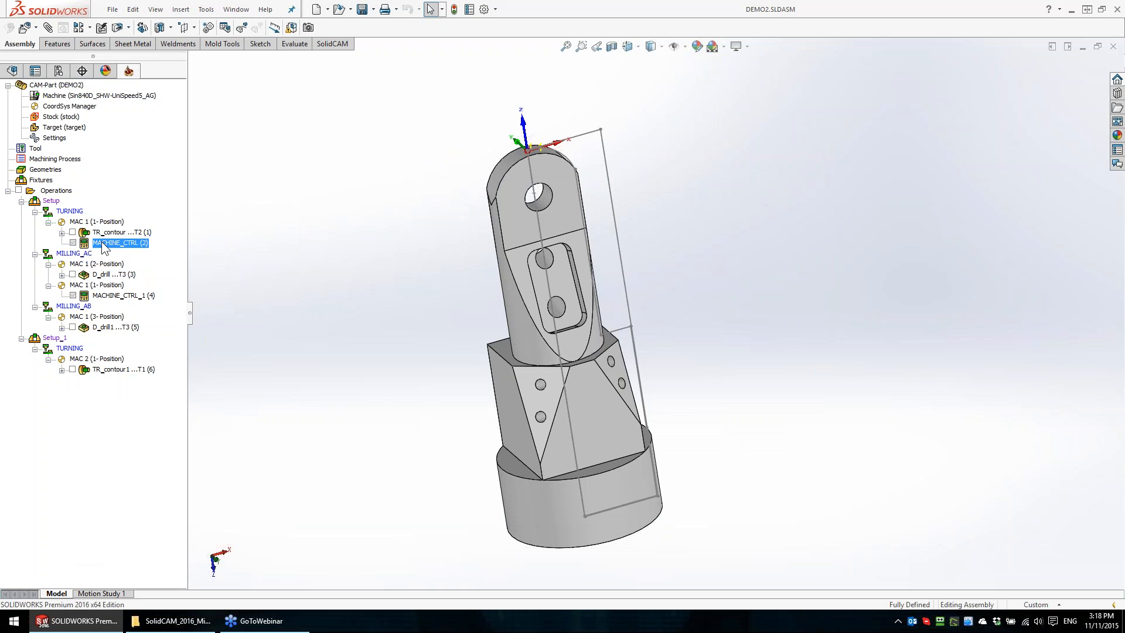
right_click(100, 242)
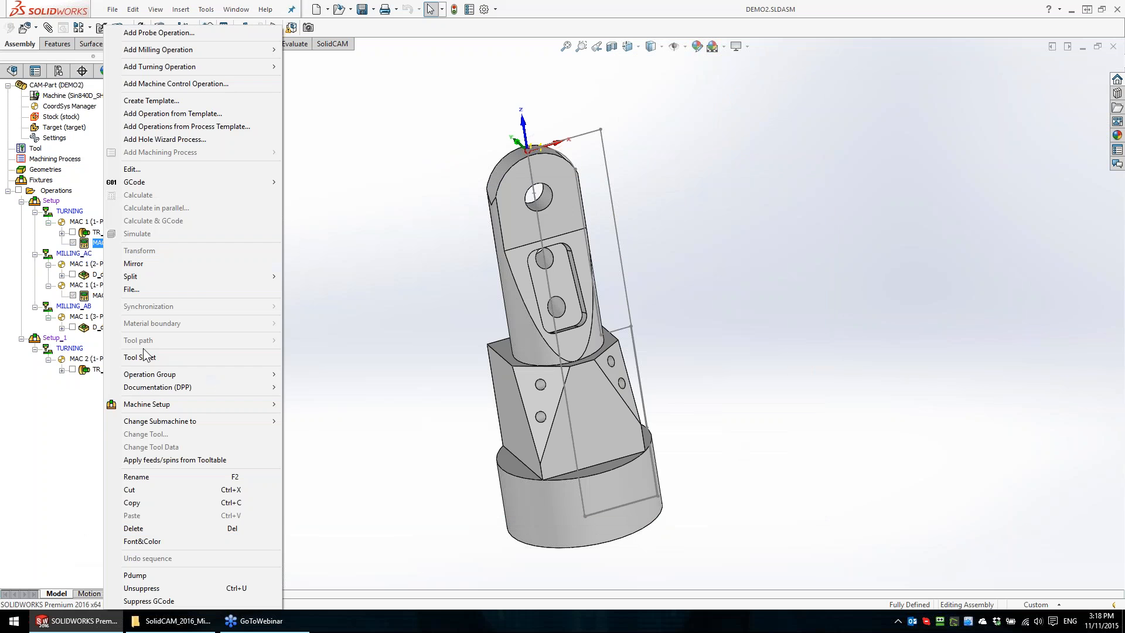
click(141, 588)
Start the machine simulation of TR_contour, MACHINE_CTRL and D_drill together
ctrl+click(109, 233)
ctrl+click(106, 275)
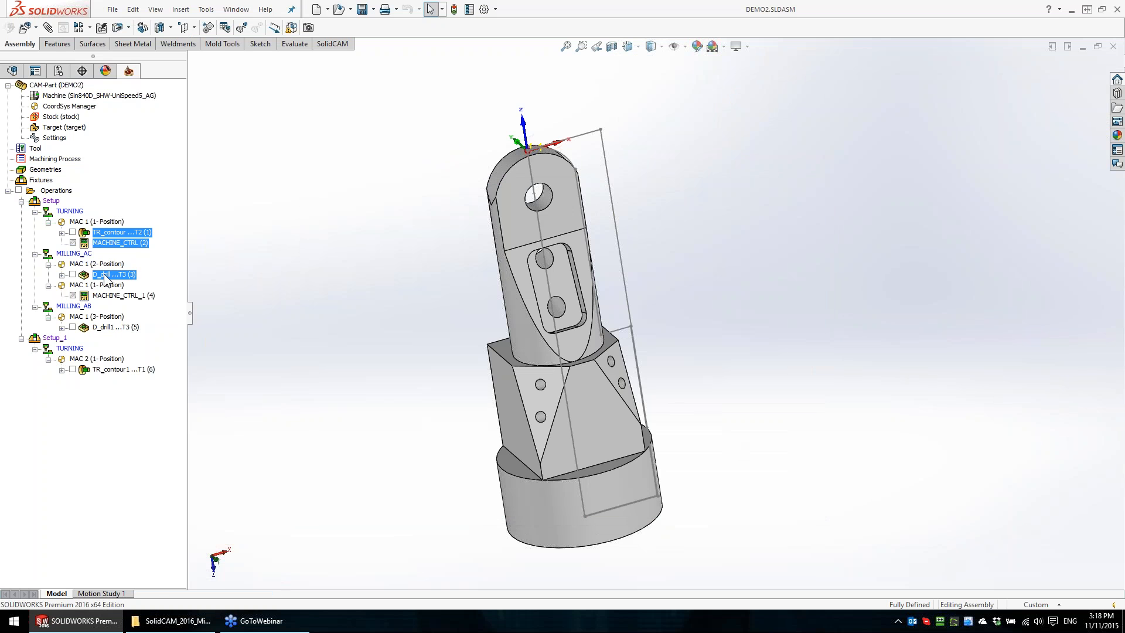
right_click(104, 276)
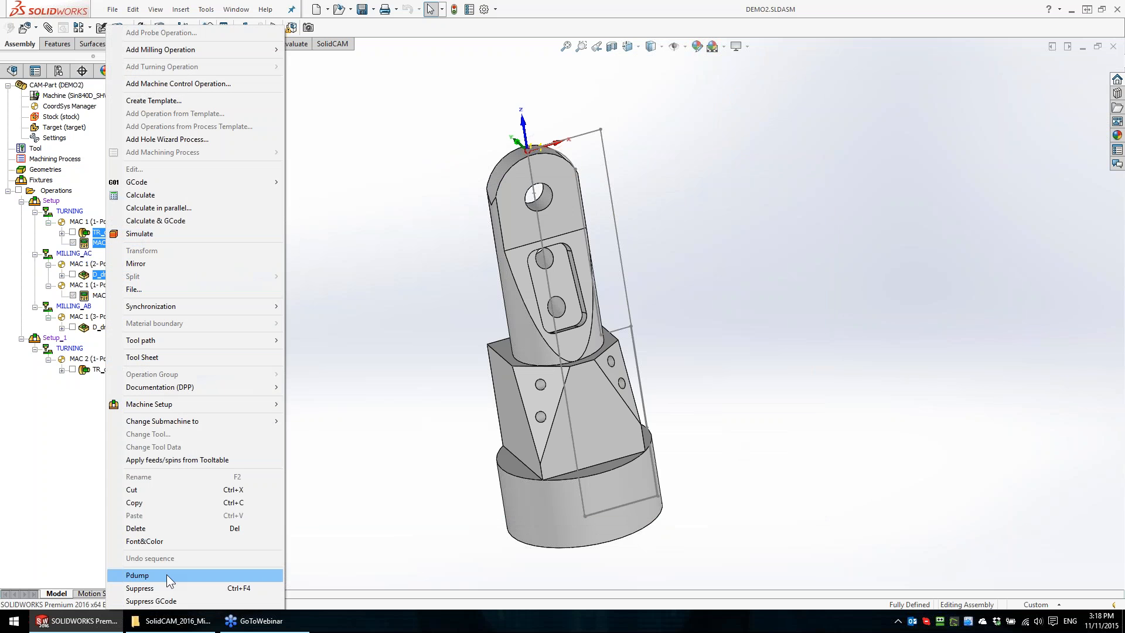
mouse_move(154, 309)
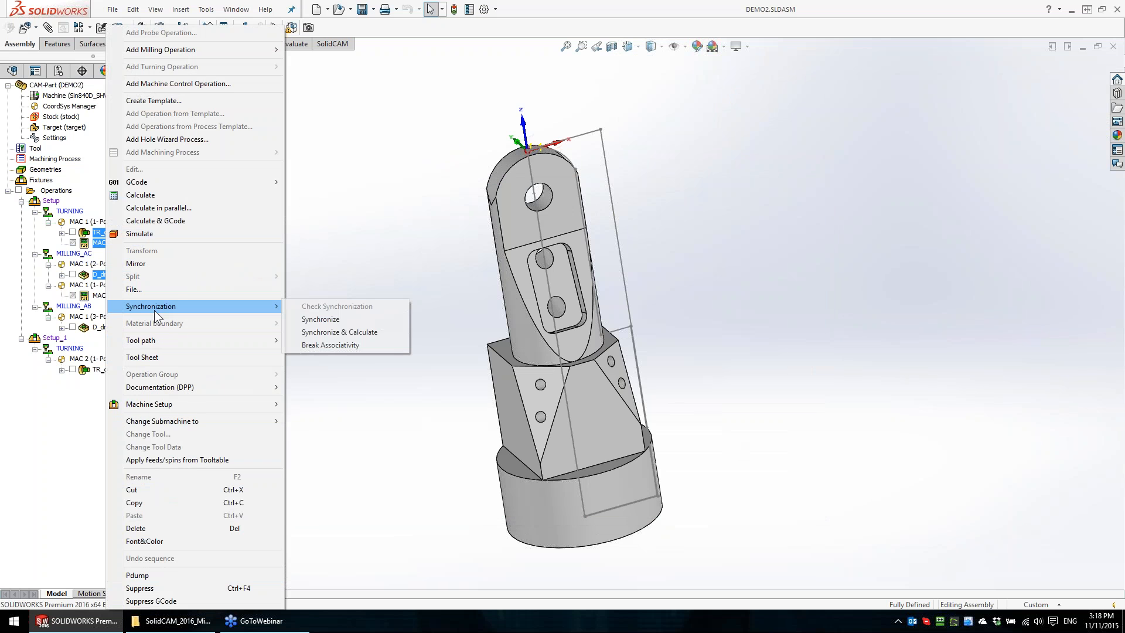
click(159, 234)
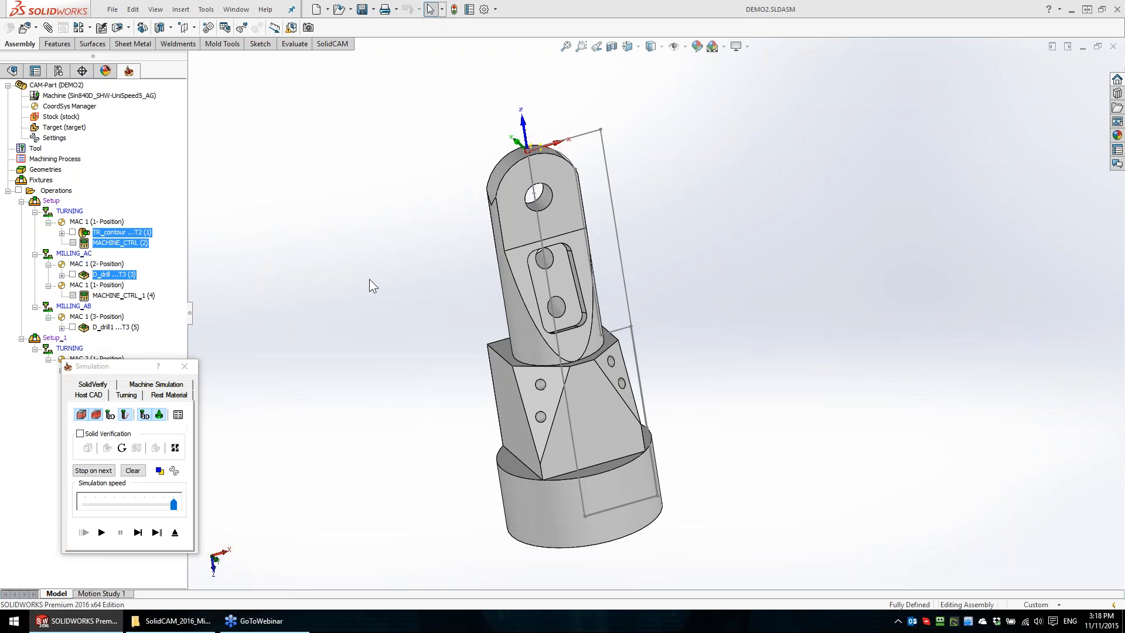
click(167, 388)
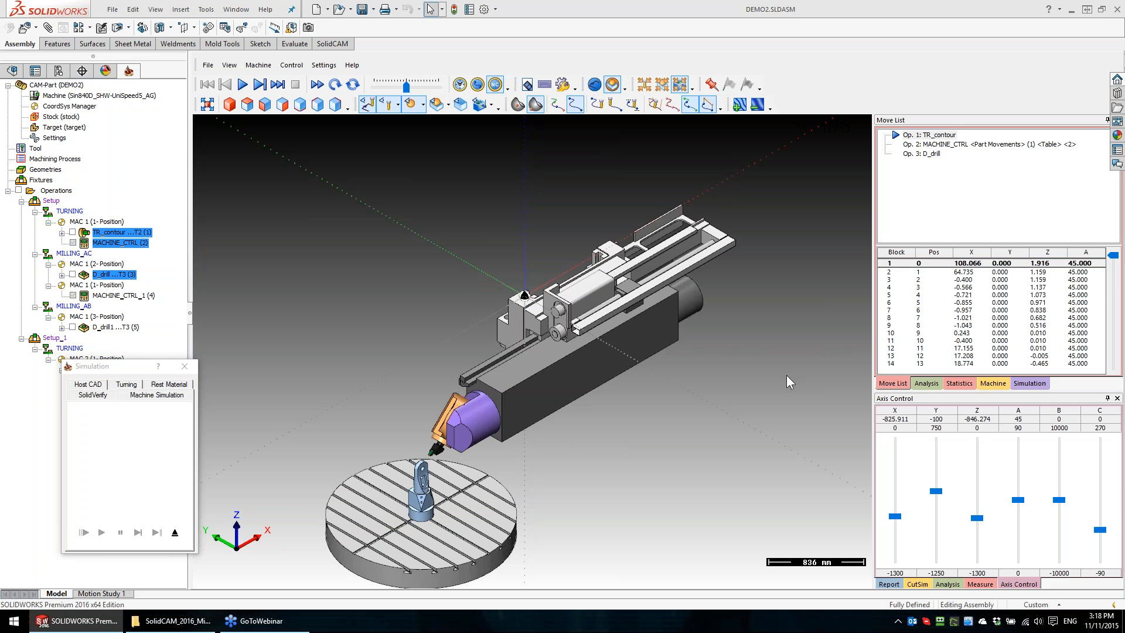
Advance the simulation to MACHINE_CTRL's last table movement at block 65 and examine the rotated part
drag(1115, 258, 1114, 370)
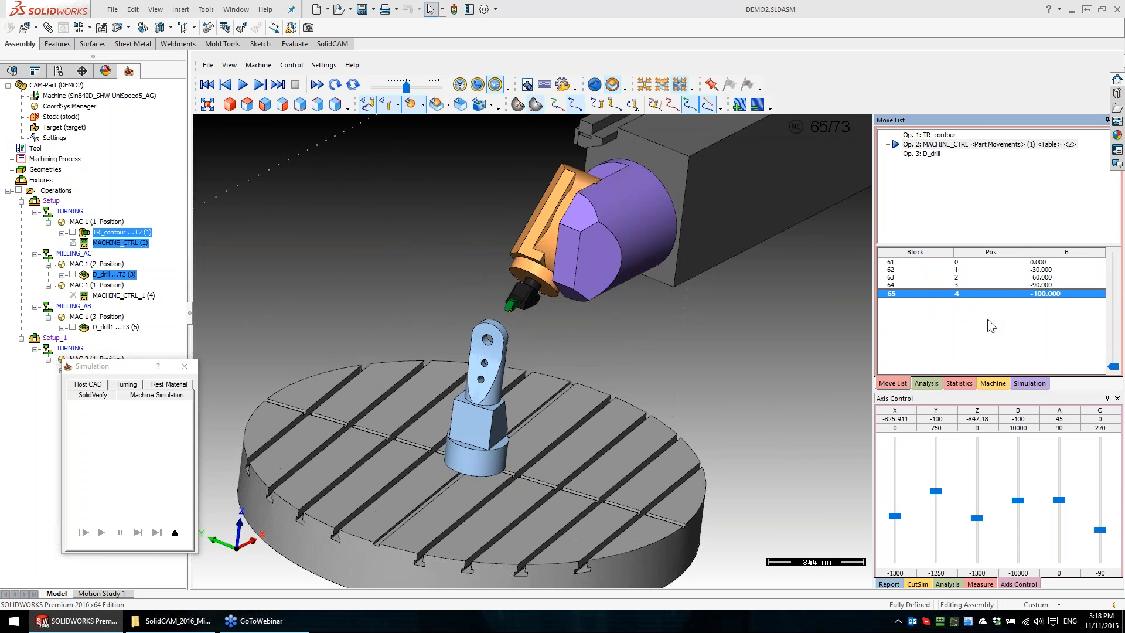
middle_drag(563, 342, 415, 382)
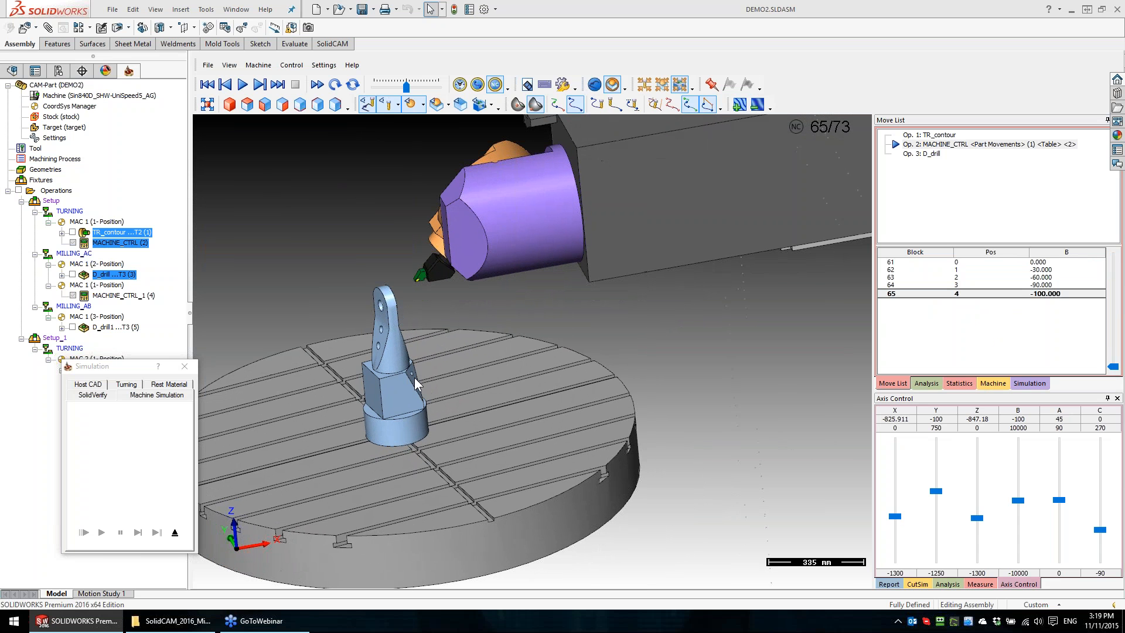
scroll(415, 383, up, 5)
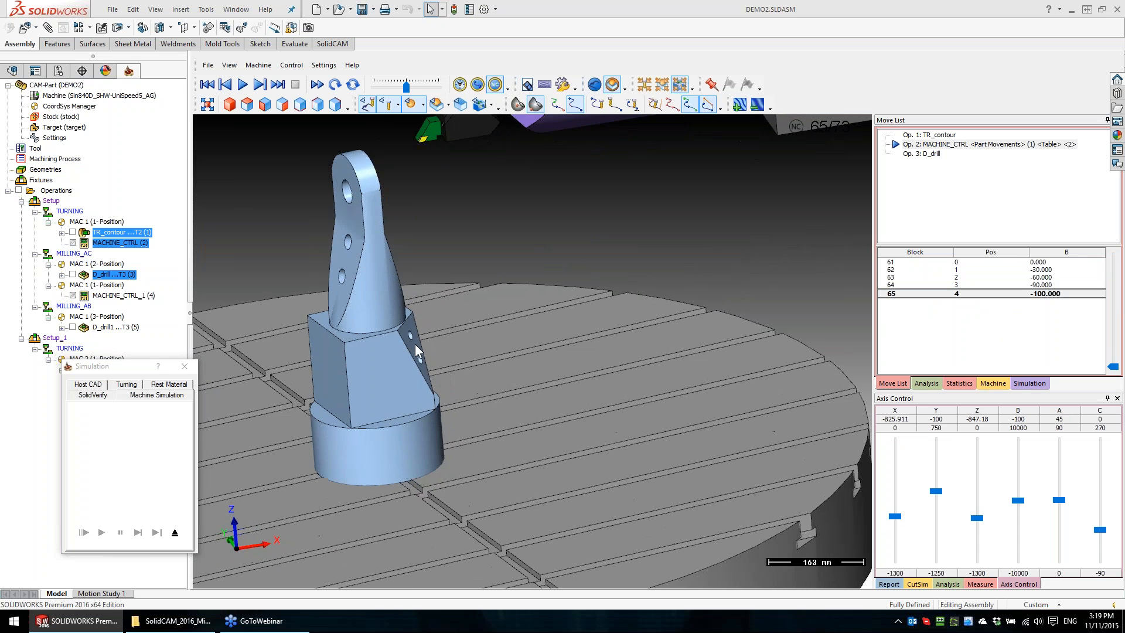
middle_drag(415, 344, 454, 347)
scroll(454, 346, down, 3)
Advance the simulation to D_drill, examine the head's approach to the part, run to the last block, and close the simulation
click(1035, 337)
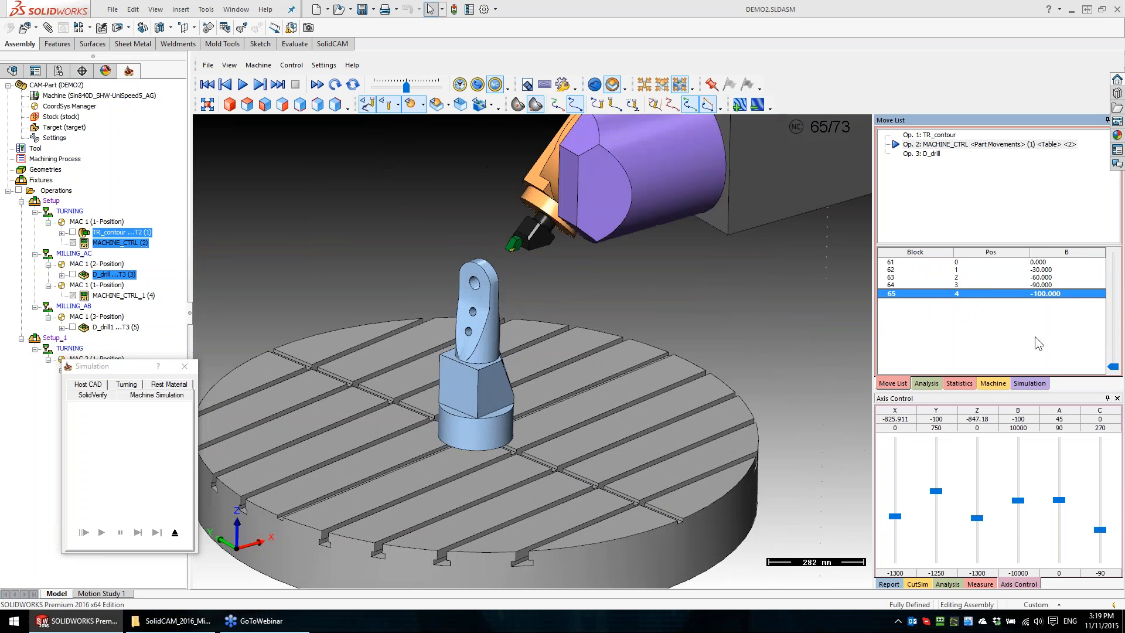
middle_drag(792, 344, 449, 358)
scroll(449, 357, up, 2)
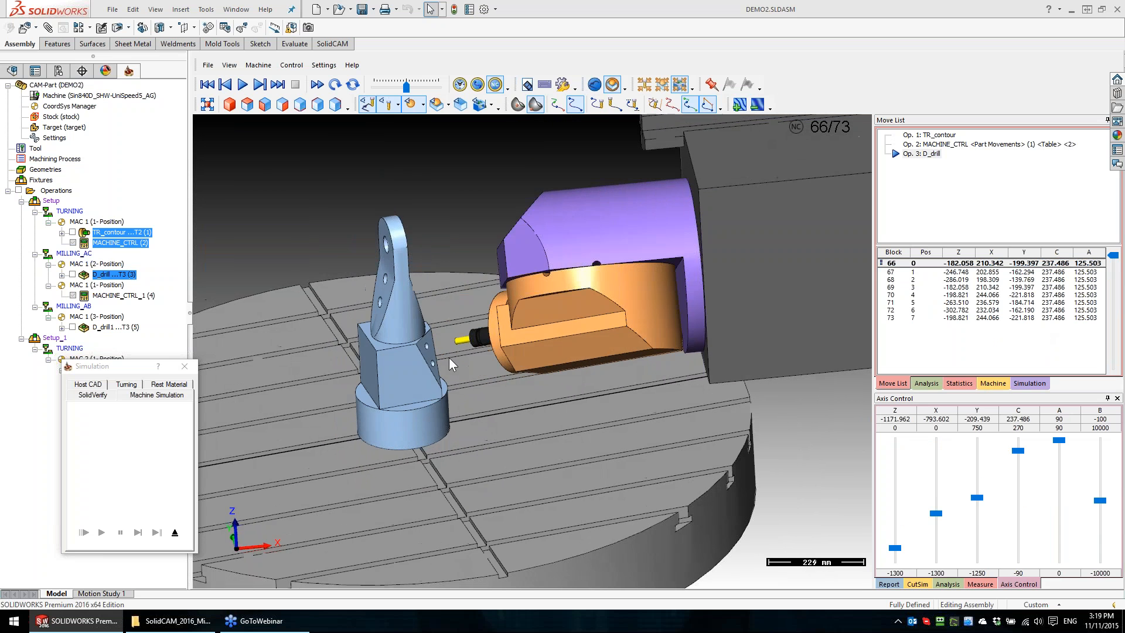
scroll(449, 357, down, 3)
middle_drag(685, 441, 490, 404)
scroll(601, 435, down, 3)
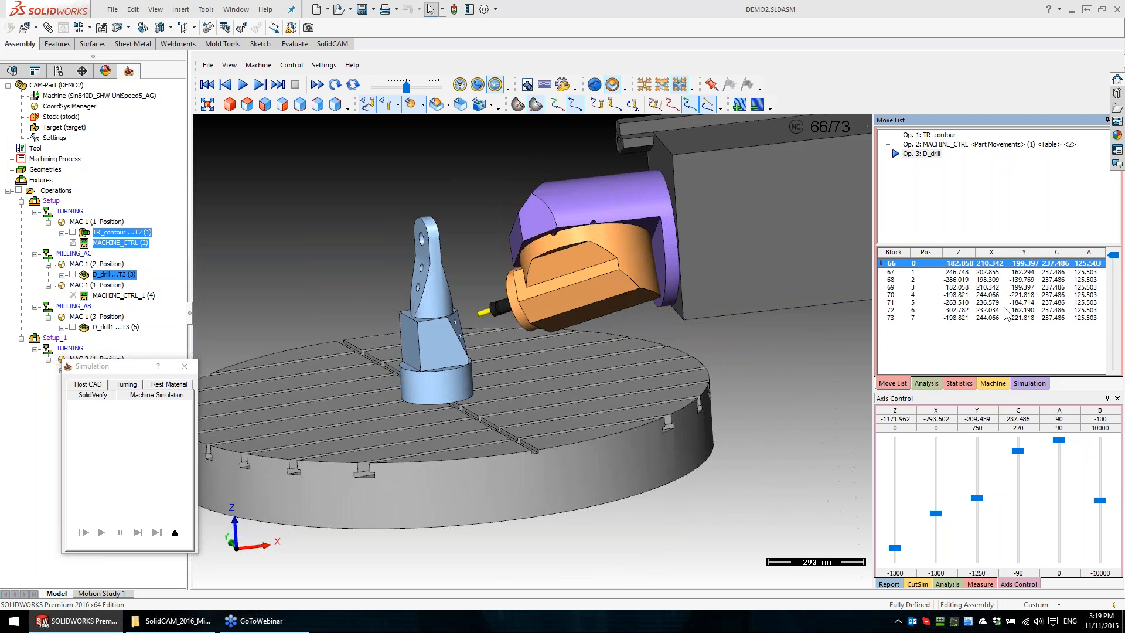
click(175, 532)
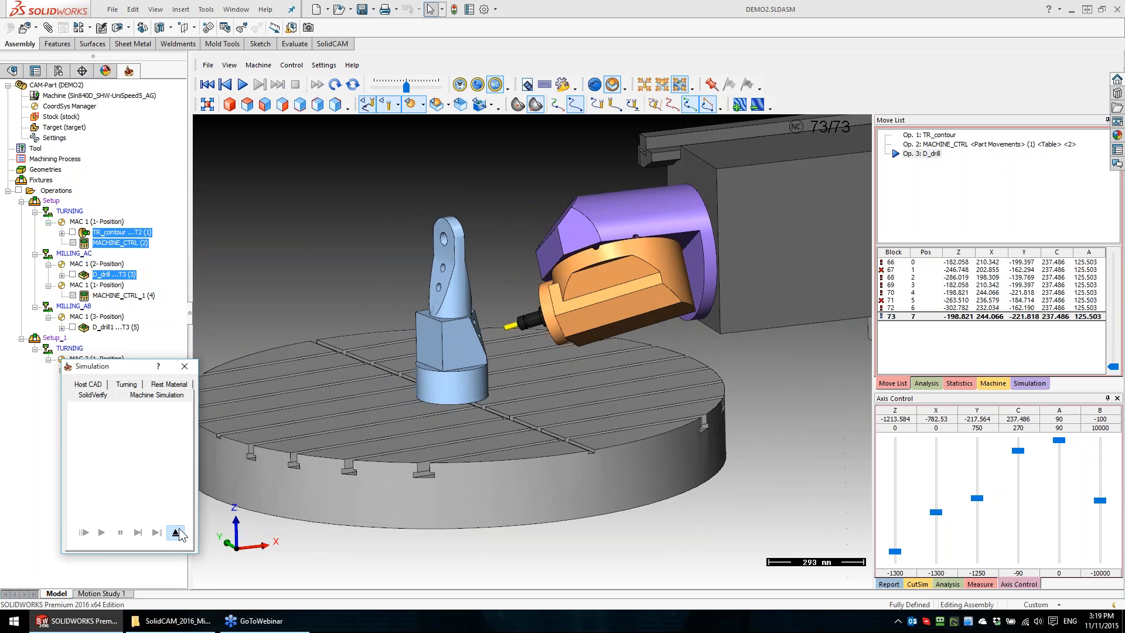
Open the MACHINE_CTRL_1 operation, review its Spindle_Turn movement definition, and exit without changes
click(106, 275)
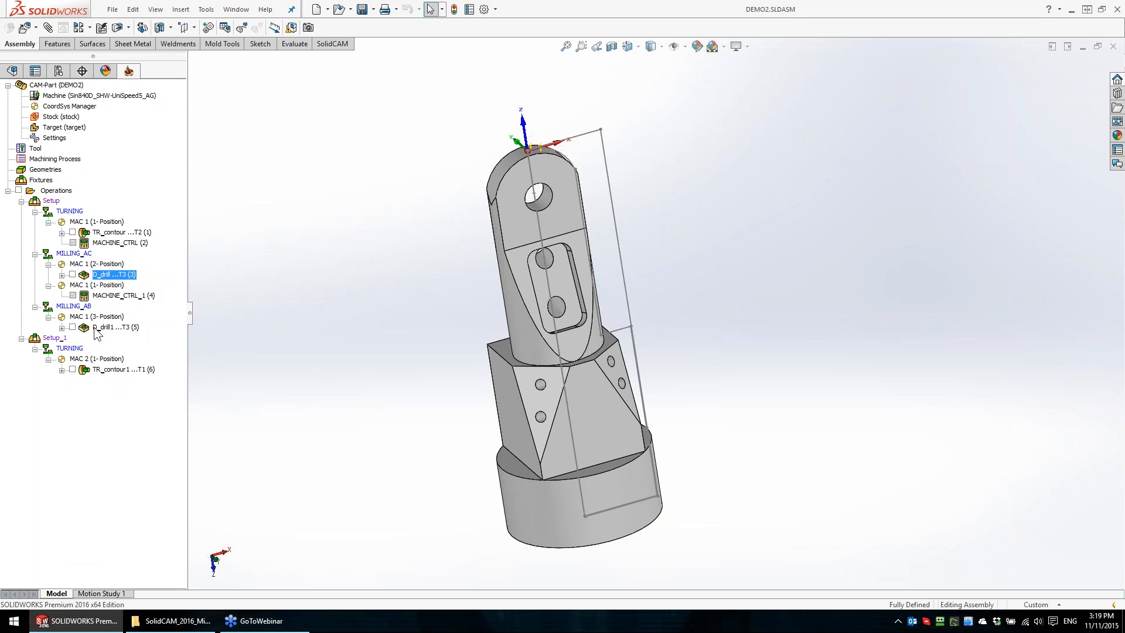
click(112, 297)
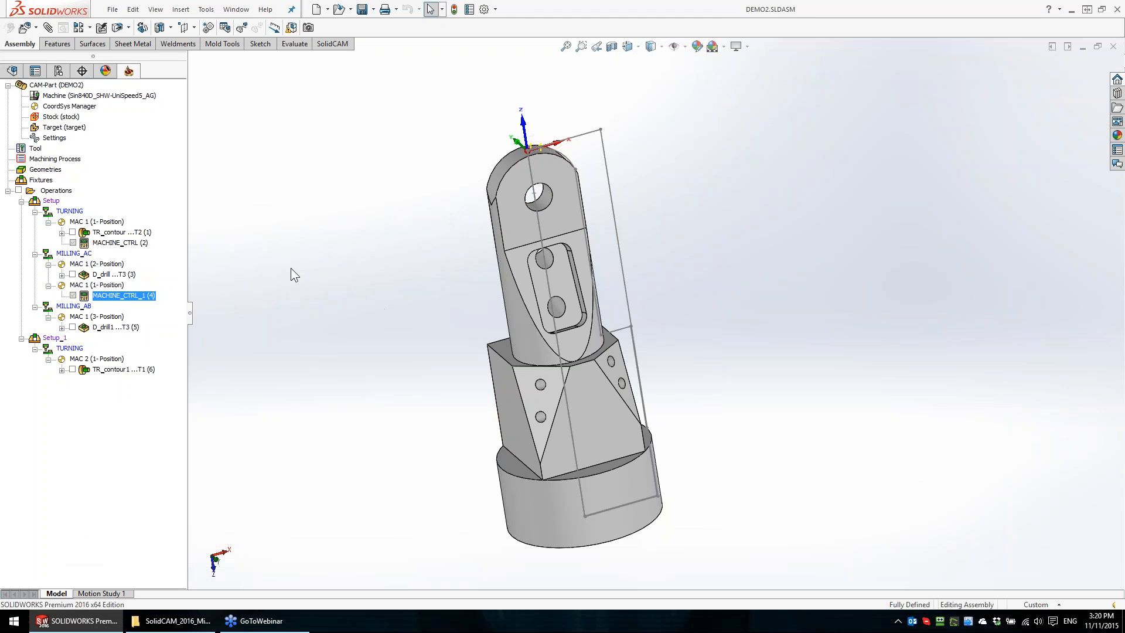
double_click(108, 297)
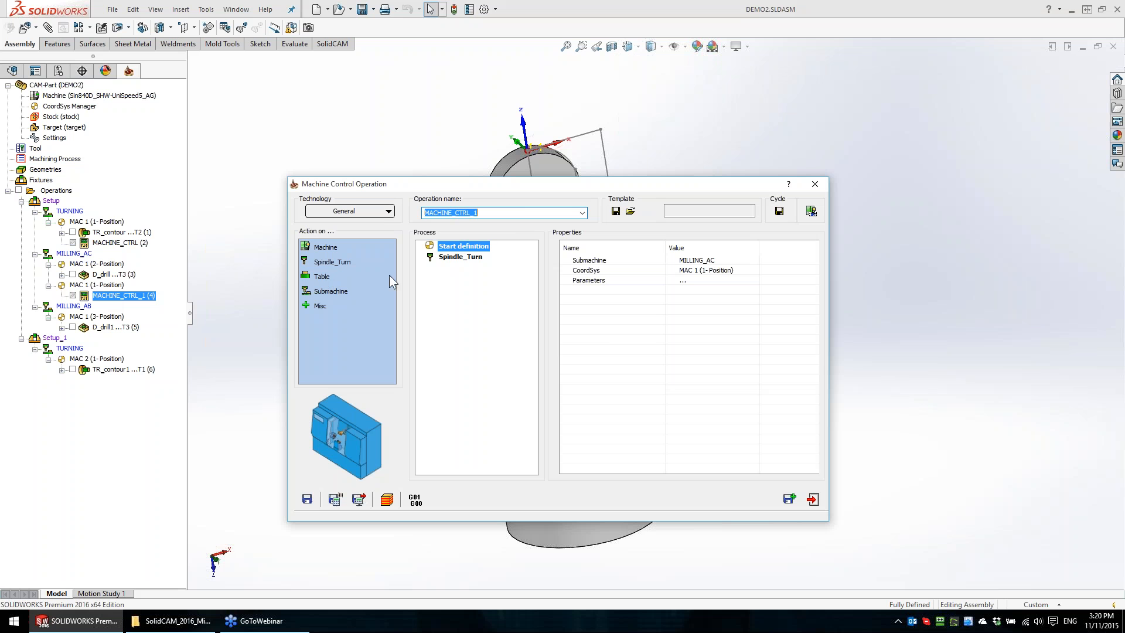
click(449, 259)
click(455, 279)
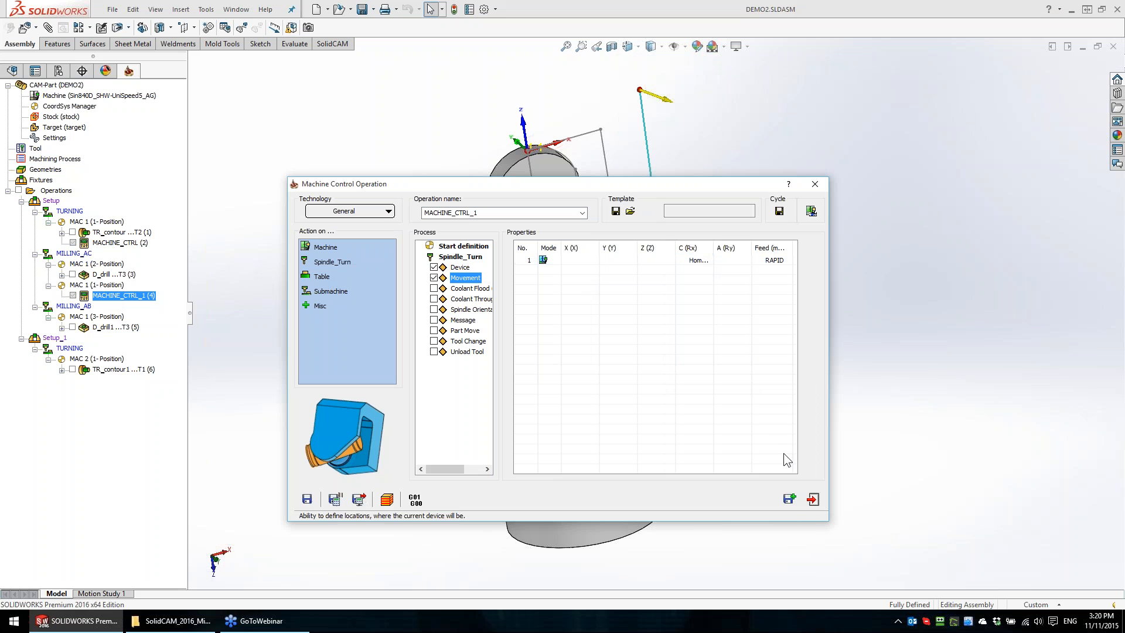
click(812, 499)
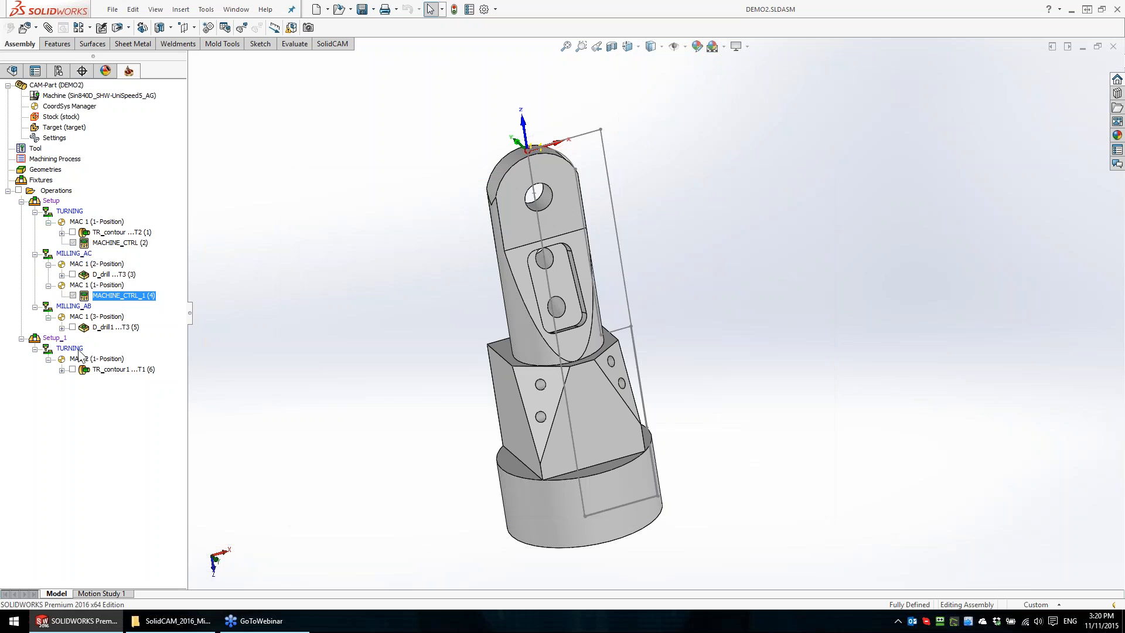
Start the machine simulation for all operations in the project
right_click(62, 192)
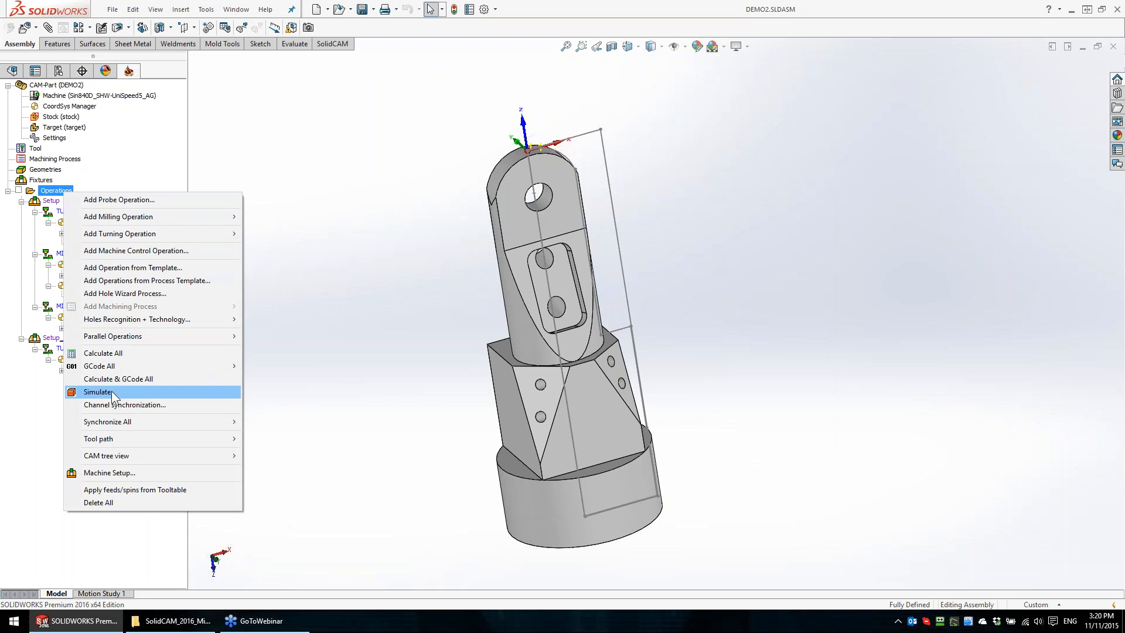
click(112, 392)
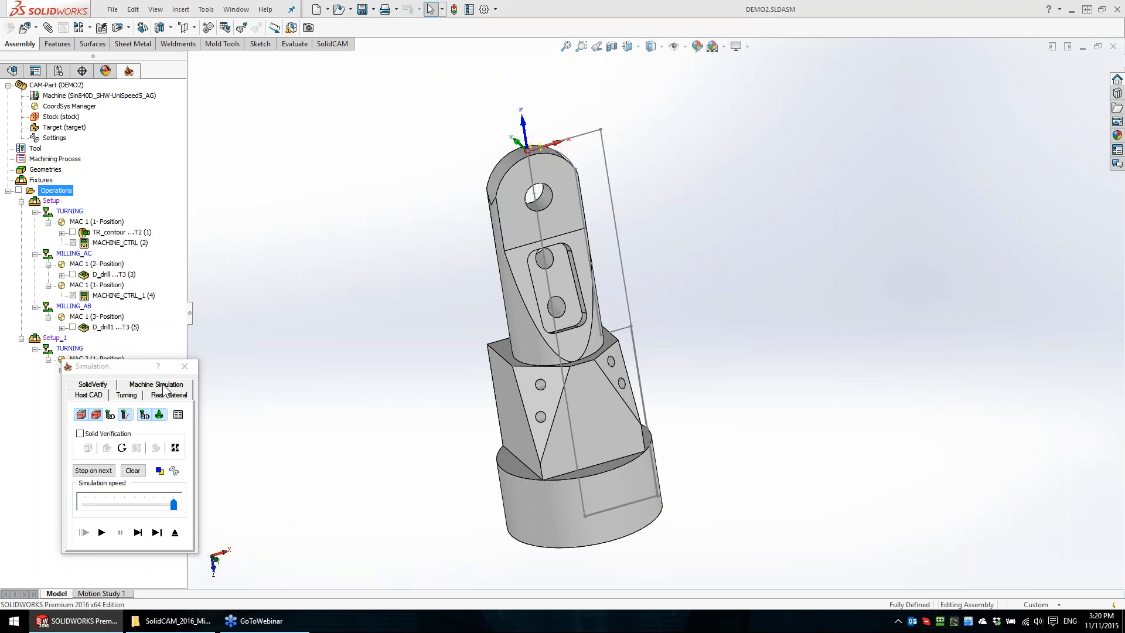
click(163, 385)
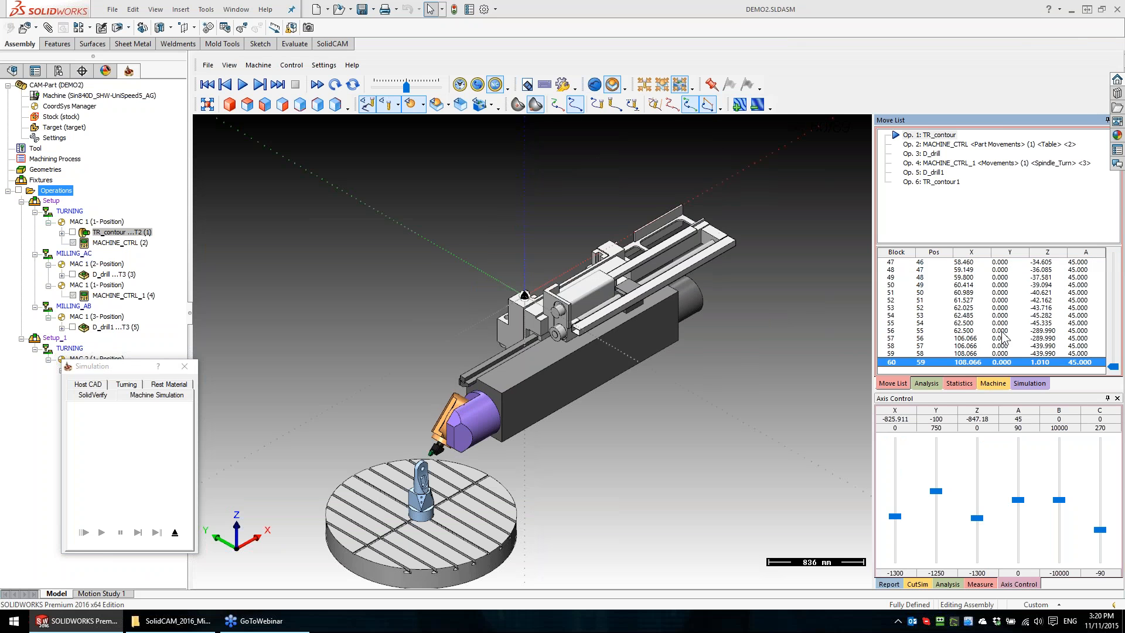
Advance the simulation to block 75 of MACHINE_CTRL_1, try a small C-axis rotation of the head, and restore the block's position
mouse_move(511, 458)
middle_down()
mouse_move(554, 423)
mouse_move(503, 438)
middle_up()
ctrl+middle_drag(503, 439, 605, 275)
scroll(605, 275, up, 5)
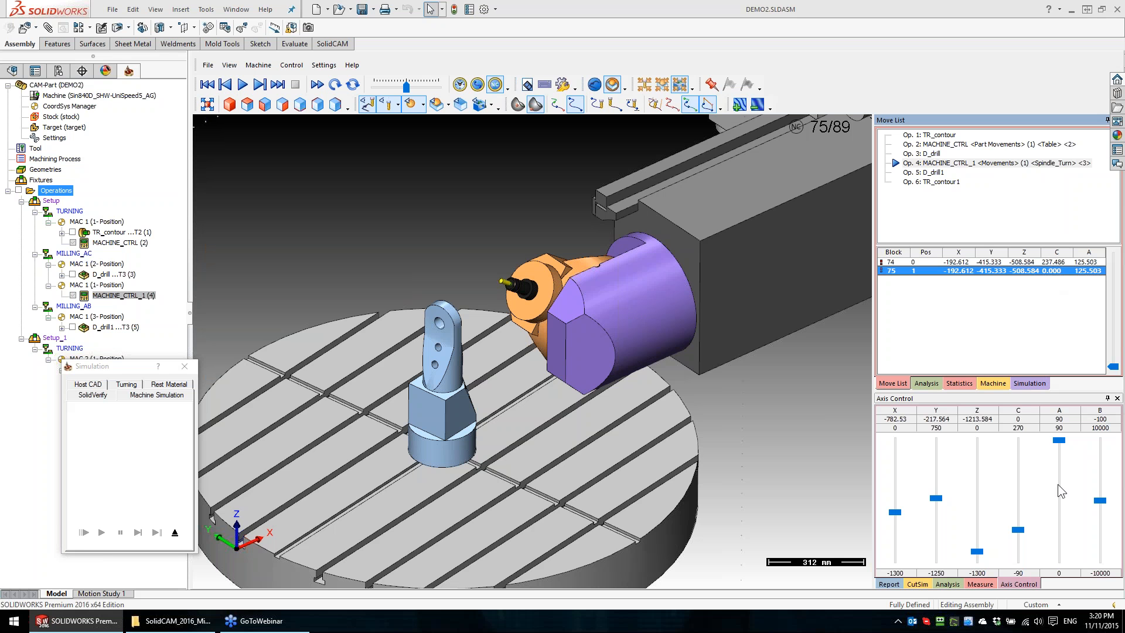
mouse_move(1018, 530)
mouse_down()
mouse_move(1014, 511)
mouse_move(1013, 536)
mouse_up()
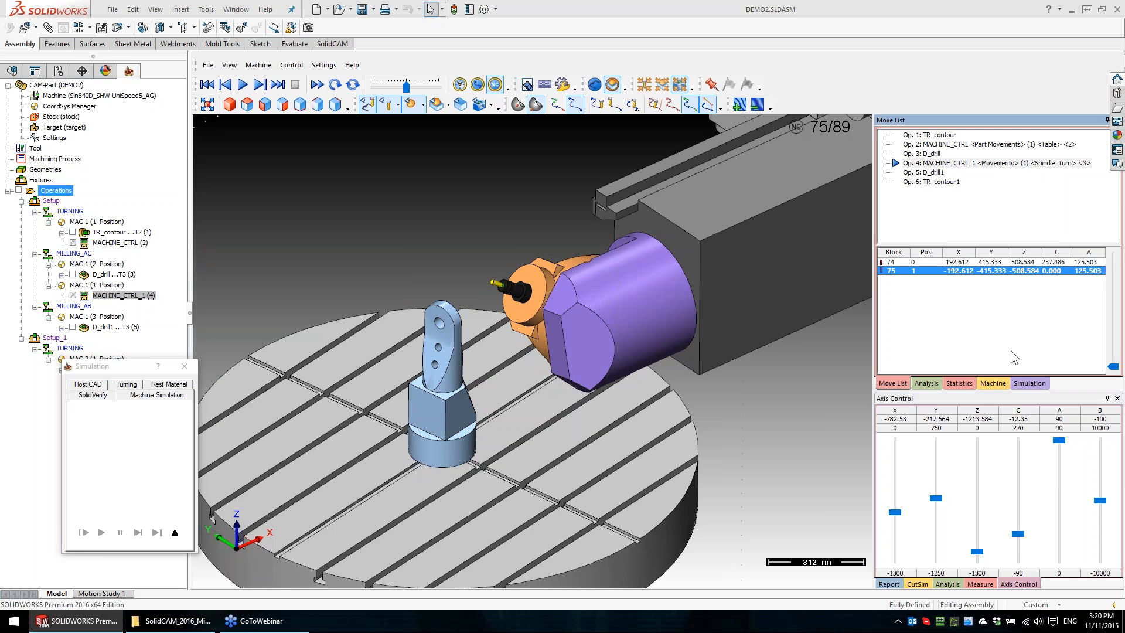
scroll(1015, 329, up, 1)
scroll(1014, 331, down, 1)
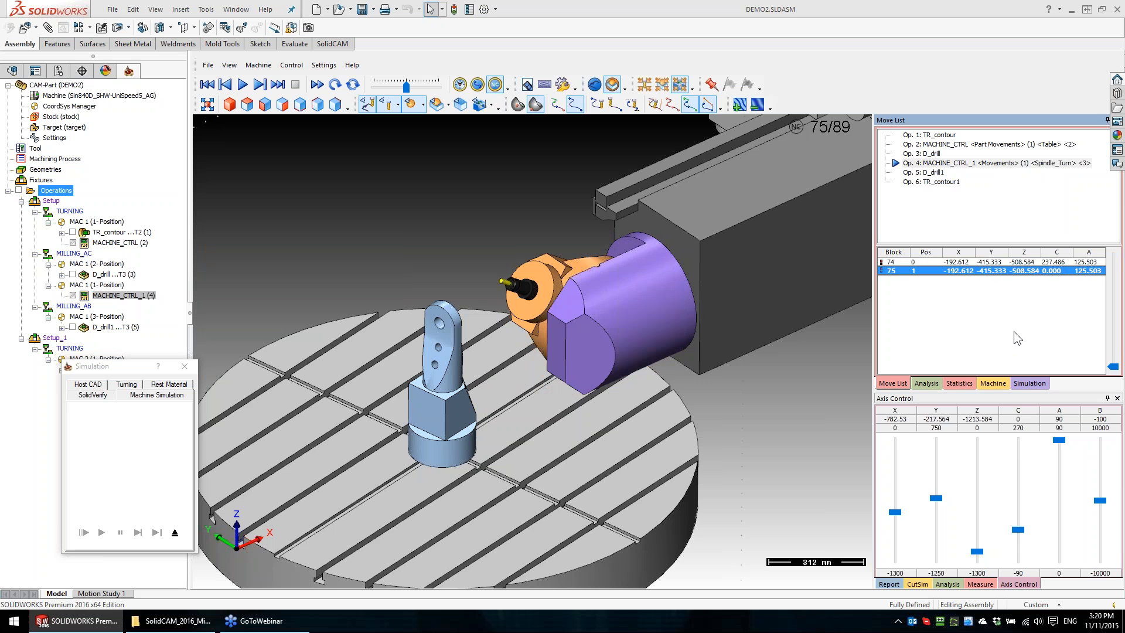
scroll(1013, 332, down, 1)
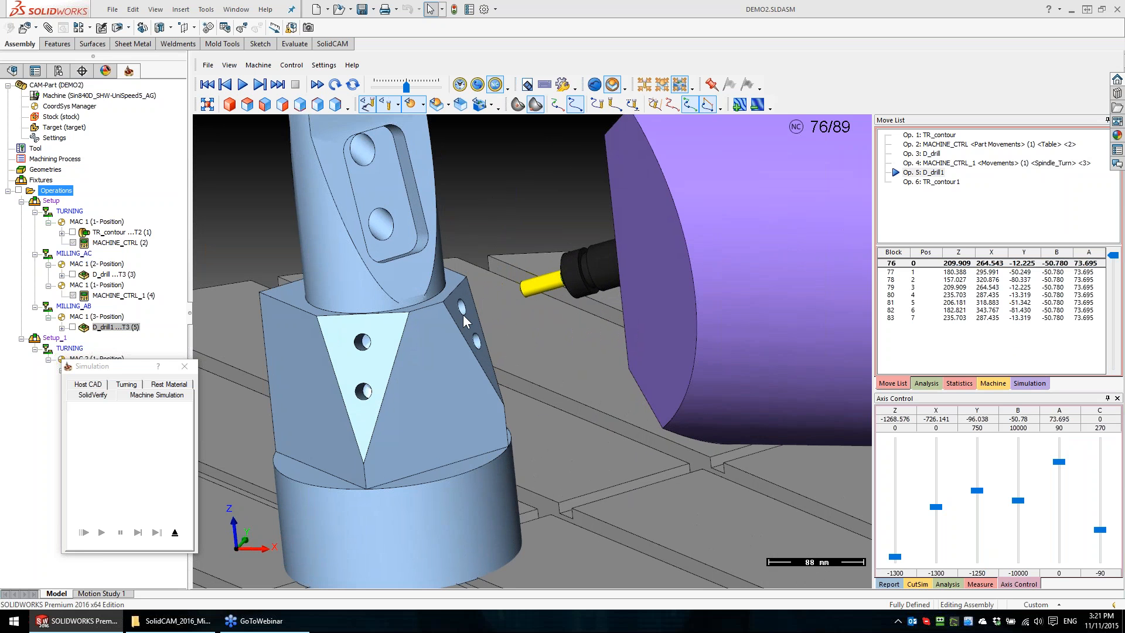
Examine the angled holes at the start of D_drill1, run its drilling moves to block 79, and inspect the head's orientation
scroll(464, 315, up, 1)
middle_drag(463, 316, 481, 301)
scroll(459, 301, up, 2)
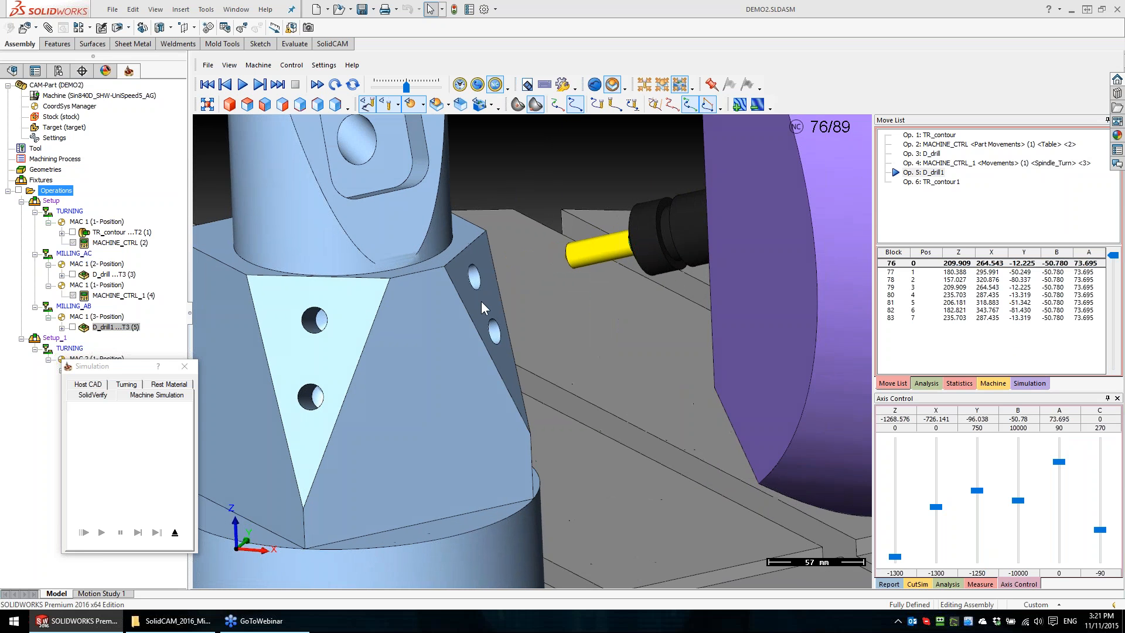
scroll(480, 301, down, 5)
click(242, 84)
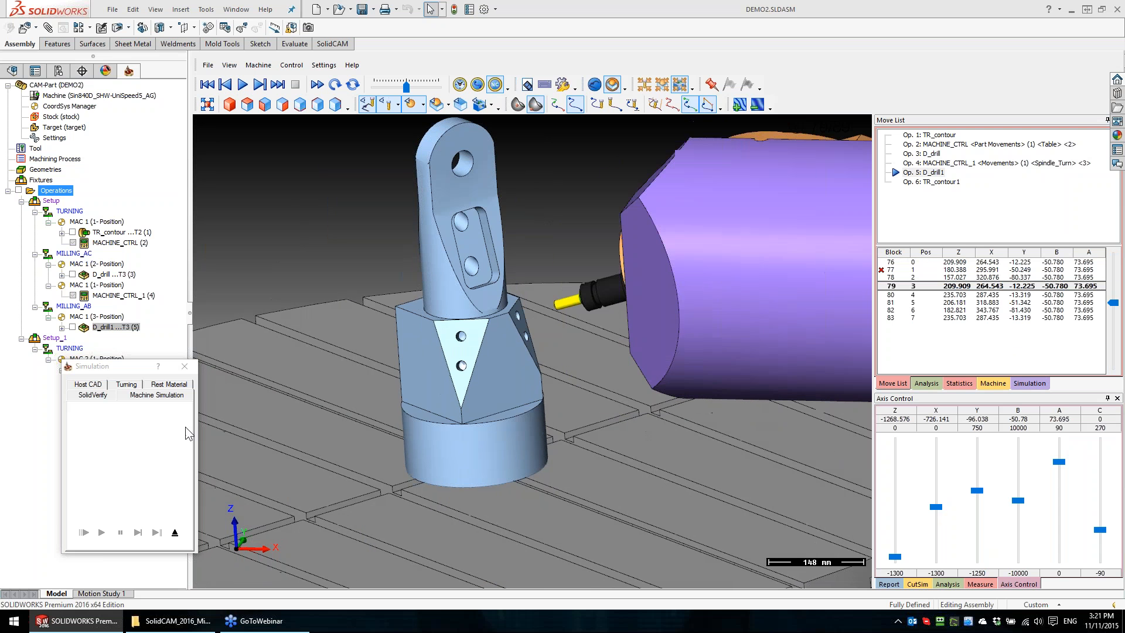
scroll(455, 401, down, 4)
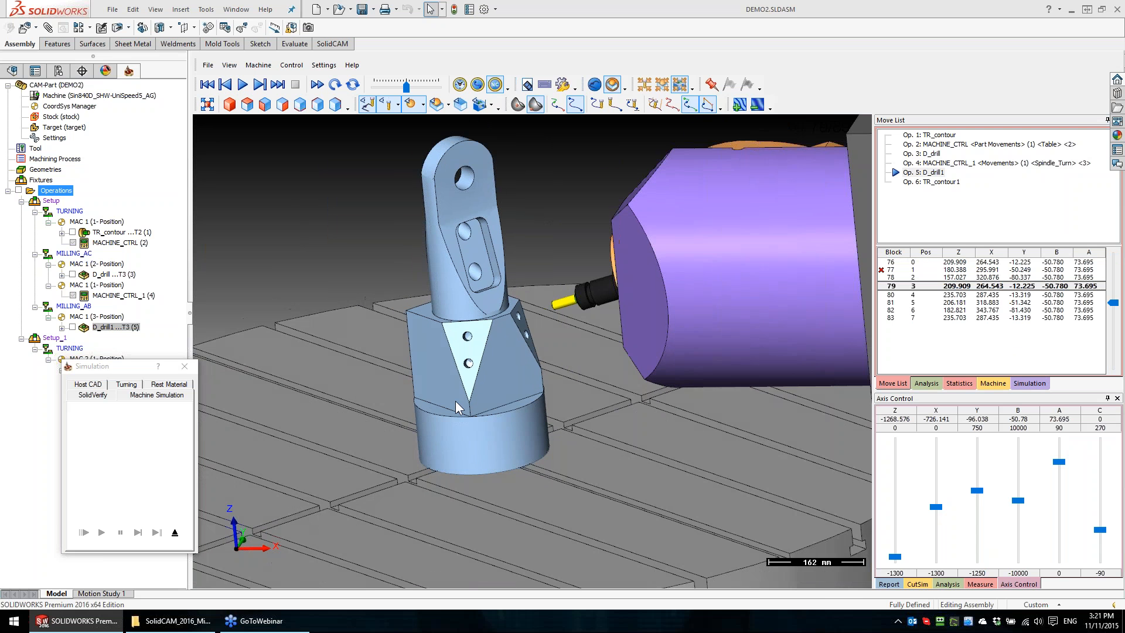
middle_drag(455, 401, 542, 377)
scroll(592, 371, down, 2)
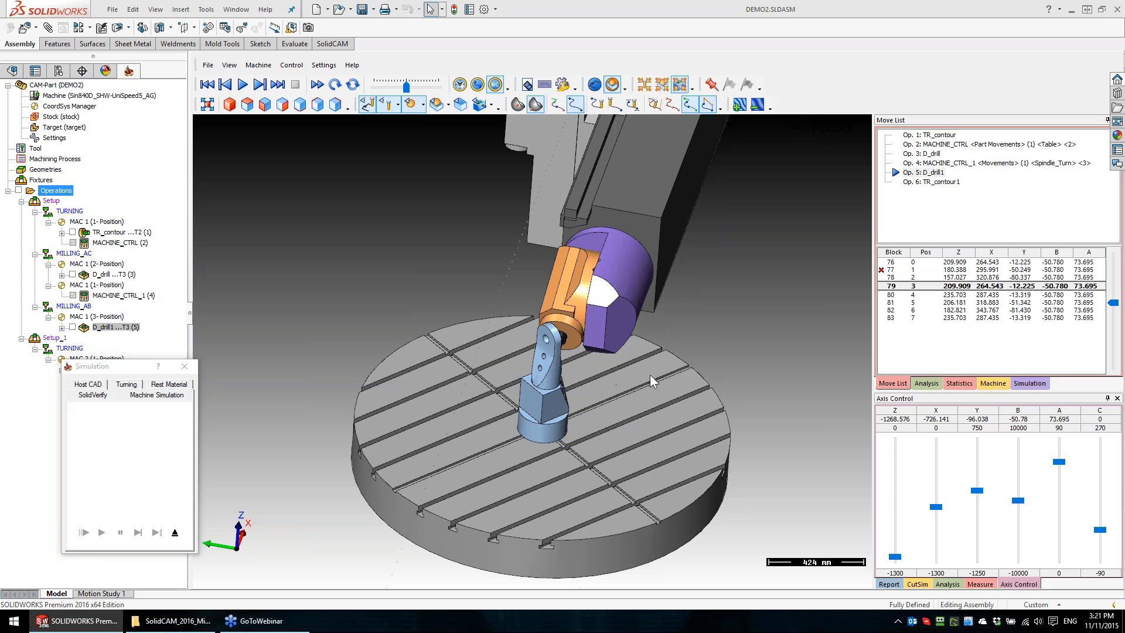
Advance the simulation to block 84 of TR_contour1, examine the flipped part, and uncover the Setup_1 operations in the tree
click(913, 347)
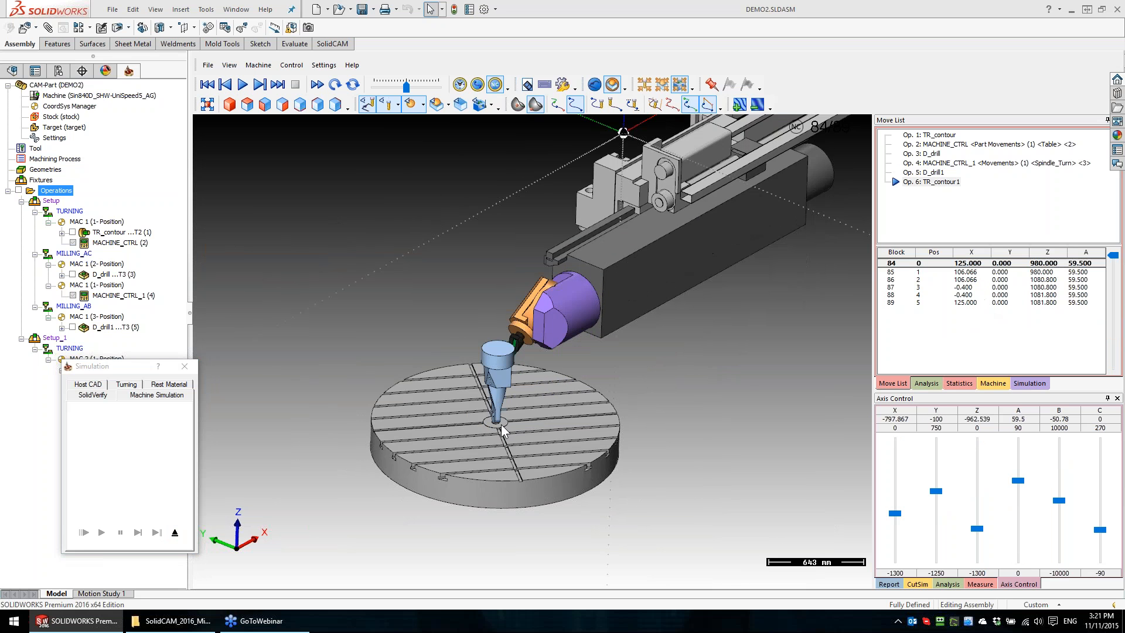
drag(468, 413, 522, 383)
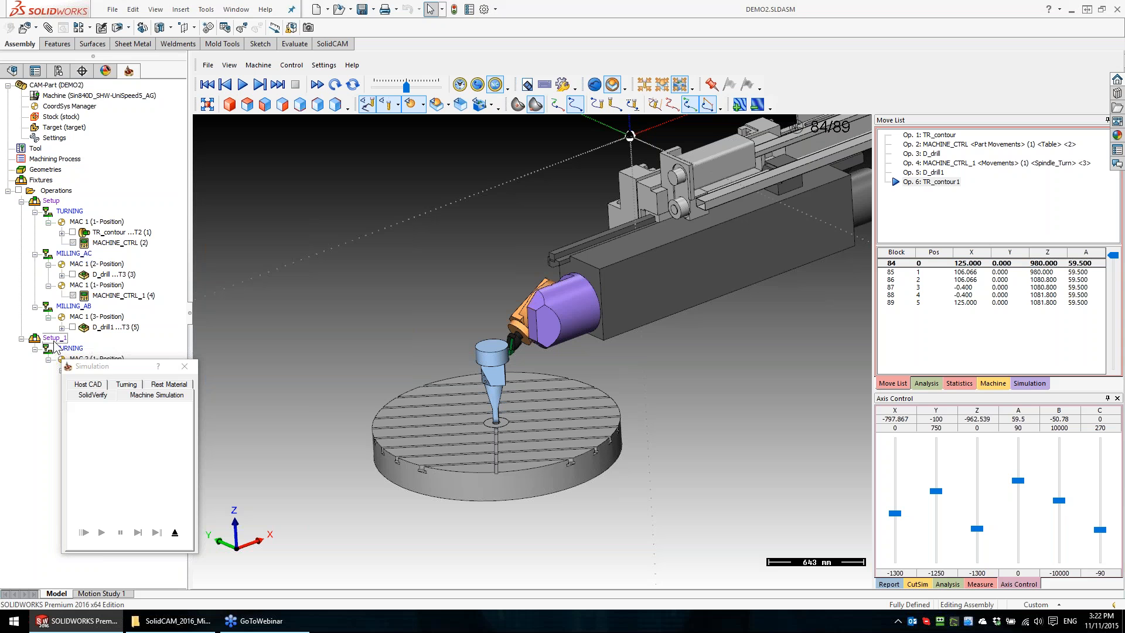
drag(107, 369, 99, 405)
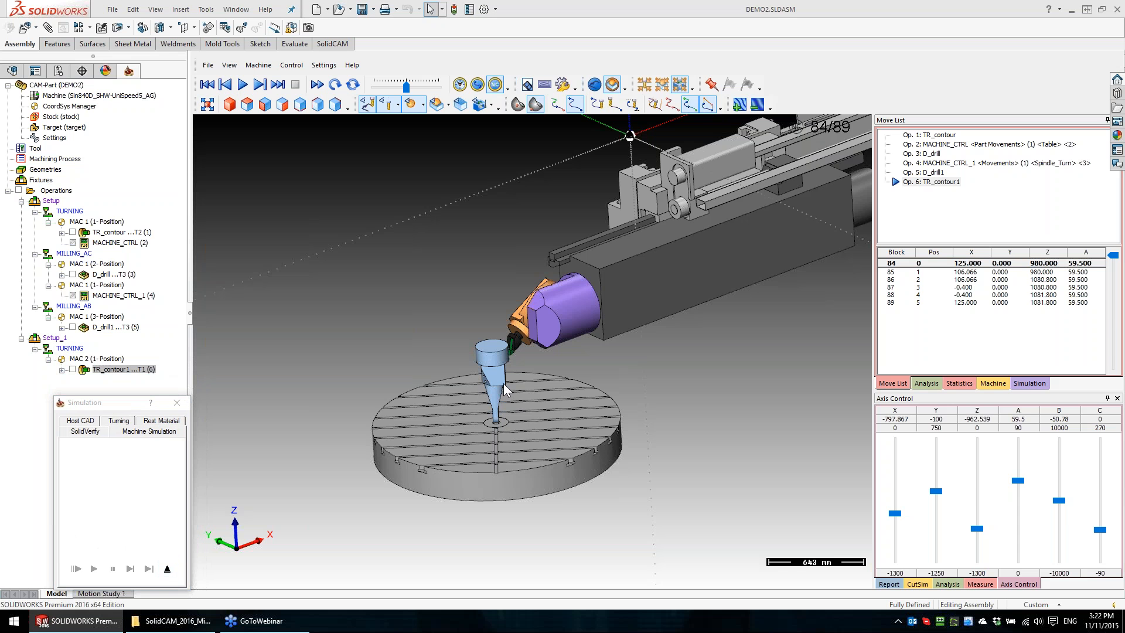
Run TR_contour1 through to block 89, inspecting the turning tool at the flipped part's upper face, and close the simulation
scroll(504, 383, up, 2)
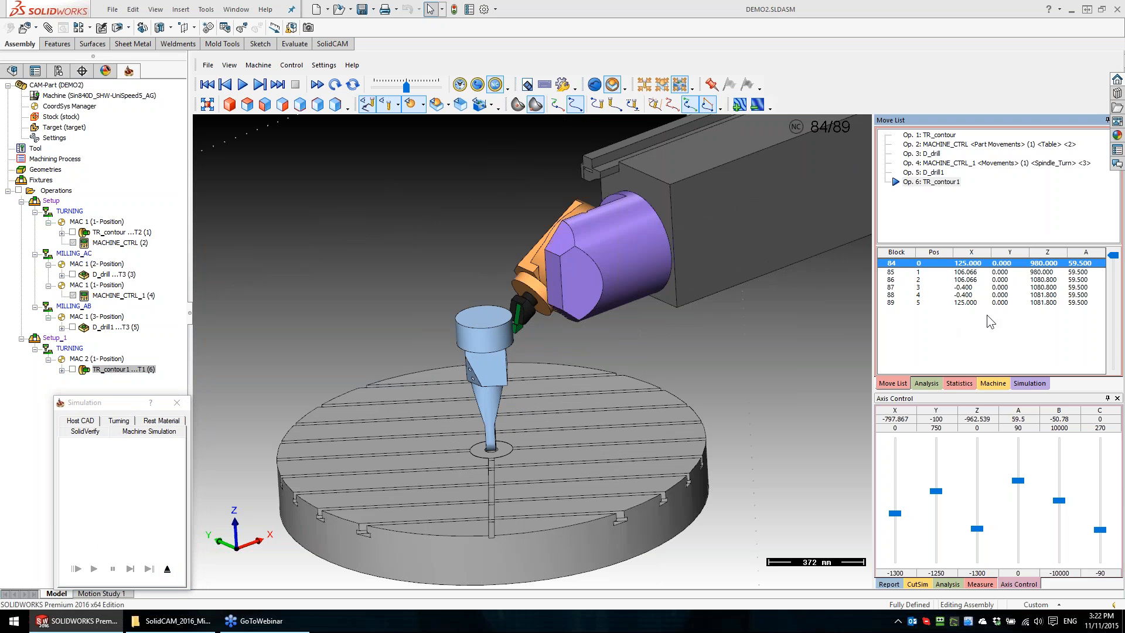
middle_drag(531, 349, 526, 353)
scroll(526, 354, up, 5)
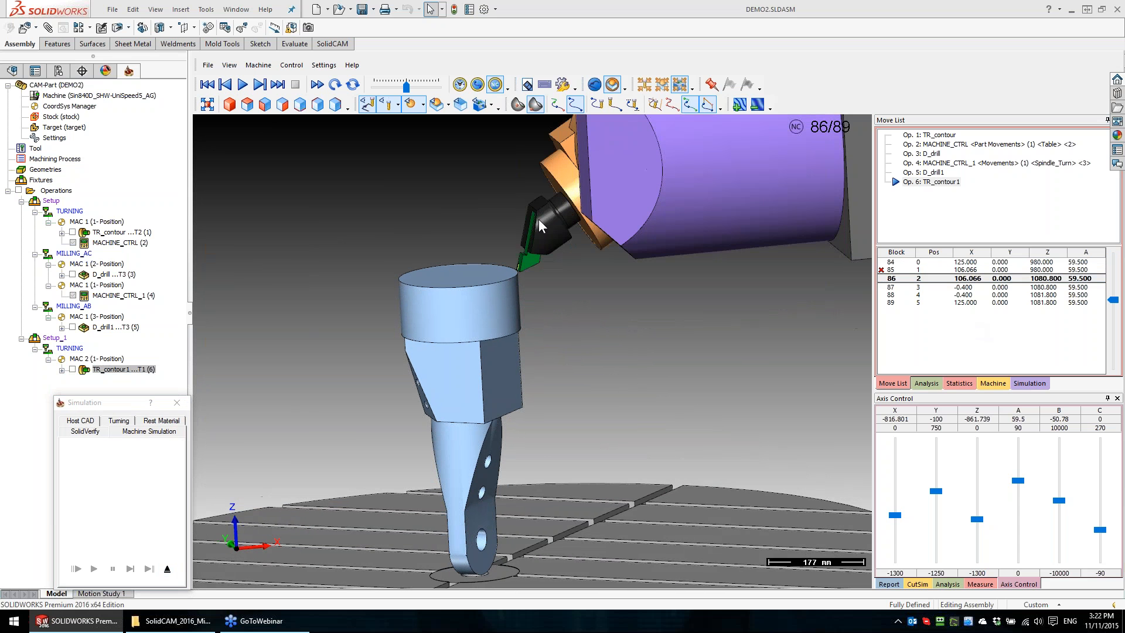
middle_drag(522, 260, 498, 258)
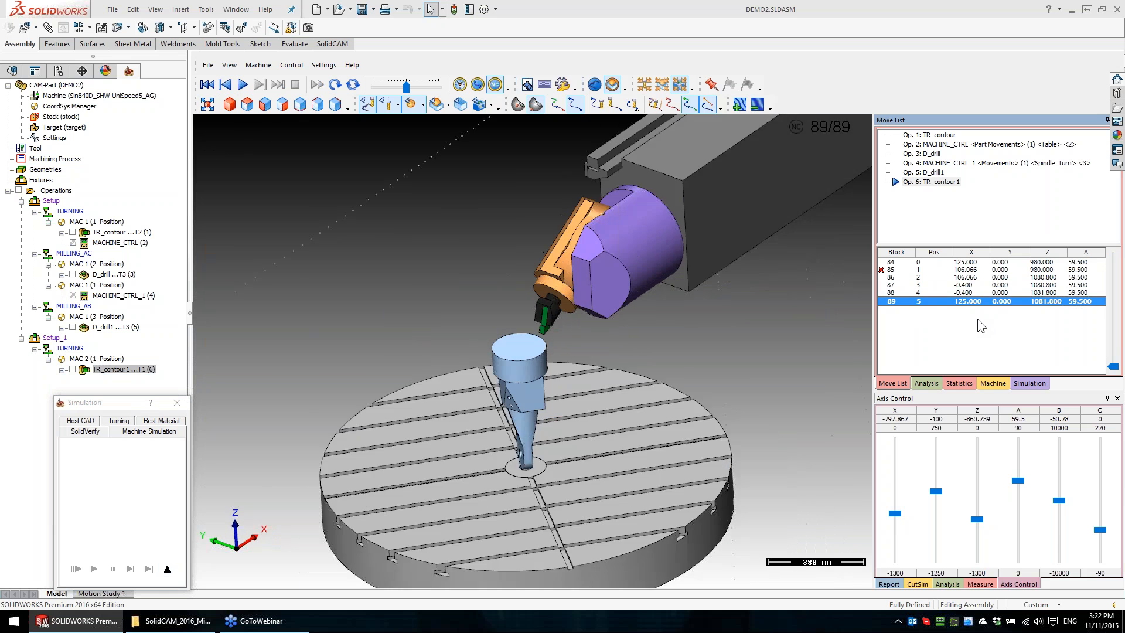
click(167, 568)
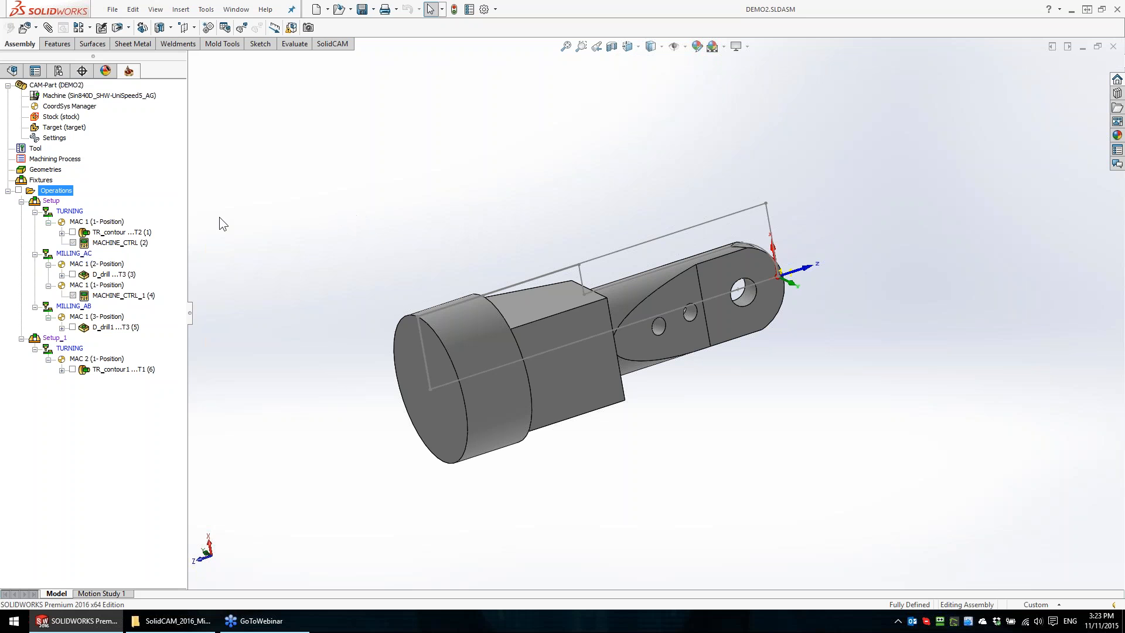
Save the CAM-Part under the new name DEMO2_3 in the 2016 folder
right_click(67, 89)
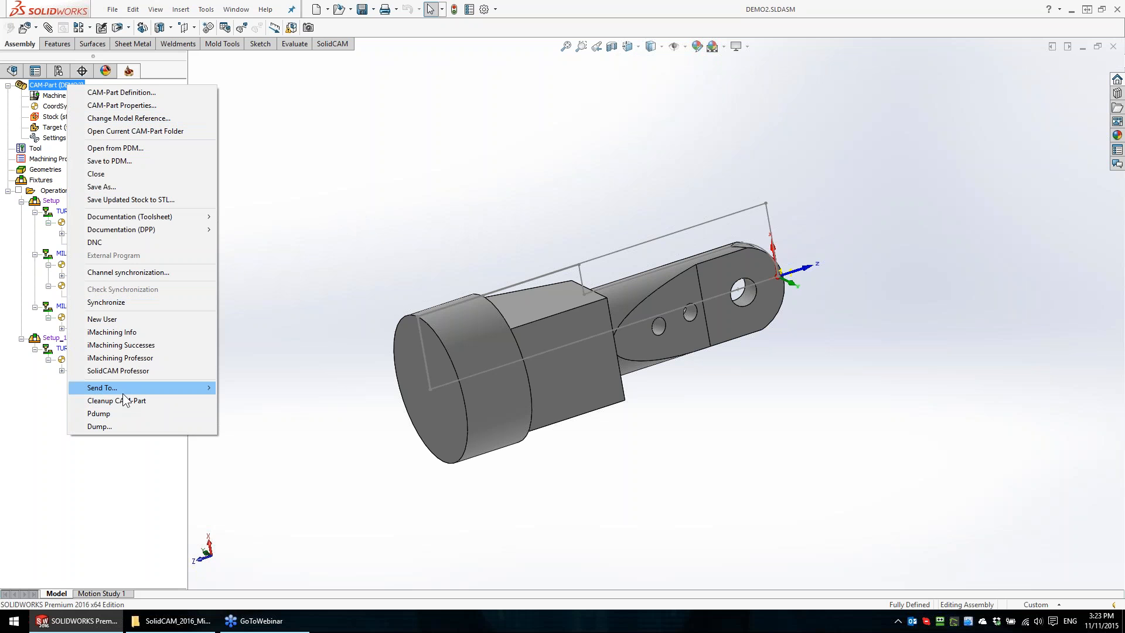
mouse_move(123, 392)
click(119, 186)
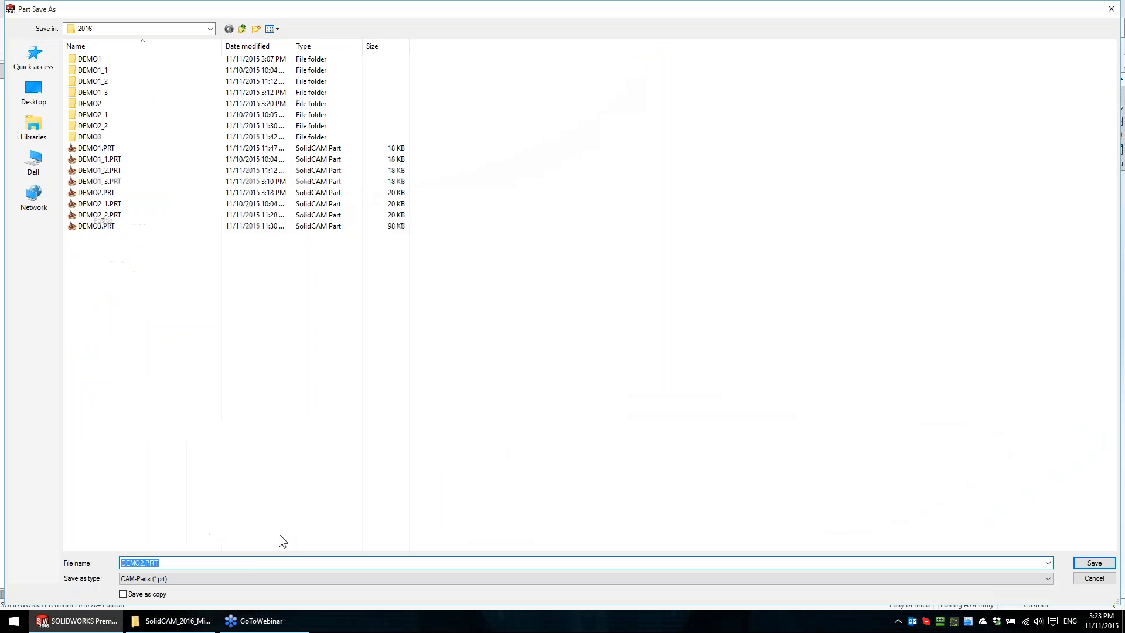
click(257, 562)
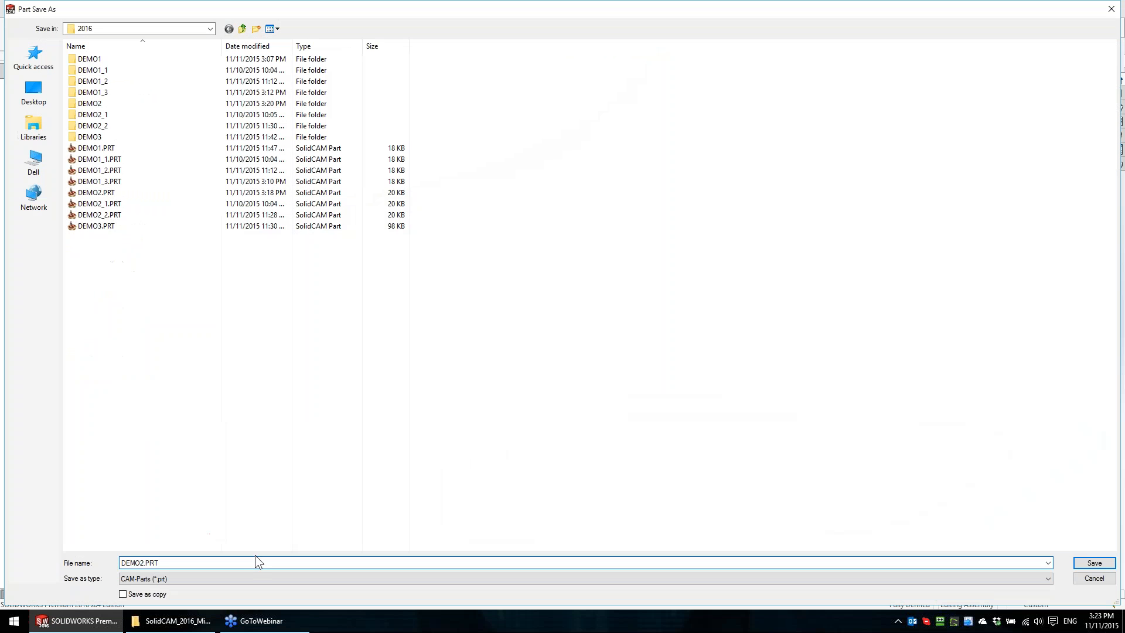
key(BackSpace)
key(BackSpace)
key(BackSpace)
key(BackSpace)
text(_#)
key(BackSpace)
text(3)
key(Return)
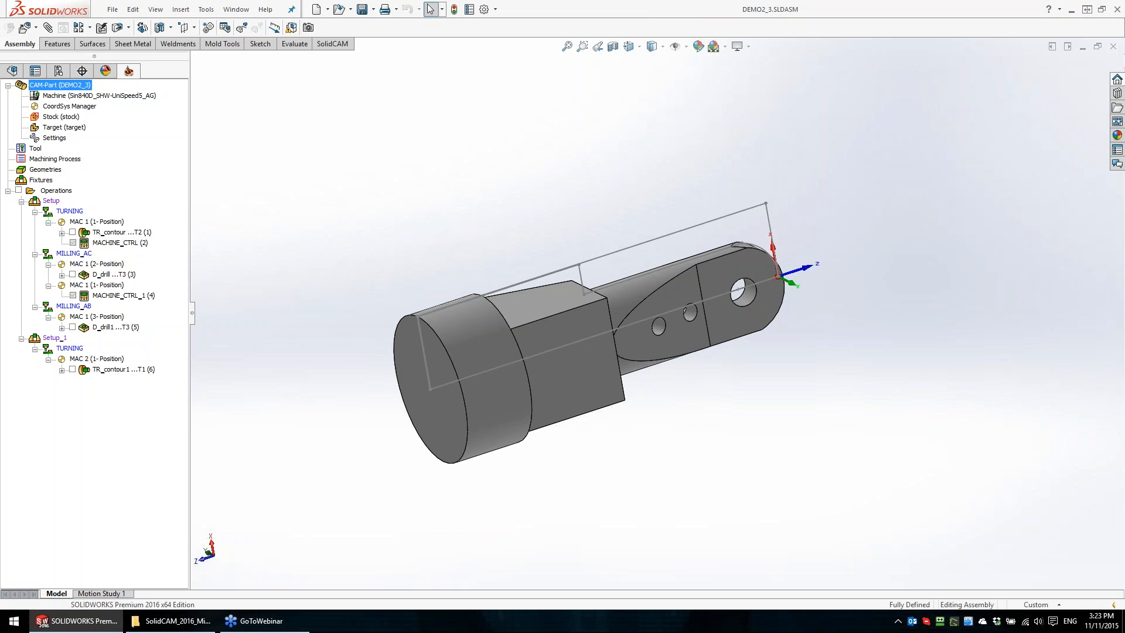
Change the CNC machine in the CAM-Part definition to Okuma Multus U3000 and continue without a backup
right_click(68, 86)
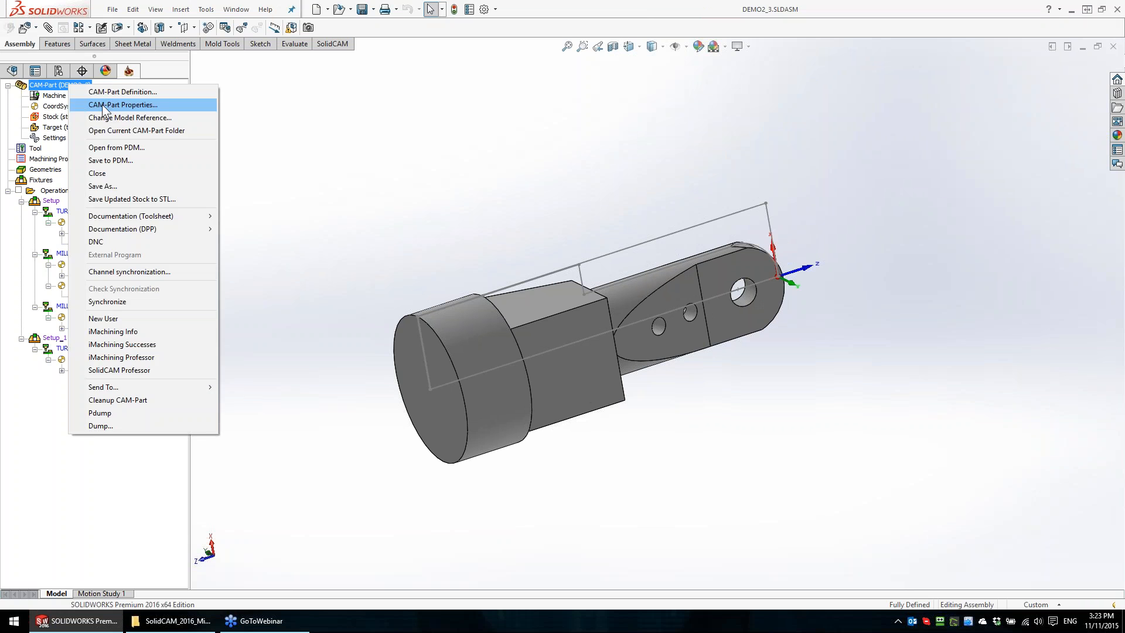
click(111, 92)
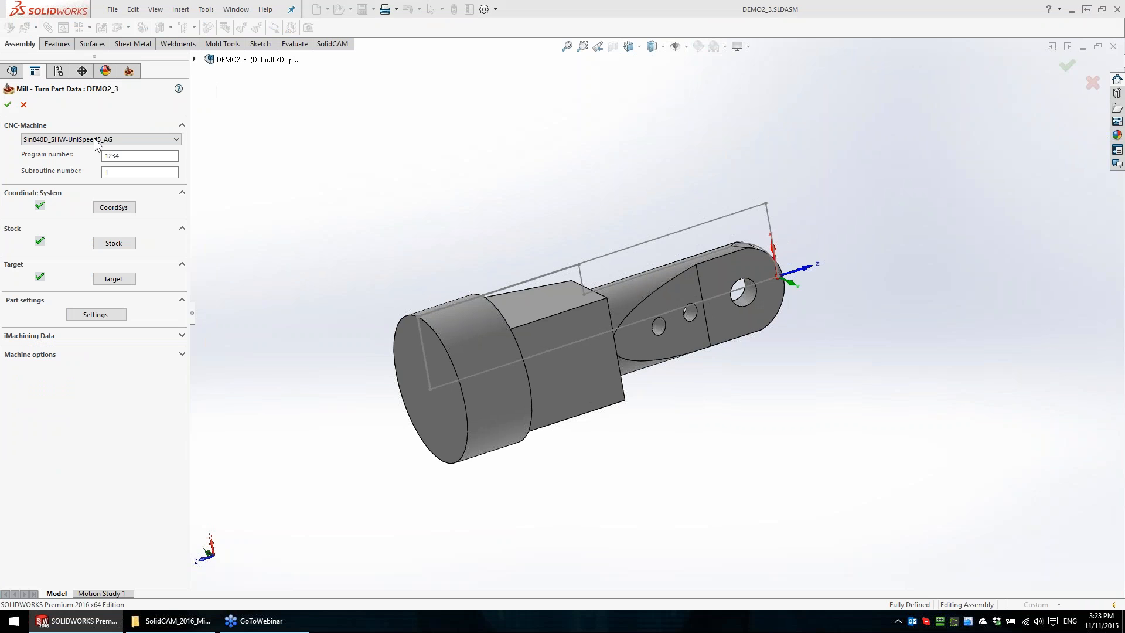
click(96, 141)
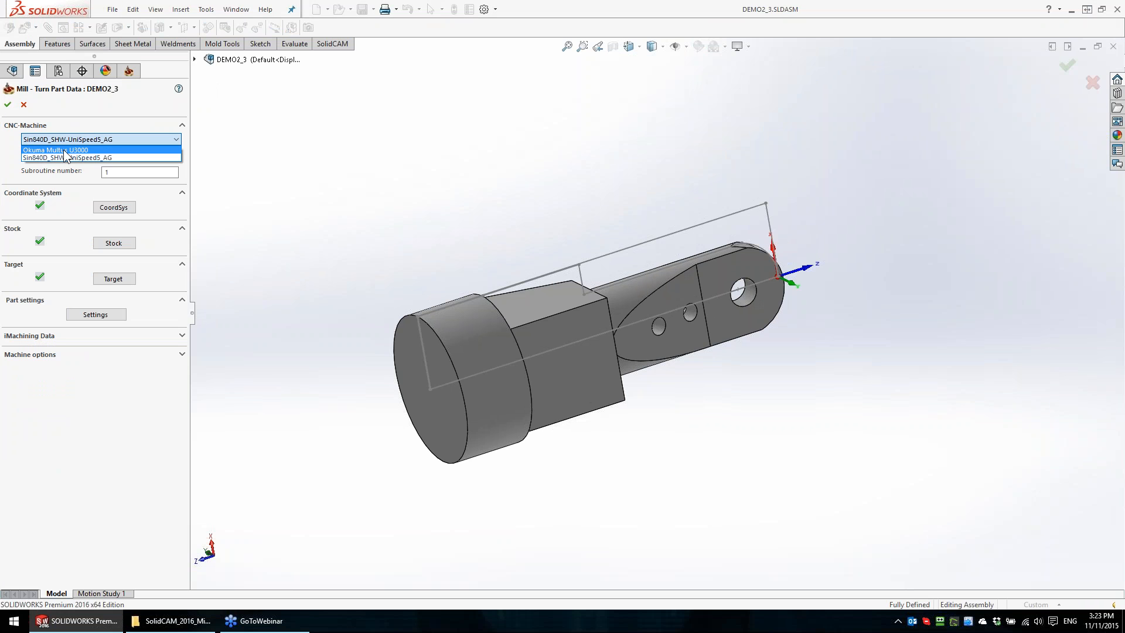
click(65, 150)
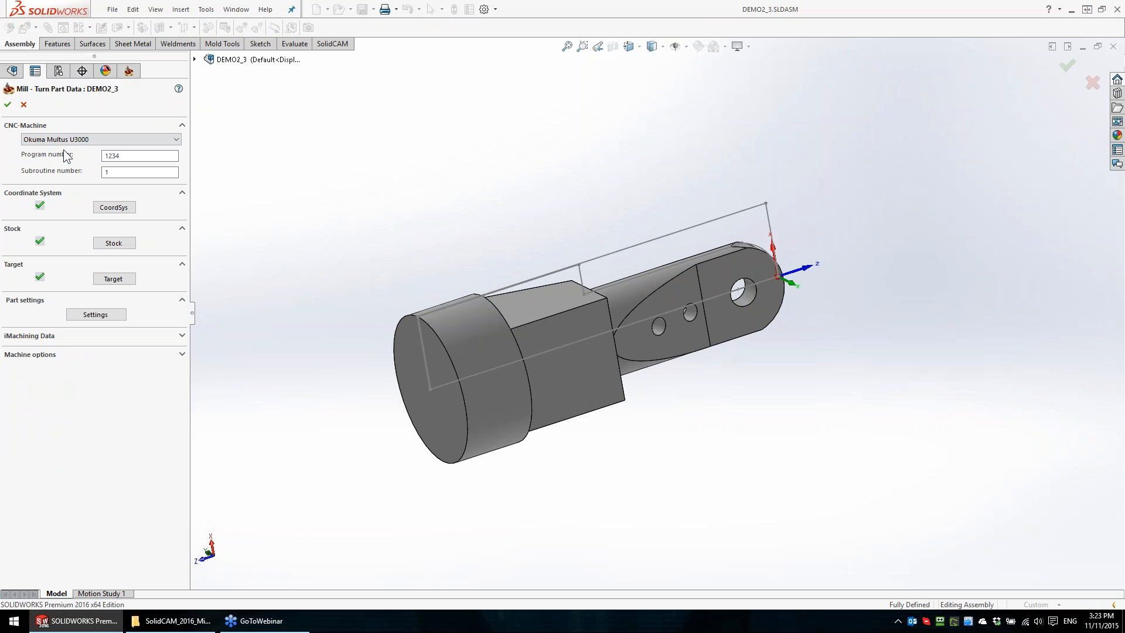
click(8, 107)
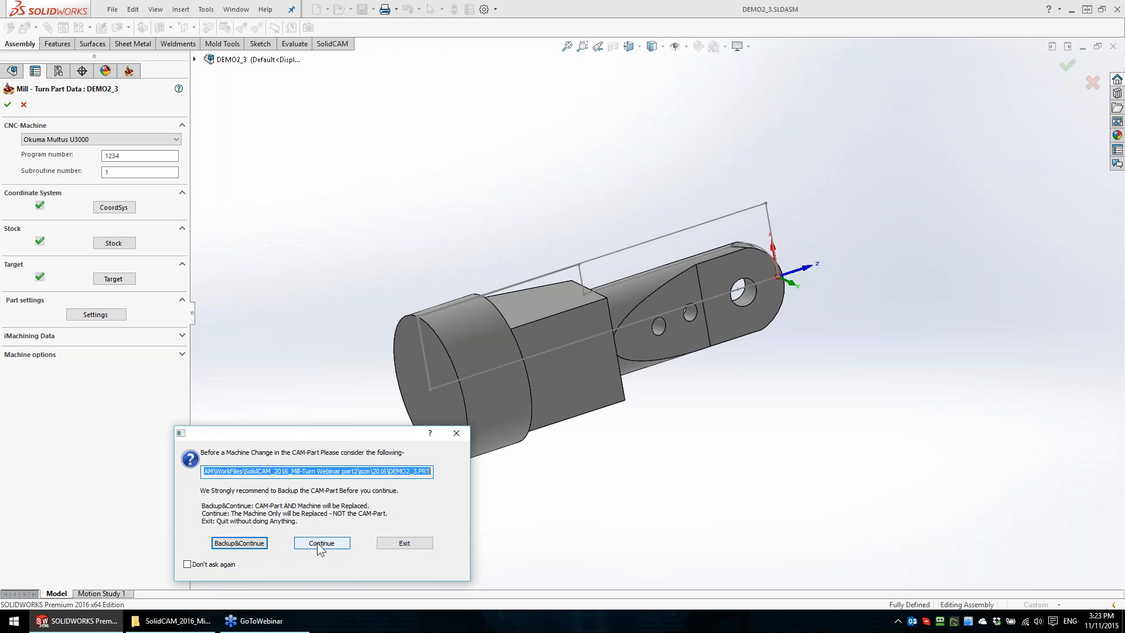
click(321, 541)
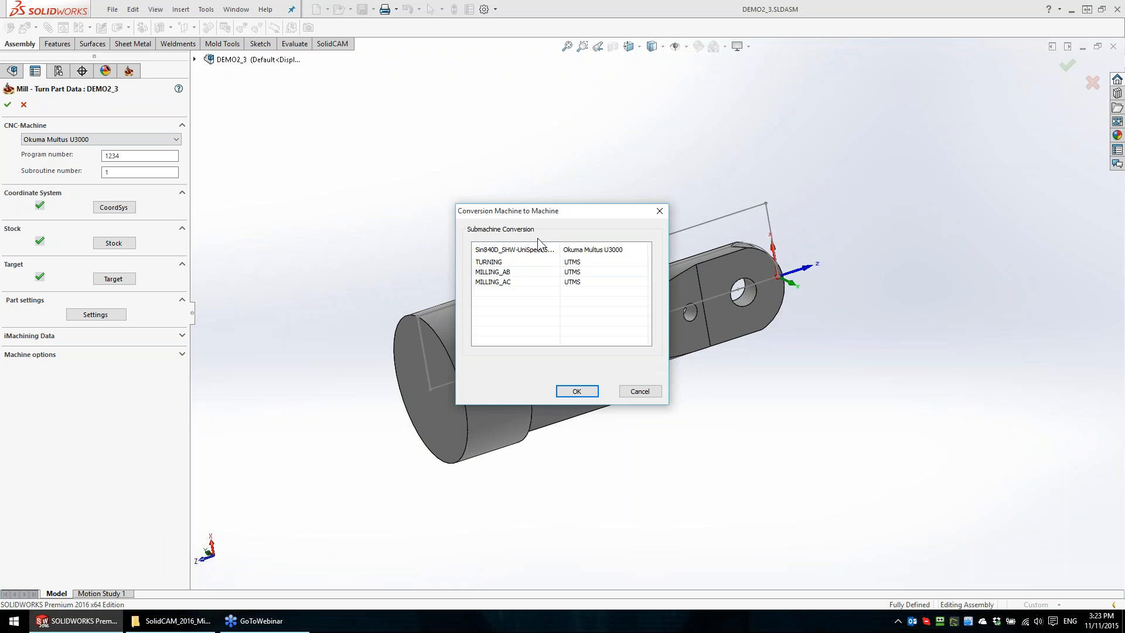
Choose UTMS as the Okuma Multus U3000 submachine for TURNING and accept the machine-to-machine conversion and part definition
drag(541, 215, 360, 124)
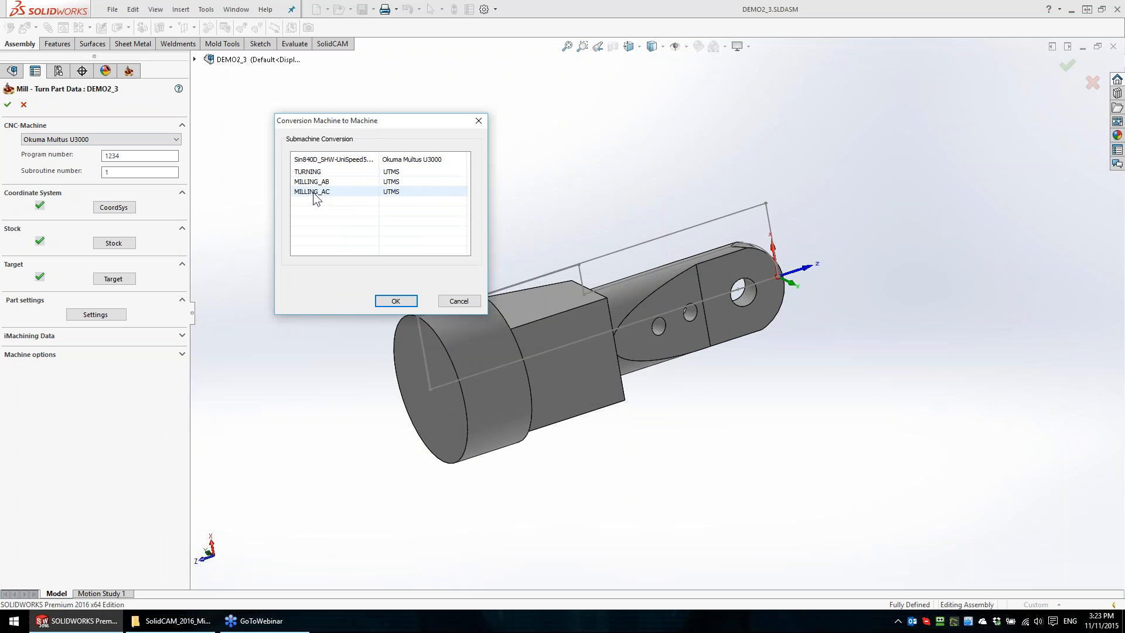
click(417, 172)
click(437, 173)
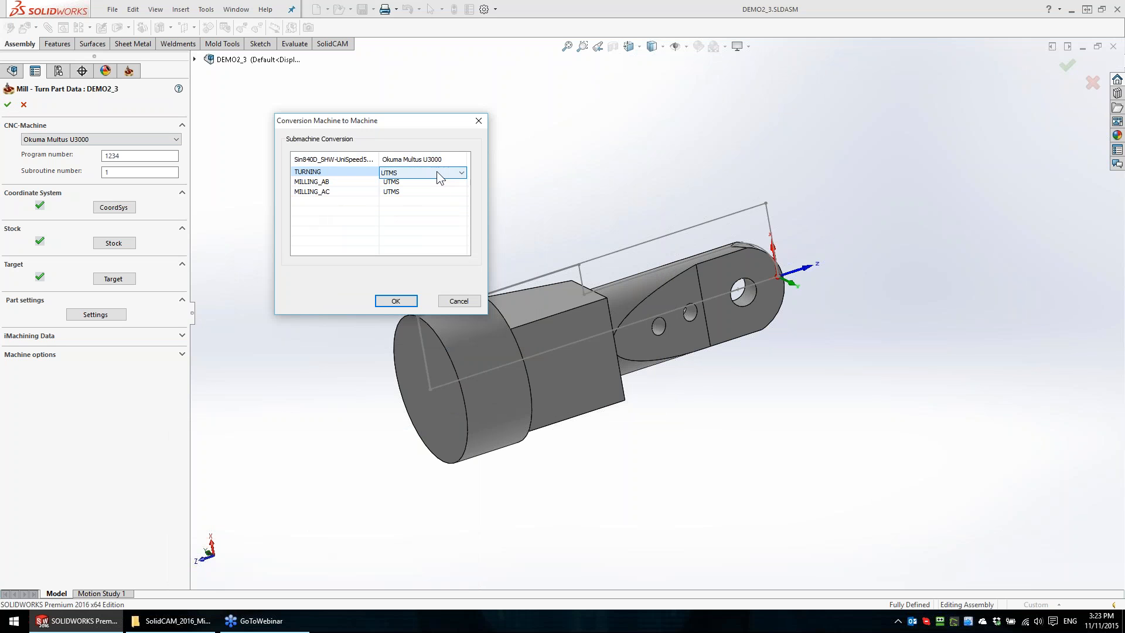
click(461, 173)
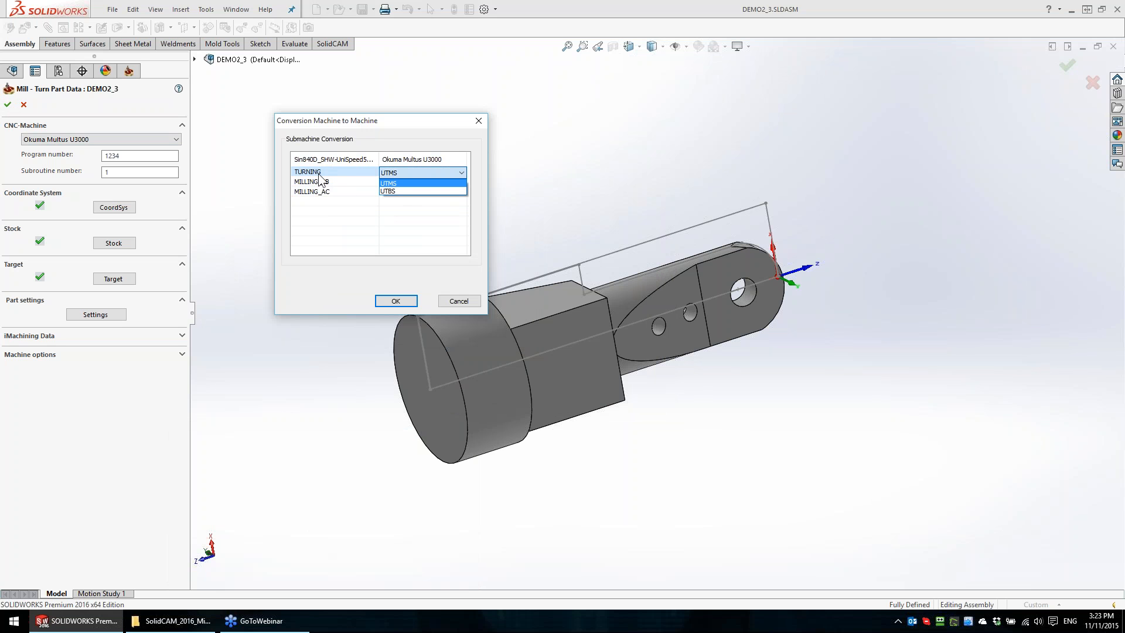
click(400, 183)
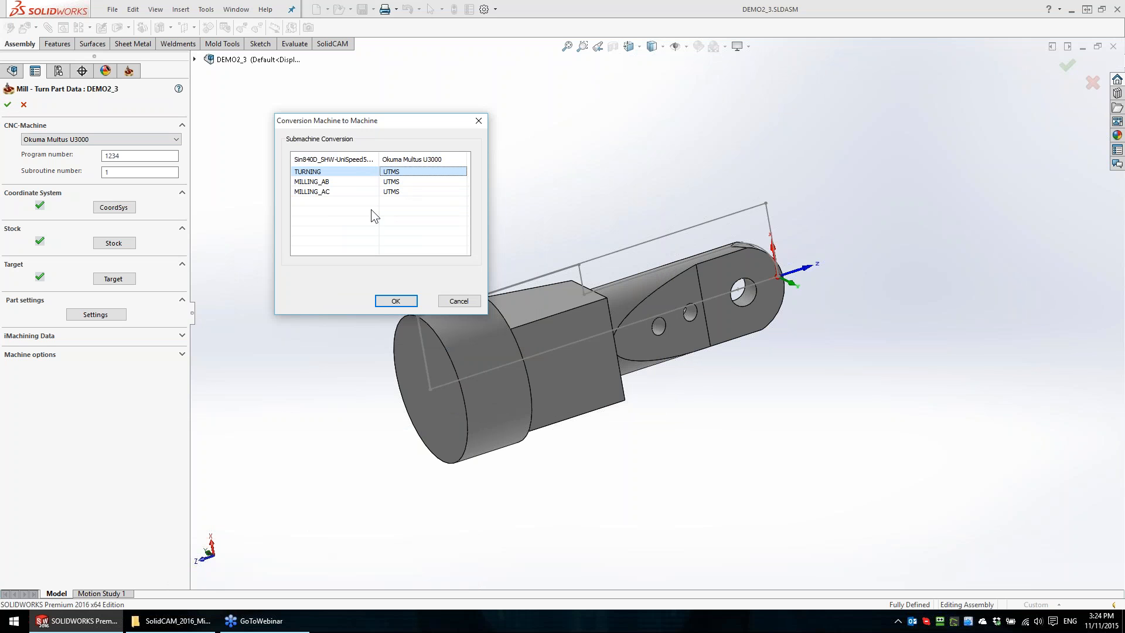
click(396, 301)
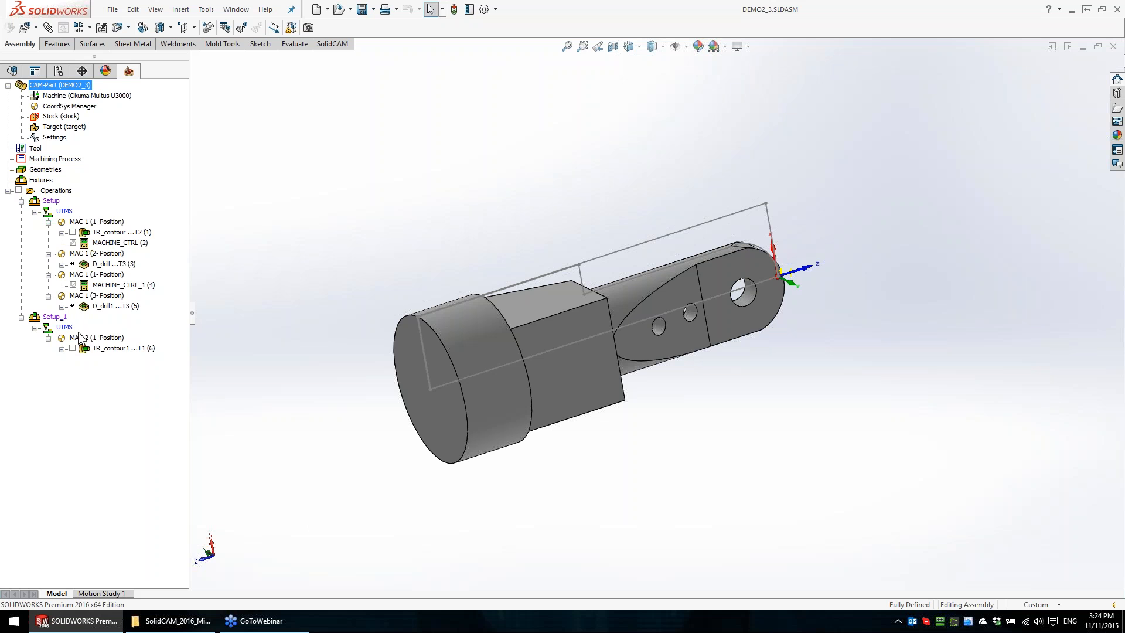
Calculate all operations of the converted CAM-Part, including recalculating those that are already calculated
right_click(56, 191)
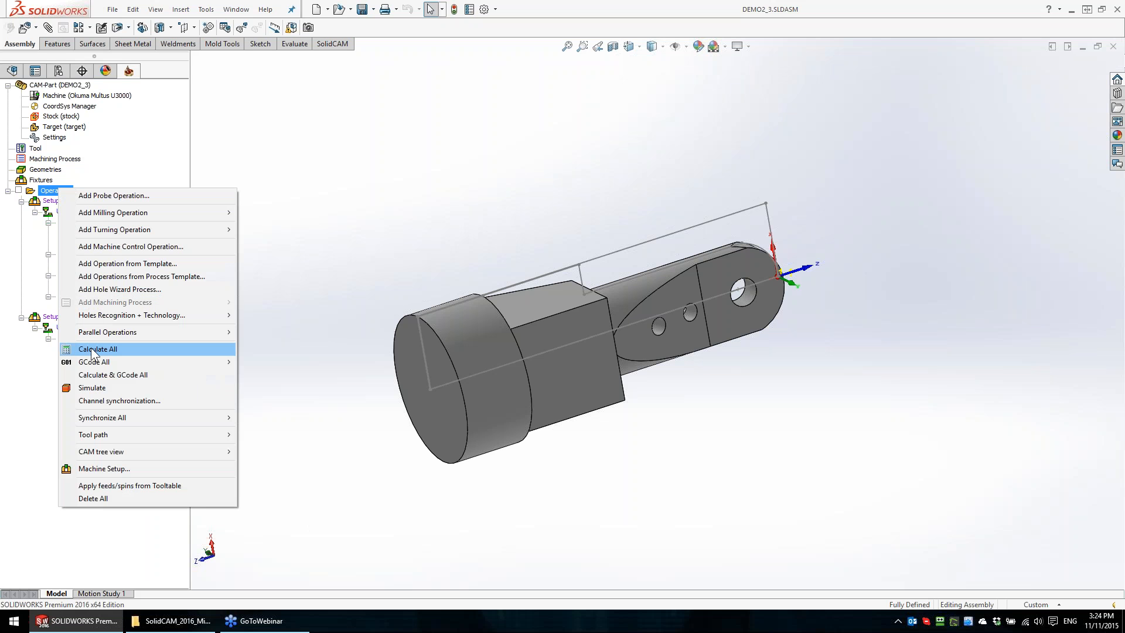
click(96, 350)
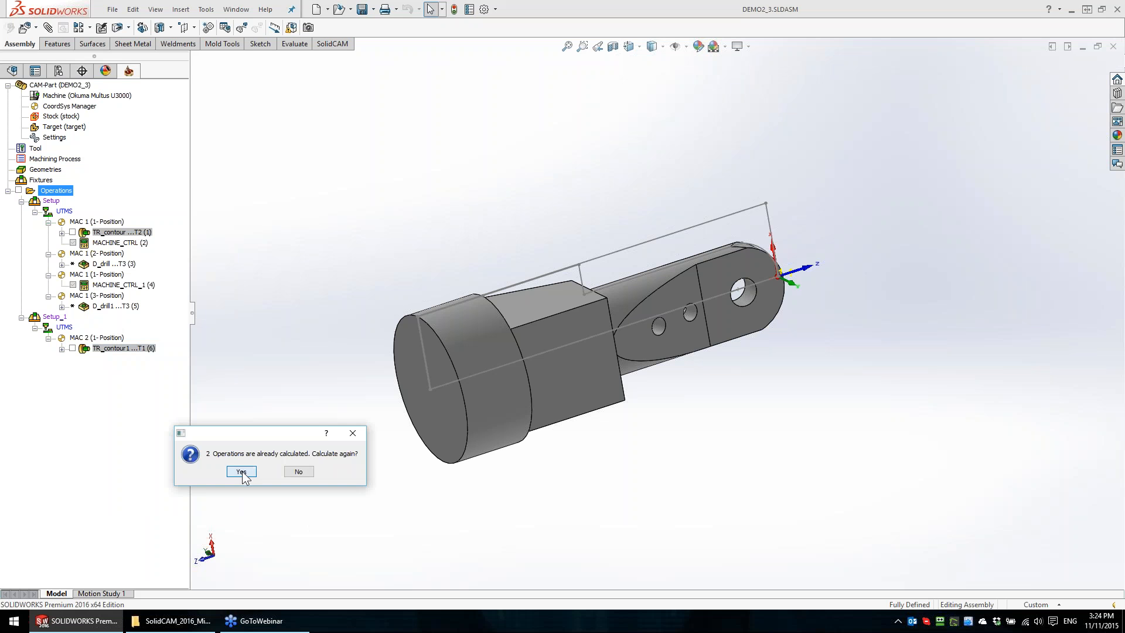
click(241, 473)
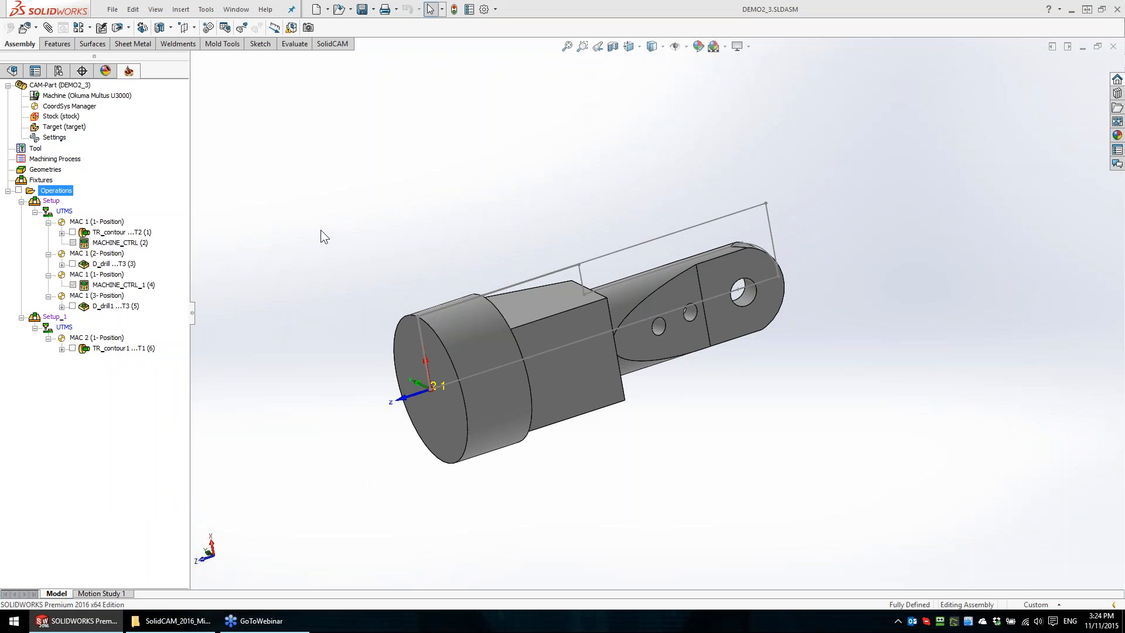
Suppress the two machine control operations MACHINE_CTRL and MACHINE_CTRL_1 together
click(124, 243)
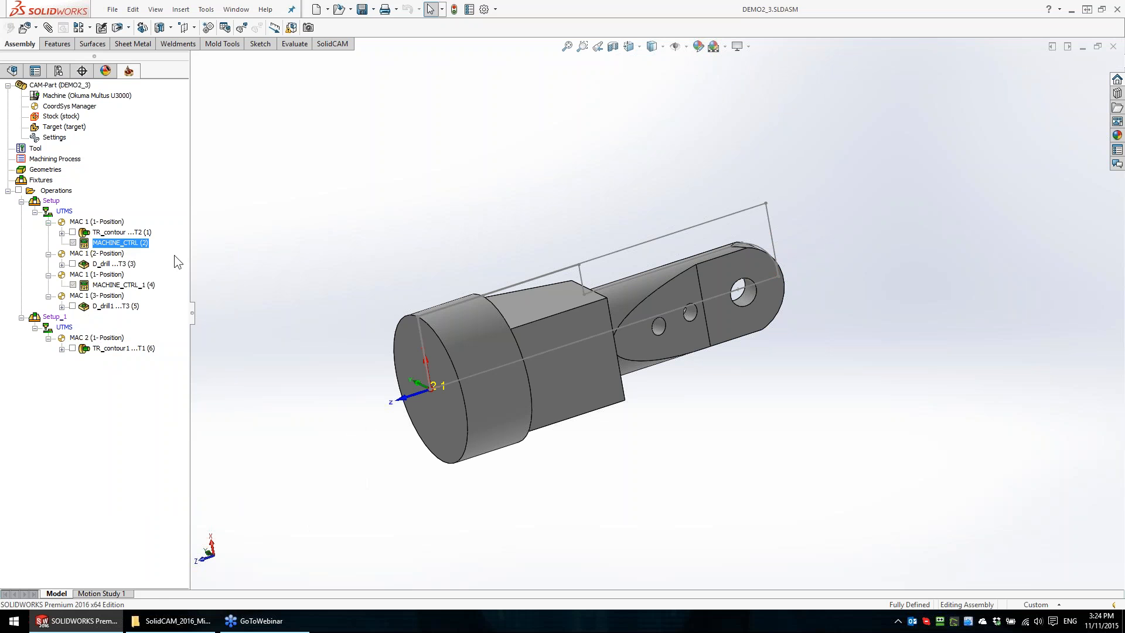
ctrl+click(117, 285)
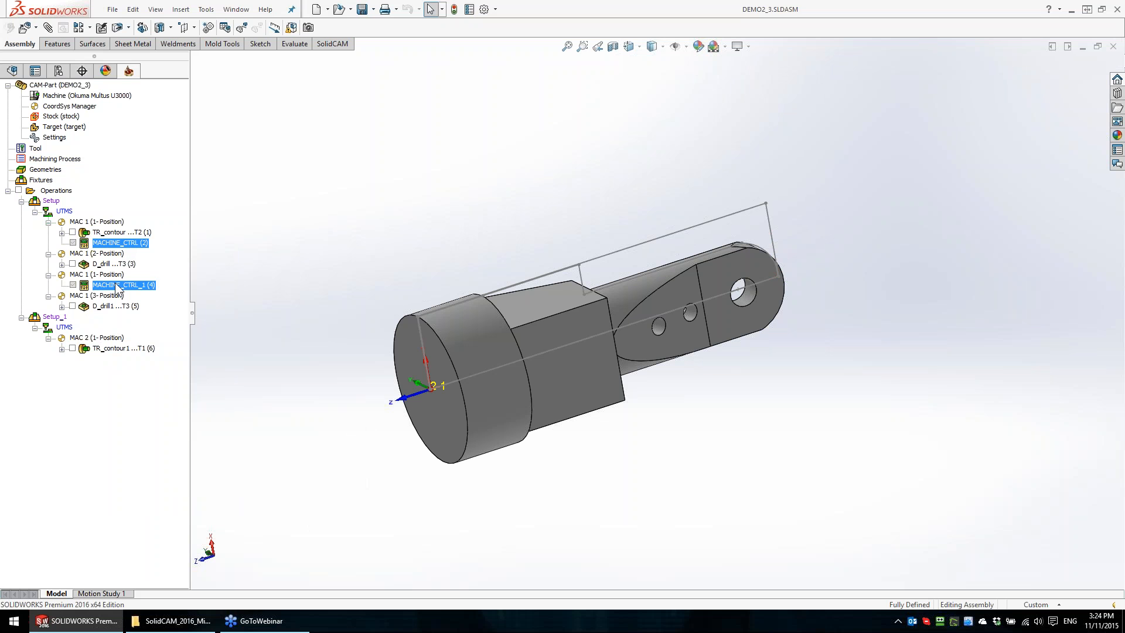
right_click(117, 285)
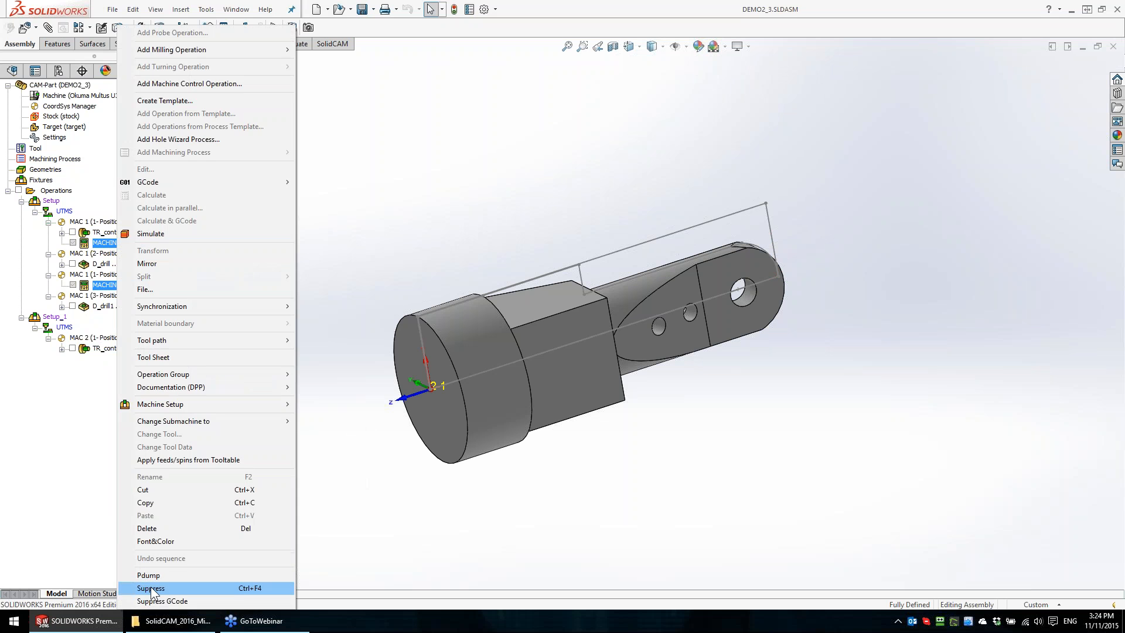
click(146, 587)
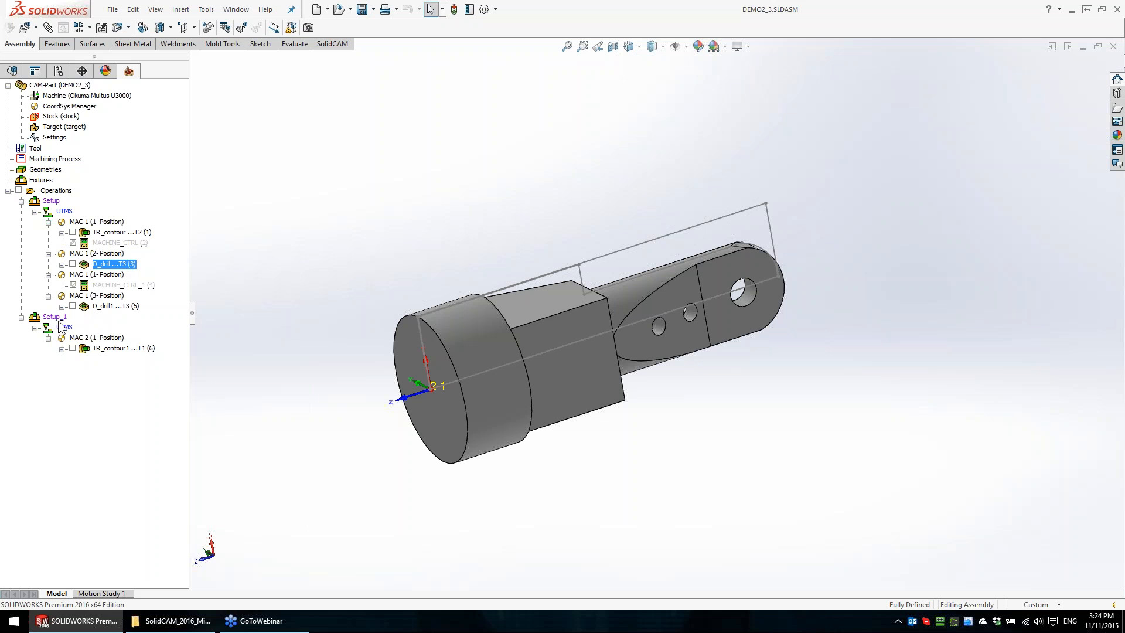
Delete the second machine setup, Setup_1, from the operations tree and confirm the deletion
middle_drag(786, 356, 667, 353)
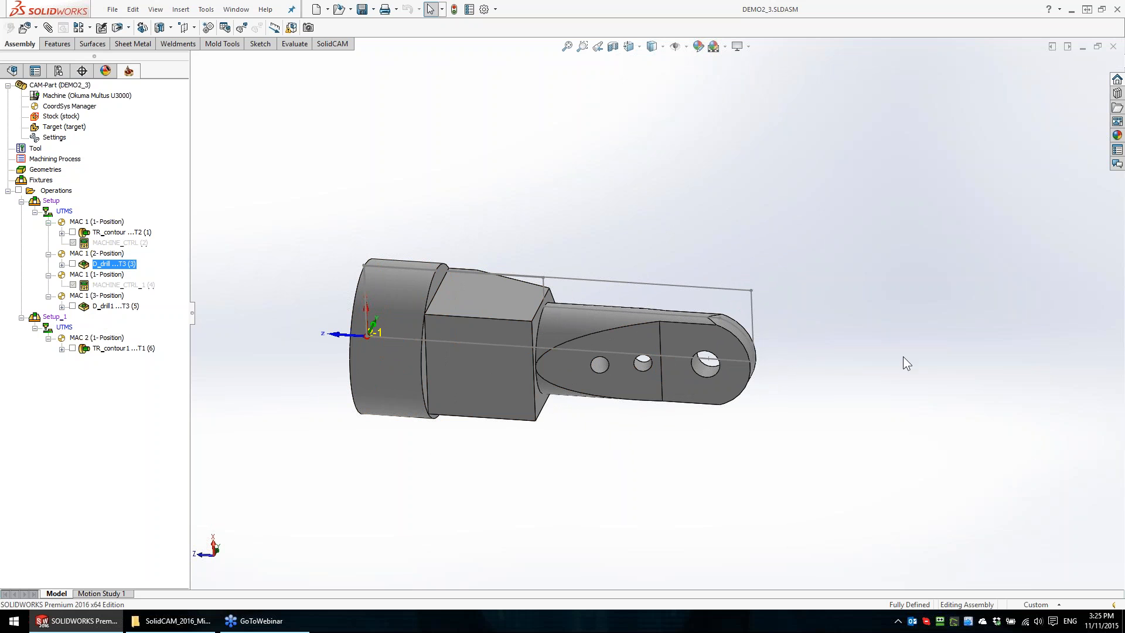
click(62, 317)
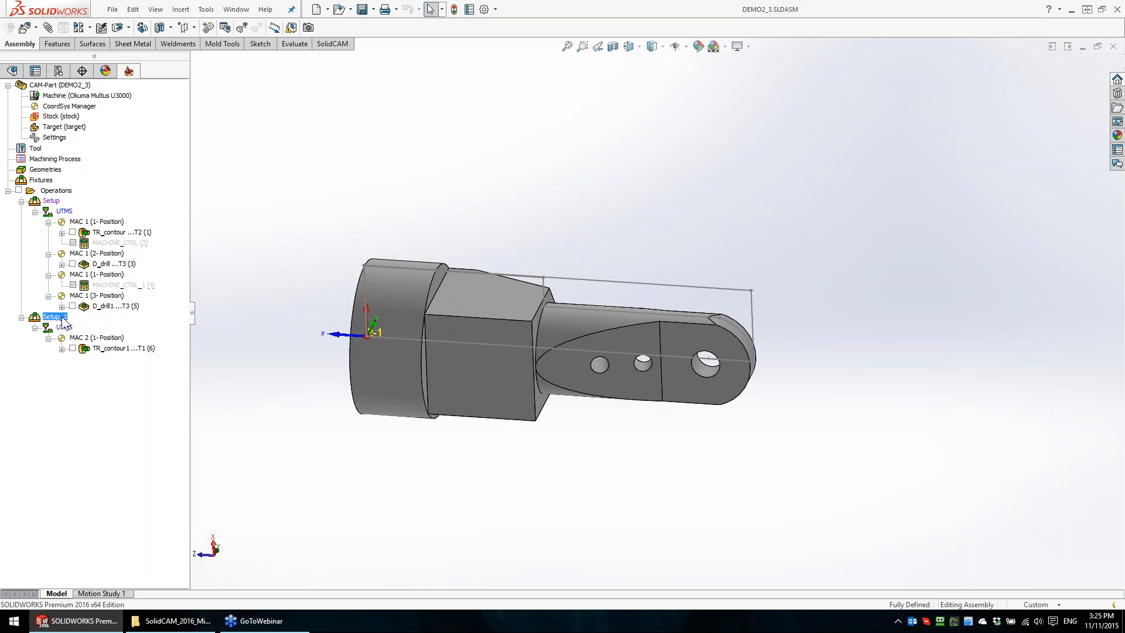
right_click(62, 317)
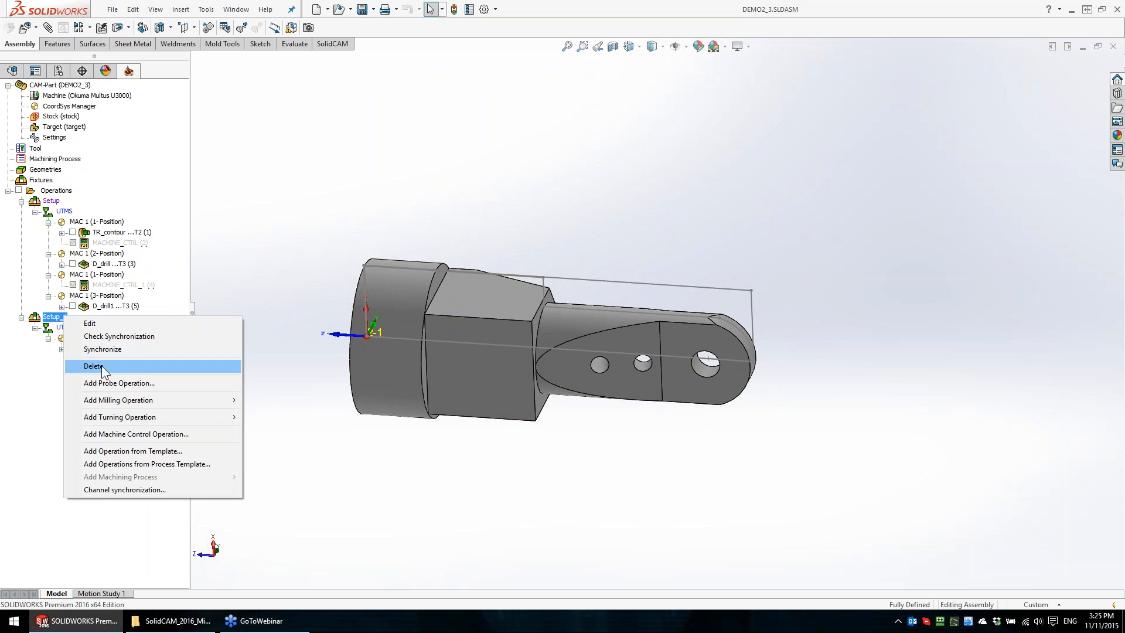
click(101, 365)
click(221, 469)
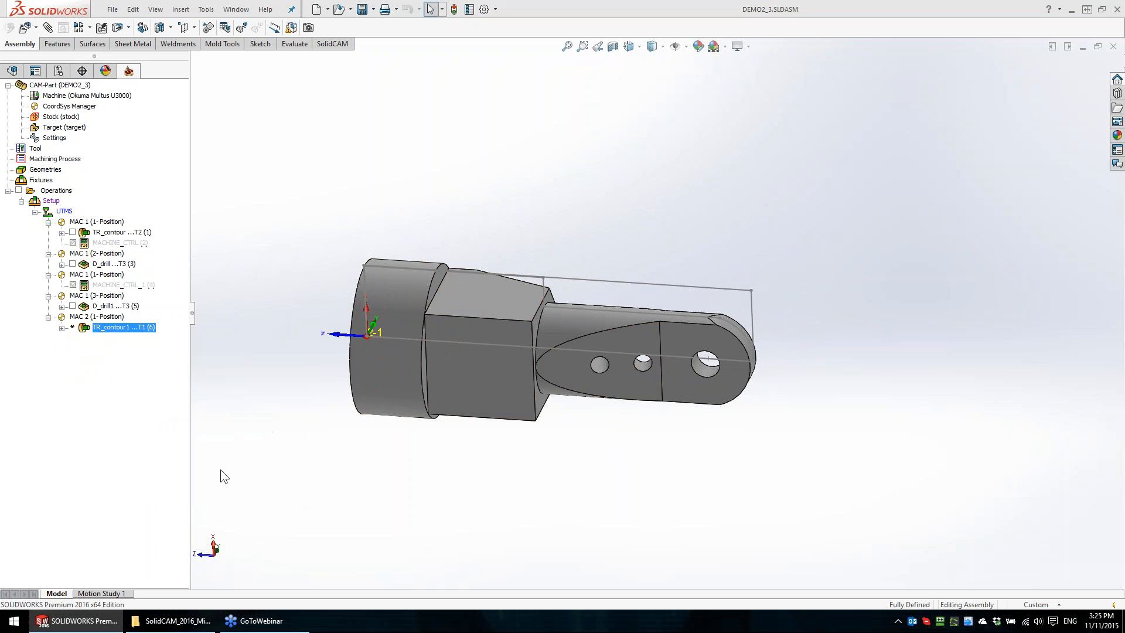
Set the submachine of the TR_contour1 turning operation to UTBS, then save and calculate it and close the operation
double_click(95, 326)
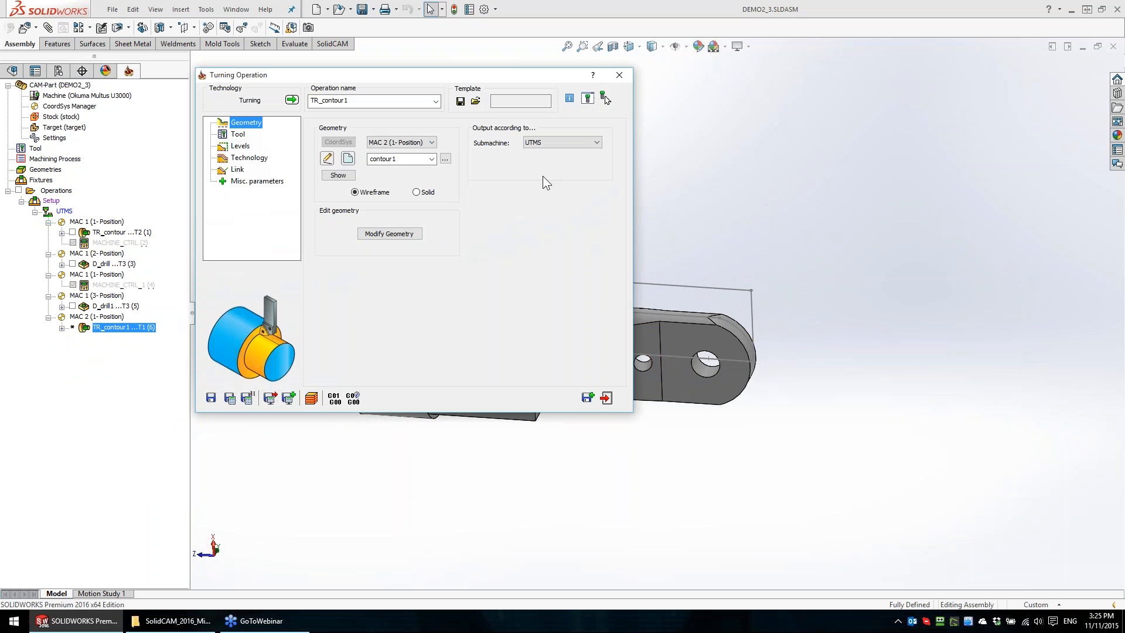
click(561, 142)
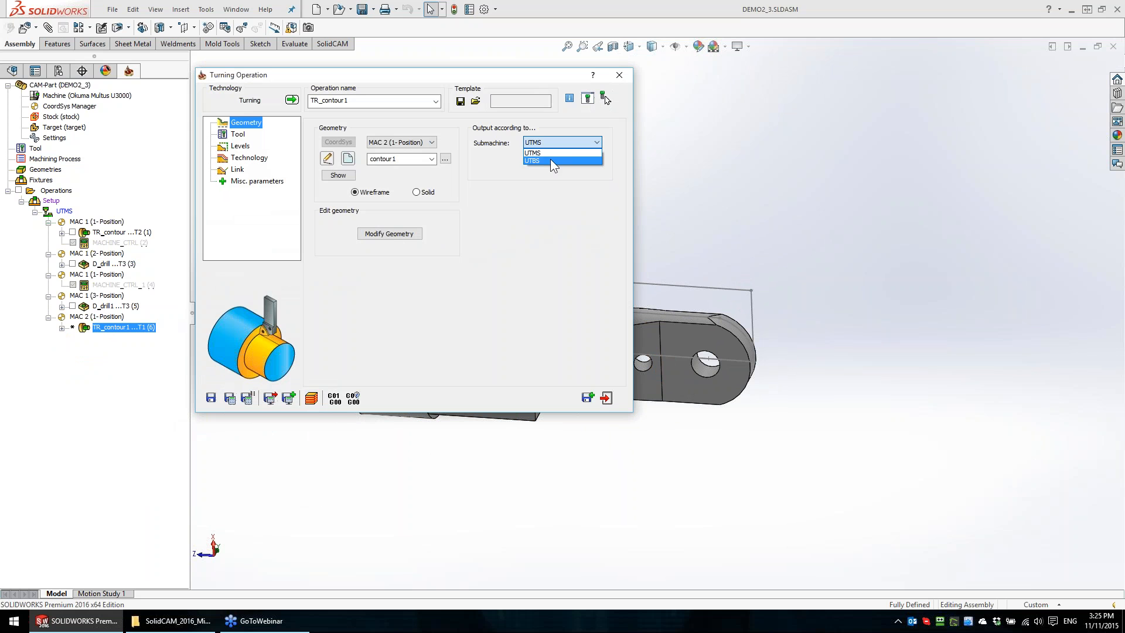
click(551, 161)
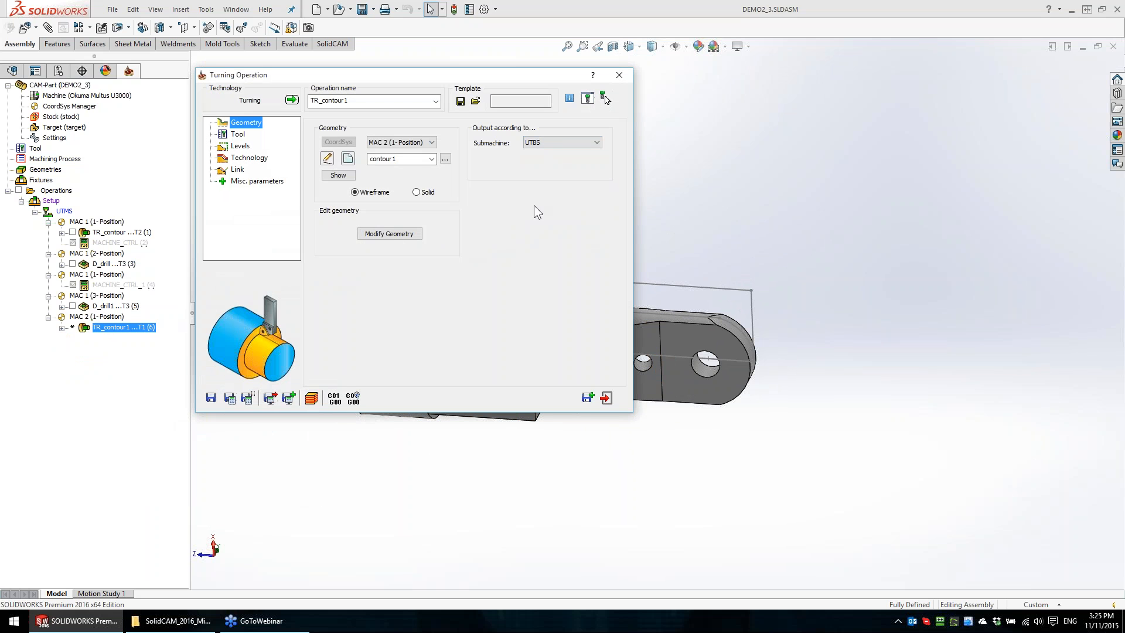
click(230, 398)
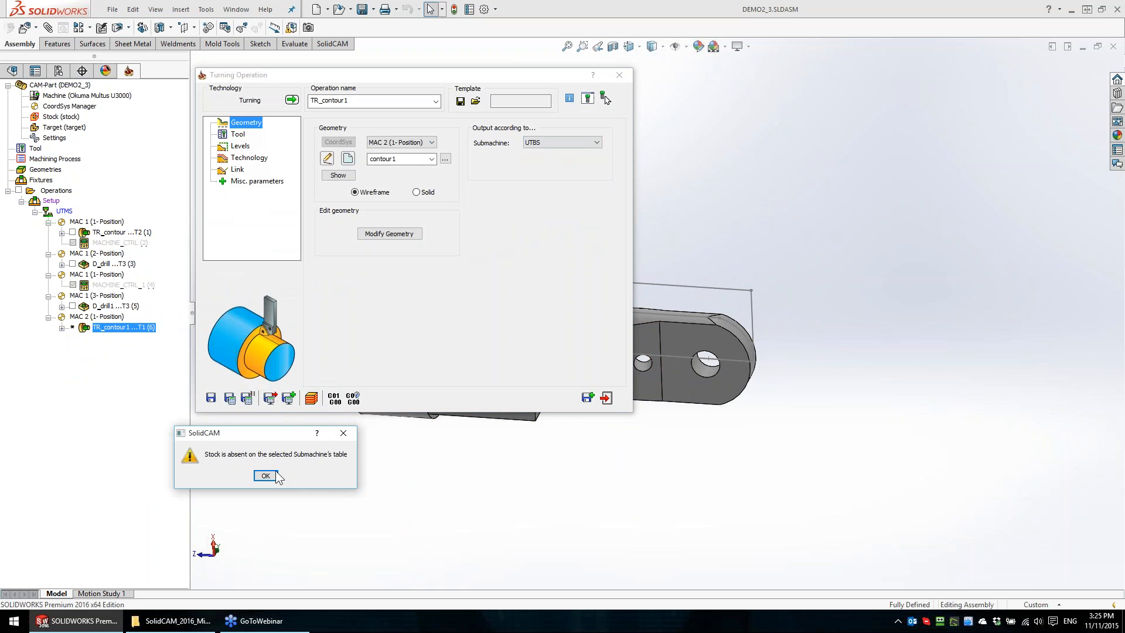
click(266, 475)
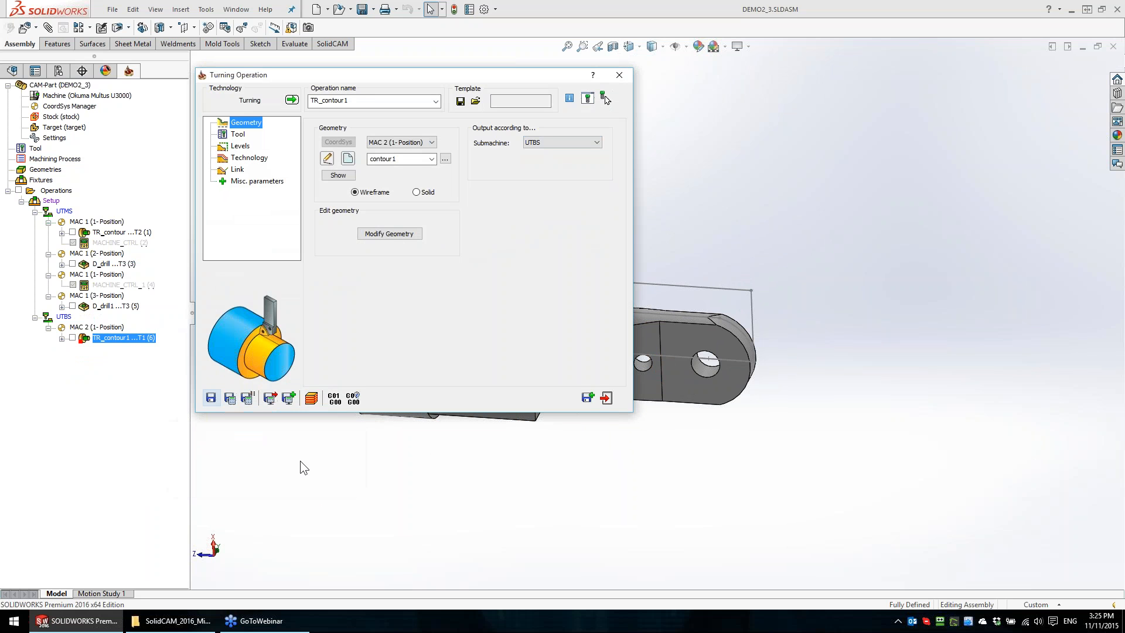
click(589, 397)
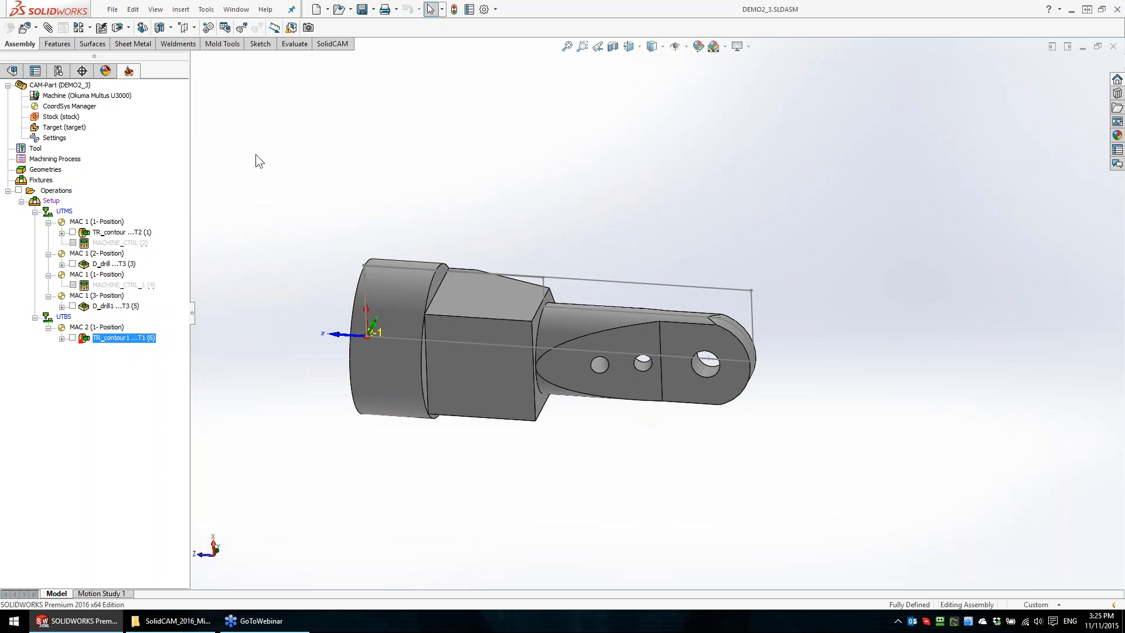
In the machine setup, set the BS table's home to MAC 2 (1-Position) and its Z offset to 540, and accept
right_click(108, 310)
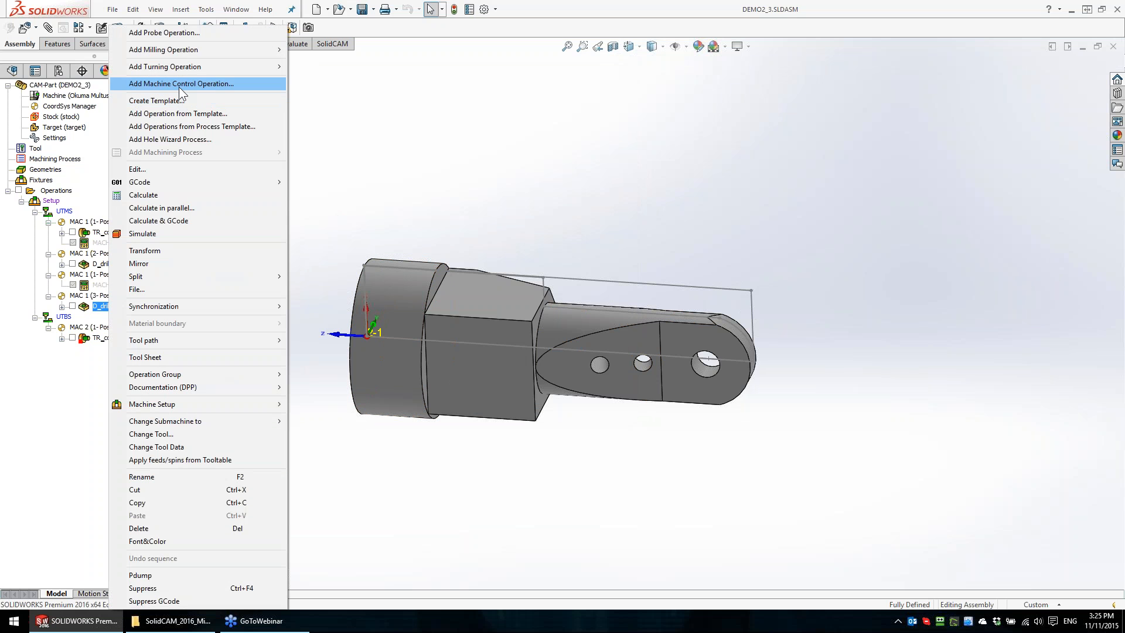
click(440, 165)
double_click(51, 200)
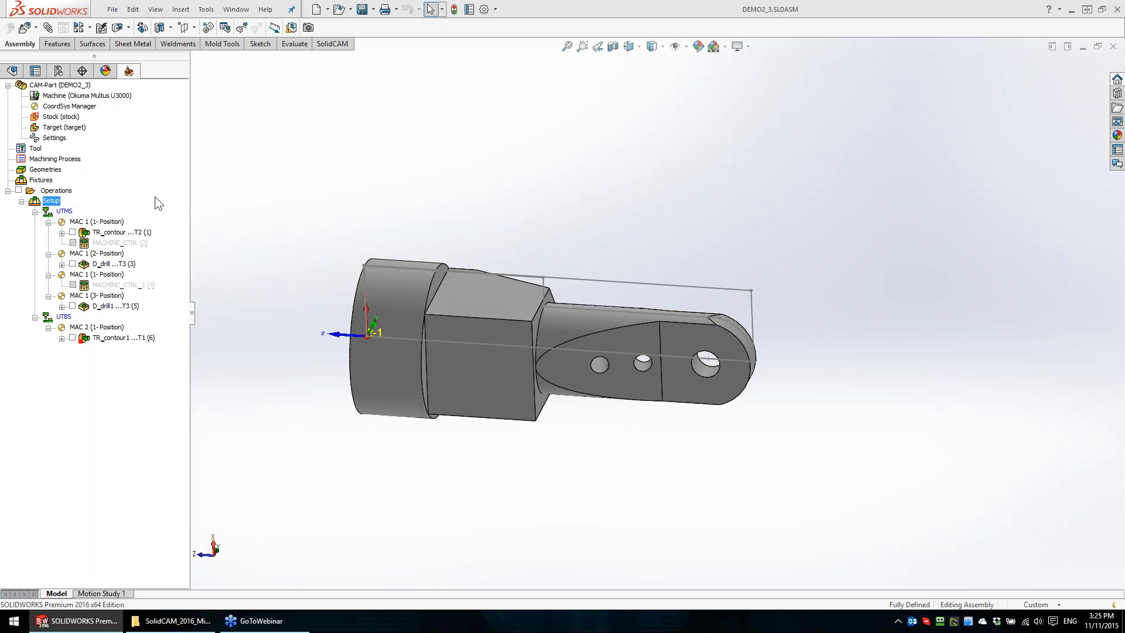
click(300, 144)
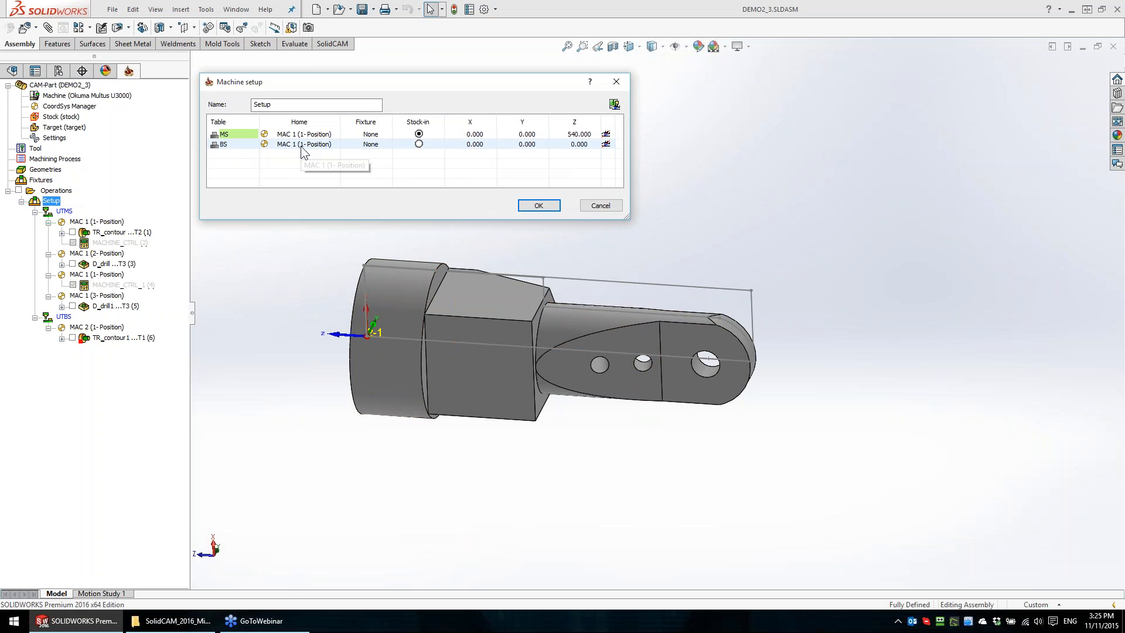
click(310, 145)
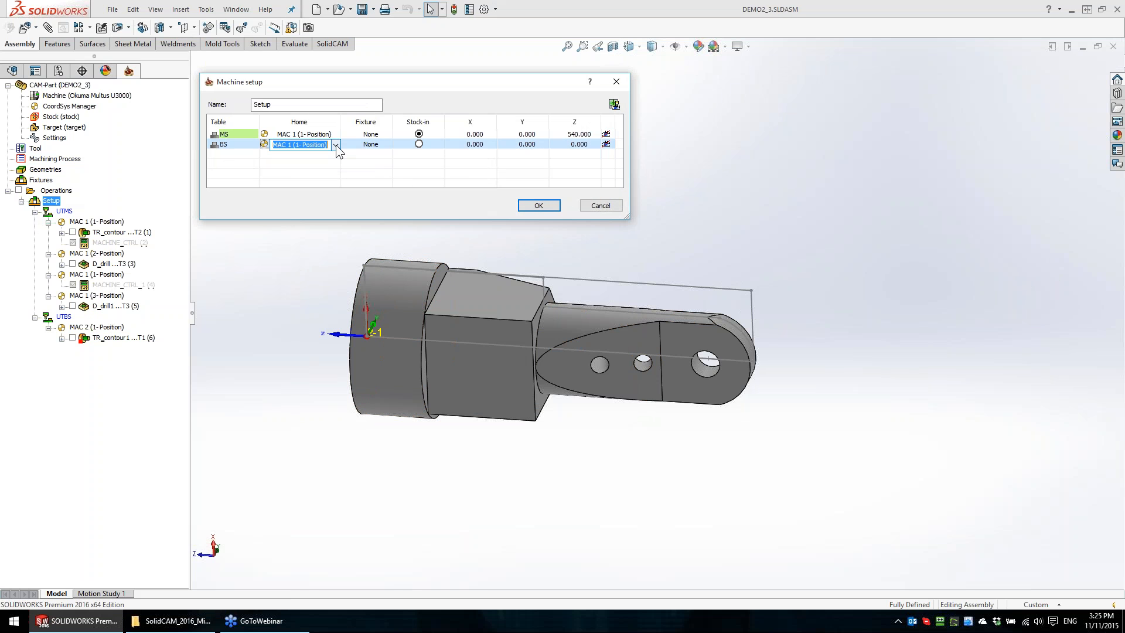
click(328, 146)
click(317, 164)
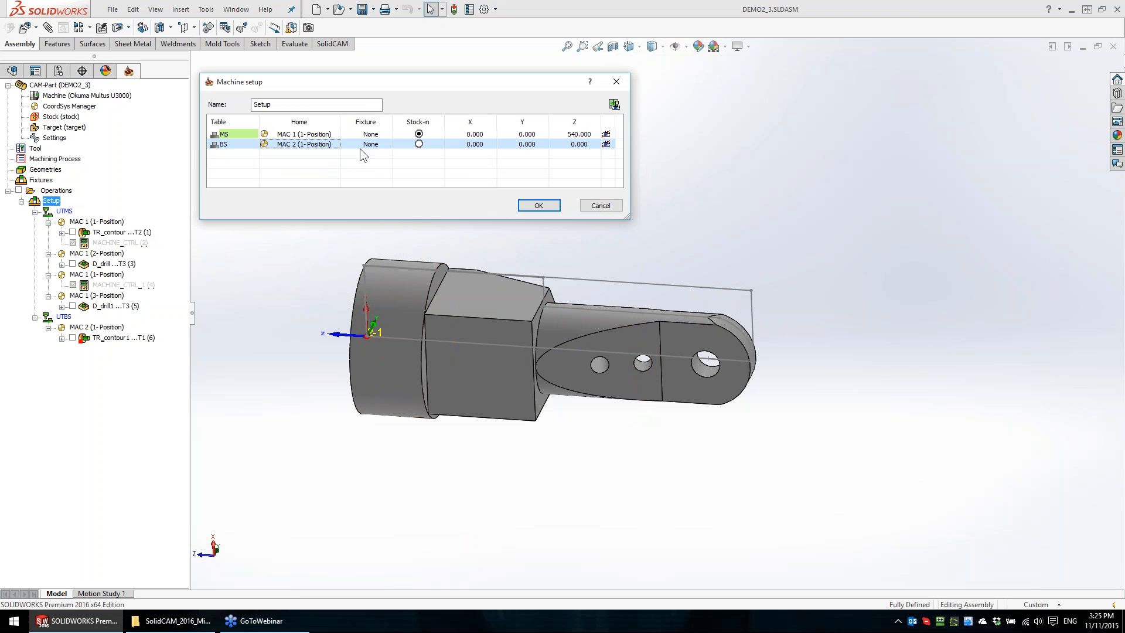
click(556, 145)
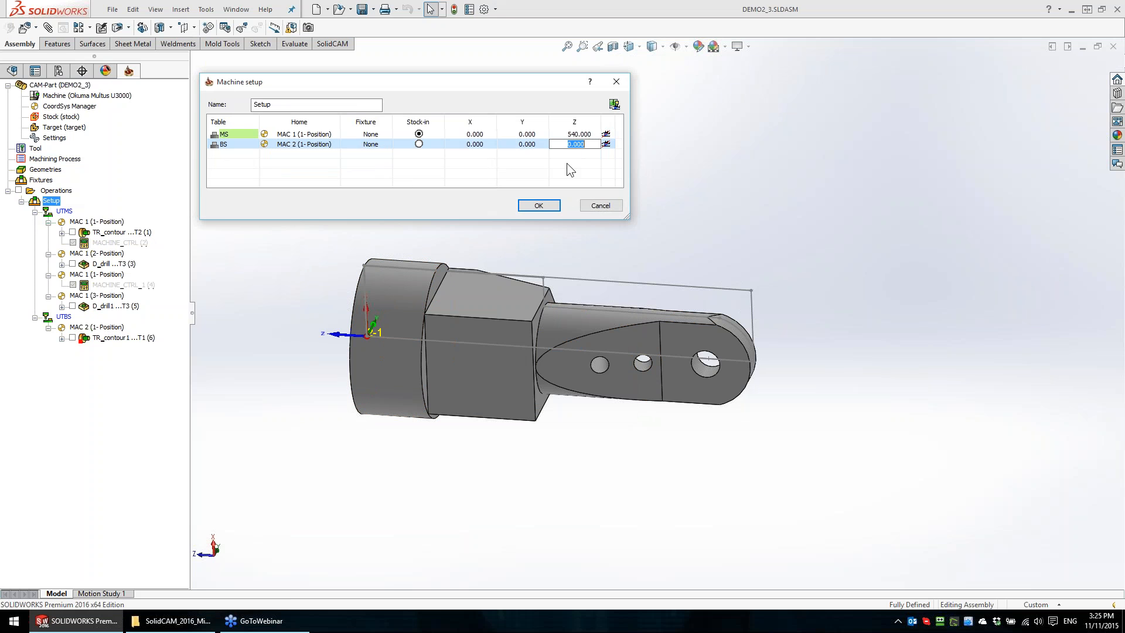
text(540)
click(568, 165)
click(538, 205)
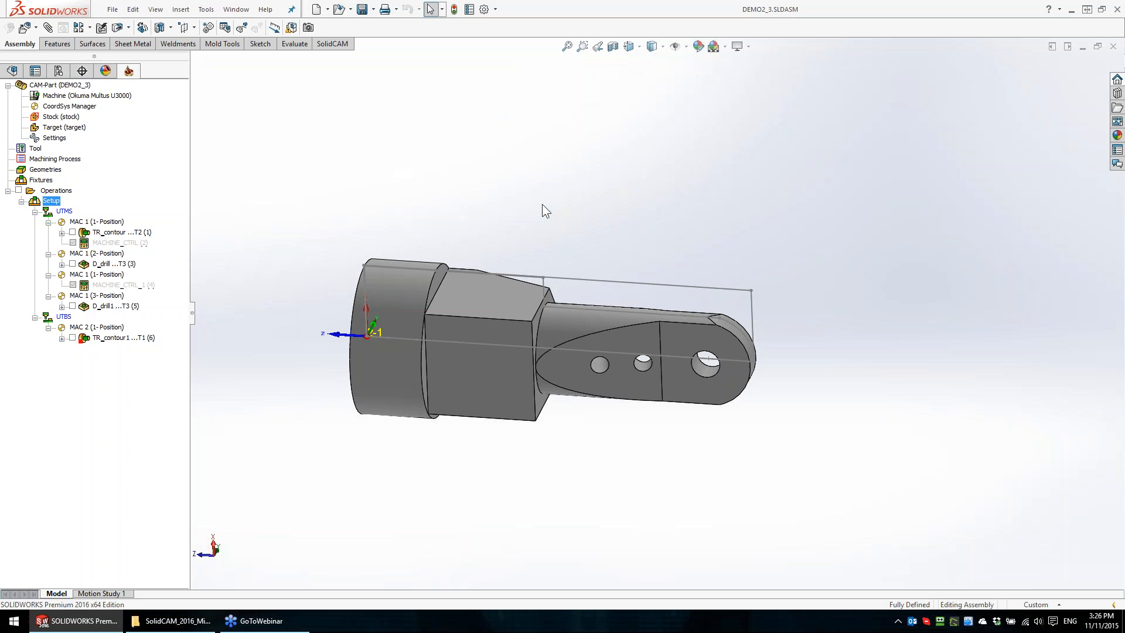
Add a machine control operation after D_drill1 with the CNC operator's Manual Stock Transfer to BS, and save it
right_click(122, 308)
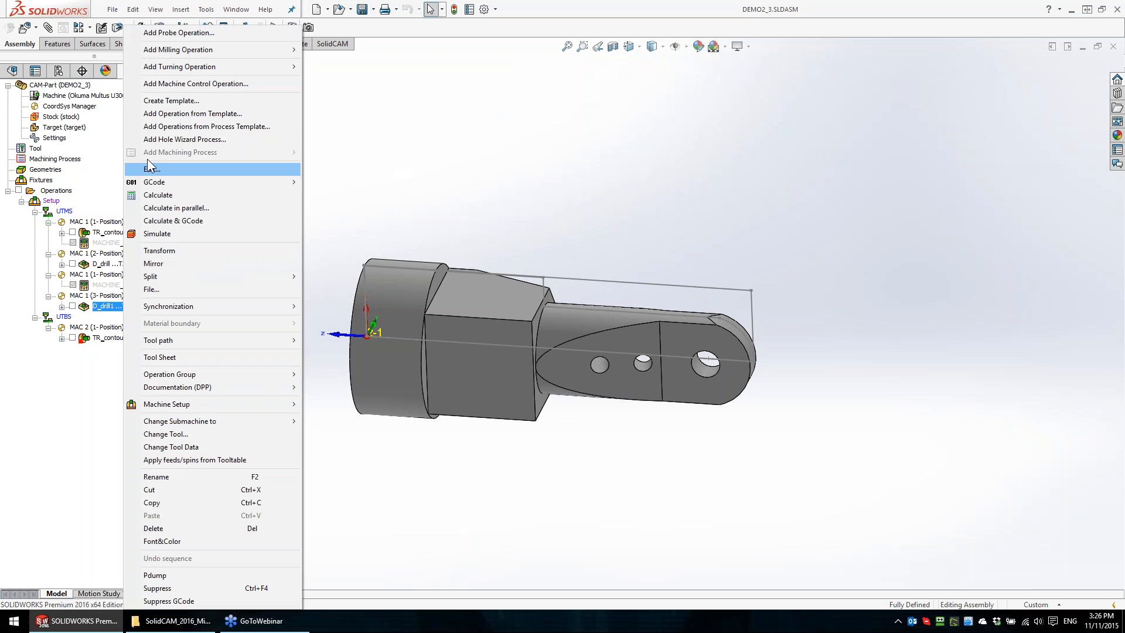
click(173, 84)
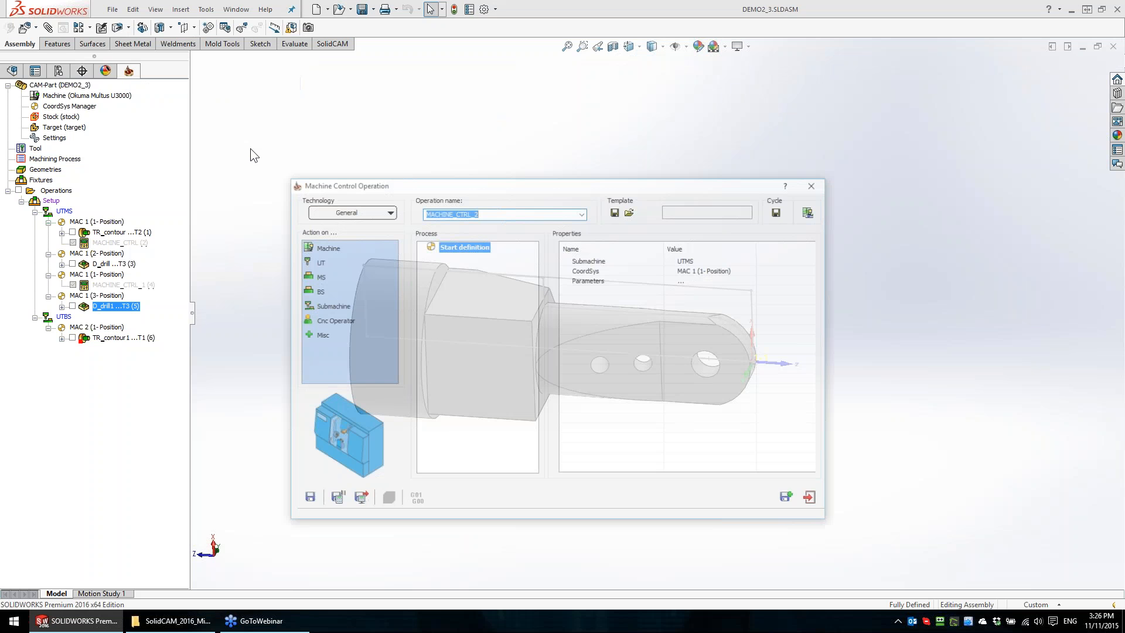
click(328, 321)
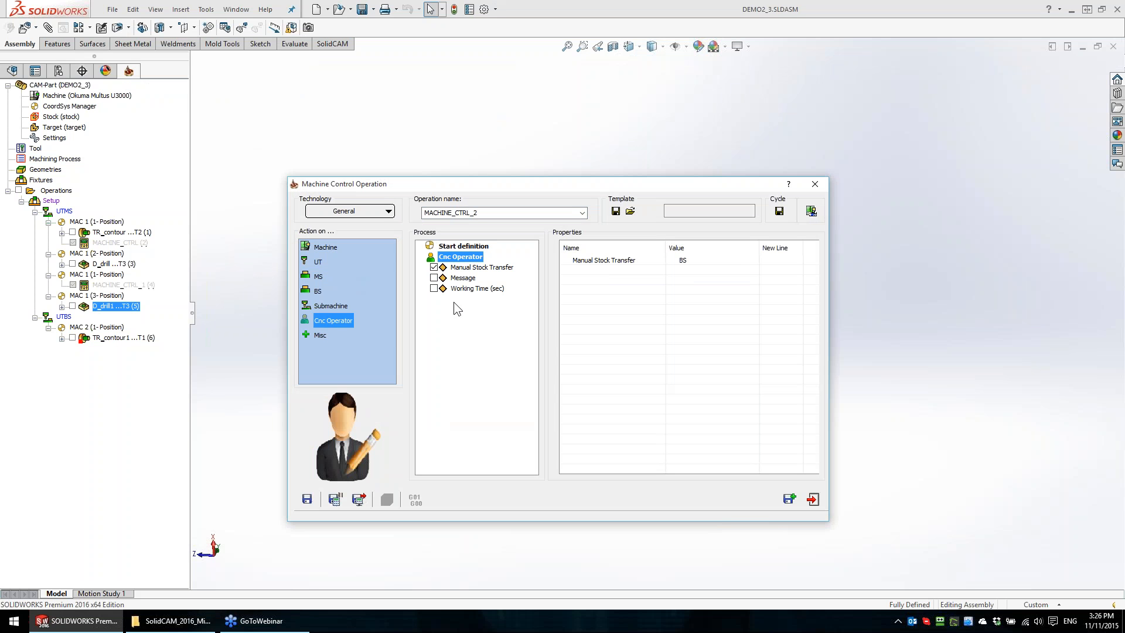
click(477, 268)
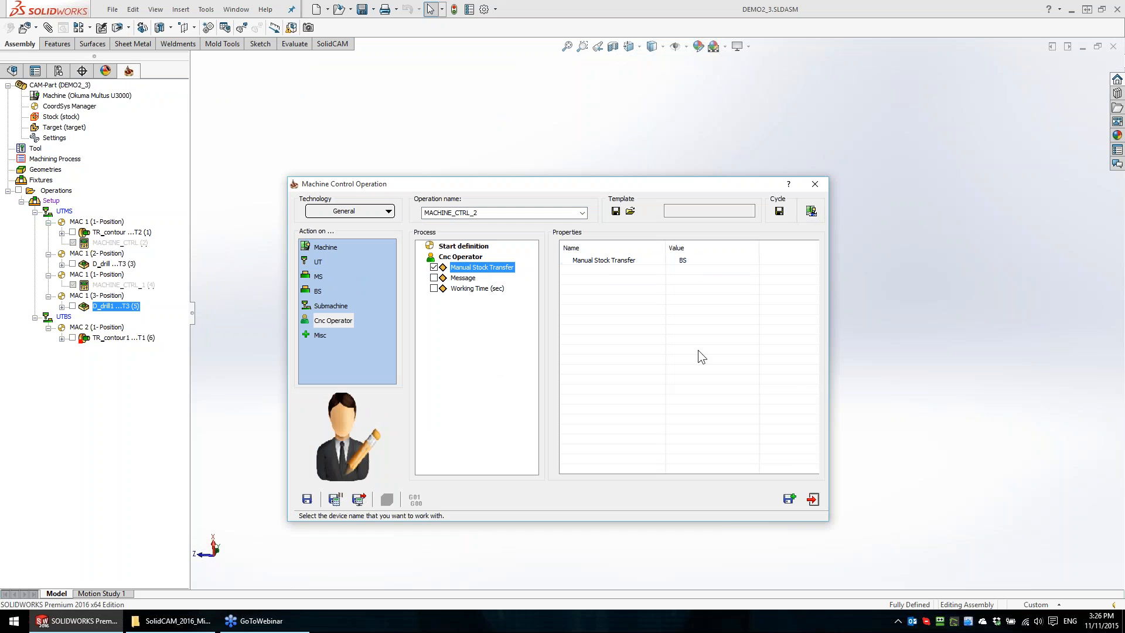
click(335, 498)
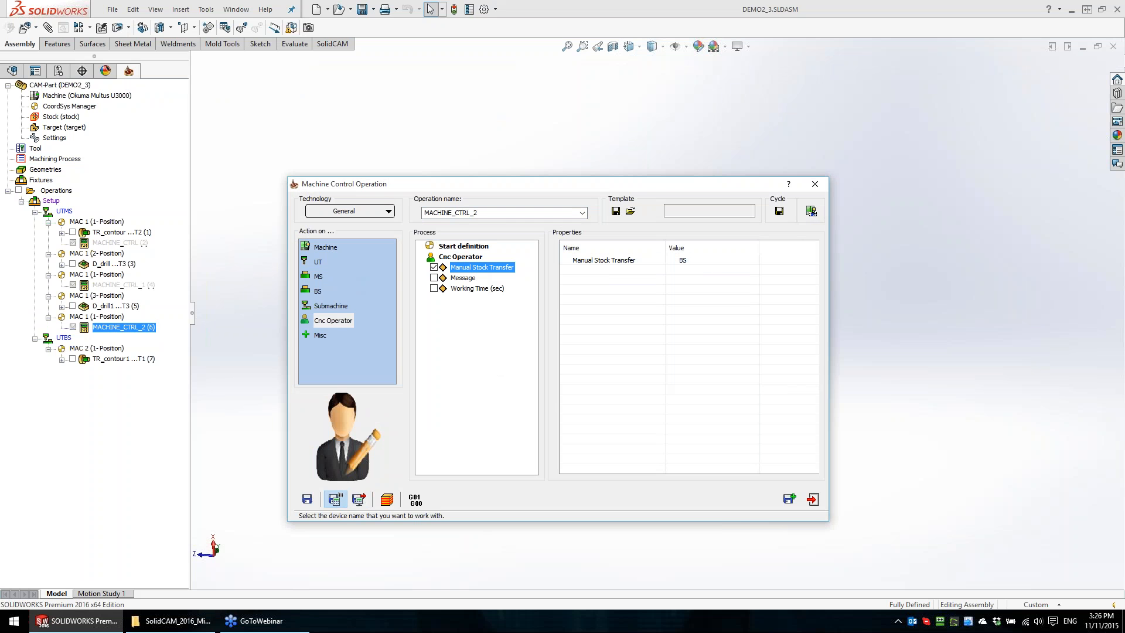
click(813, 499)
click(101, 358)
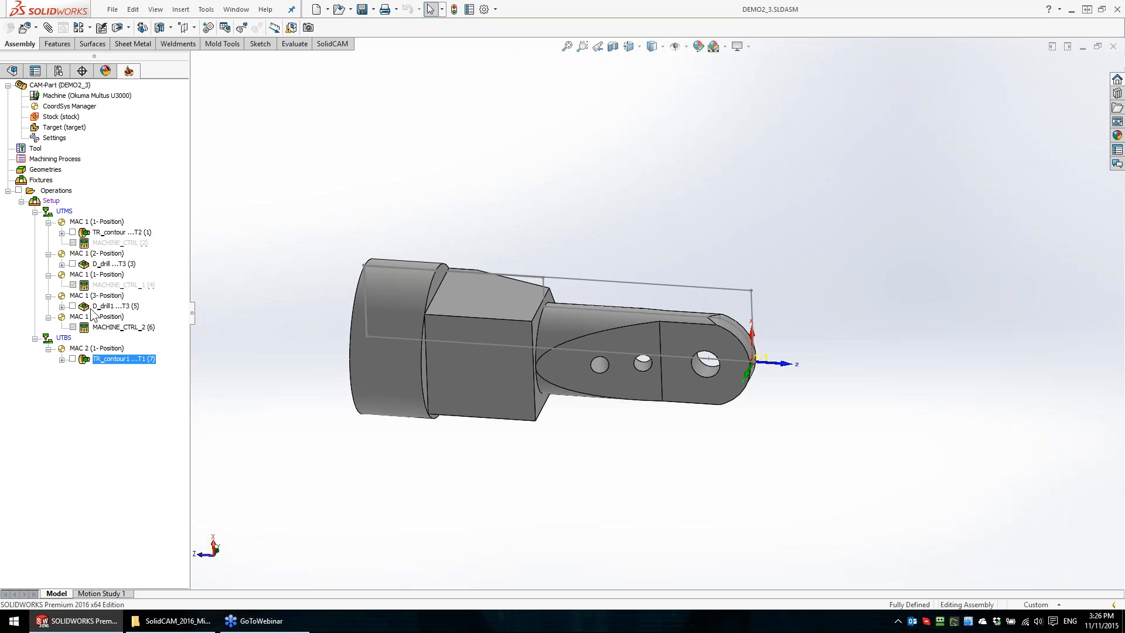
Calculate all operations of the CAM-Part and confirm recalculating the ones already calculated
right_click(65, 195)
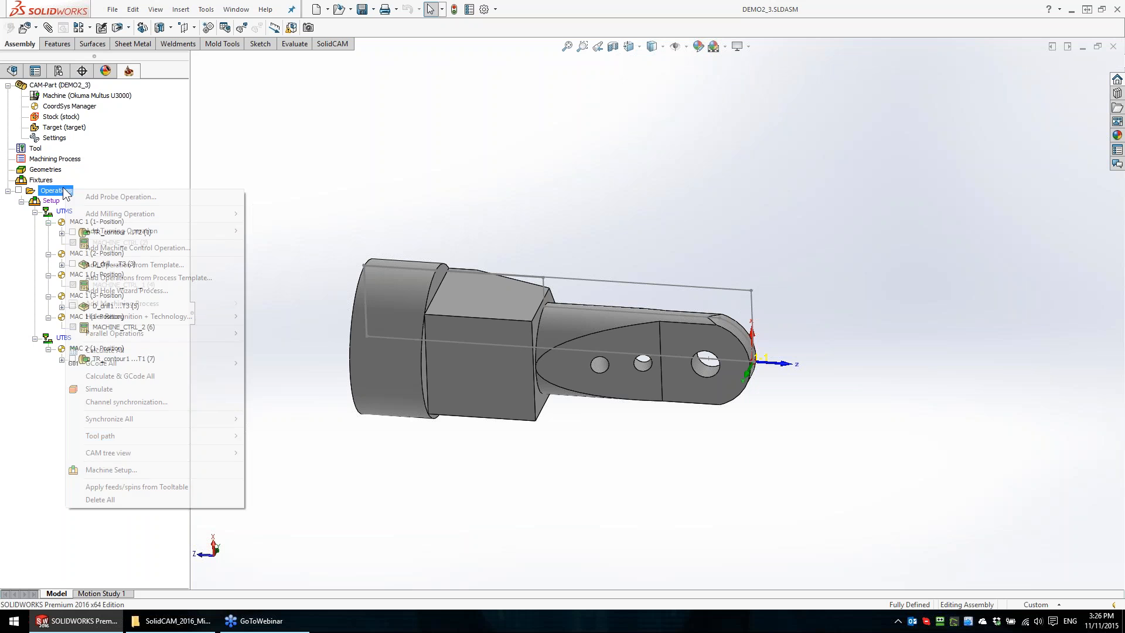
click(117, 352)
click(242, 472)
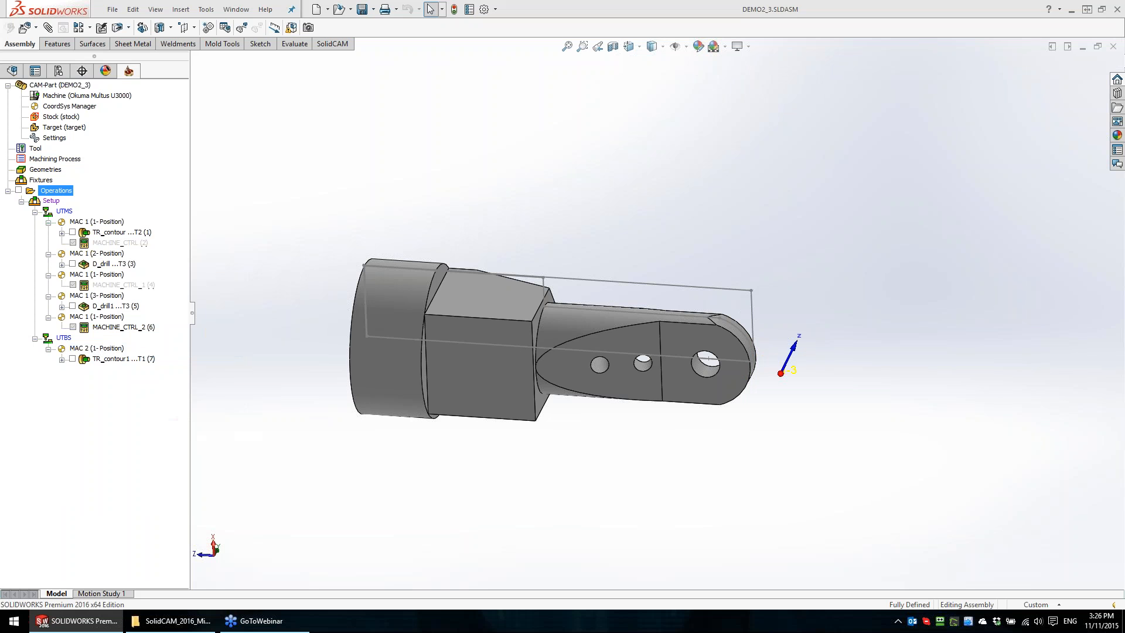
Start the Machine Simulation for all operations and show the complete machine with its housing
right_click(65, 195)
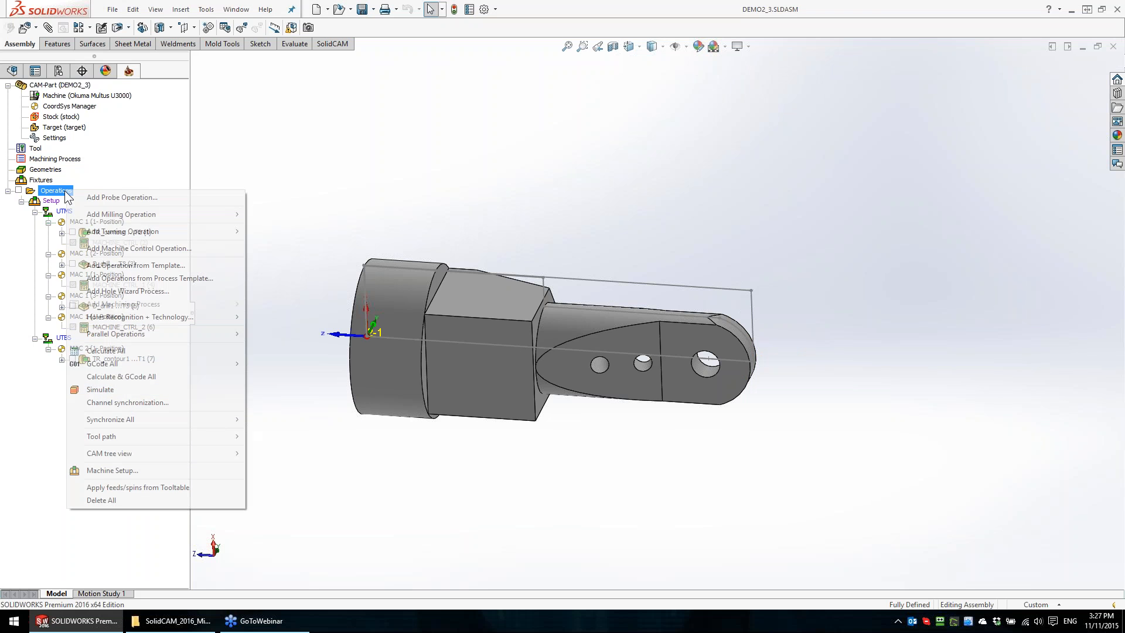
click(128, 388)
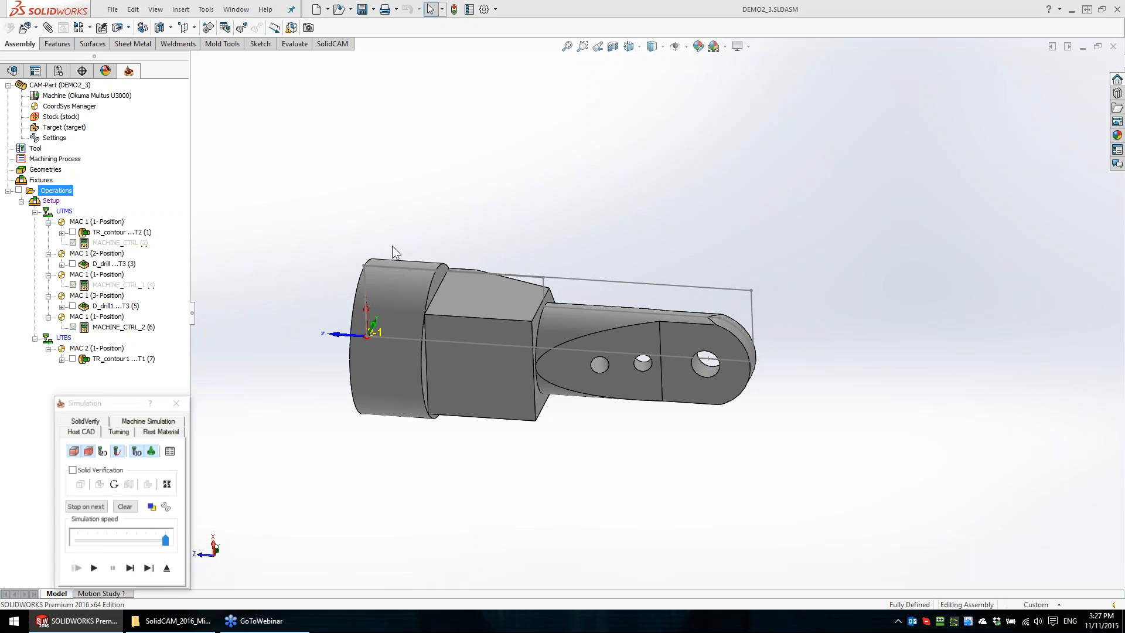
click(176, 421)
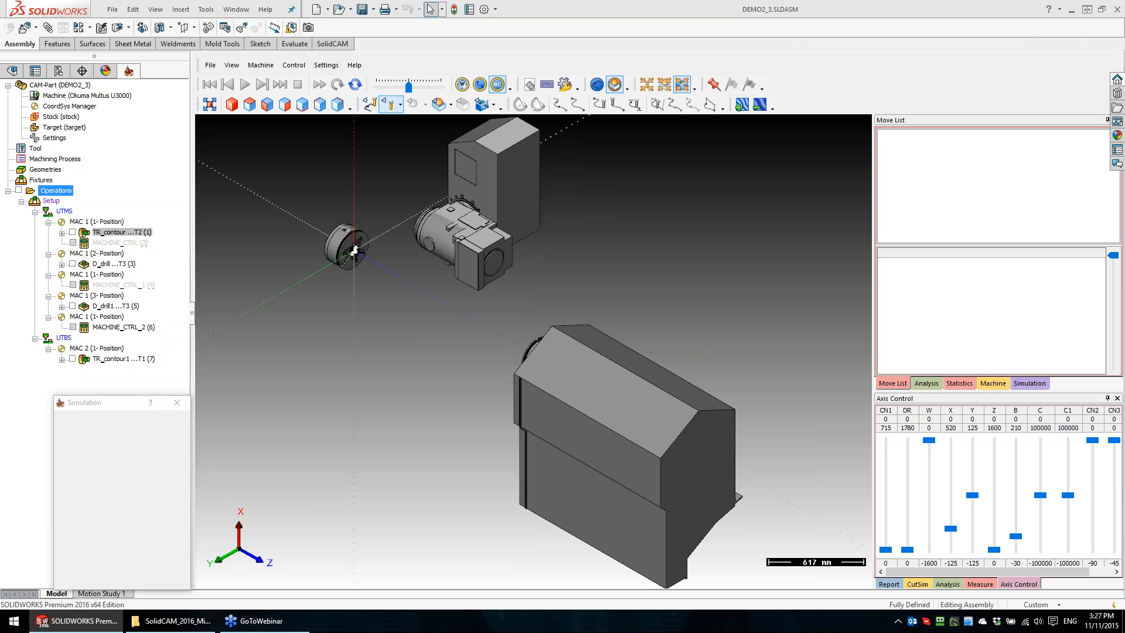
click(481, 103)
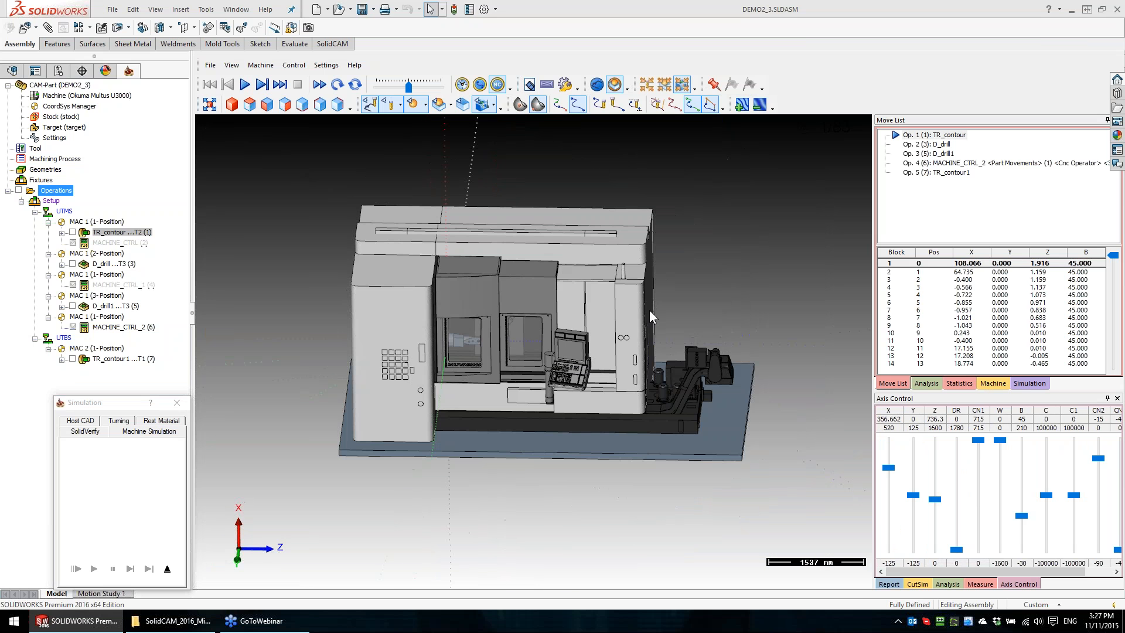
scroll(533, 346, up, 5)
mouse_move(588, 341)
middle_down()
mouse_move(613, 340)
mouse_move(628, 321)
mouse_move(592, 325)
middle_up()
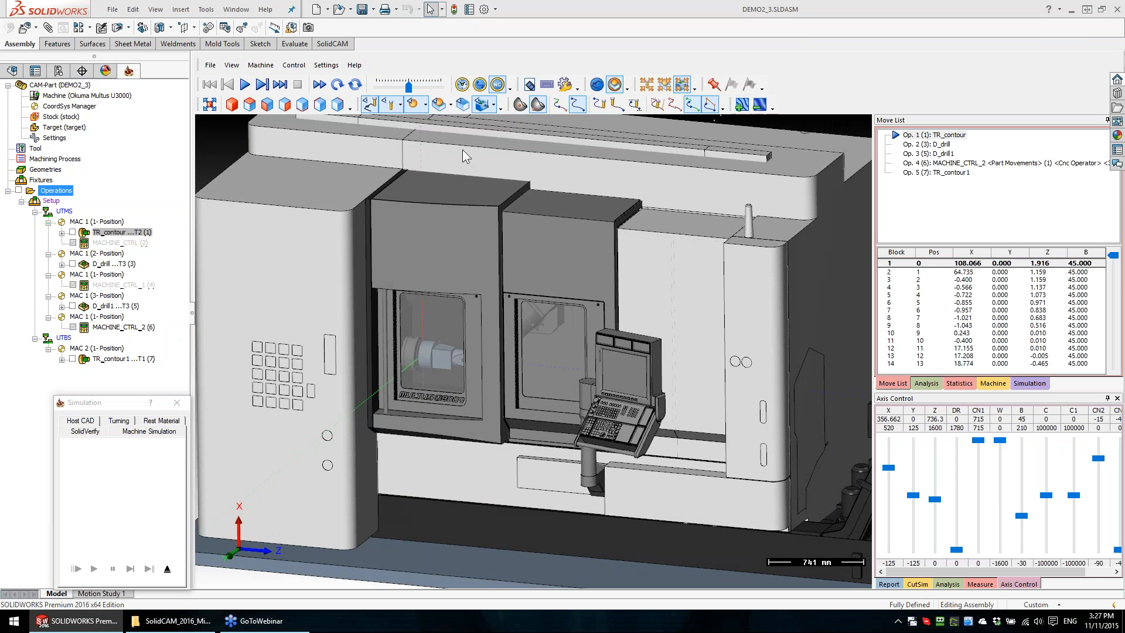
Make the machine housing transparent, then hide it to inspect the spindles, milling head and part
click(481, 104)
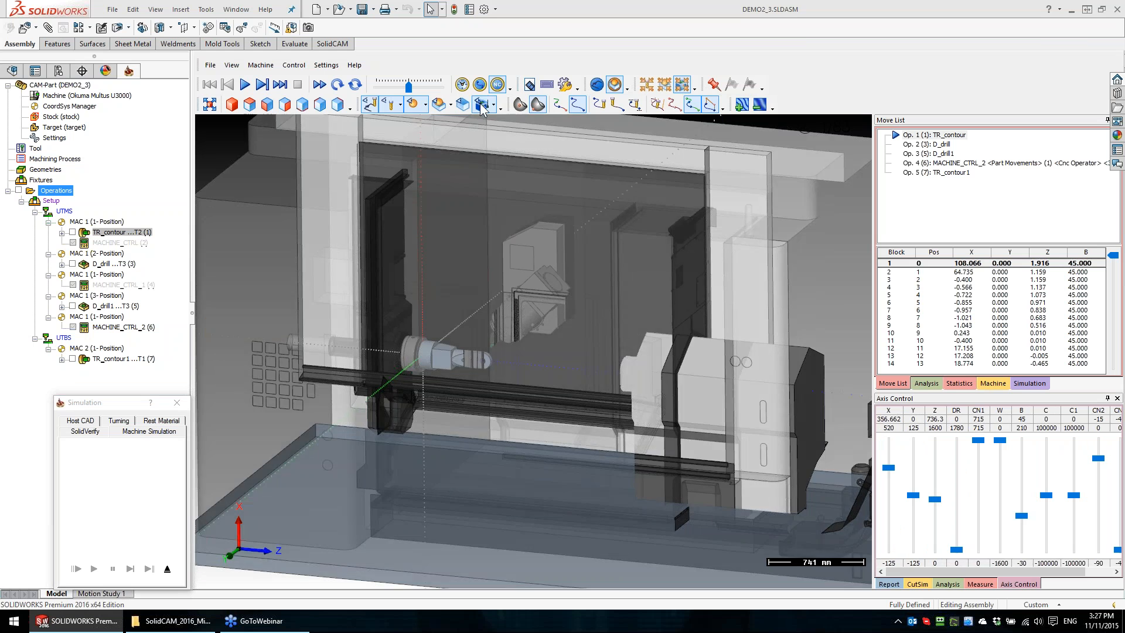
click(482, 104)
scroll(577, 393, up, 3)
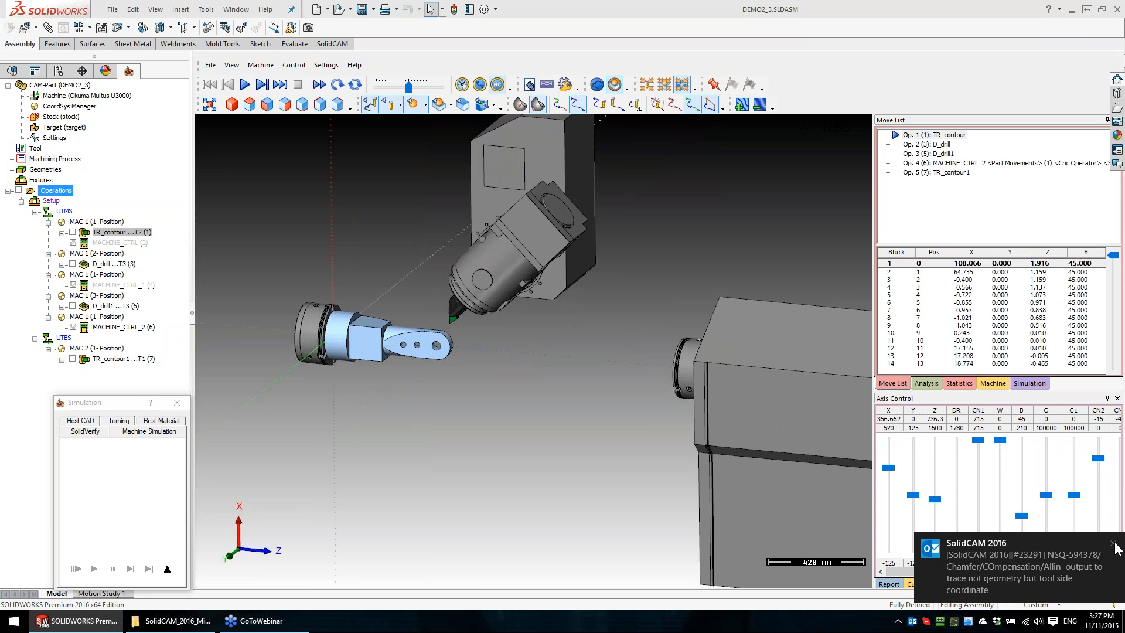
middle_drag(517, 369, 528, 356)
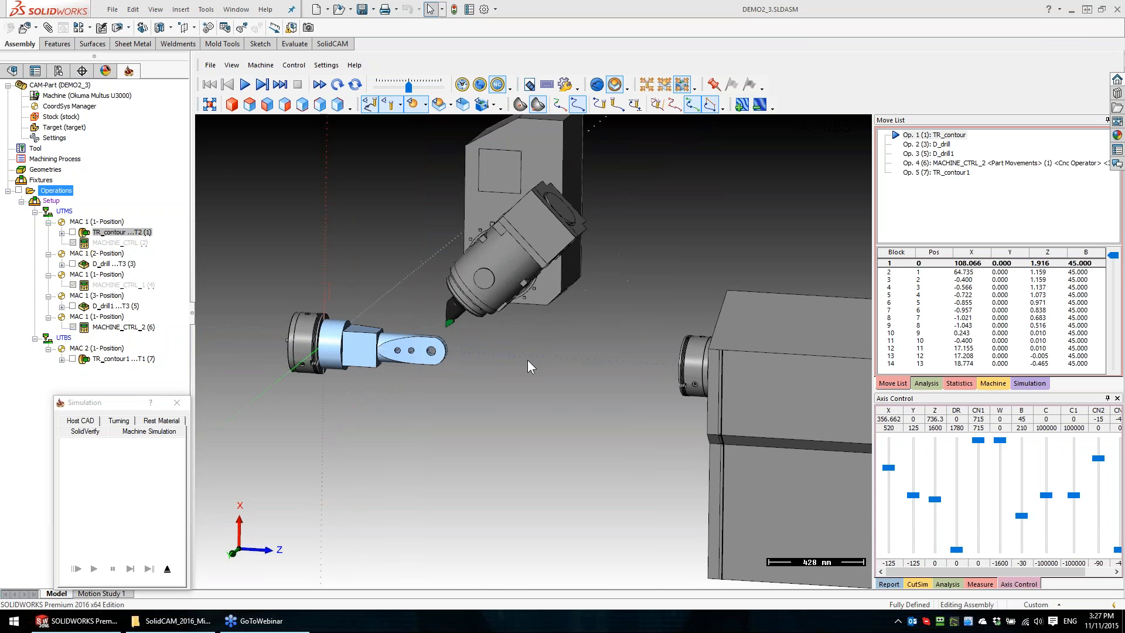
scroll(351, 352, up, 2)
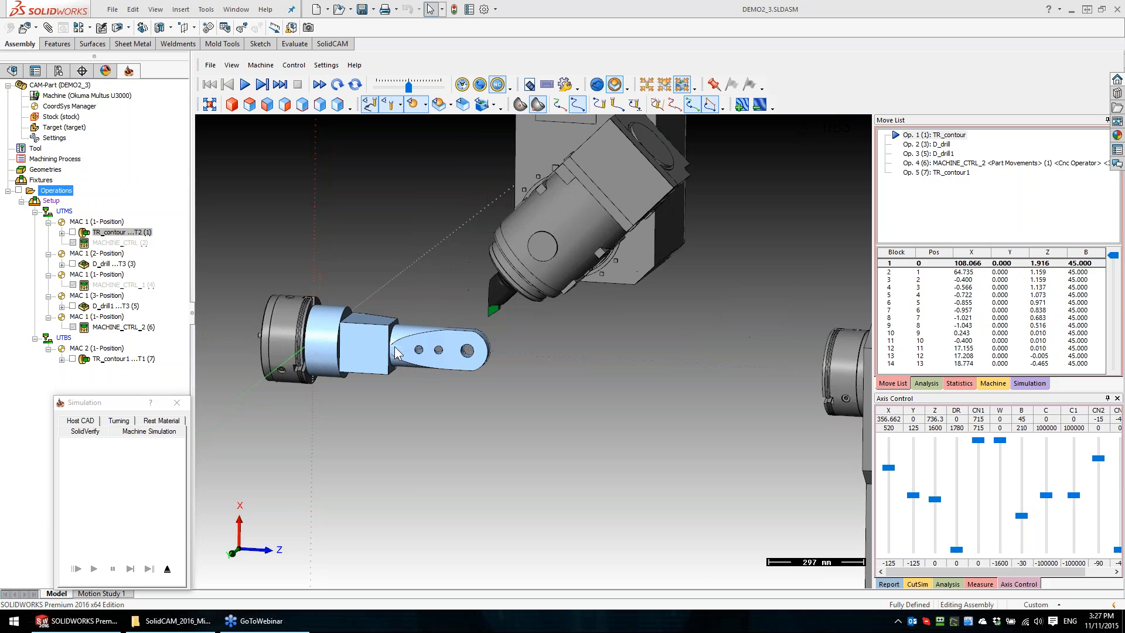
Move through the simulated TR_contour moves up to the start of D_drill and examine the head's orientation
middle_drag(374, 361, 431, 369)
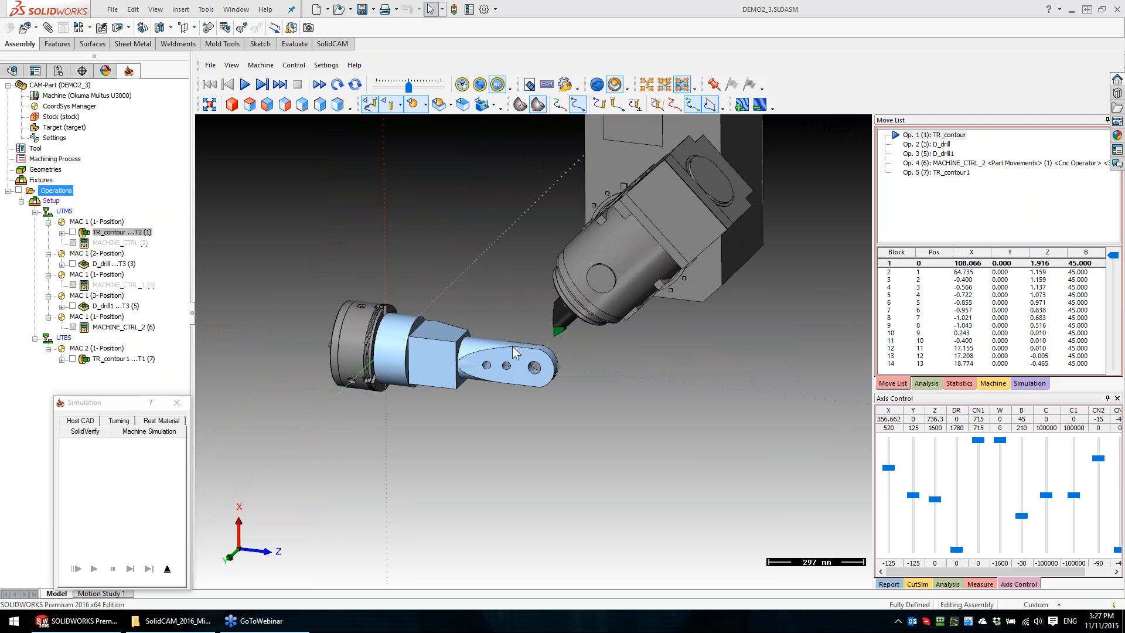
scroll(1000, 303, down, 2)
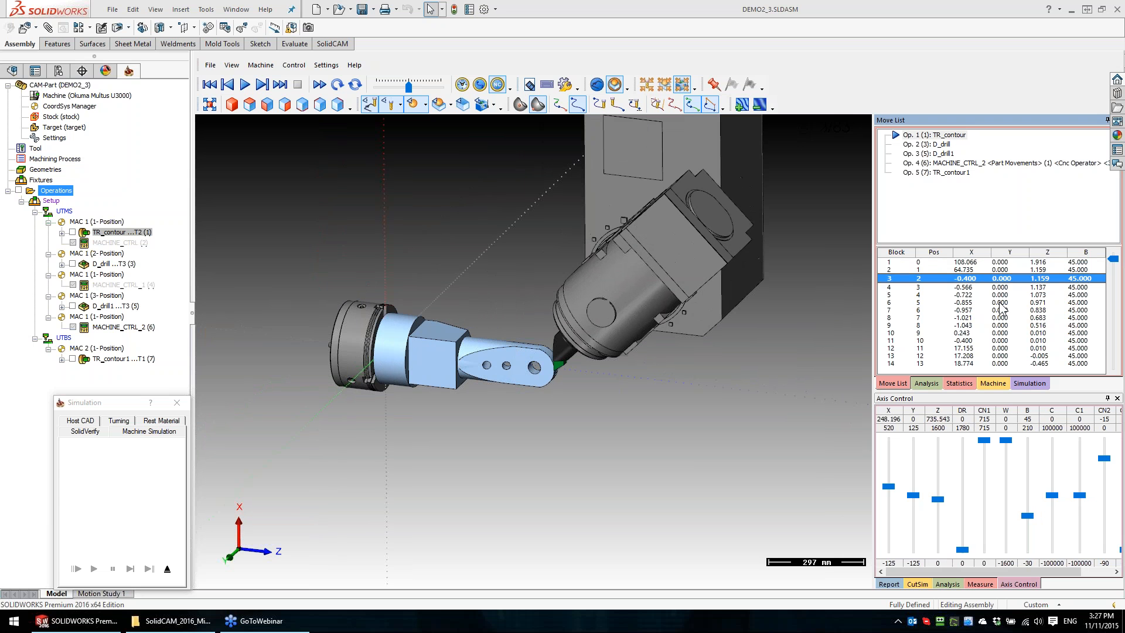
mouse_move(566, 335)
middle_down()
mouse_move(600, 298)
mouse_move(561, 332)
middle_up()
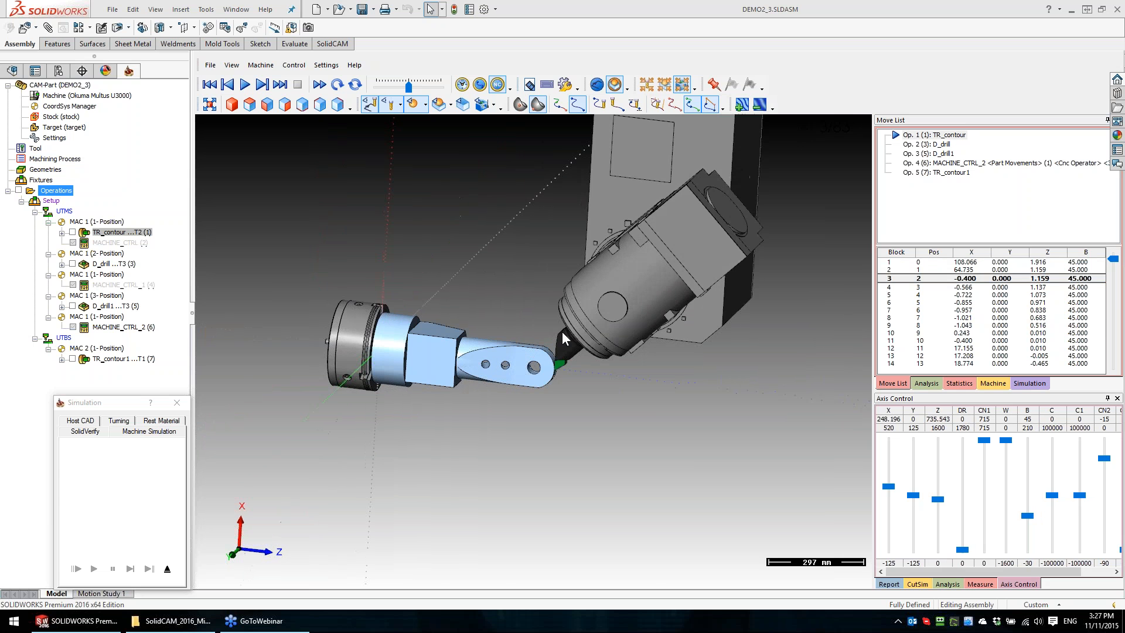
scroll(1011, 323, down, 3)
drag(1112, 265, 1113, 370)
scroll(967, 302, down, 1)
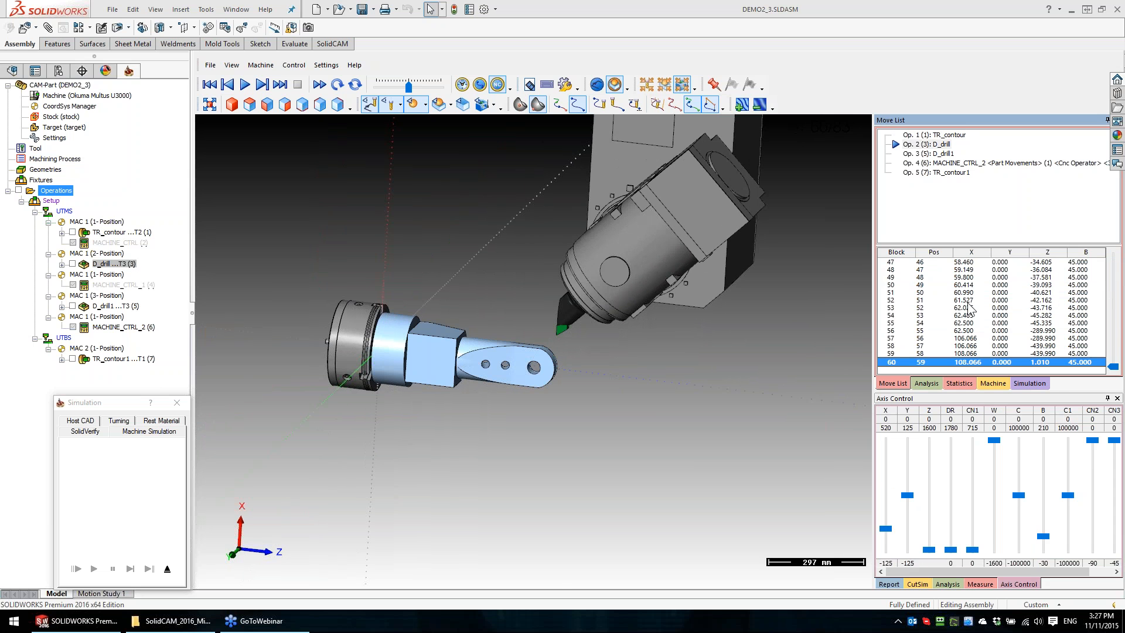
middle_drag(517, 427, 546, 355)
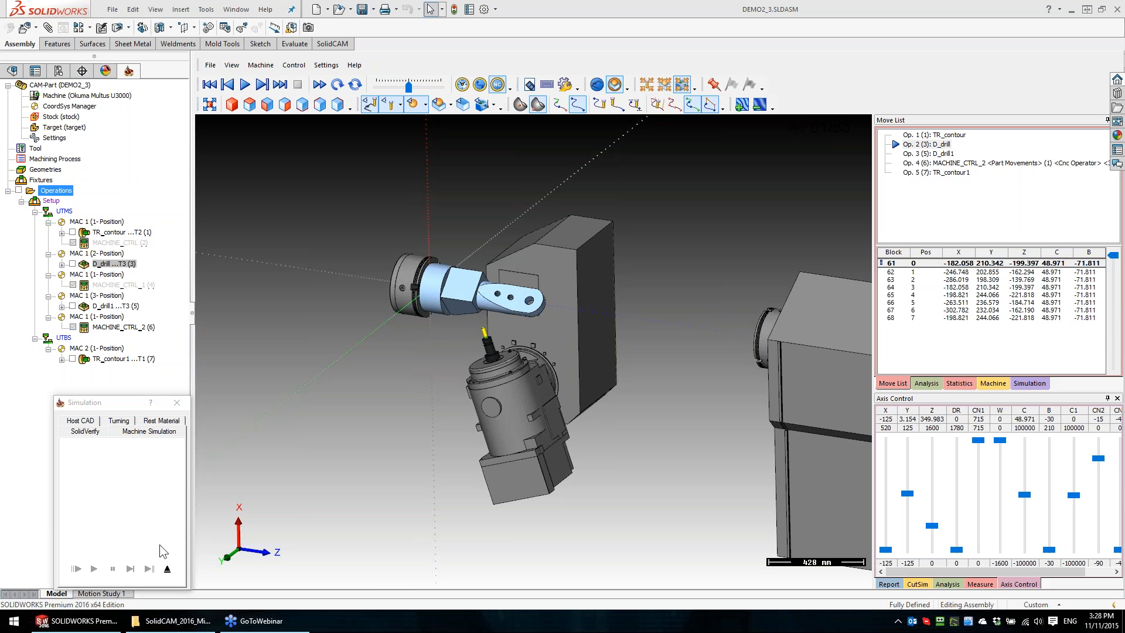
Exit the simulation, set D_drill's 5th axis to First Angles Pair and recalculate it, and check the same setting in D_drill1
click(168, 571)
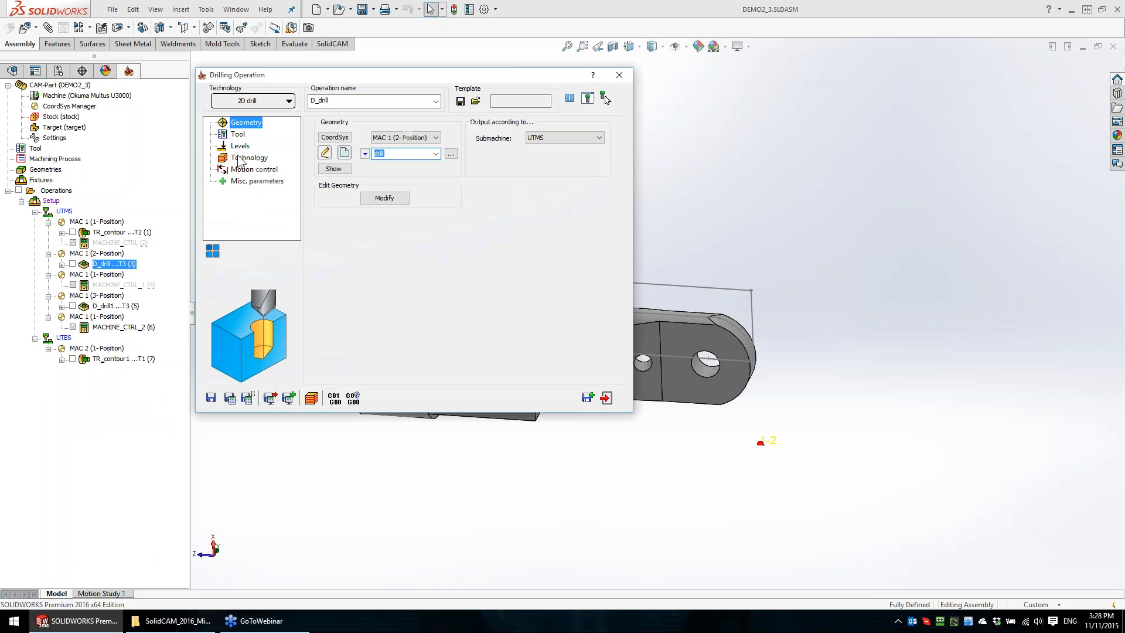
click(244, 170)
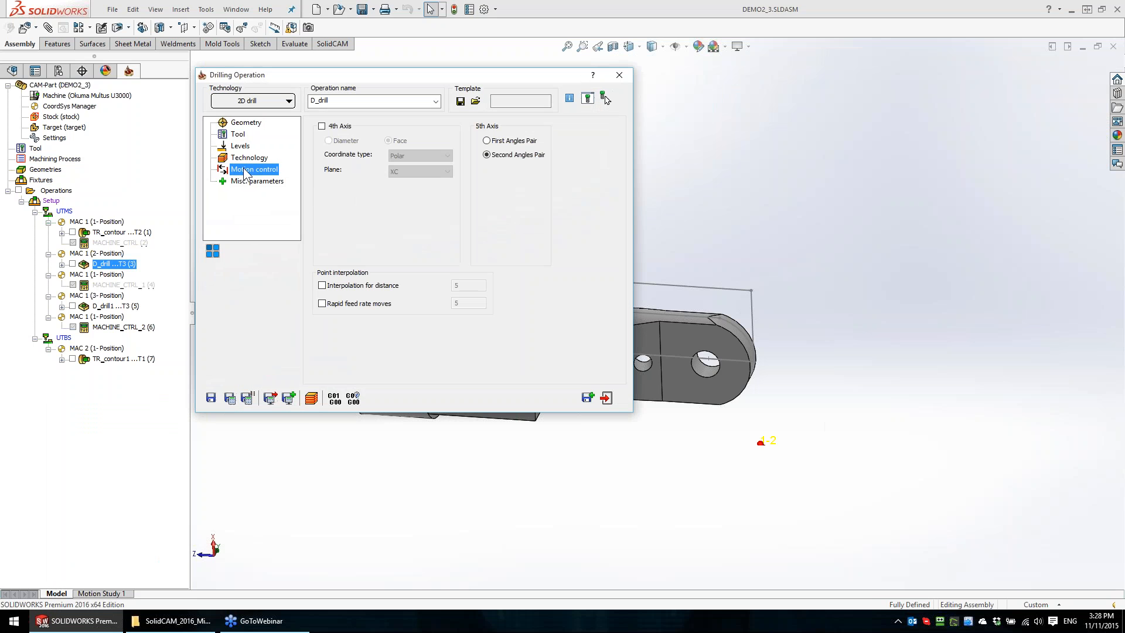
click(487, 141)
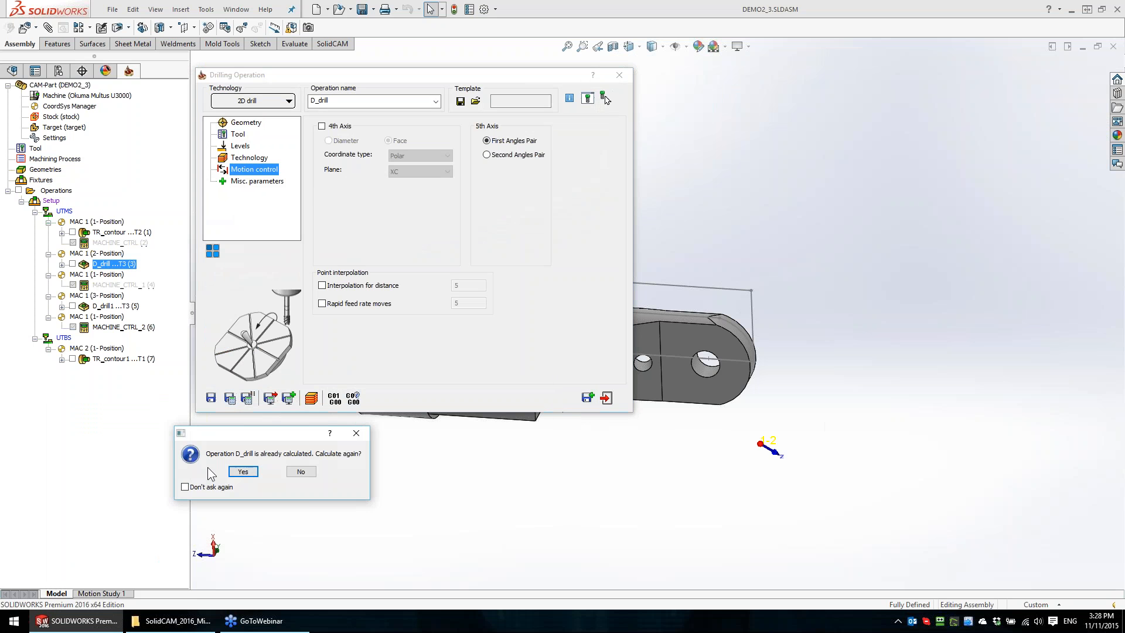
click(245, 473)
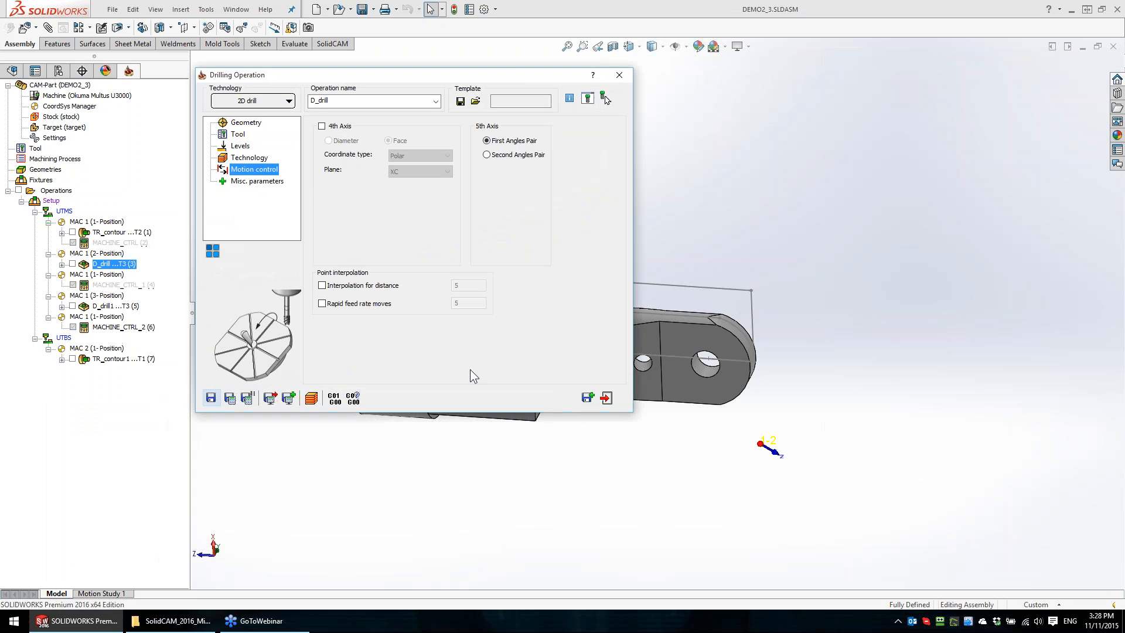
click(607, 398)
click(115, 305)
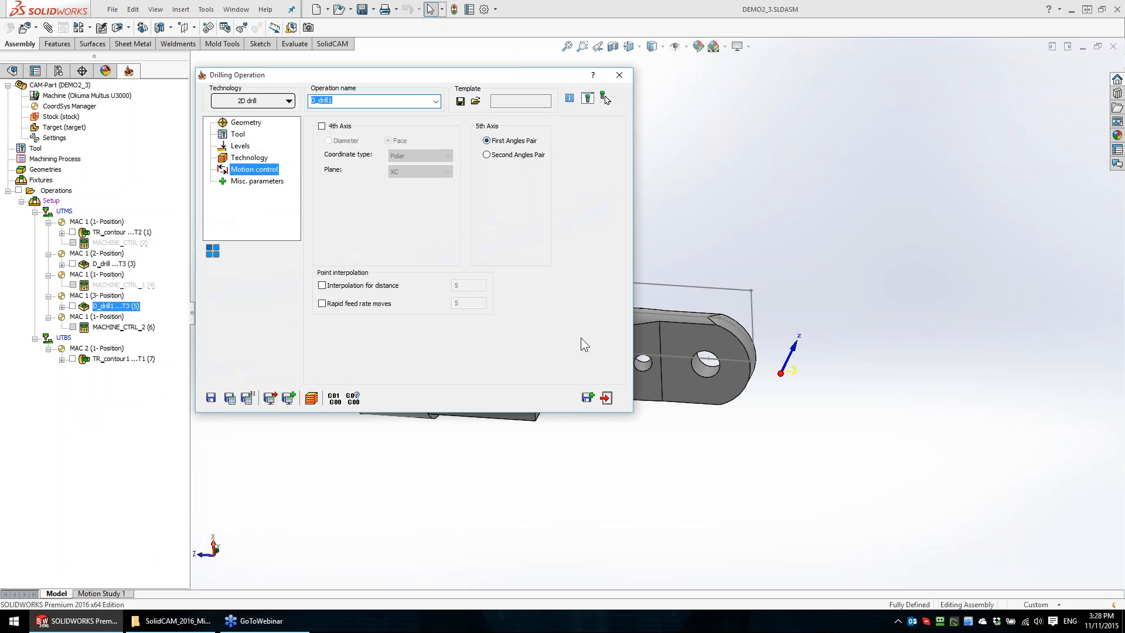
click(605, 399)
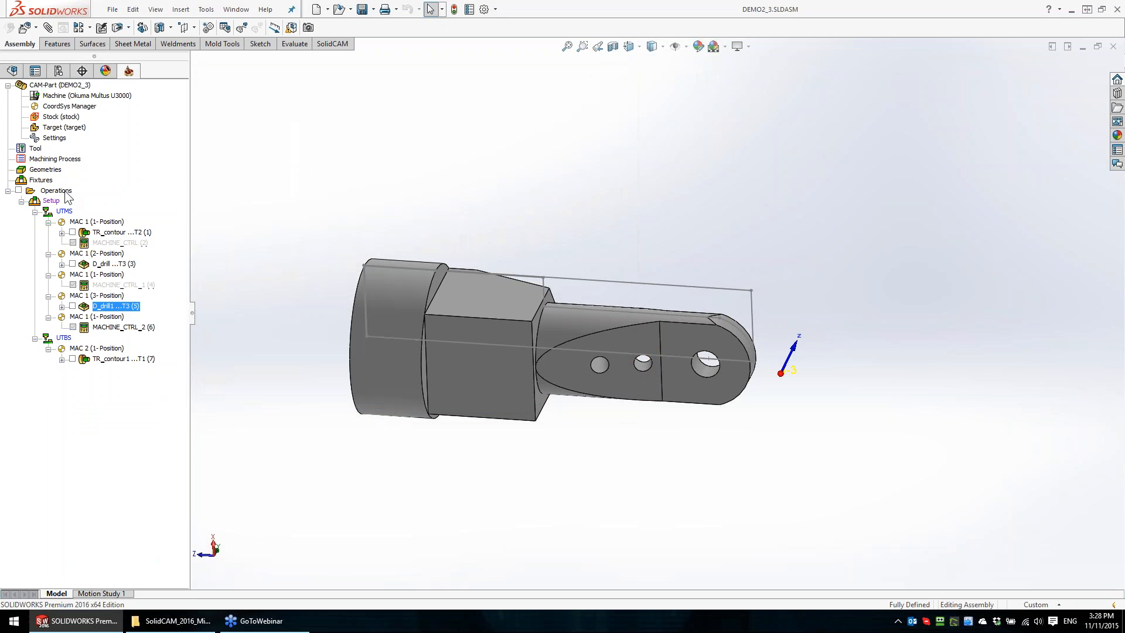
Run the Machine Simulation for all operations again and advance to the first move of D_drill
right_click(63, 193)
click(115, 389)
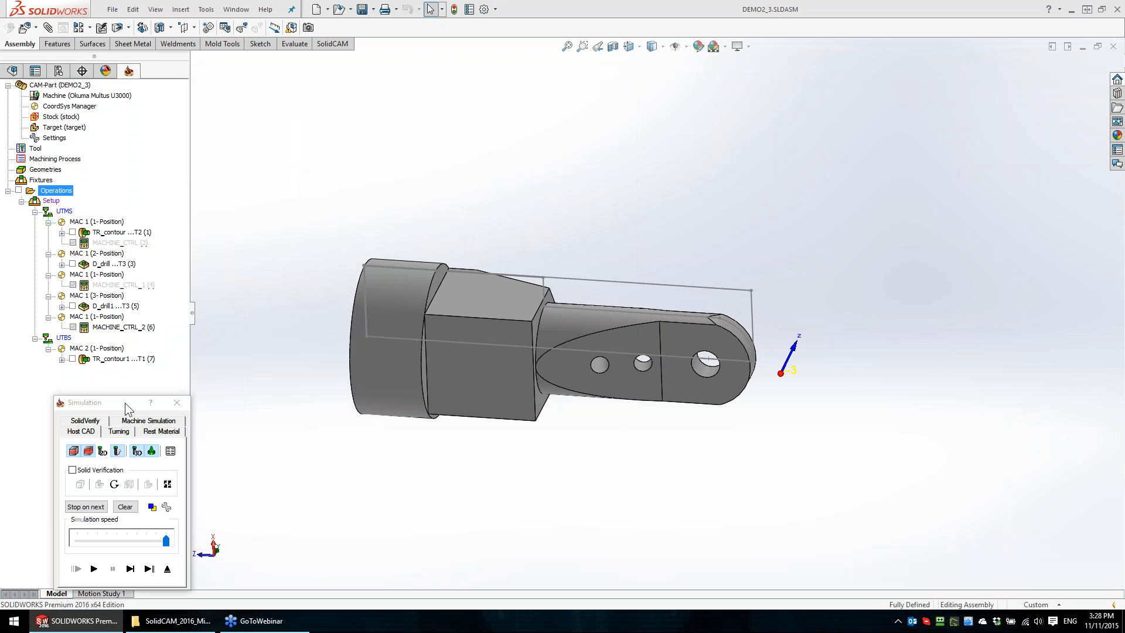
click(131, 421)
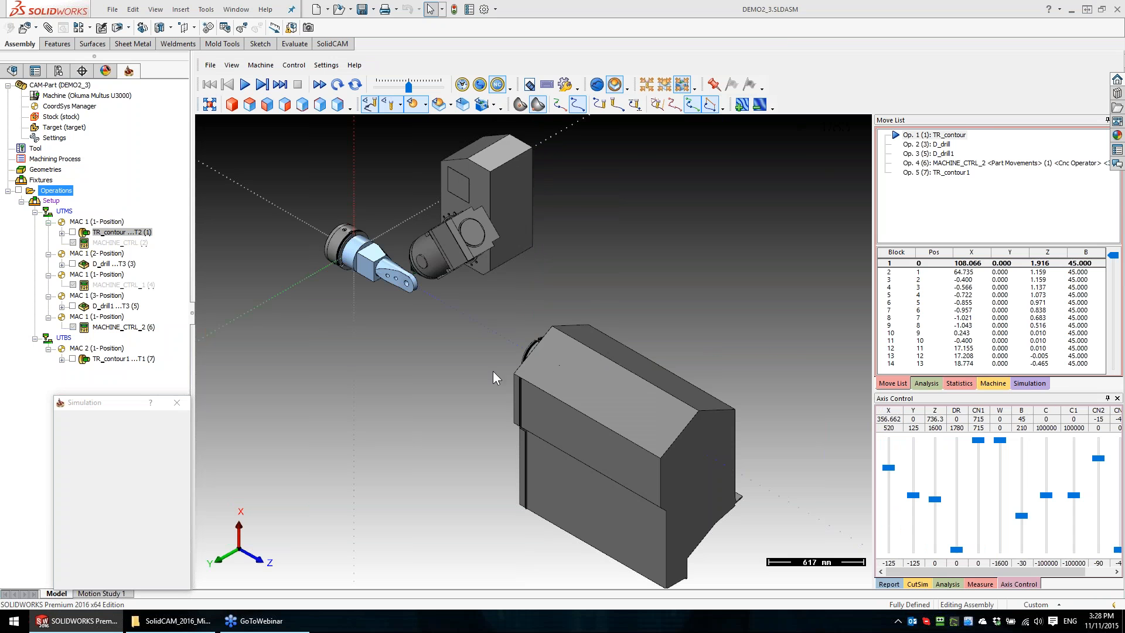
middle_drag(485, 360, 521, 345)
drag(1113, 256, 1114, 375)
scroll(976, 284, down, 1)
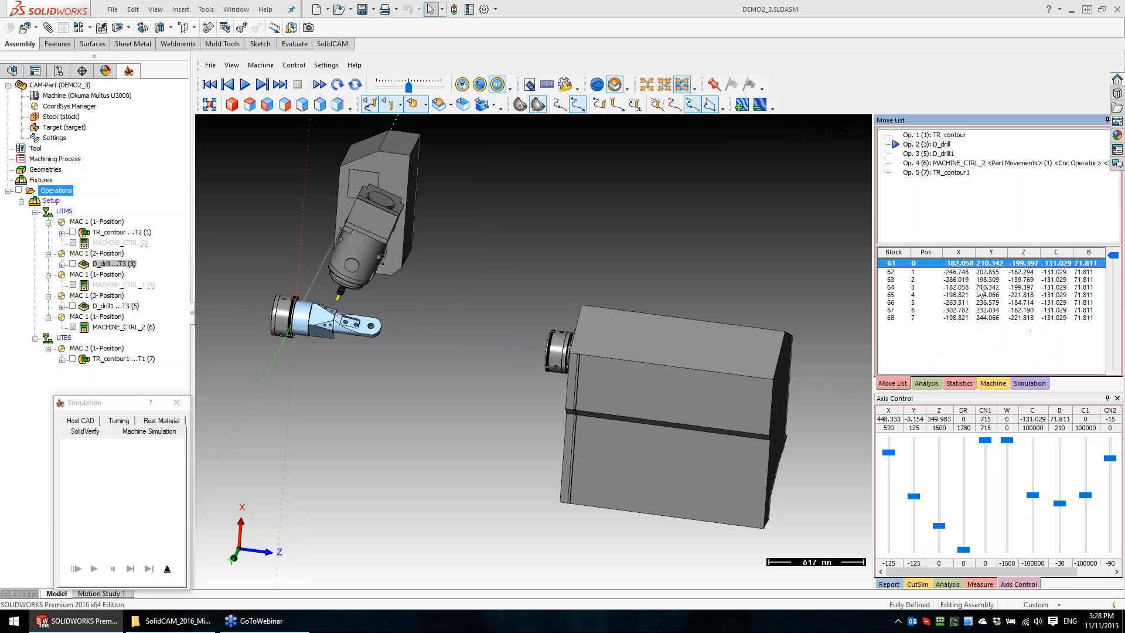
Step through the drilling moves of D_drill and D_drill1 up to the MACHINE_CTRL_2 stock transfer
scroll(976, 283, down, 1)
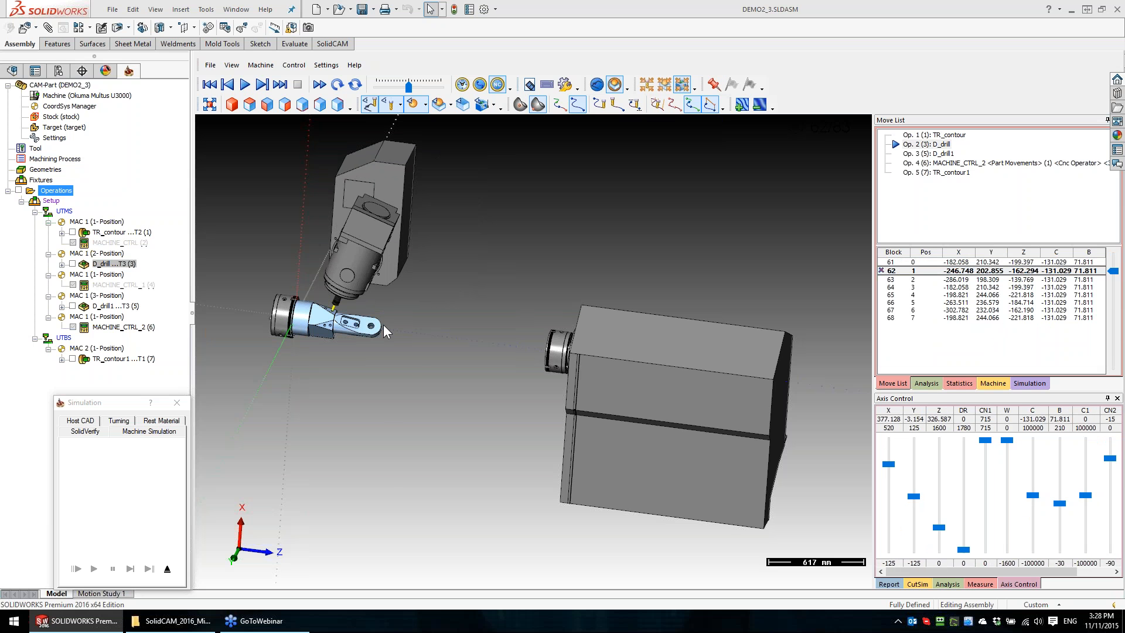
ctrl+middle_drag(384, 331, 522, 349)
scroll(508, 363, up, 1)
scroll(508, 359, up, 4)
scroll(977, 325, down, 1)
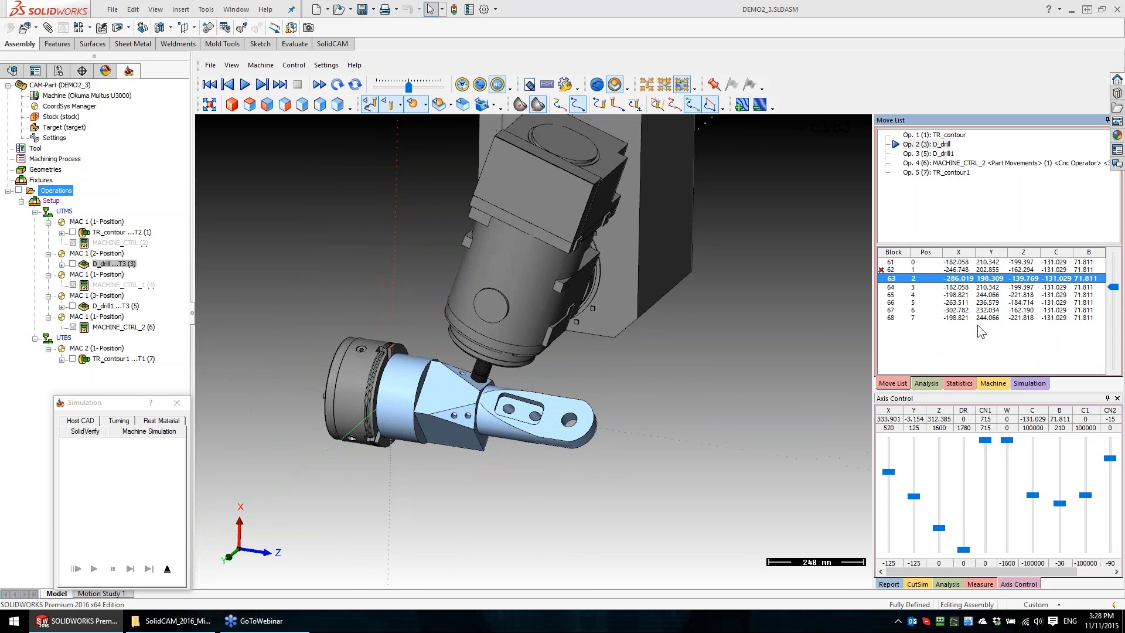
scroll(977, 325, down, 4)
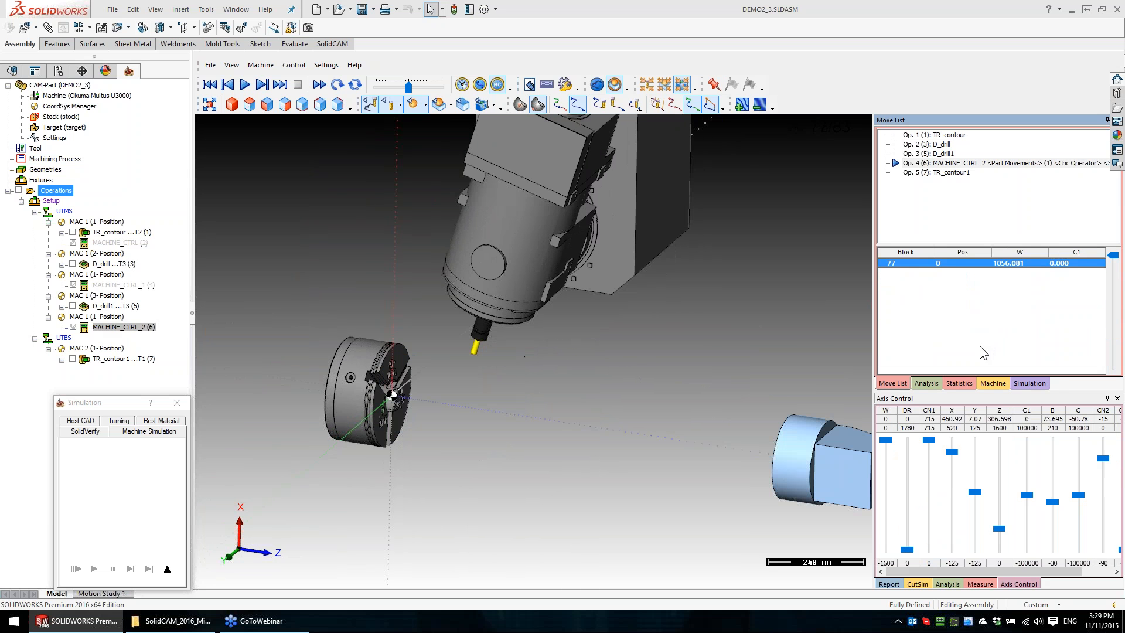
Examine the TR_contour1 turning moves on the back spindle through the last block, then exit the simulation
middle_drag(744, 383, 483, 294)
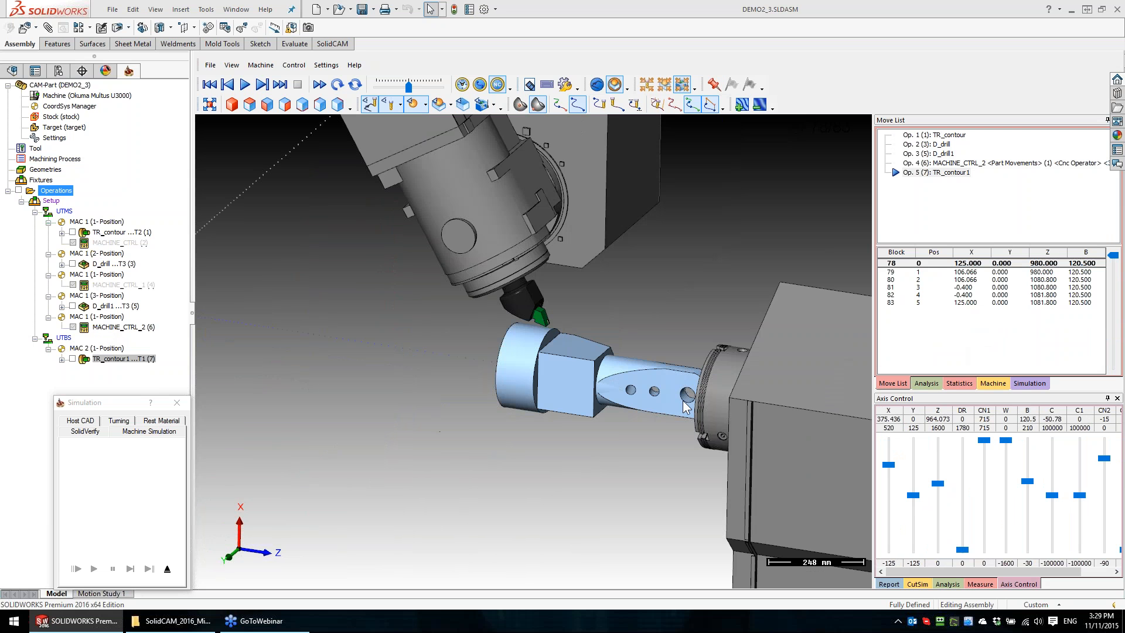
mouse_move(660, 397)
middle_down()
mouse_move(708, 405)
mouse_move(674, 400)
middle_up()
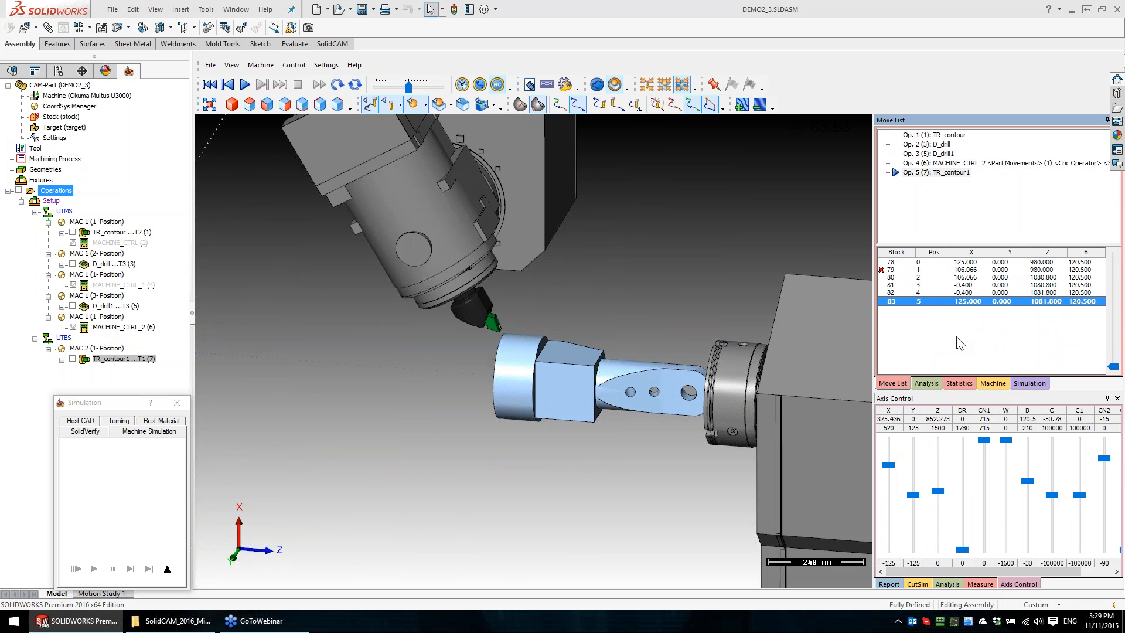
middle_drag(621, 351, 540, 364)
scroll(660, 353, down, 3)
scroll(540, 364, down, 1)
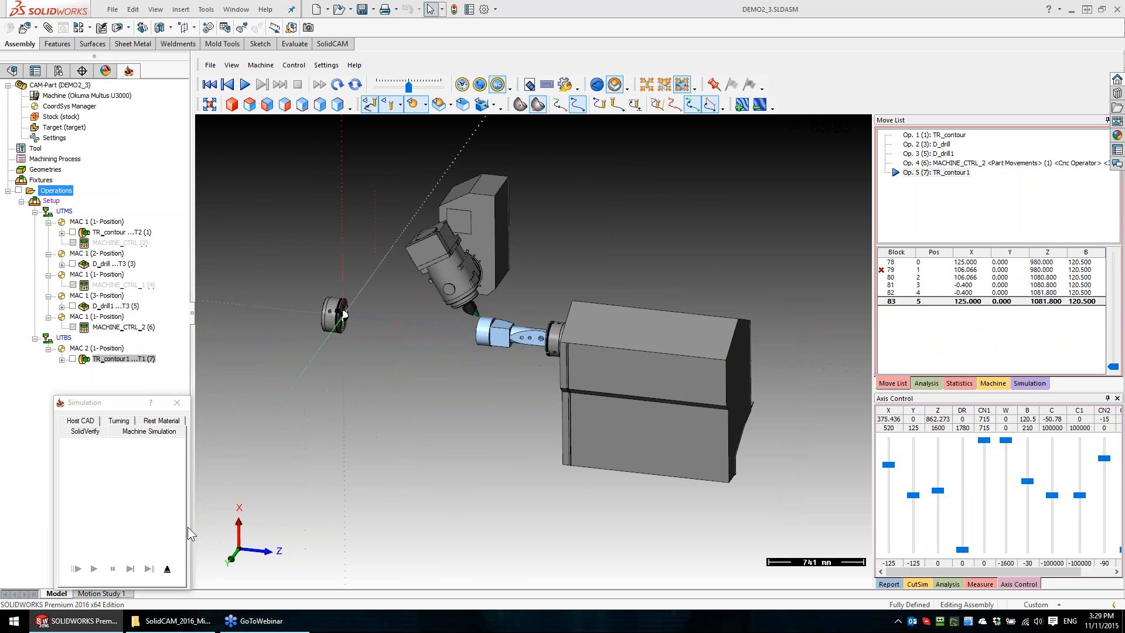
click(169, 569)
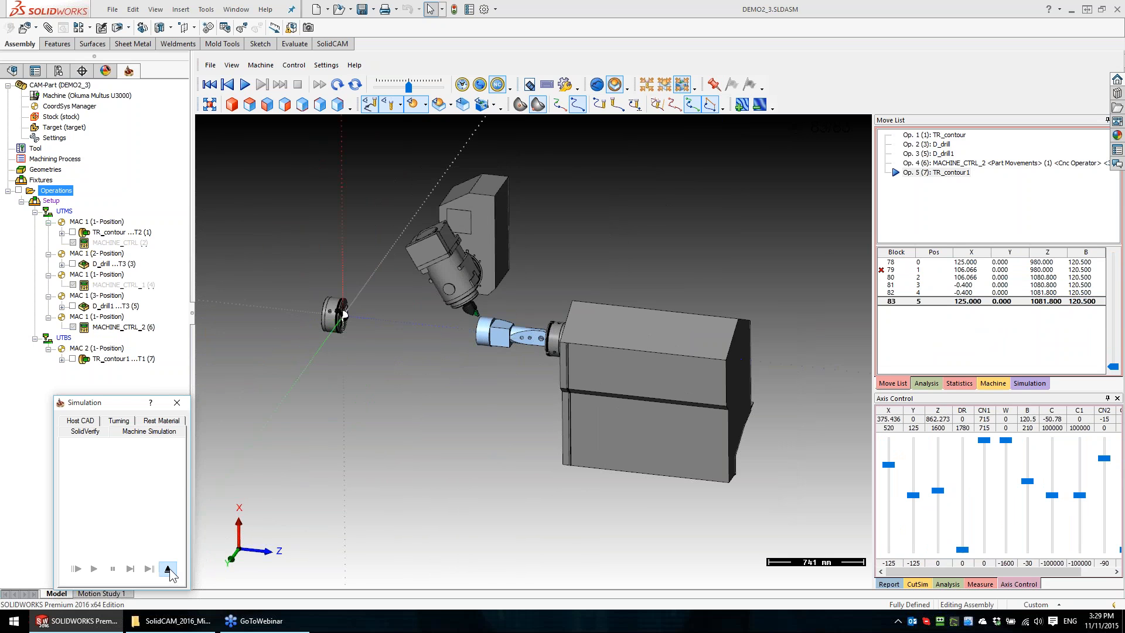
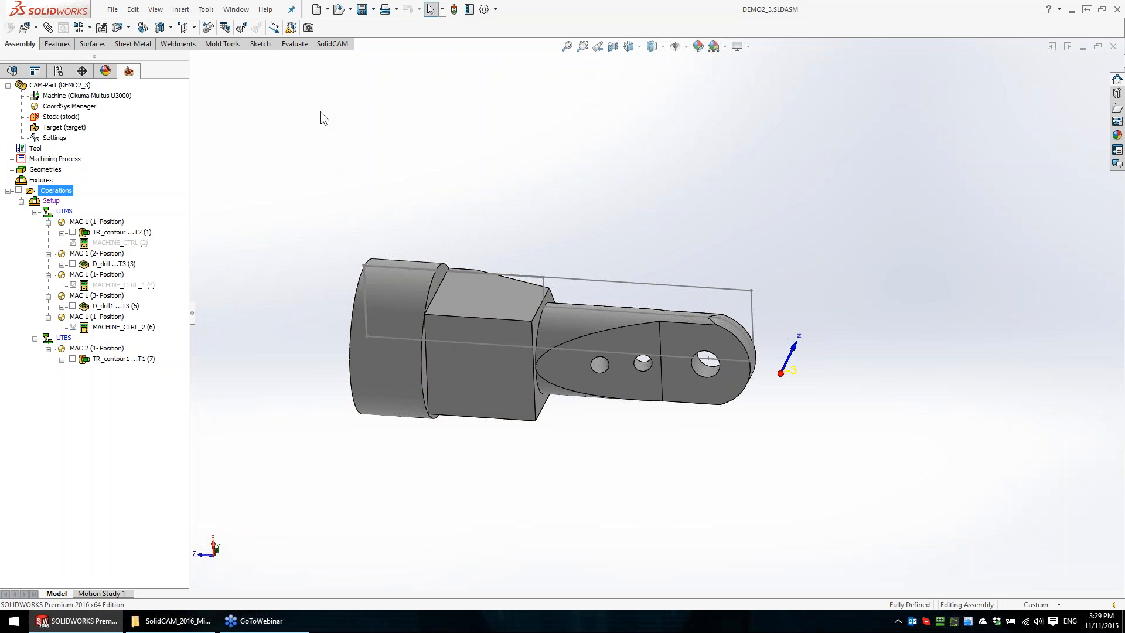
Open the existing DEMO3.PRT CAM-Part from the 2016 folder
click(206, 9)
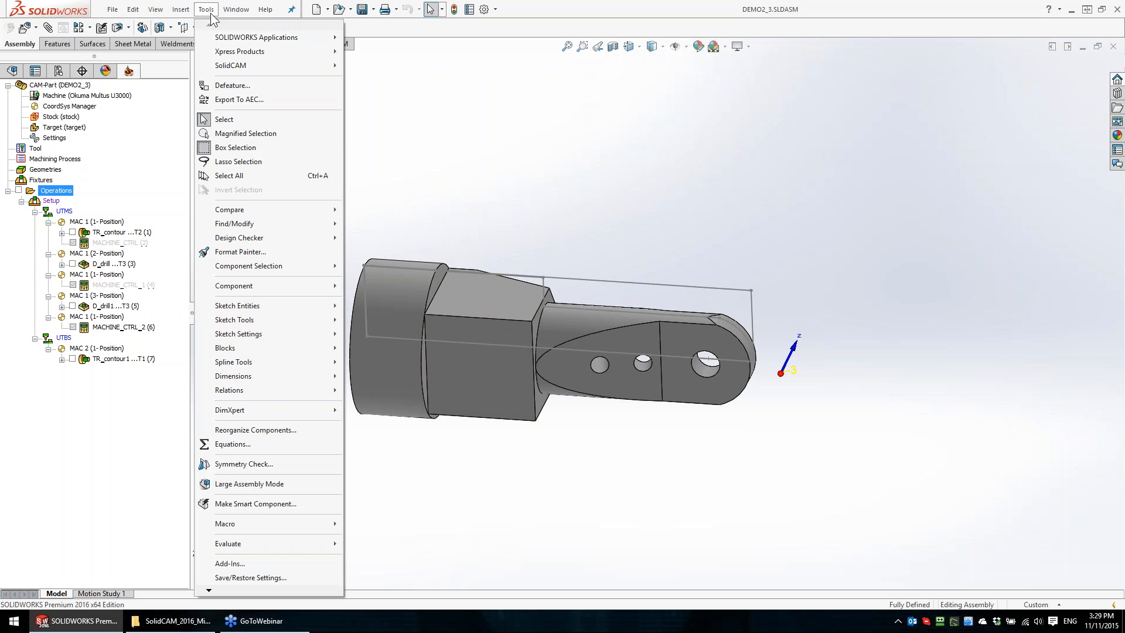
mouse_move(239, 67)
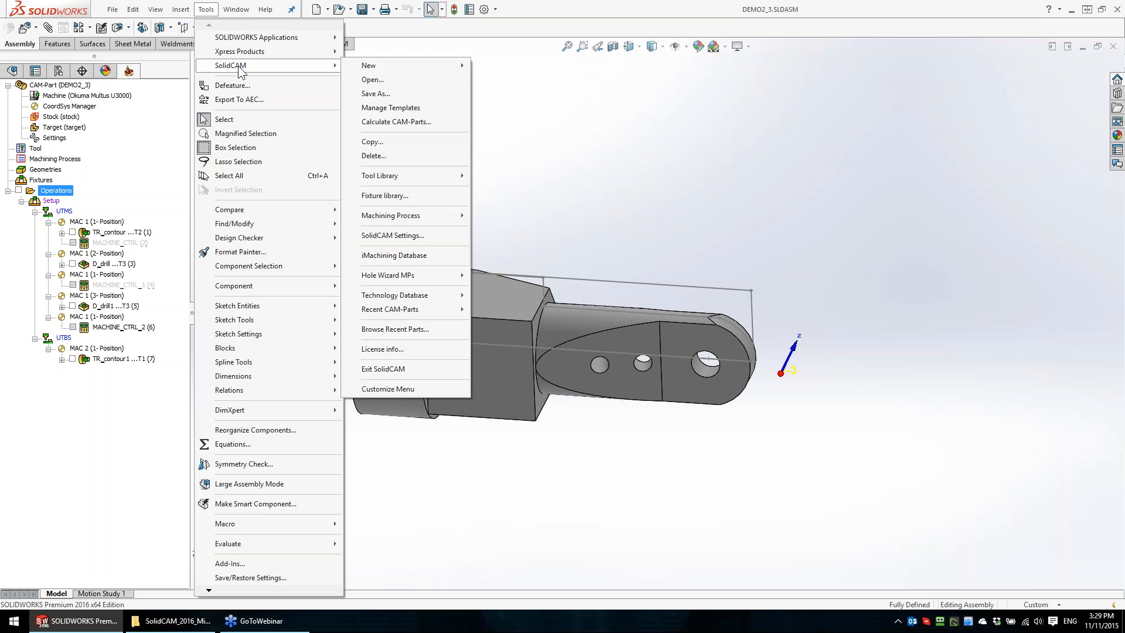
click(375, 80)
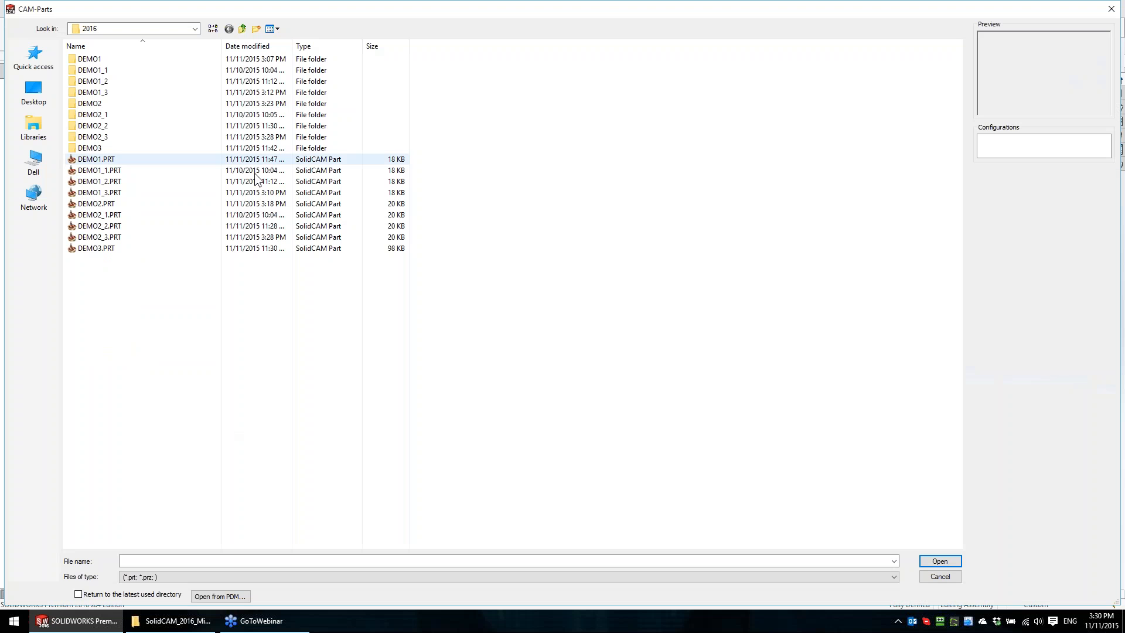
double_click(94, 252)
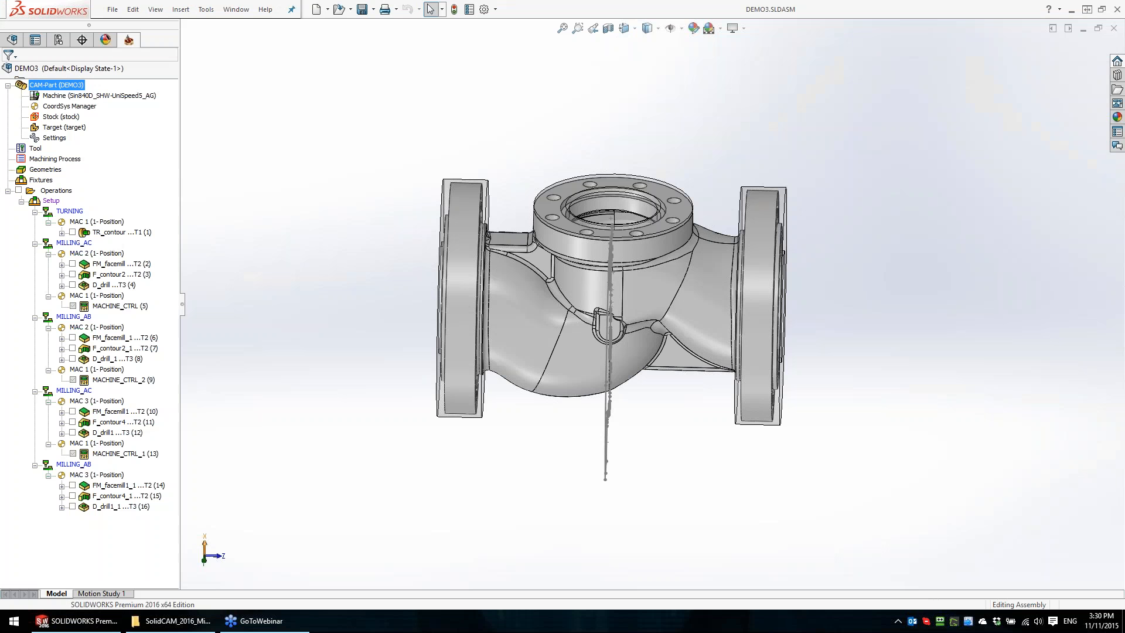
Examine the valve body model, including the bore of its upper flange and the two side flanges
middle_drag(377, 276, 342, 279)
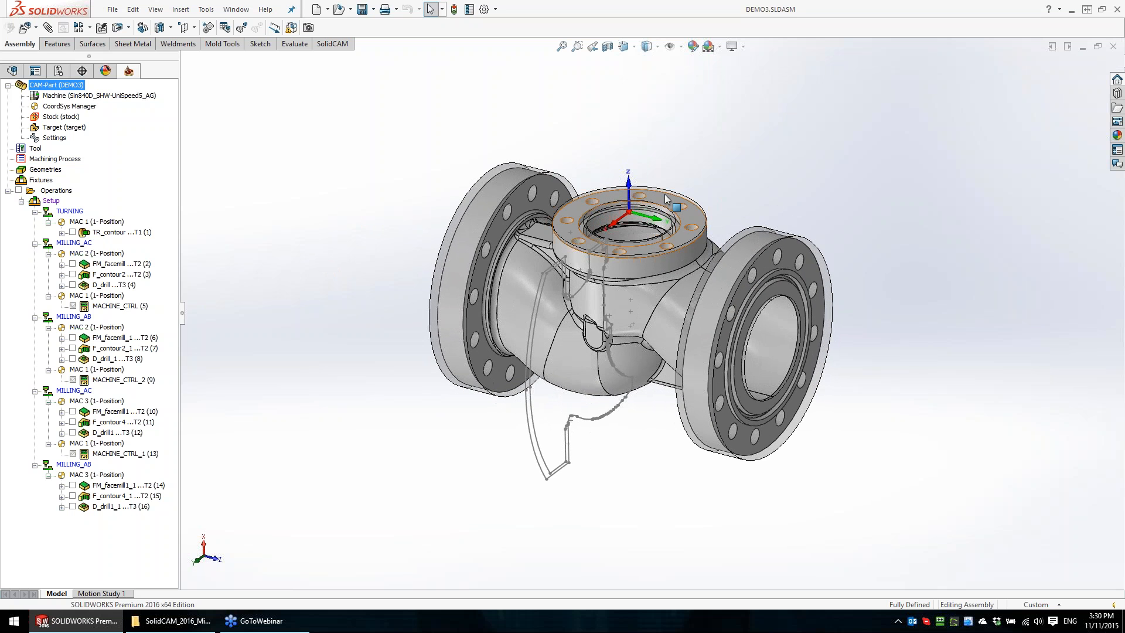
scroll(667, 267, up, 2)
scroll(668, 266, down, 2)
mouse_move(761, 188)
middle_down()
mouse_move(760, 168)
mouse_move(751, 199)
middle_up()
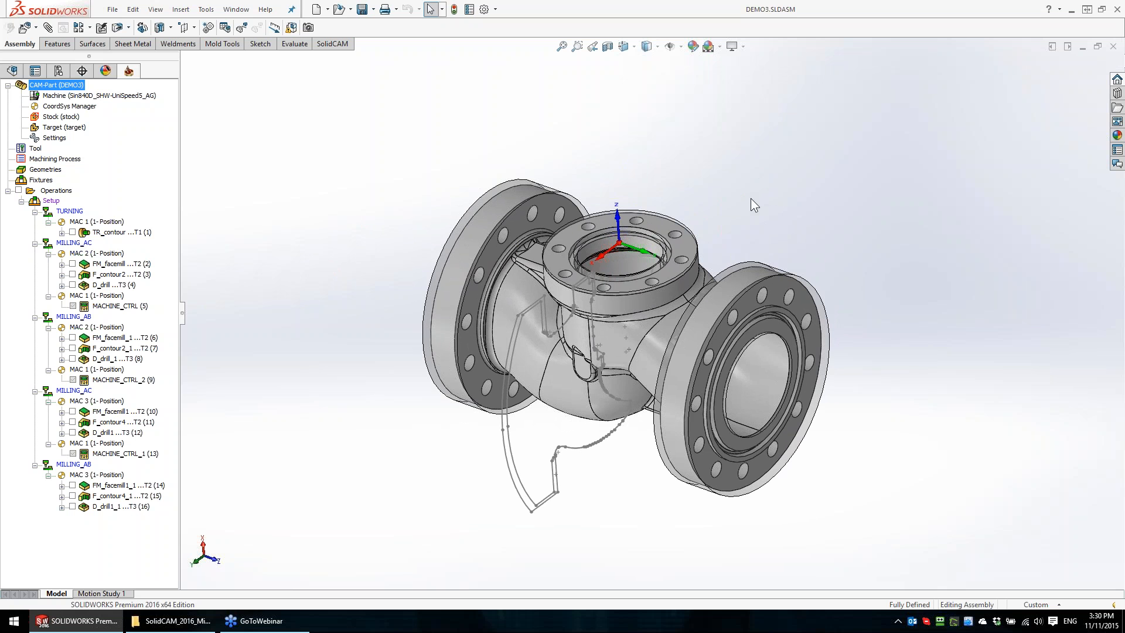
middle_drag(753, 211, 761, 188)
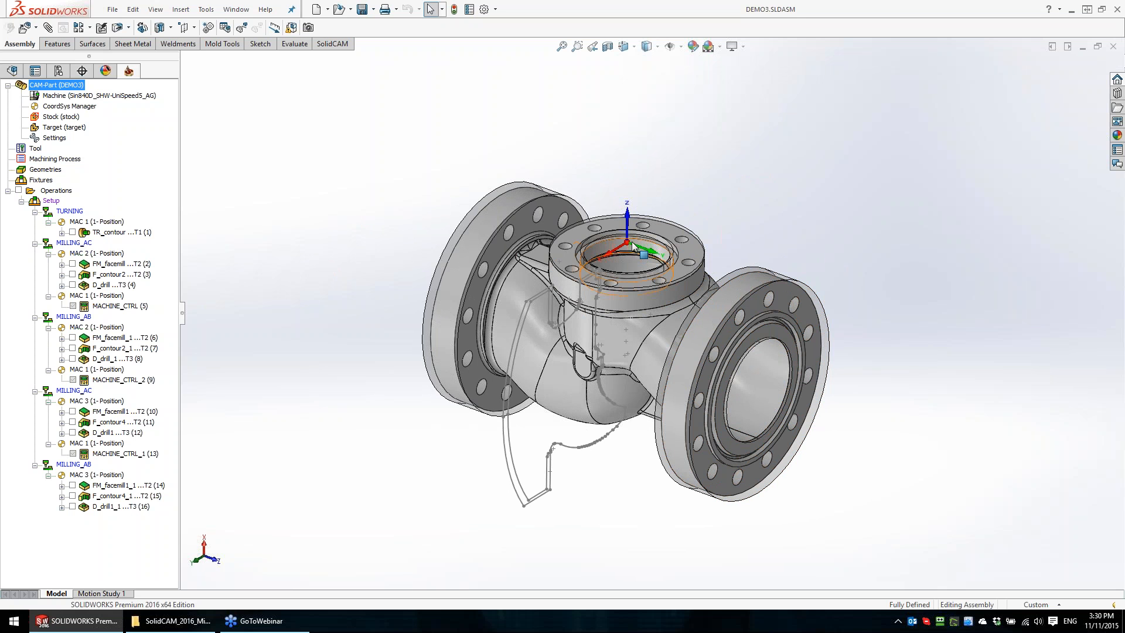
scroll(645, 266, down, 2)
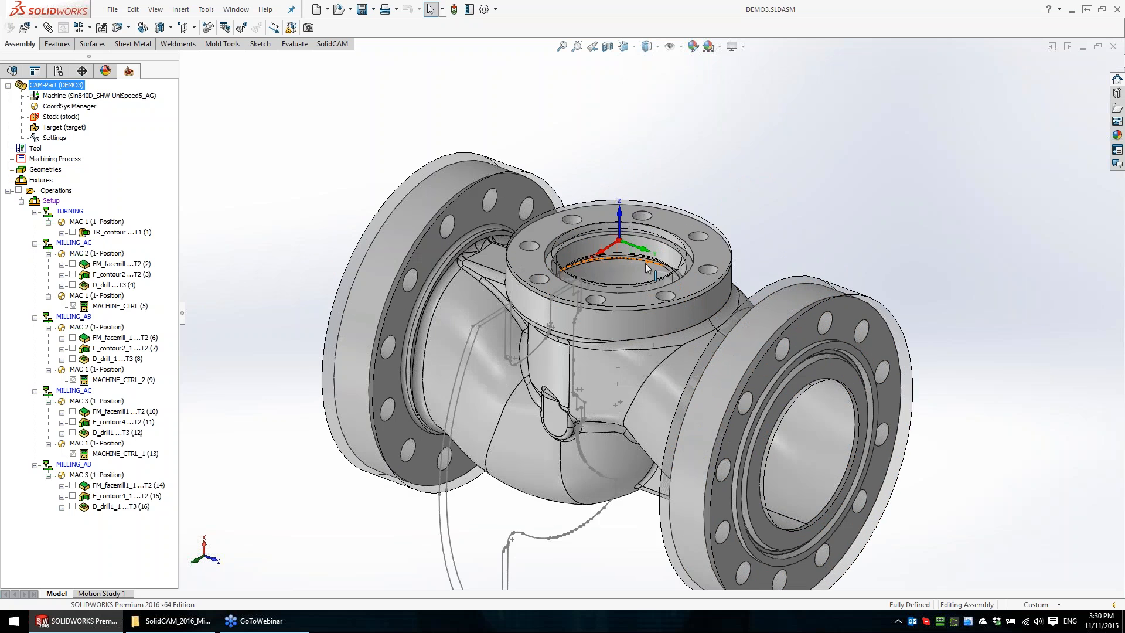
scroll(646, 267, down, 2)
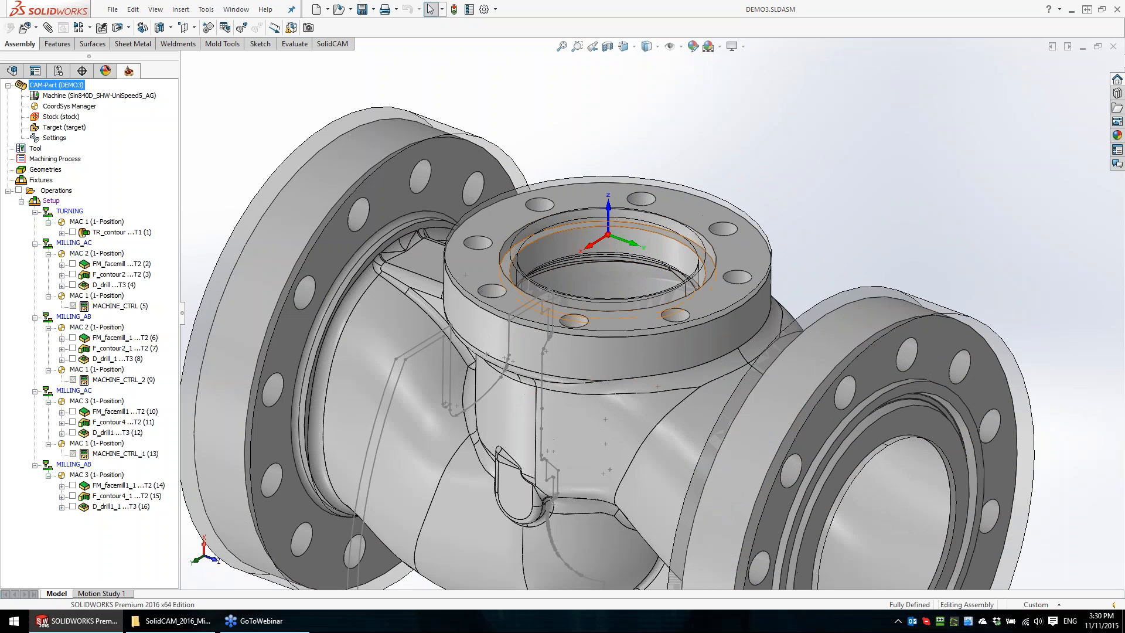
click(690, 264)
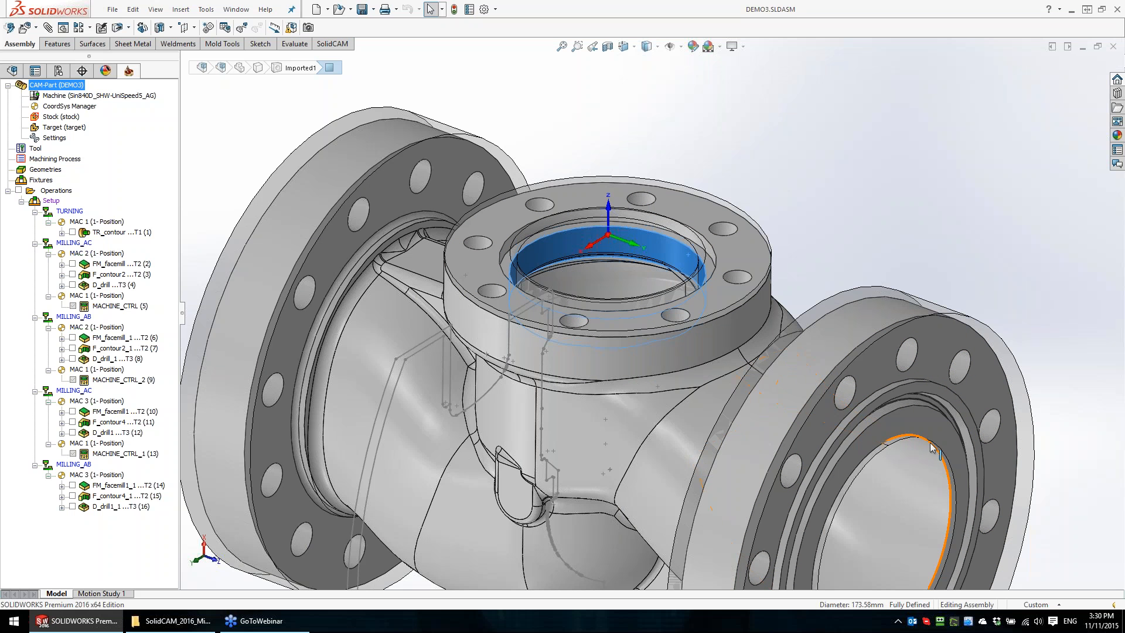
scroll(697, 437, up, 5)
scroll(698, 437, up, 1)
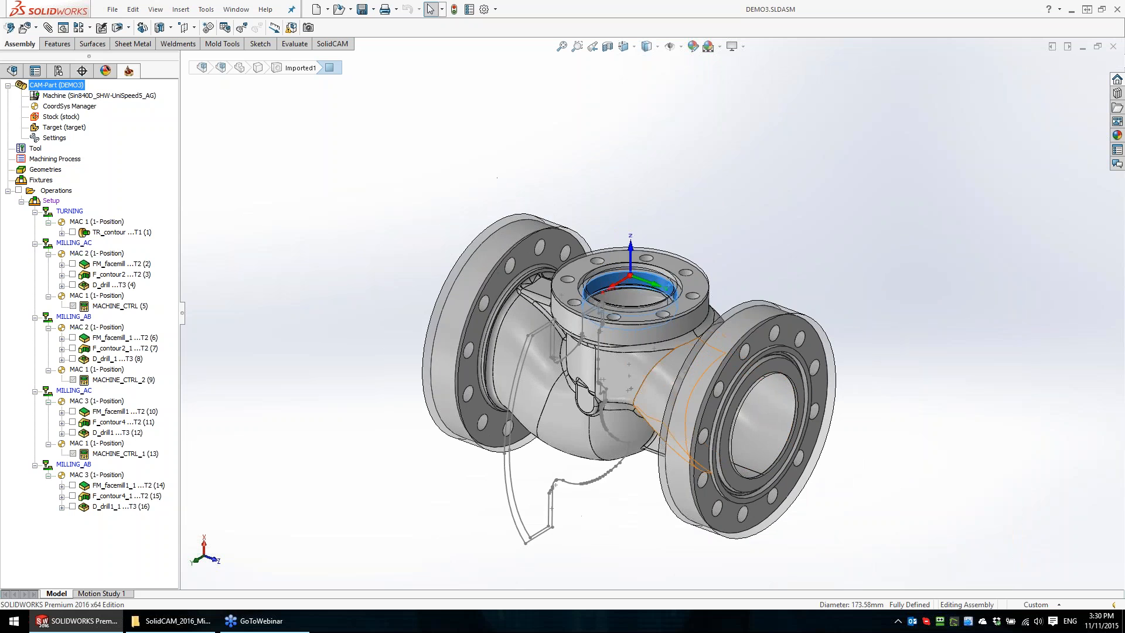
middle_drag(697, 437, 774, 424)
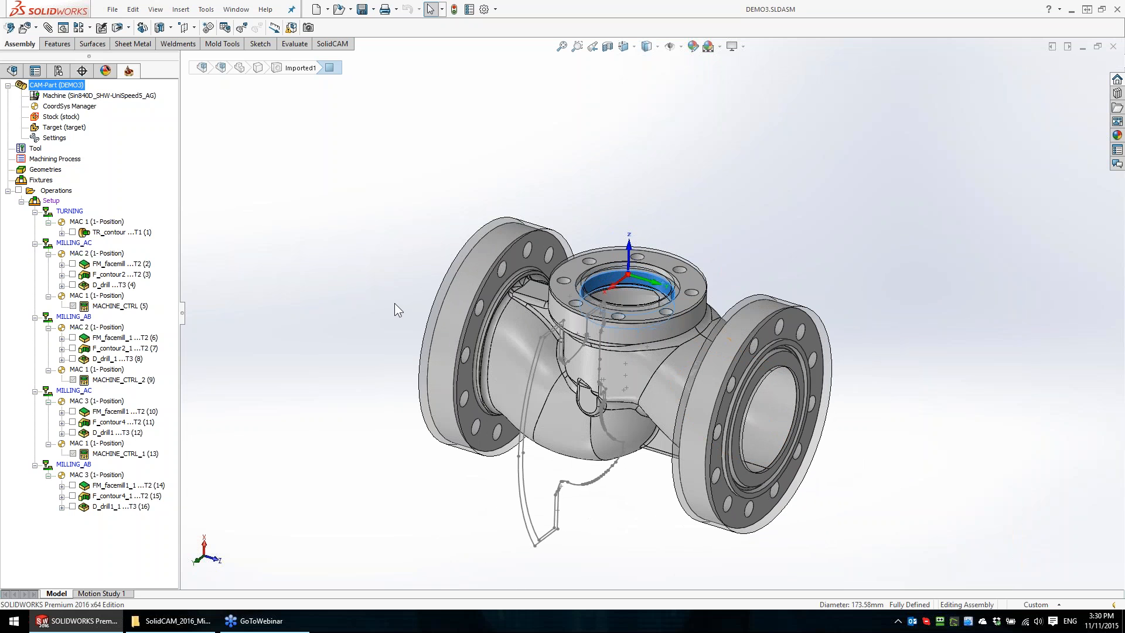
middle_drag(527, 374, 515, 351)
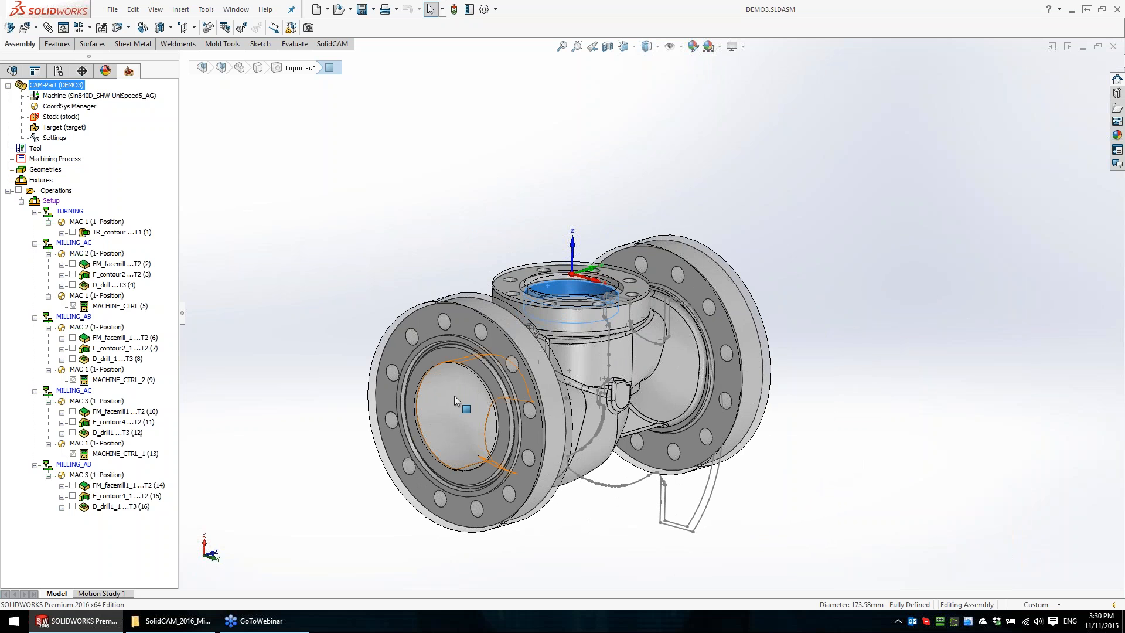
middle_drag(937, 297, 823, 363)
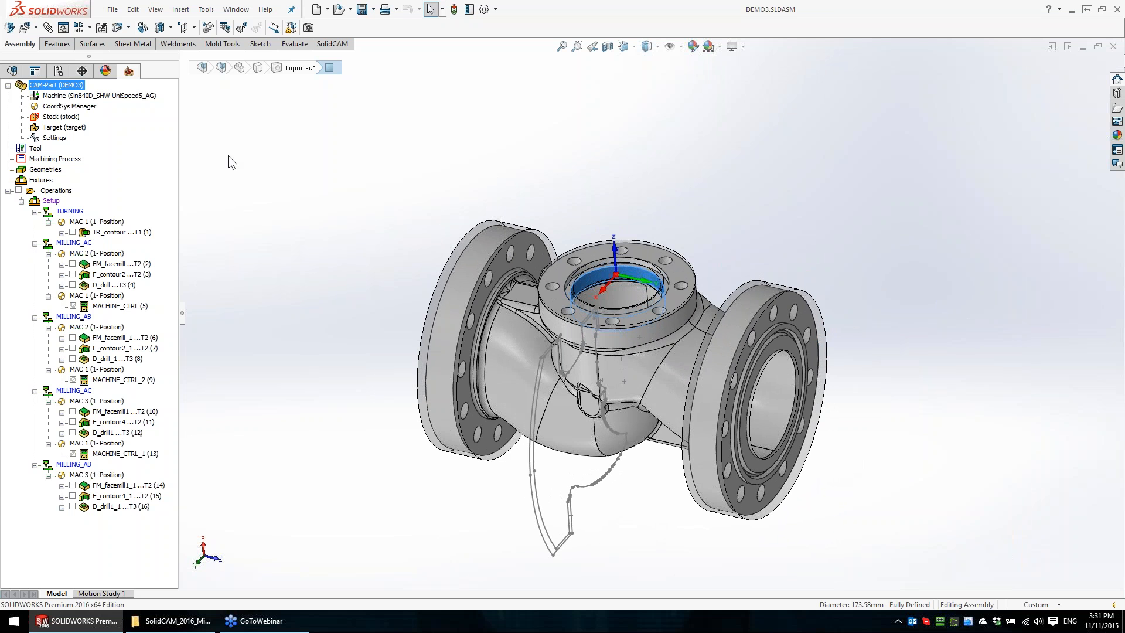
Review the MAC 1, MAC 2 and MAC 3 positions in the CoordSys Manager and check the table in the machine setup
double_click(51, 106)
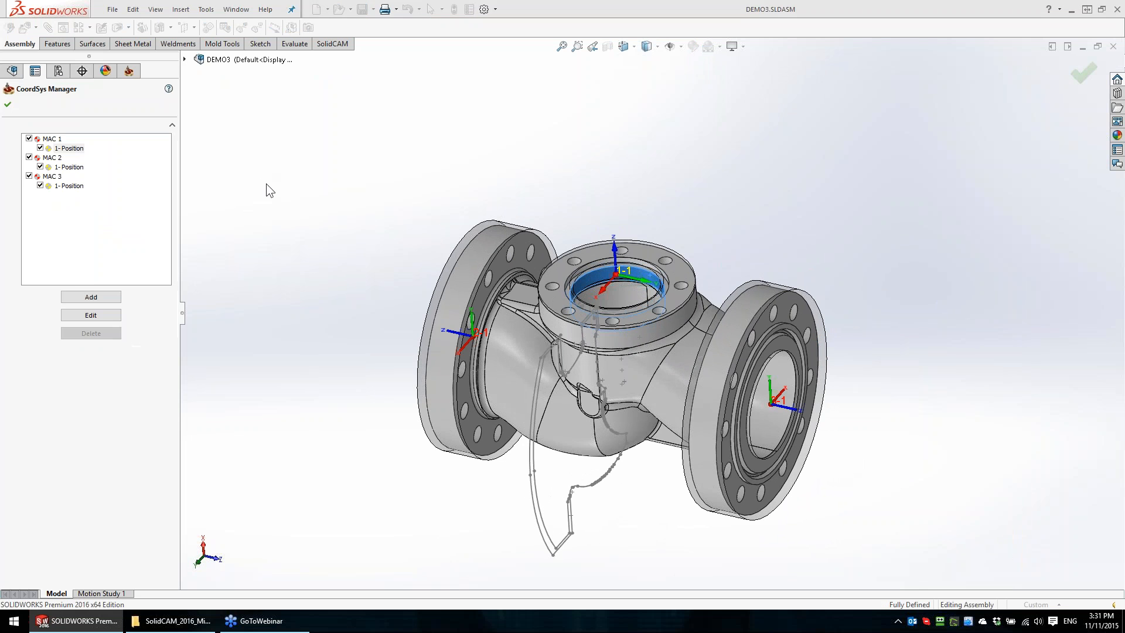
middle_drag(644, 287, 628, 268)
scroll(613, 282, down, 3)
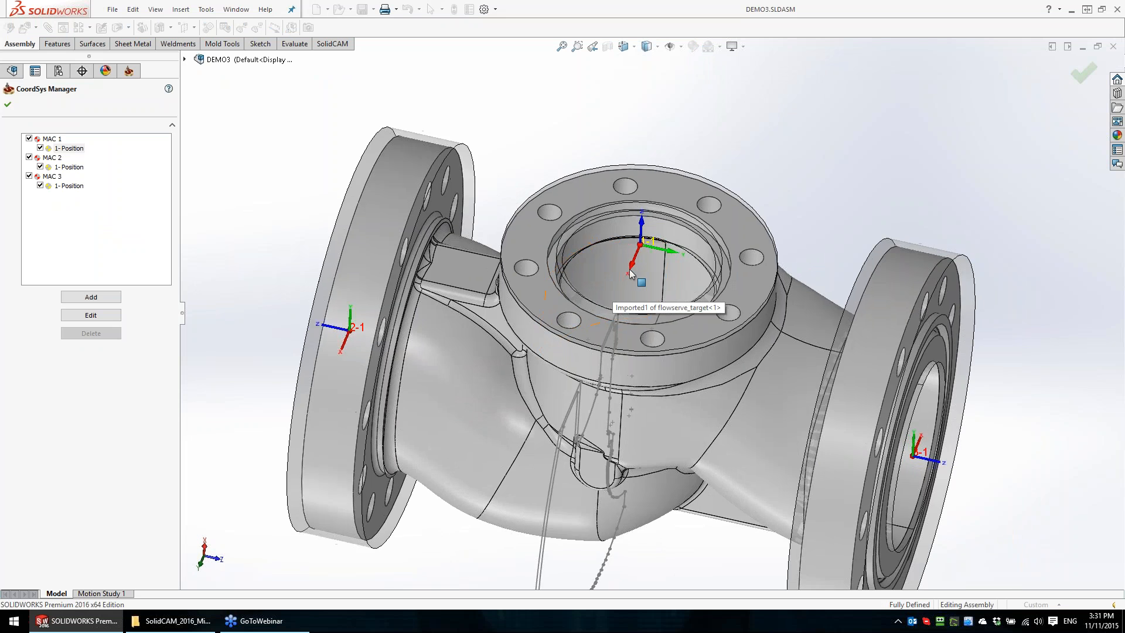
scroll(627, 267, up, 1)
middle_drag(426, 335, 524, 332)
middle_drag(914, 346, 800, 380)
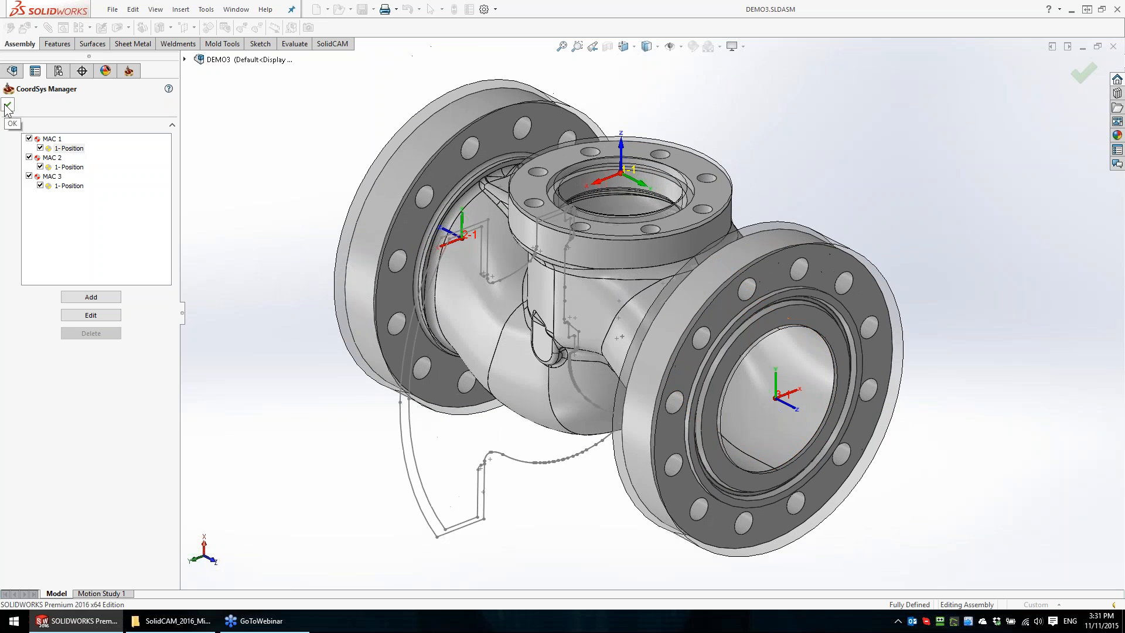
click(7, 106)
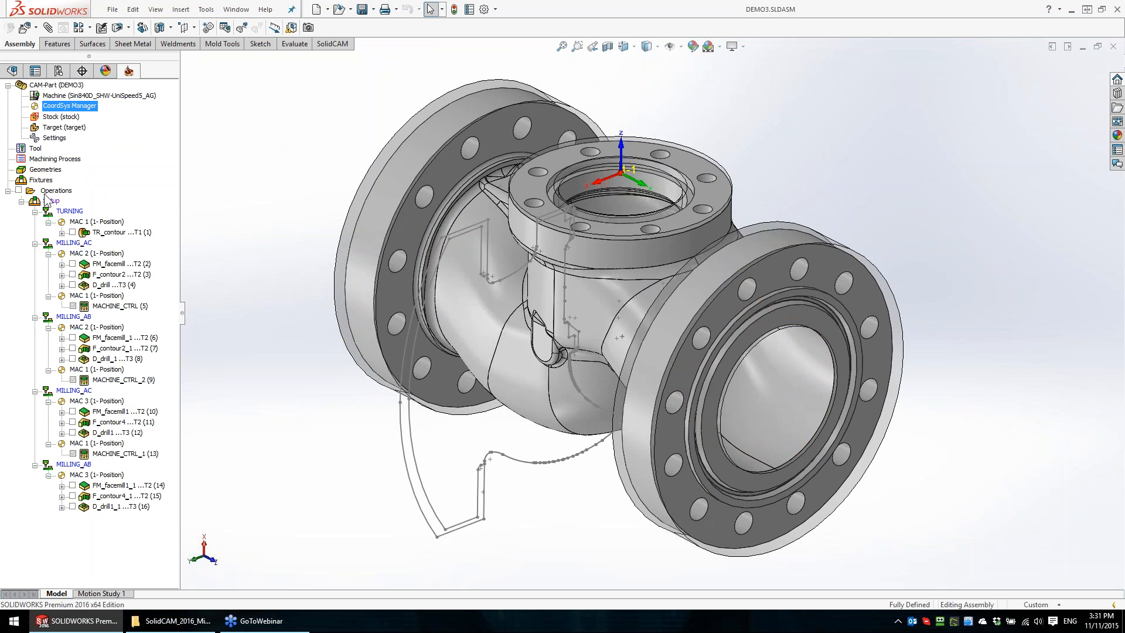
double_click(51, 201)
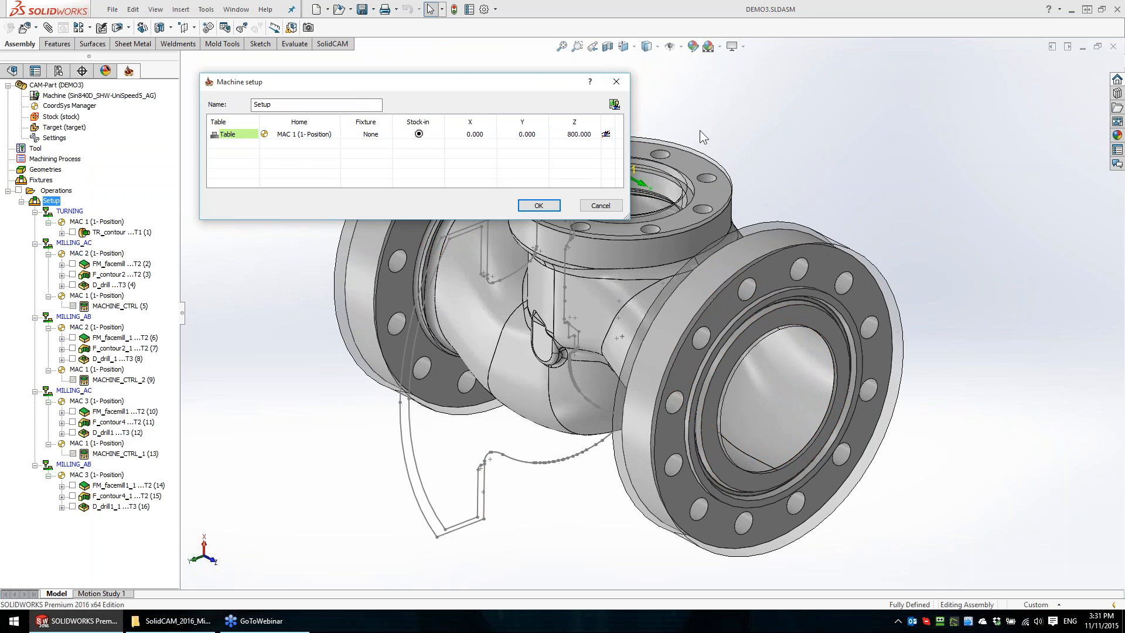
click(548, 207)
Inspect how tools 1, 2 and 3 of the Part Tool Table are mounted on the spindle, then exit the table
click(36, 148)
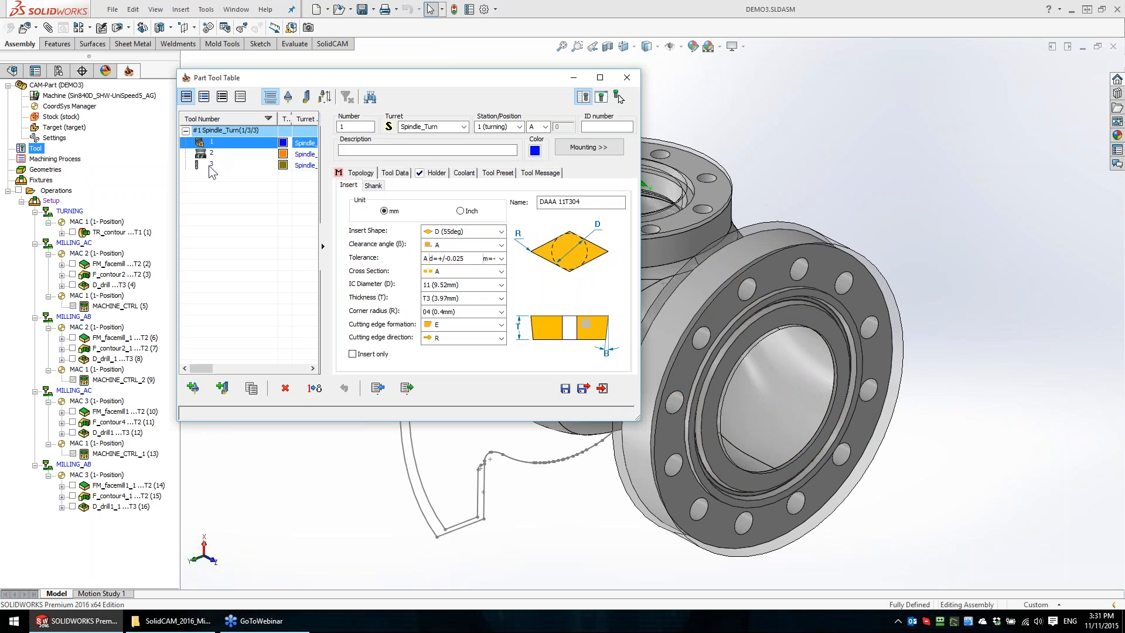
click(588, 147)
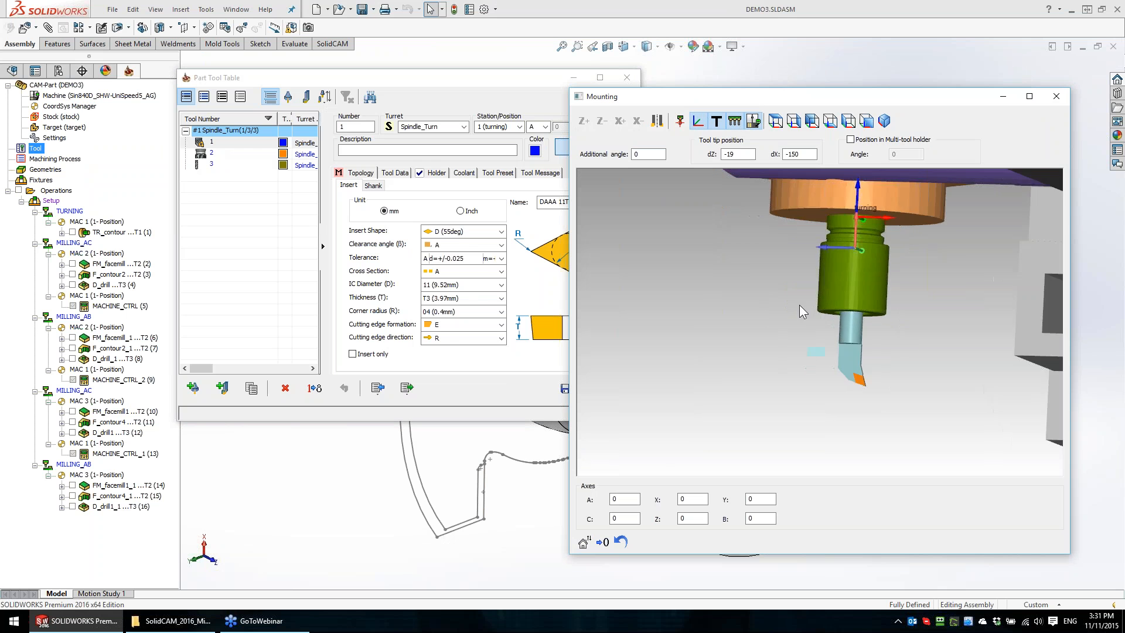
click(221, 153)
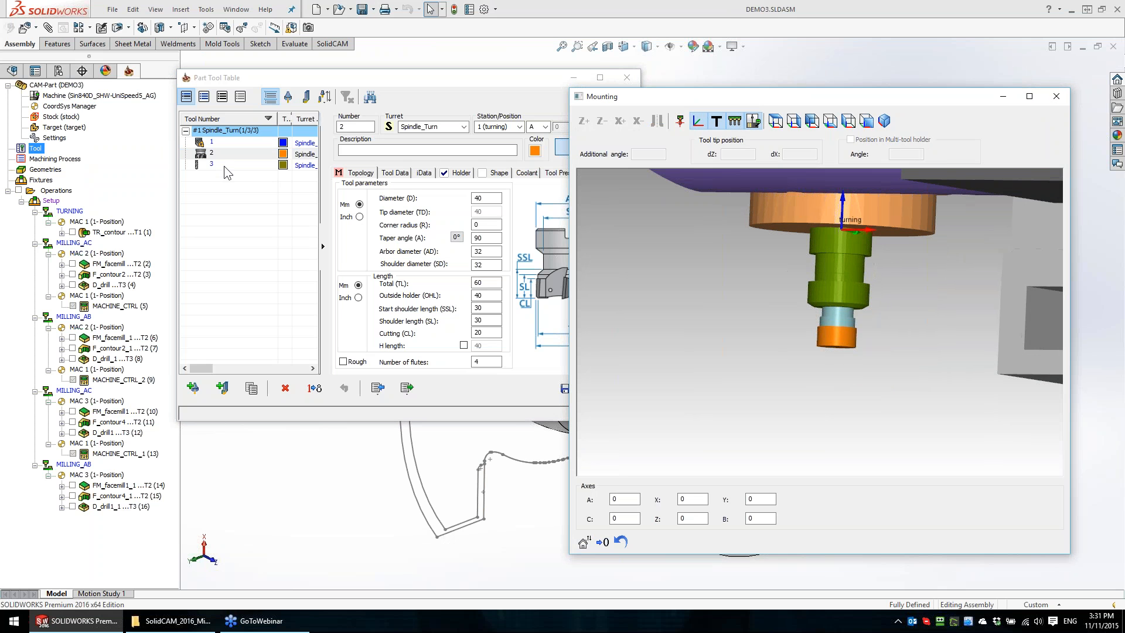
click(224, 165)
scroll(836, 367, down, 10)
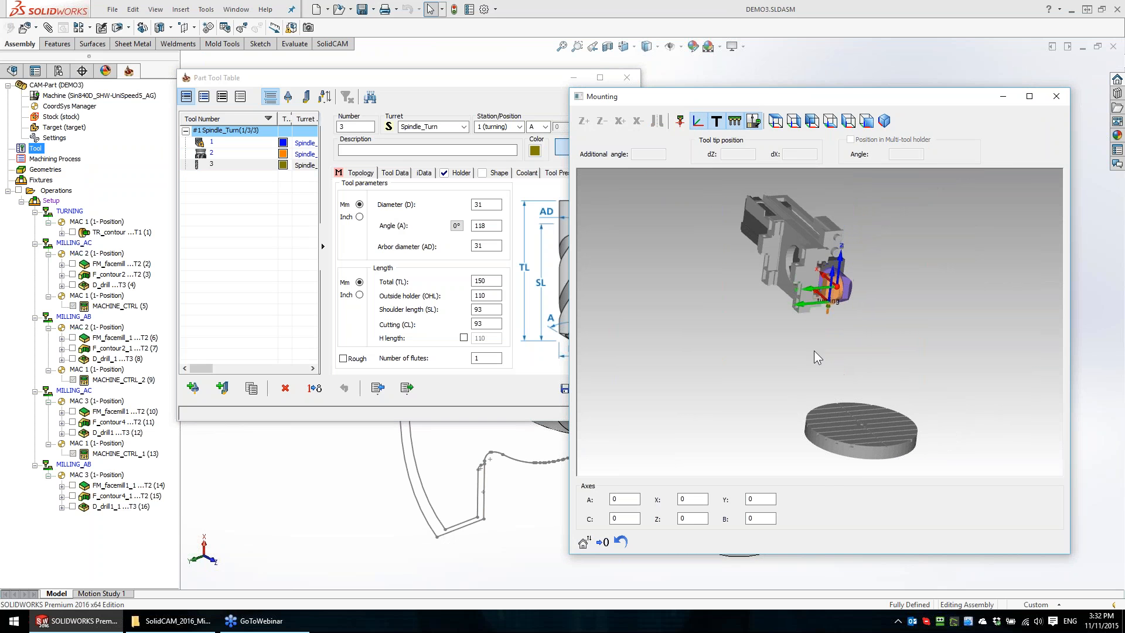
click(1056, 96)
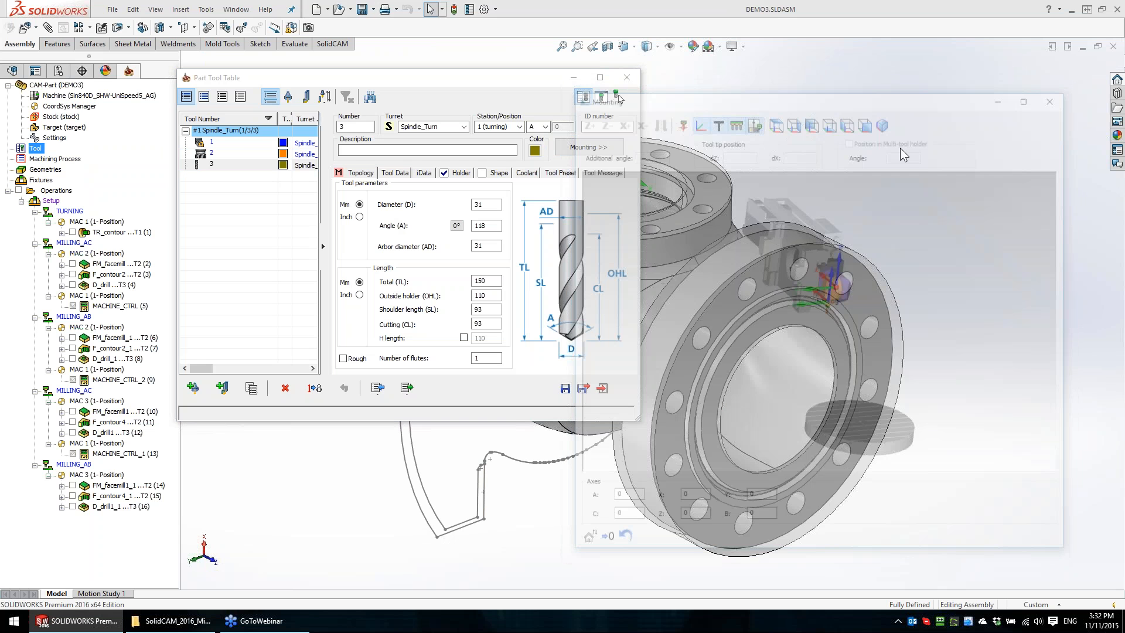
click(602, 389)
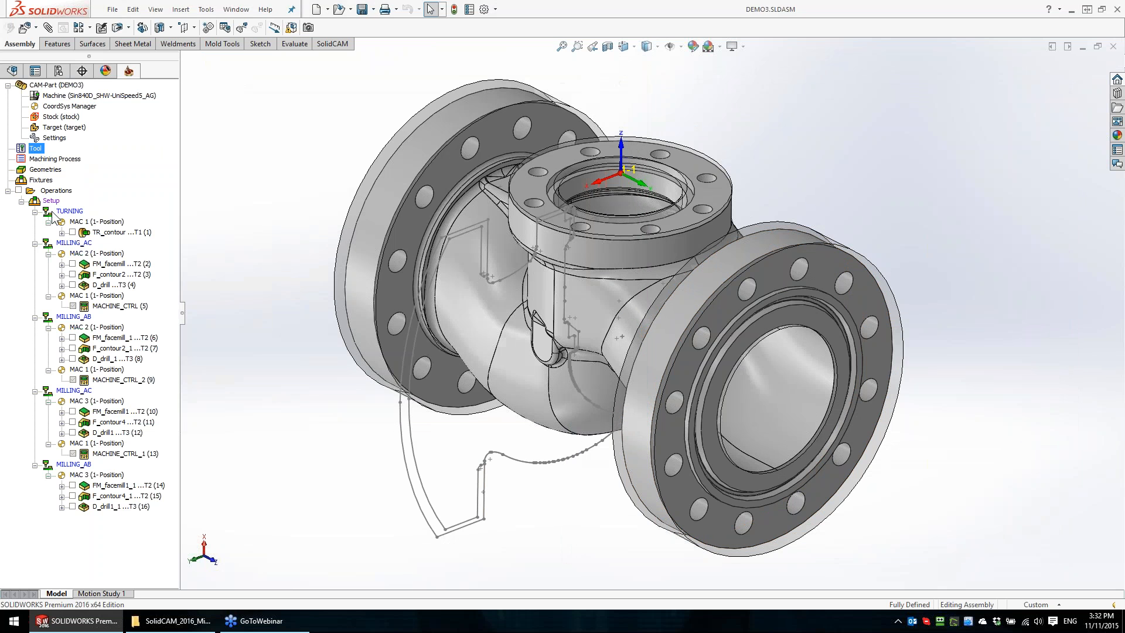
Examine the part's placement above the table in the Machine Preview of the setup, then close the setup
double_click(51, 202)
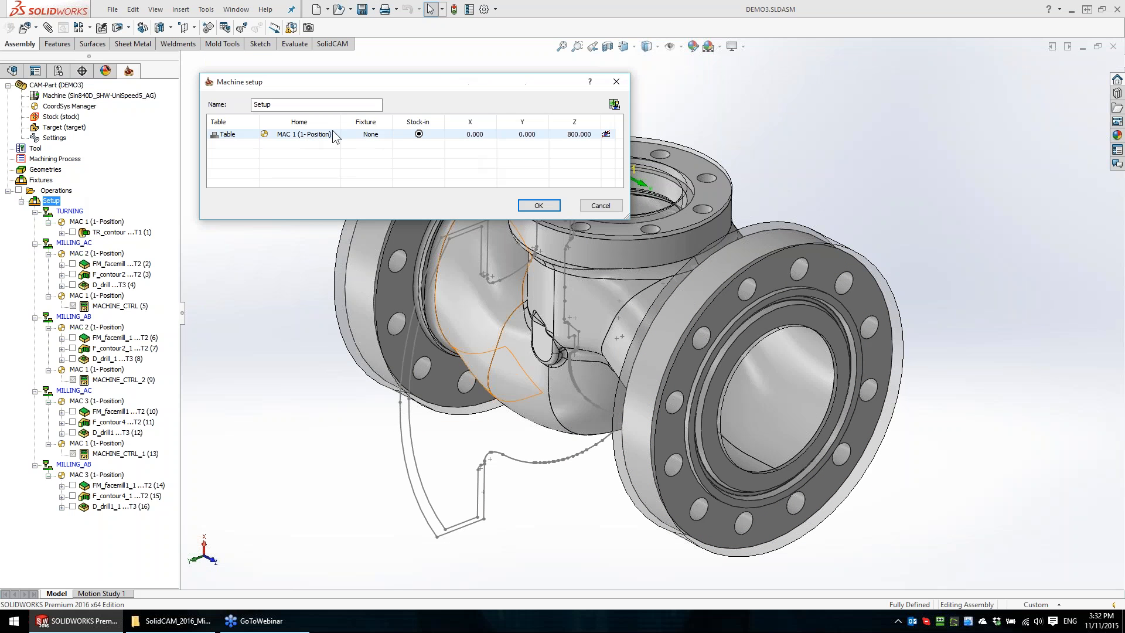
click(615, 105)
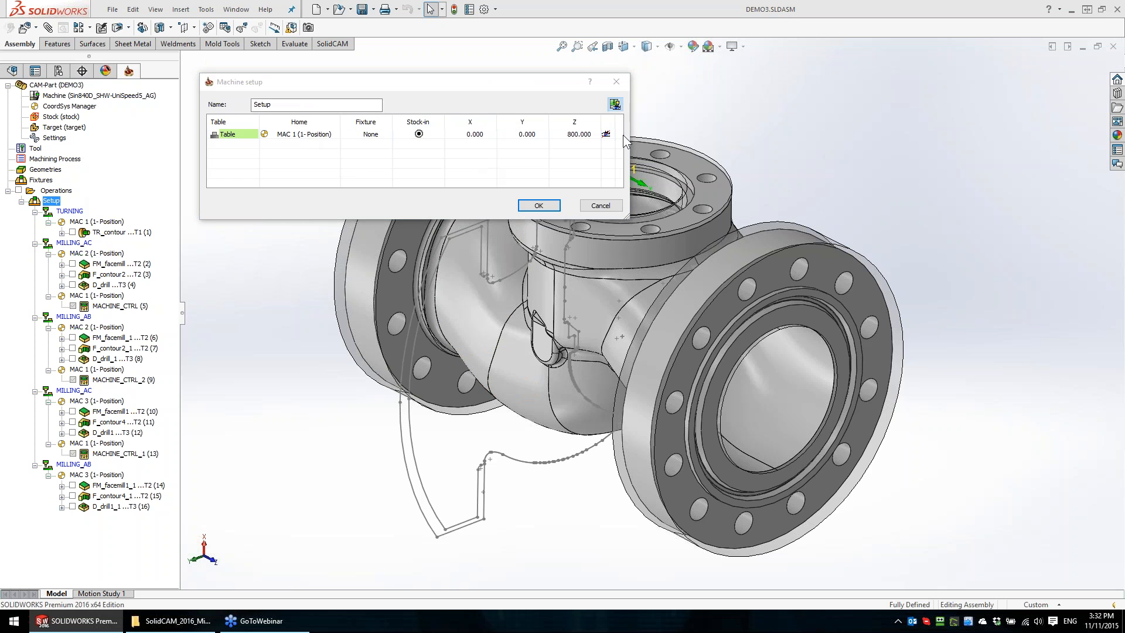
click(615, 106)
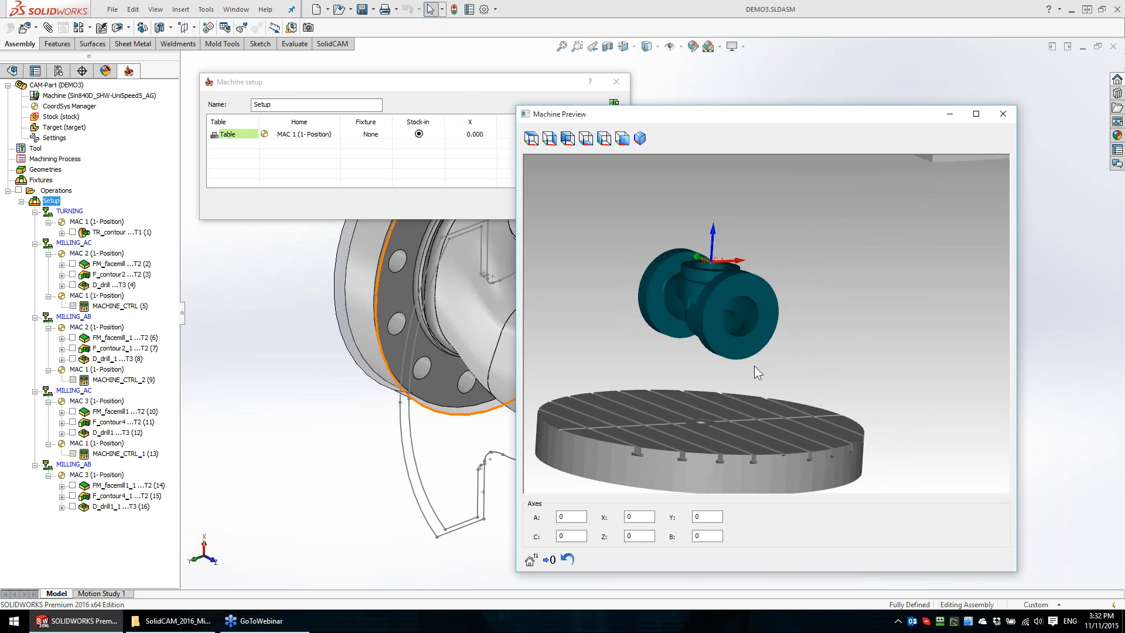
middle_drag(717, 269, 720, 391)
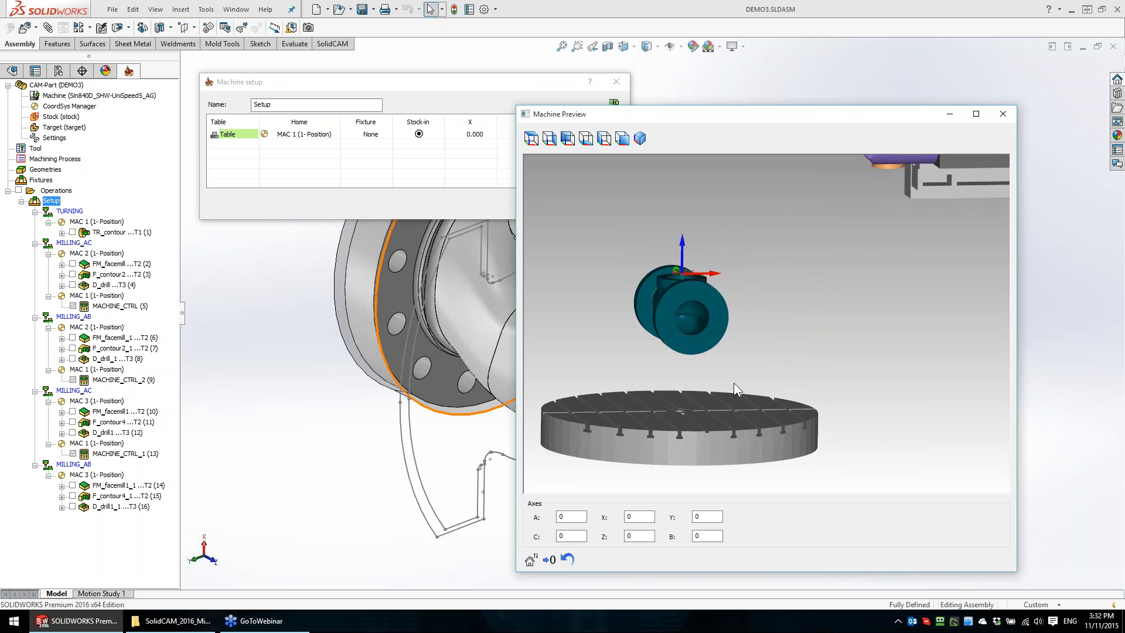
mouse_move(734, 387)
middle_down()
mouse_move(663, 352)
mouse_move(726, 392)
mouse_move(730, 415)
mouse_move(694, 356)
mouse_move(714, 384)
mouse_move(723, 371)
mouse_move(724, 423)
mouse_move(712, 416)
mouse_move(711, 371)
mouse_move(723, 379)
middle_up()
scroll(725, 402, down, 4)
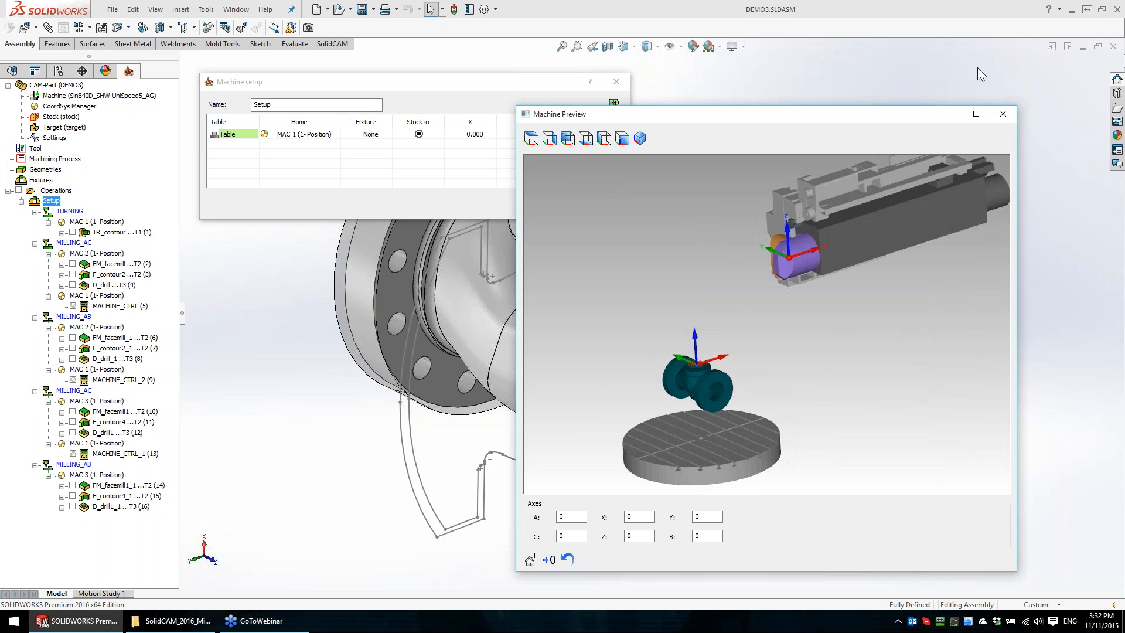
click(1003, 113)
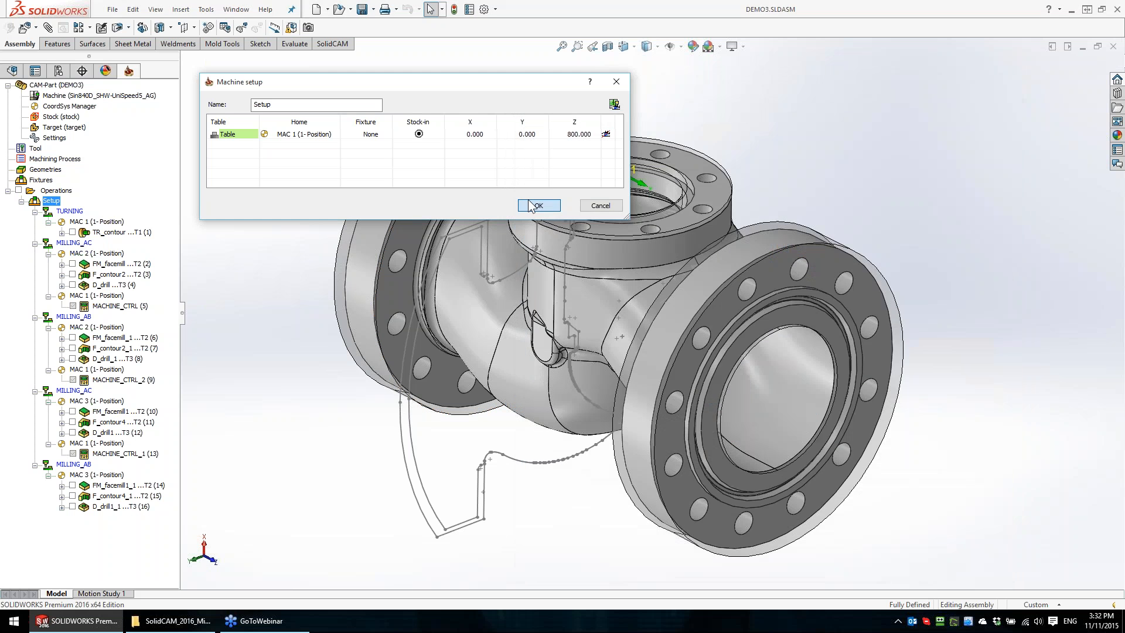
click(530, 205)
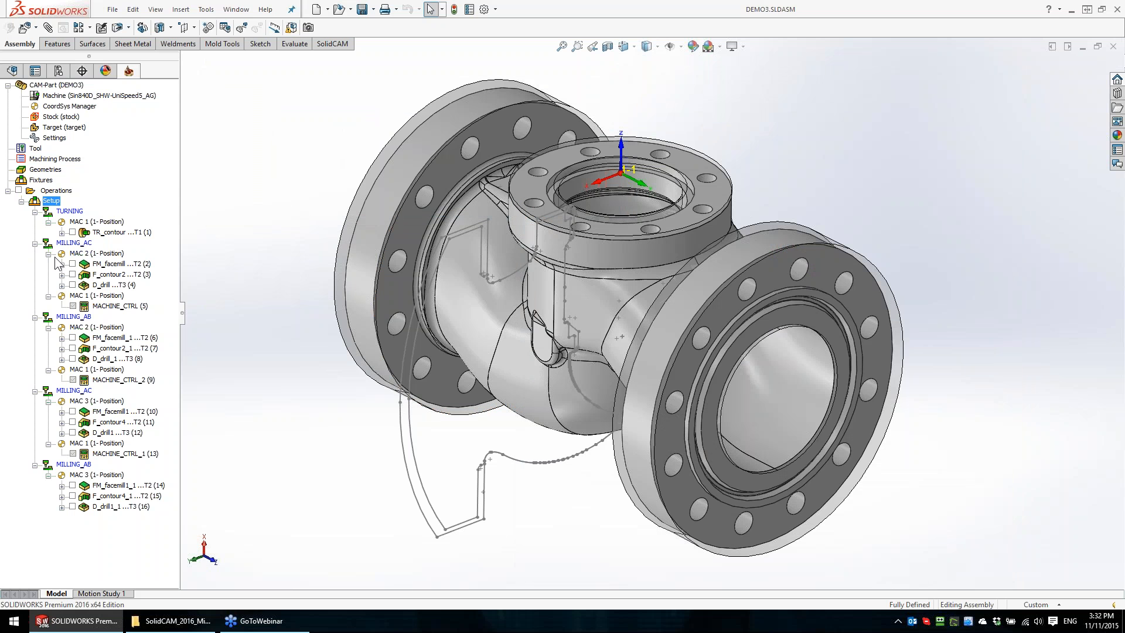
Show the TR_contour toolpath and inspect it at the upper flange's face and bore
click(73, 232)
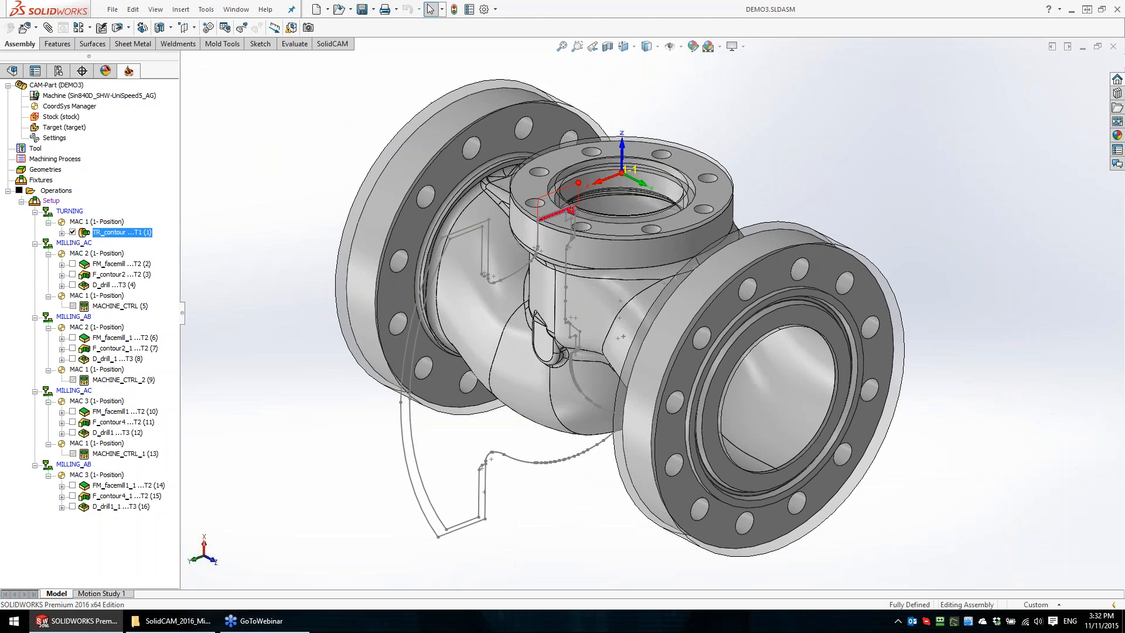
middle_drag(807, 153, 714, 188)
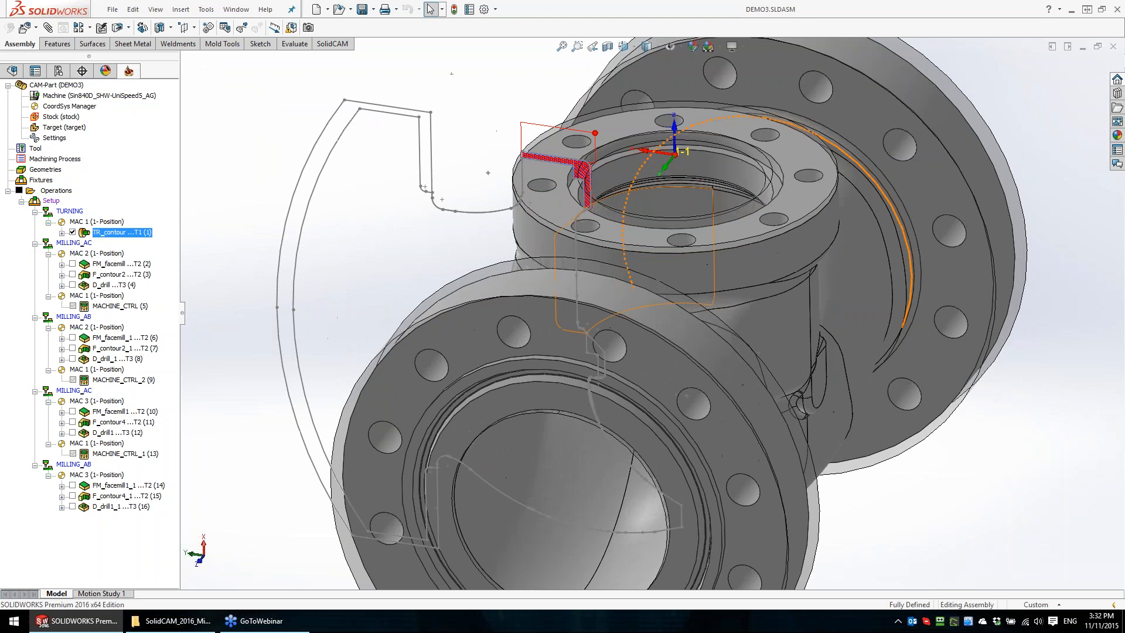
scroll(590, 164, down, 5)
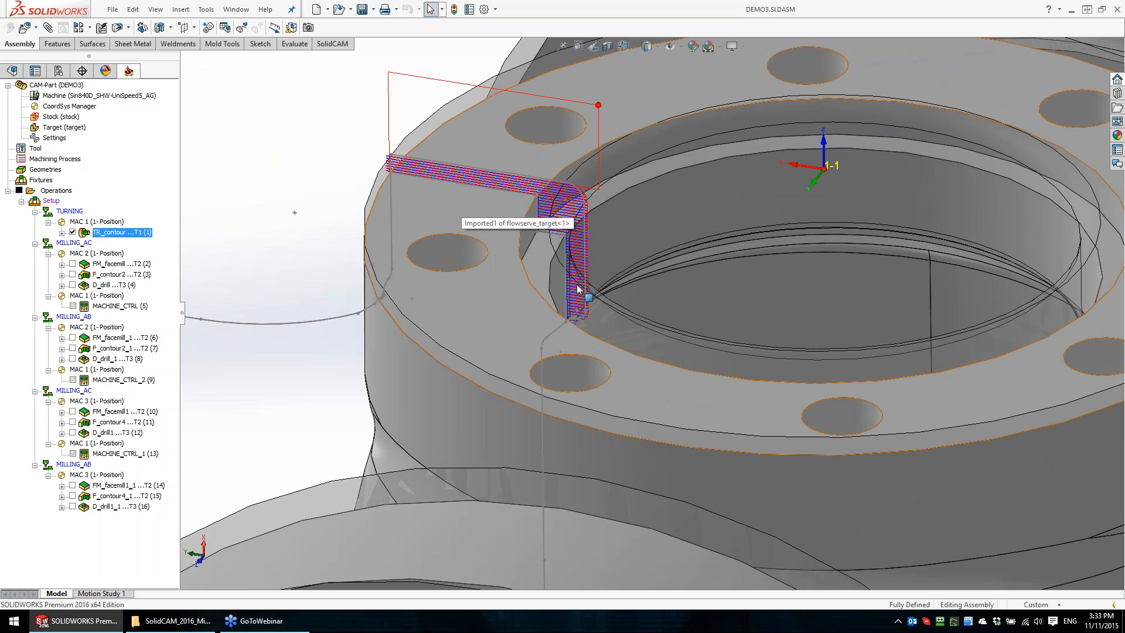
Examine the TR_contour toolpath along the upper flange's face and bore from several angles, and hide it
middle_drag(577, 288, 521, 171)
scroll(462, 181, up, 5)
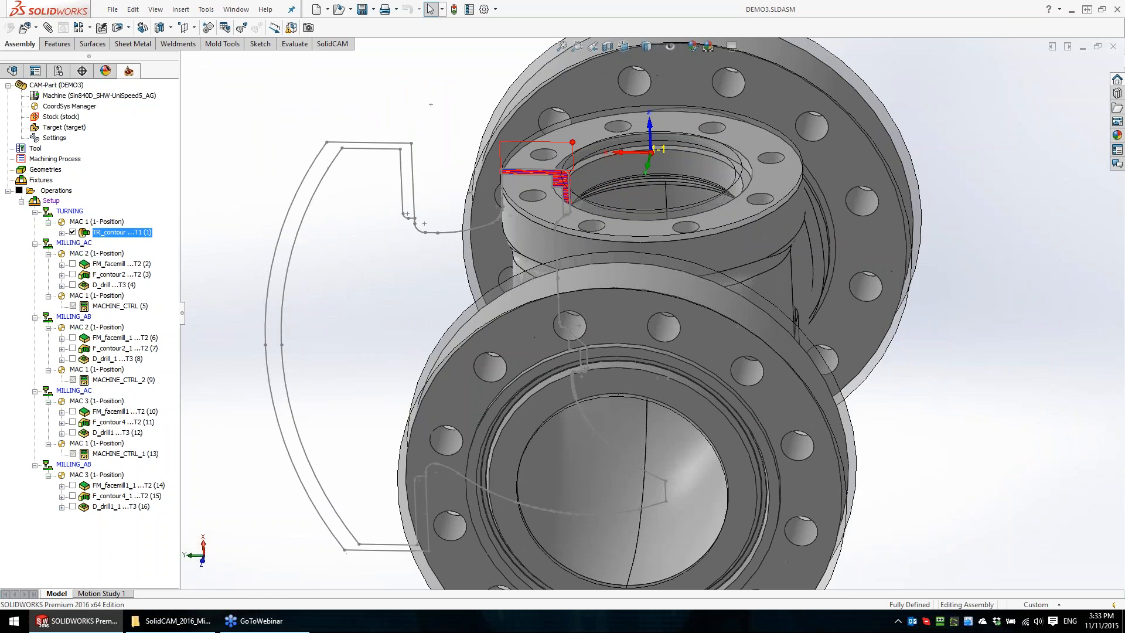
middle_drag(603, 252, 556, 233)
scroll(556, 234, down, 2)
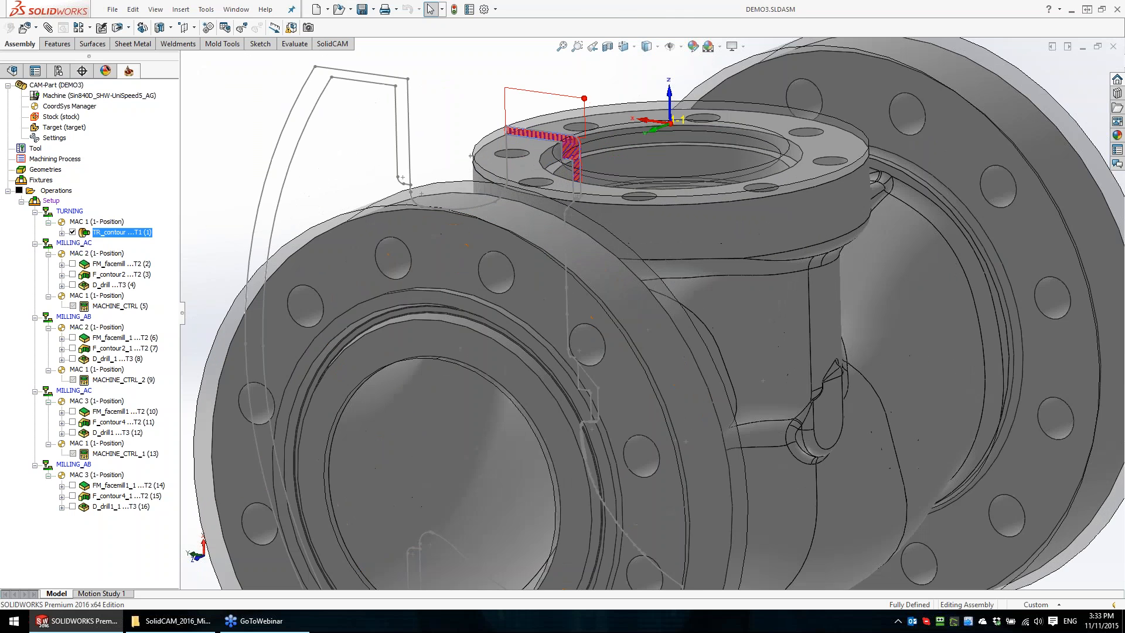
scroll(556, 161, down, 2)
middle_drag(556, 172, 566, 162)
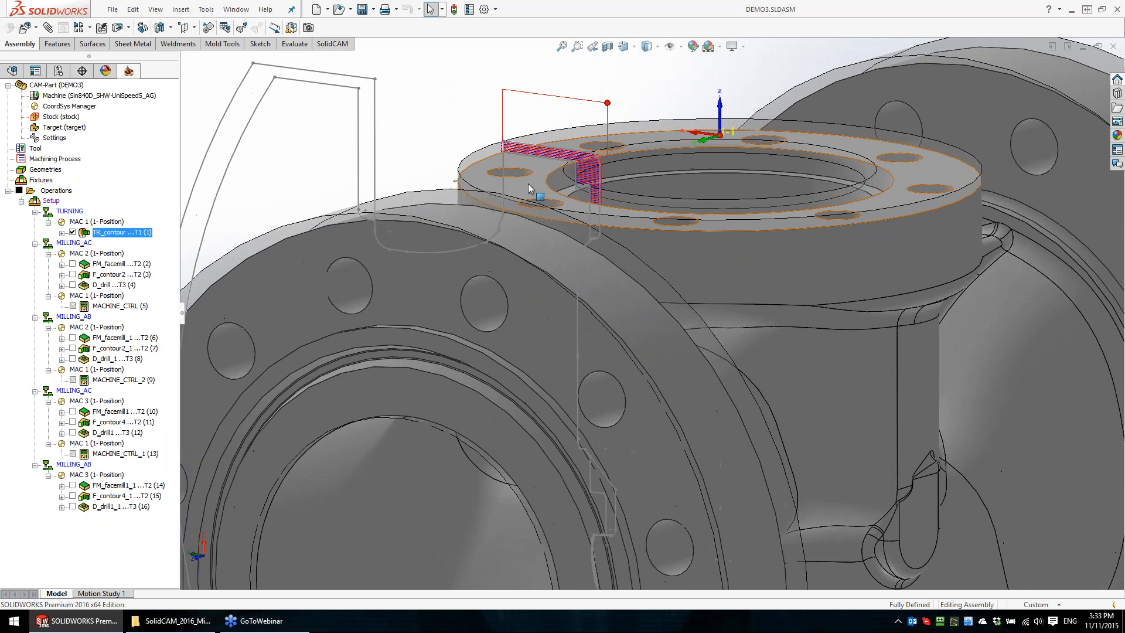
click(528, 183)
scroll(469, 161, down, 5)
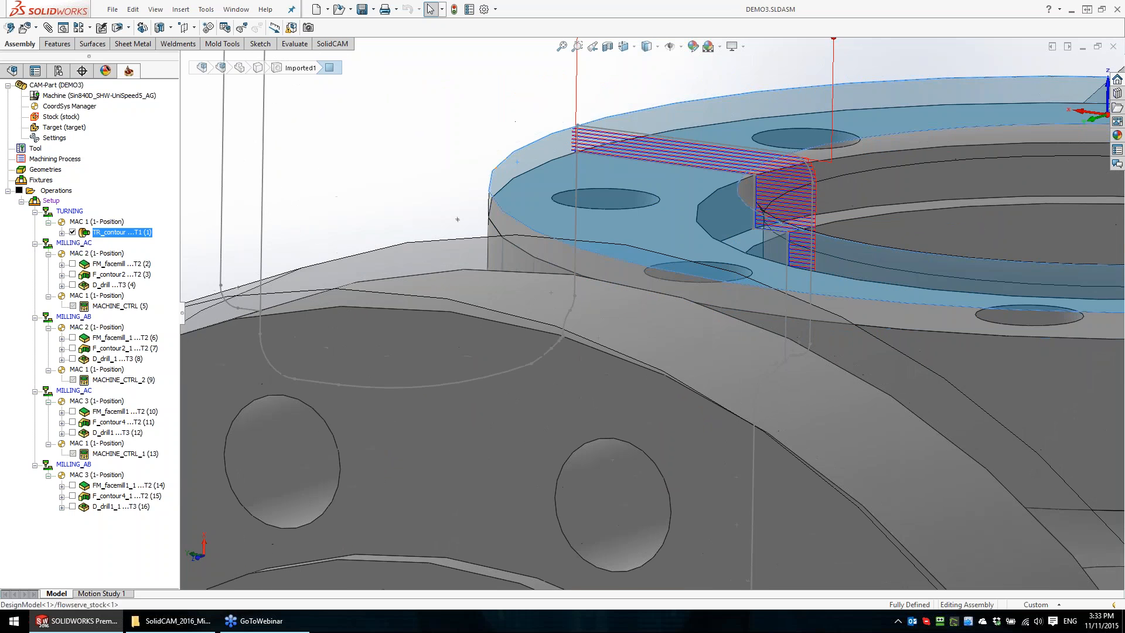
scroll(469, 155, up, 1)
click(469, 154)
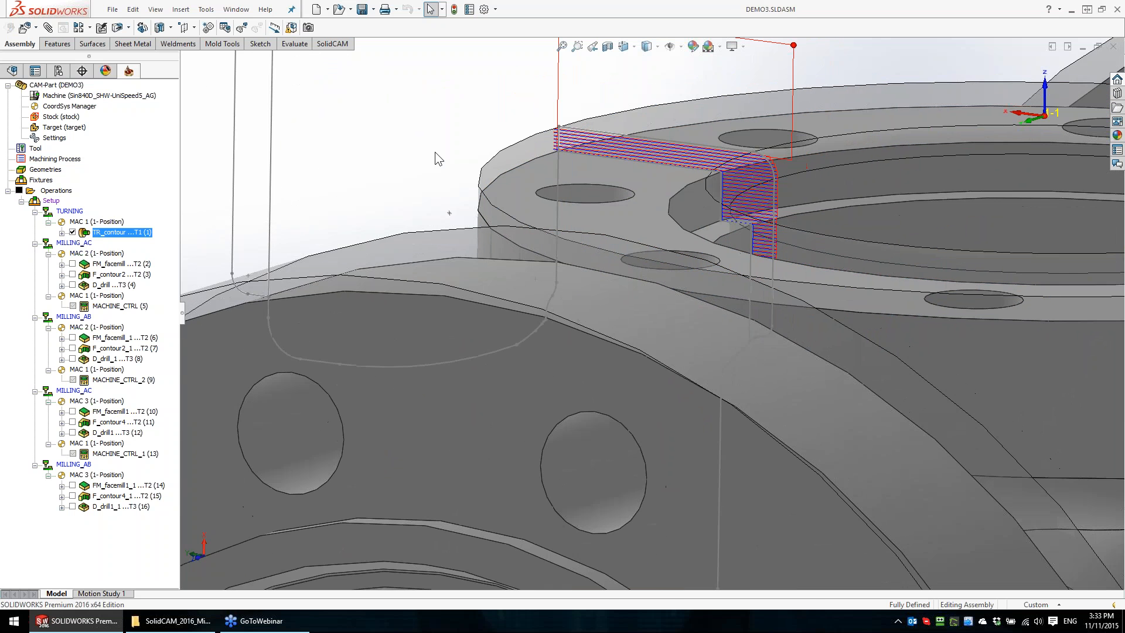
key(f)
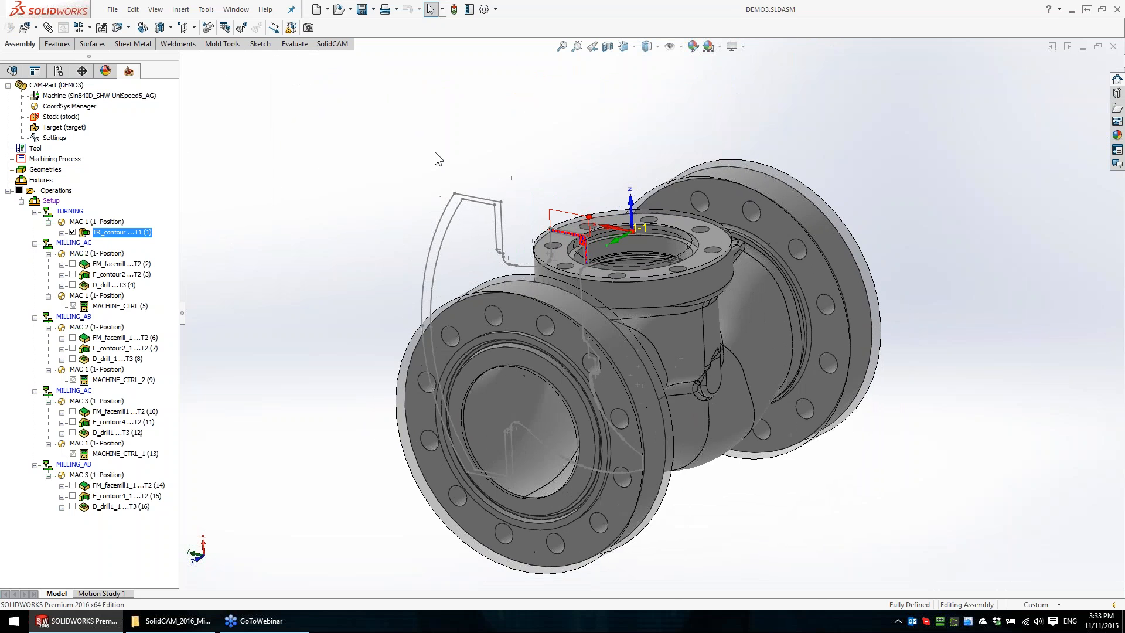
click(73, 233)
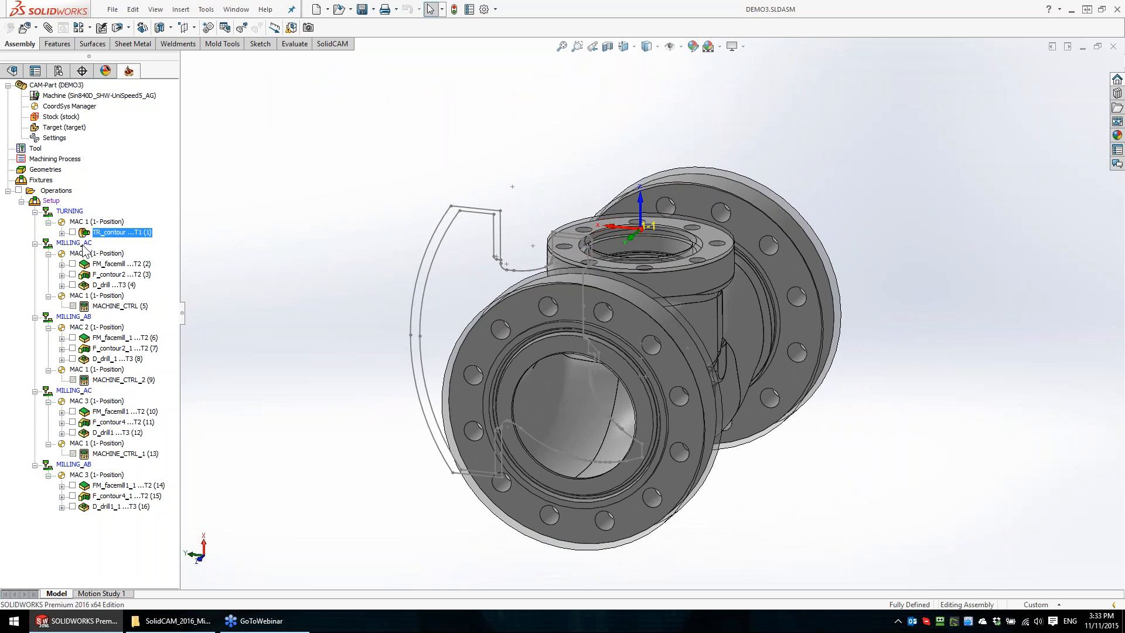
Show the FM_facemill toolpath and the MAC 2 coordinate system, inspect them on the side flange, and hide the toolpath
click(73, 265)
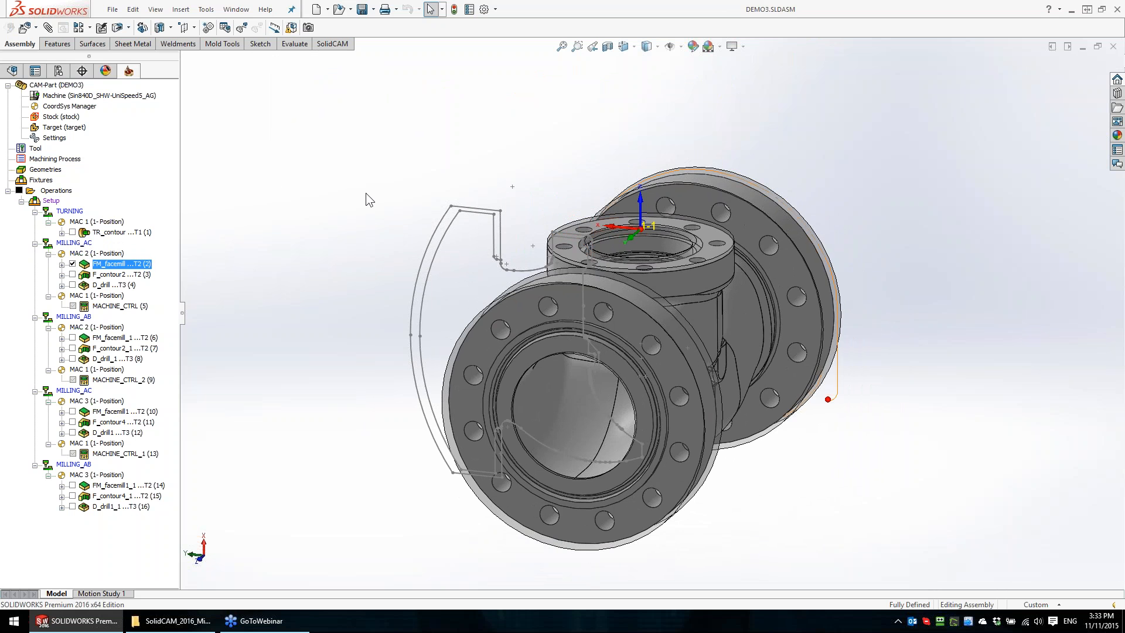
middle_drag(953, 287, 918, 307)
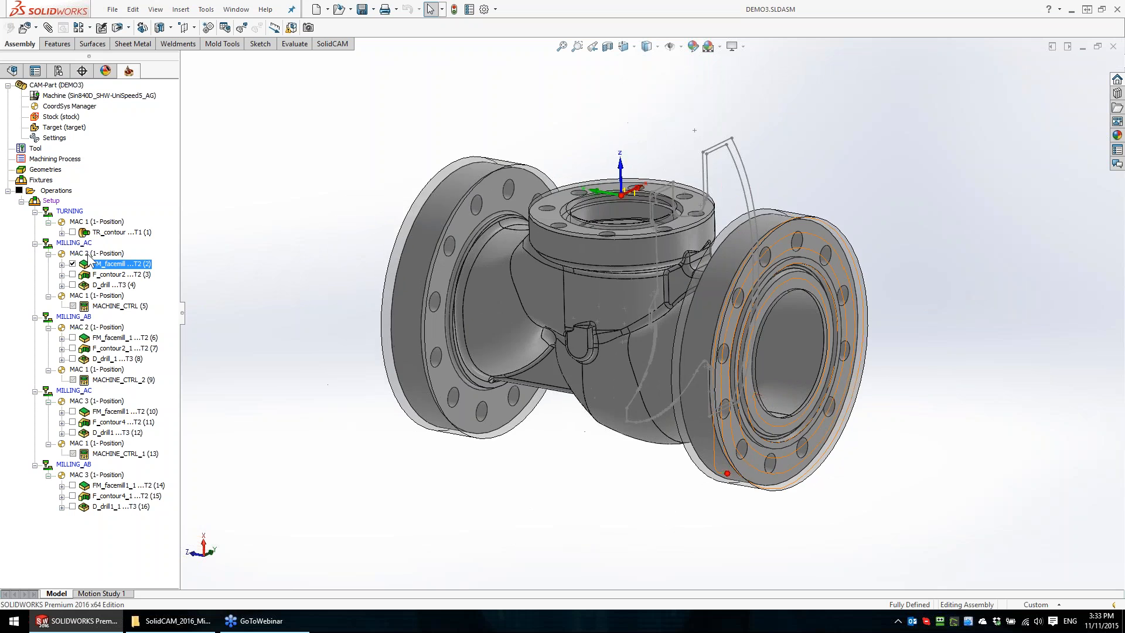
click(88, 254)
middle_drag(719, 253, 746, 275)
middle_drag(851, 245, 892, 318)
scroll(666, 336, down, 3)
scroll(666, 336, down, 1)
middle_drag(650, 378, 682, 419)
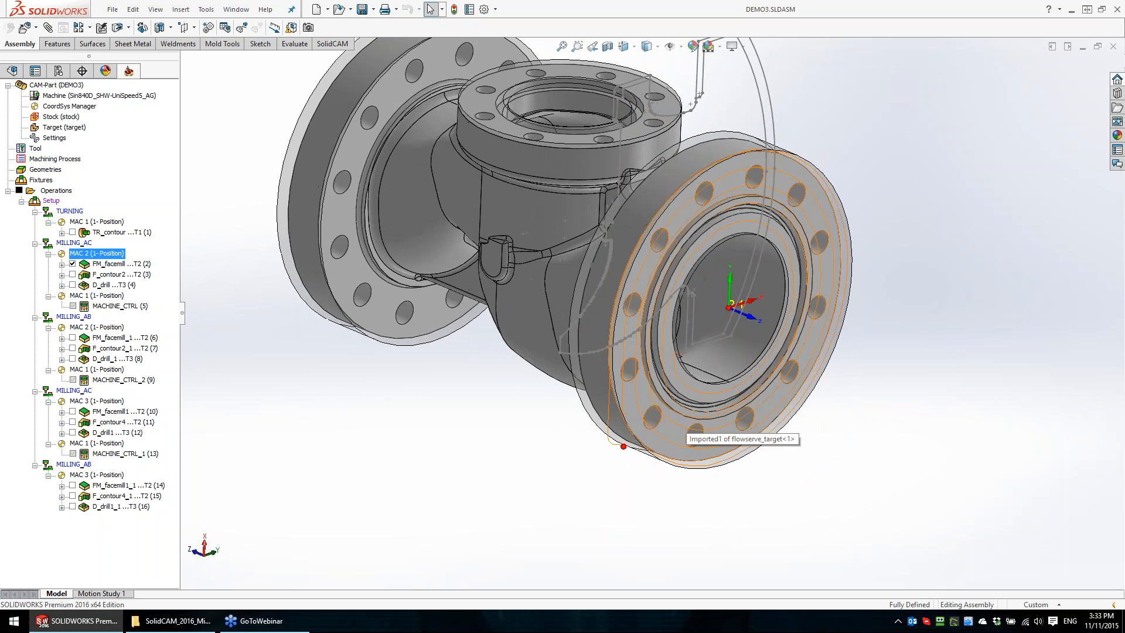
click(73, 264)
Show the F_contour2 toolpath, inspect it around the side flange's face and rim, and hide it
click(73, 274)
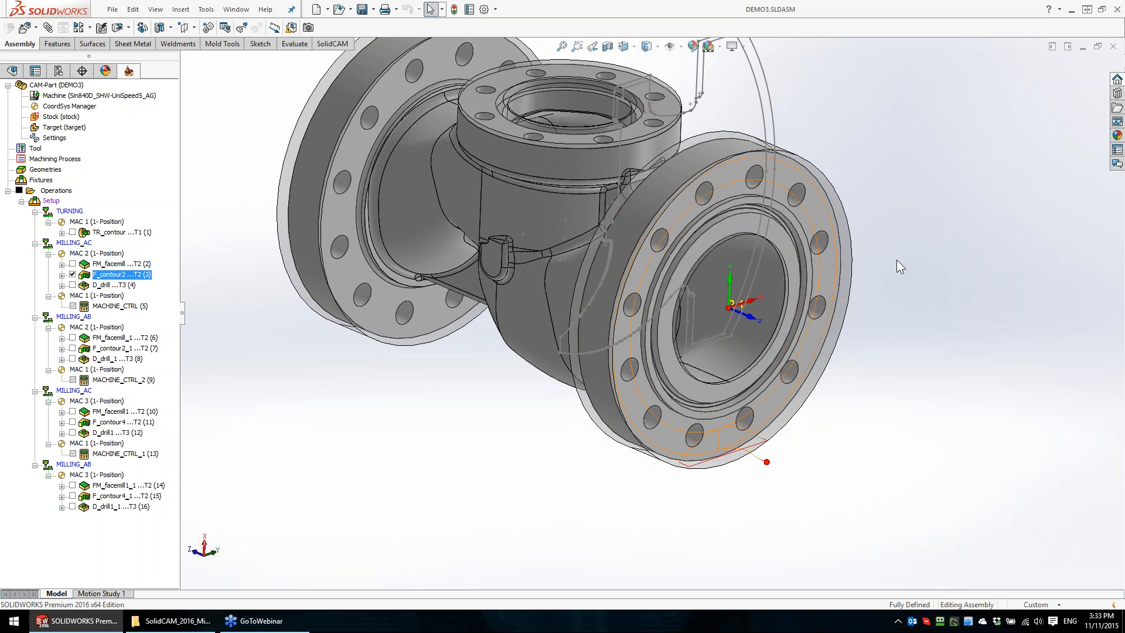
middle_drag(901, 258, 908, 242)
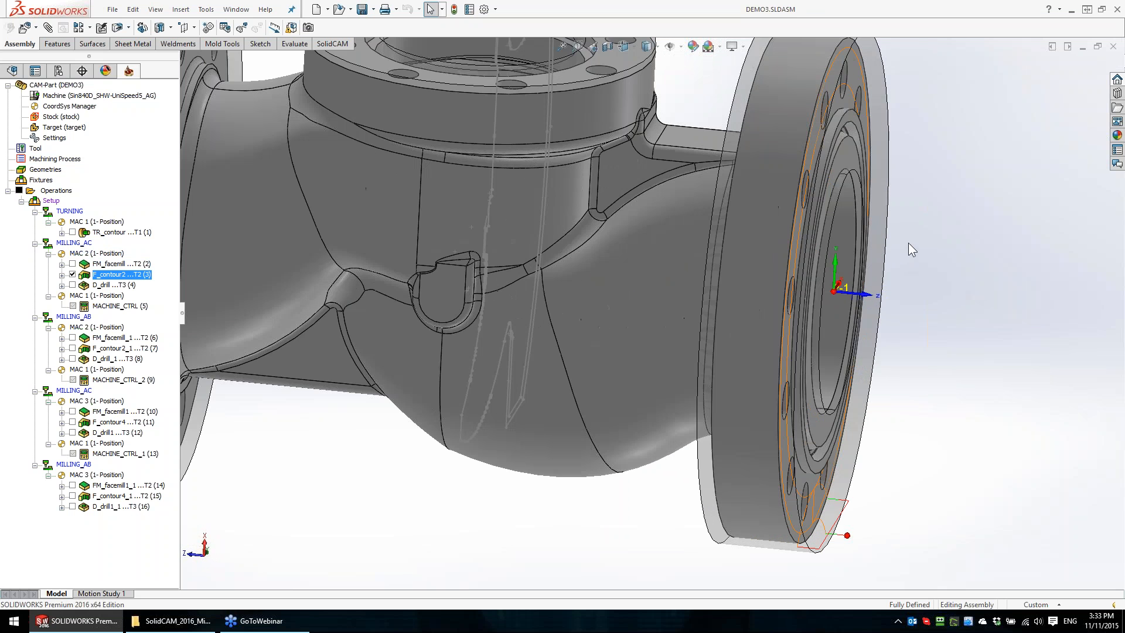
scroll(908, 243, down, 4)
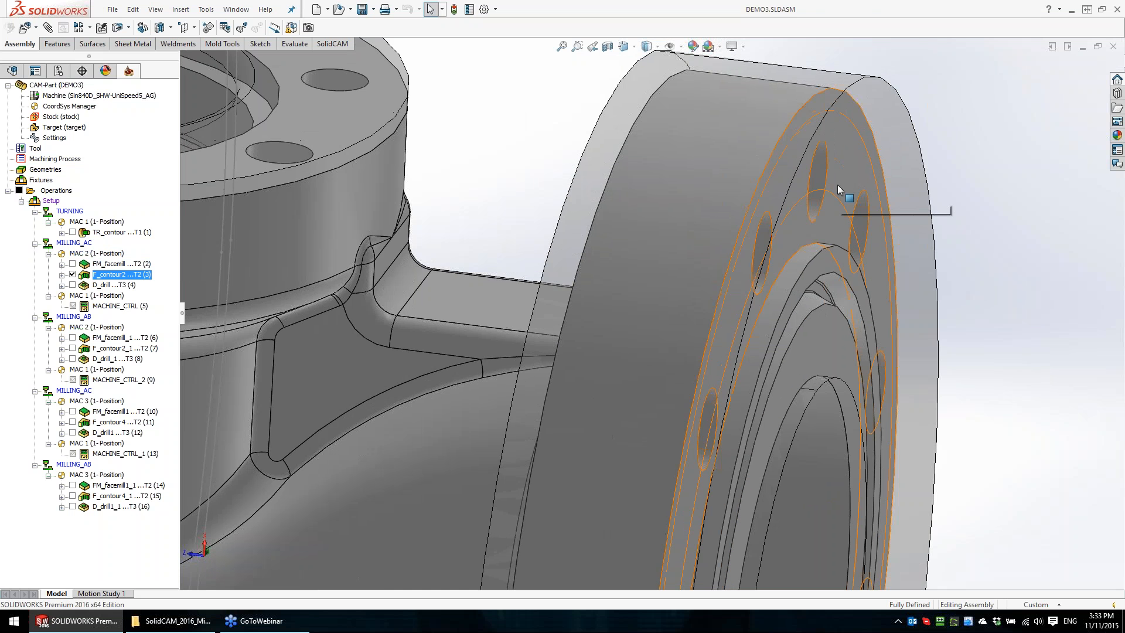
click(837, 185)
middle_drag(838, 184, 812, 194)
scroll(836, 179, up, 2)
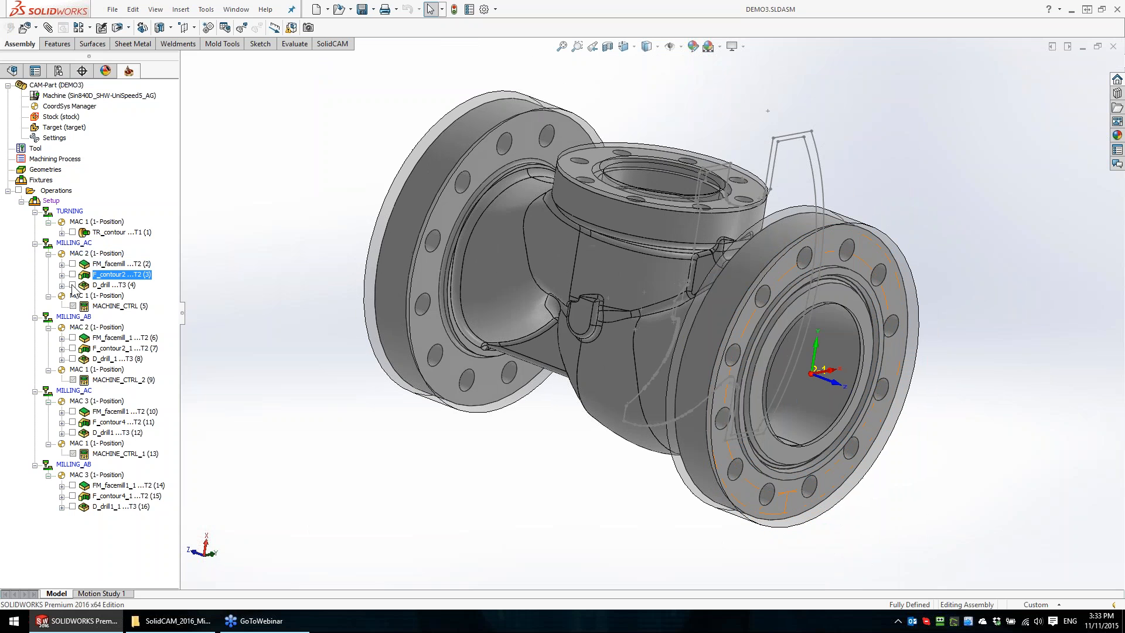
Show the D_drill toolpath over the side flange's bolt holes, and hide it
click(111, 285)
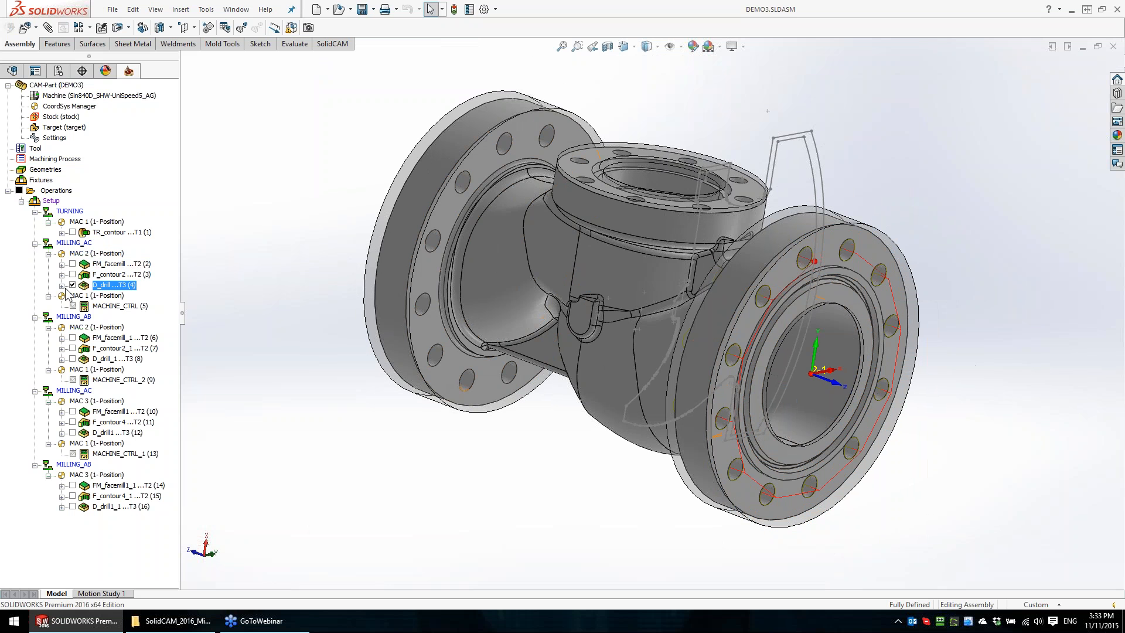
click(72, 286)
scroll(813, 382, down, 4)
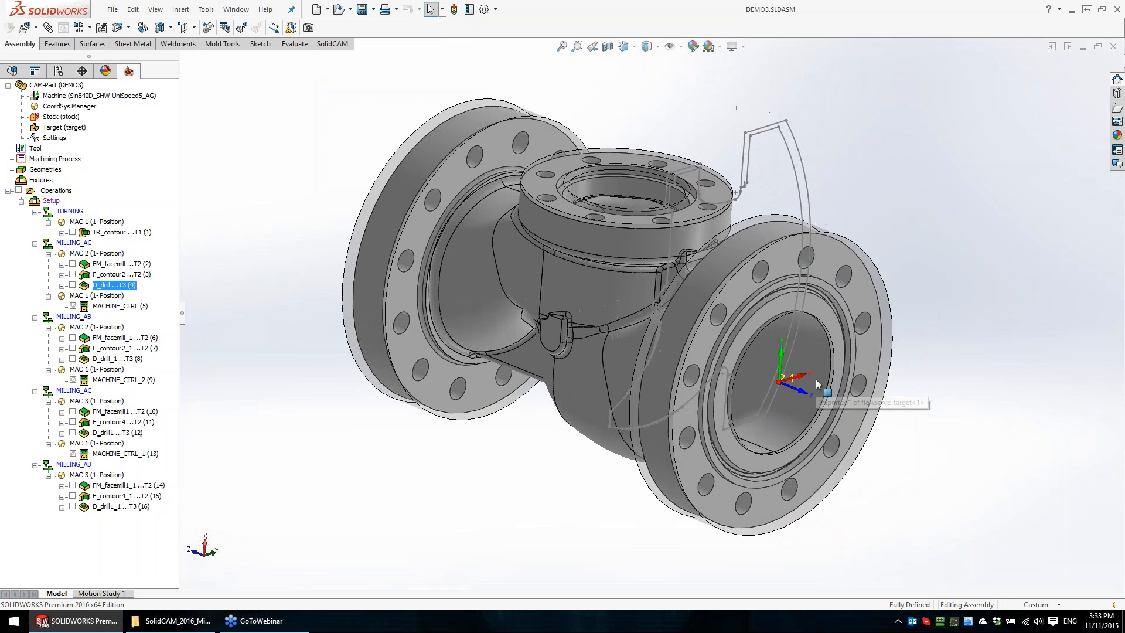
scroll(820, 375, down, 1)
Review the remaining MILLING_AB and MILLING_AC operation groups against the valve body's two side flanges
click(86, 319)
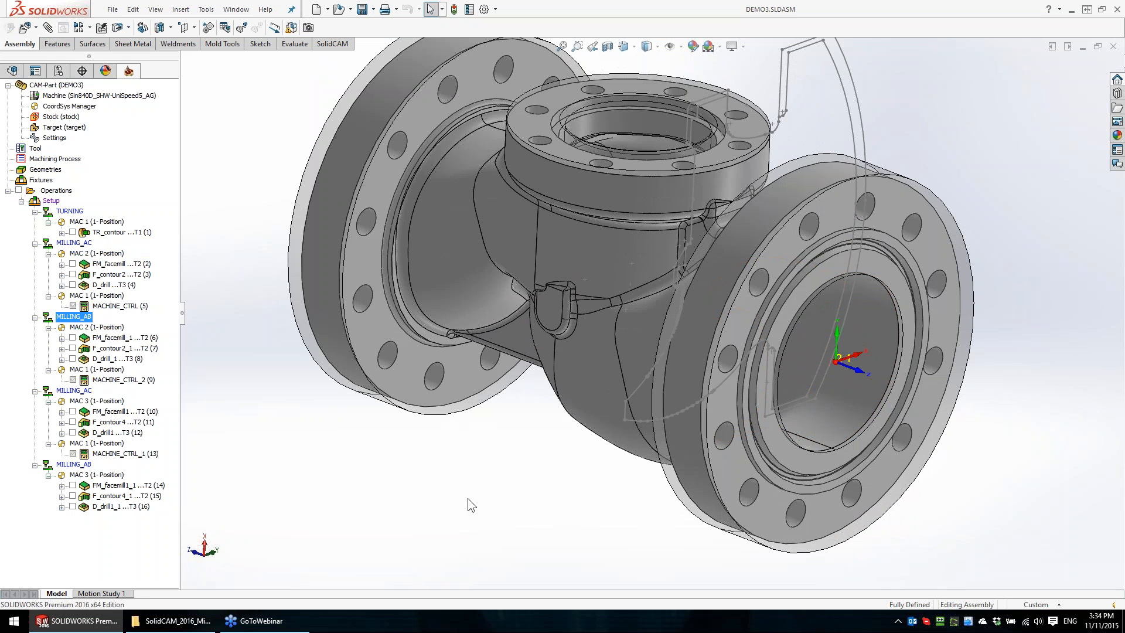
scroll(469, 498, up, 2)
middle_drag(470, 497, 581, 478)
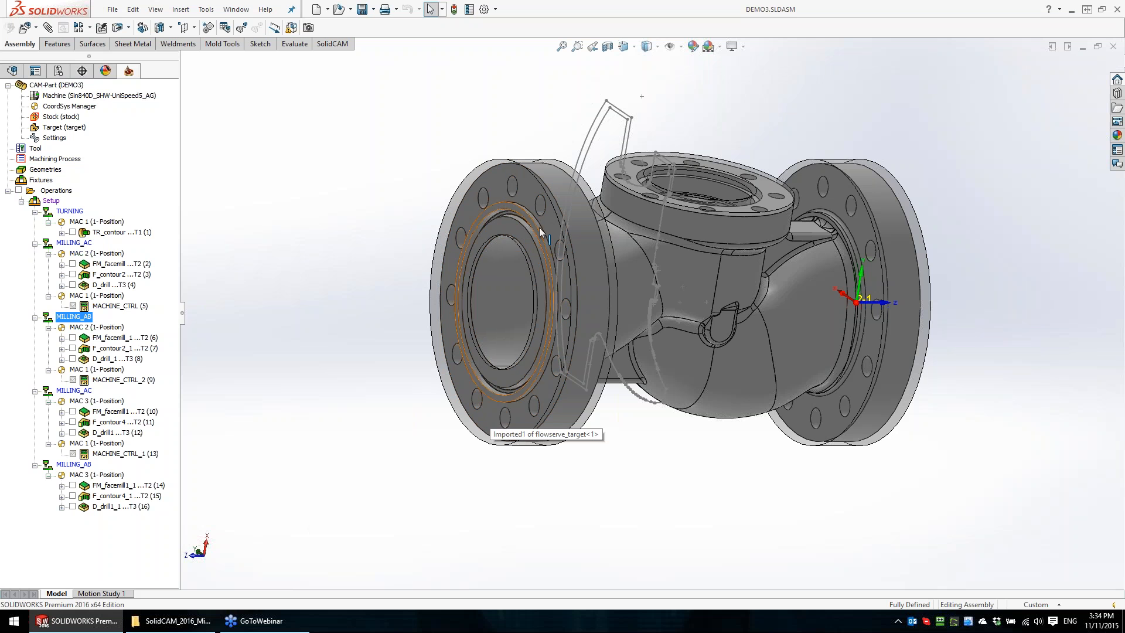
click(79, 390)
click(81, 464)
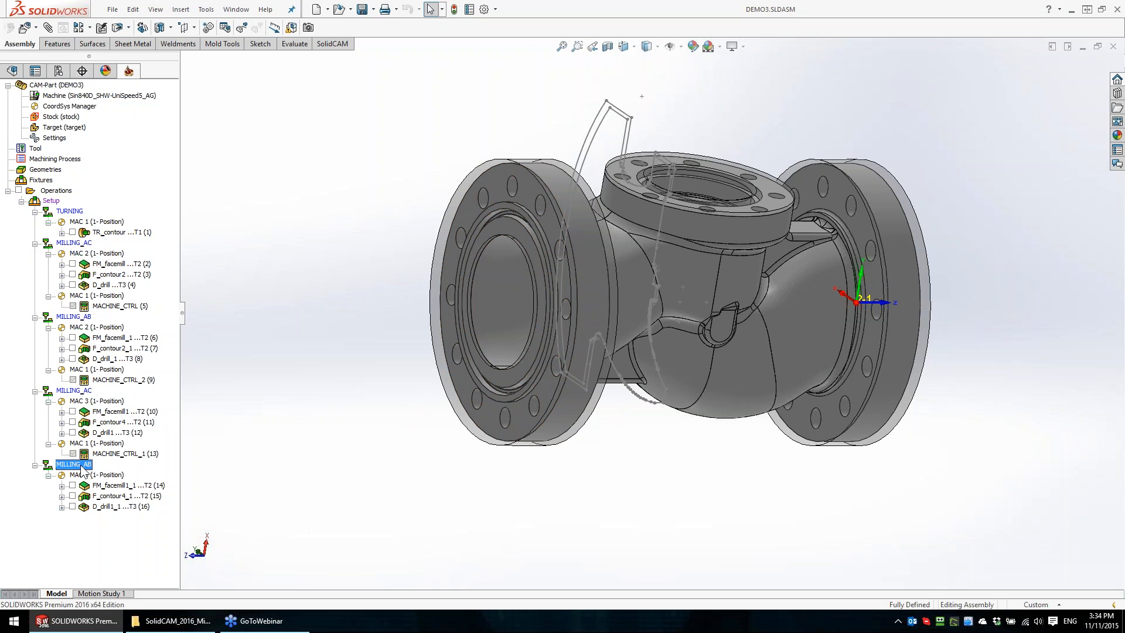
Open the machine simulation of all operations and display the stock transparently around the valve body
right_click(65, 192)
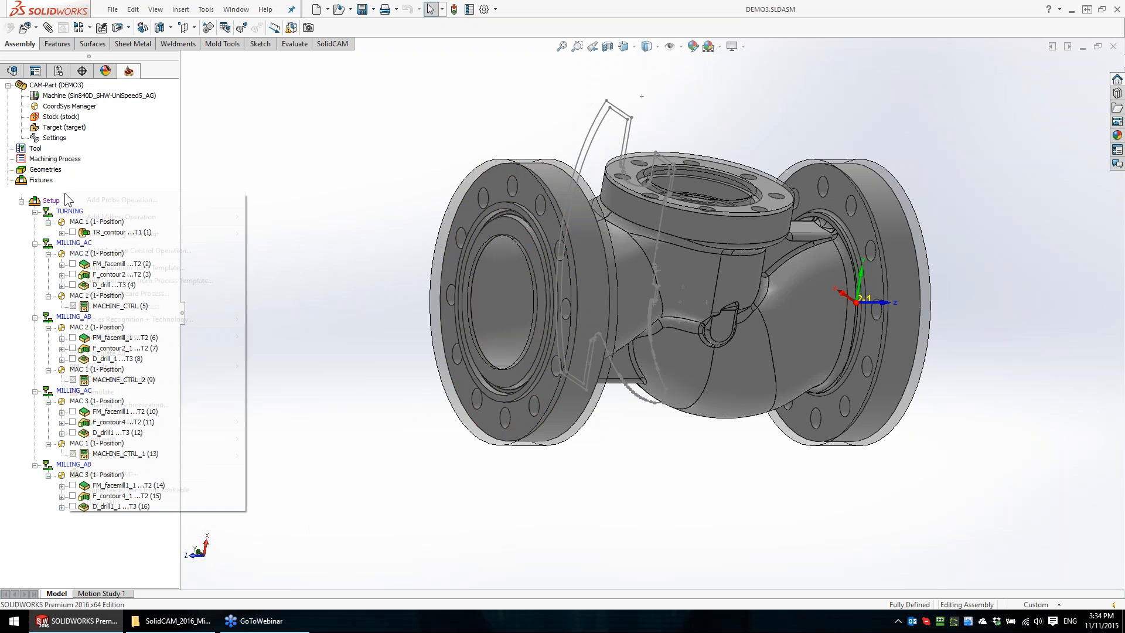
click(100, 392)
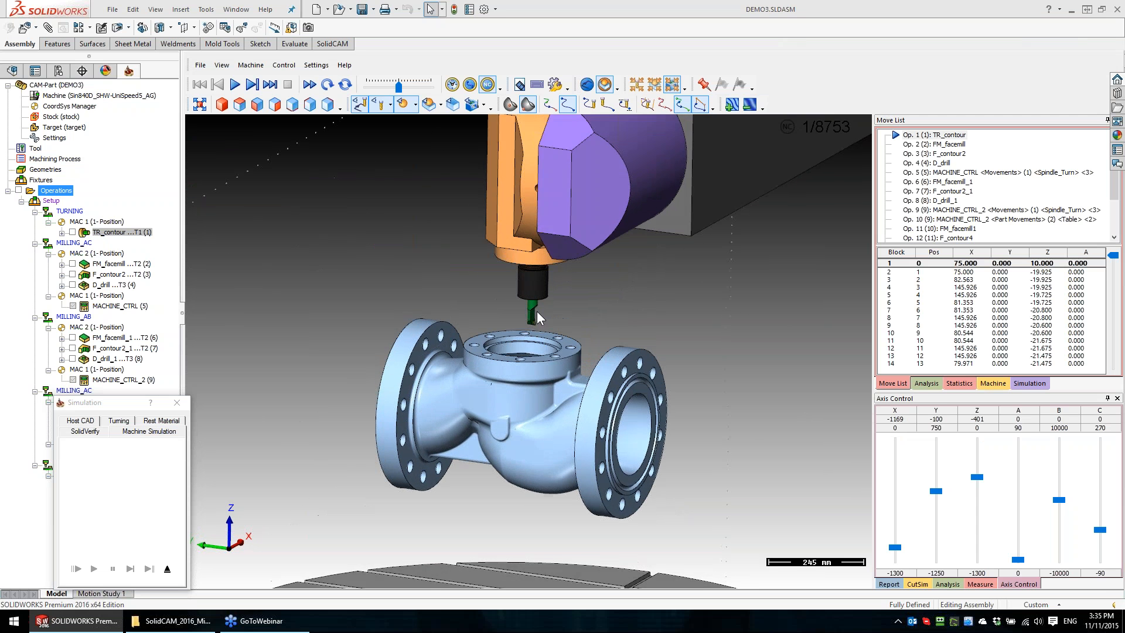
click(427, 105)
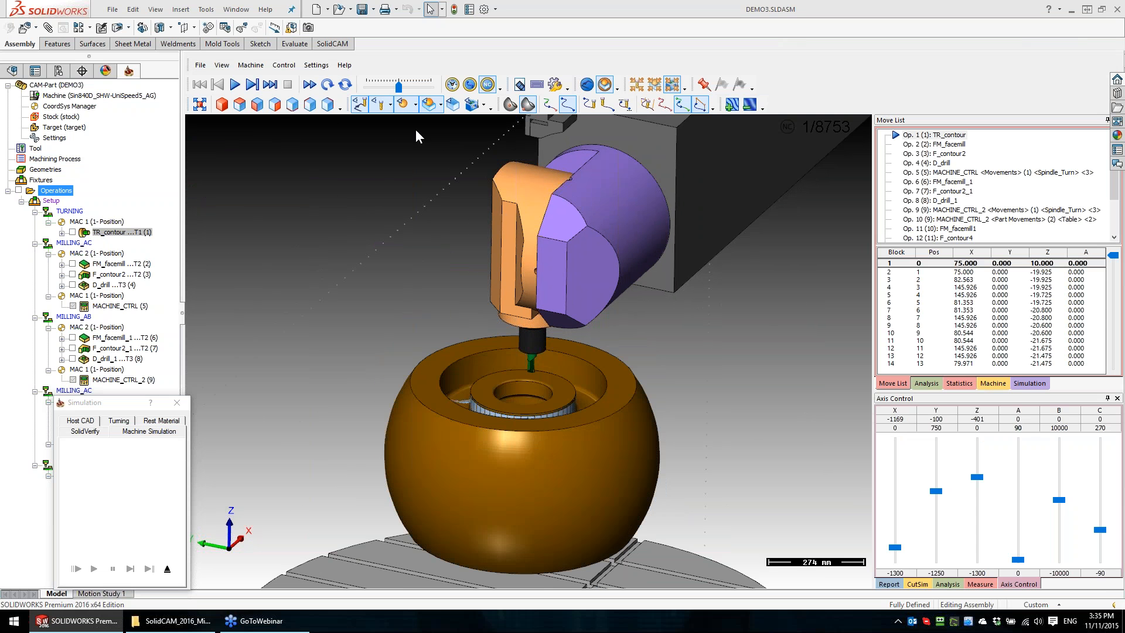
scroll(387, 272, down, 3)
middle_drag(386, 272, 455, 331)
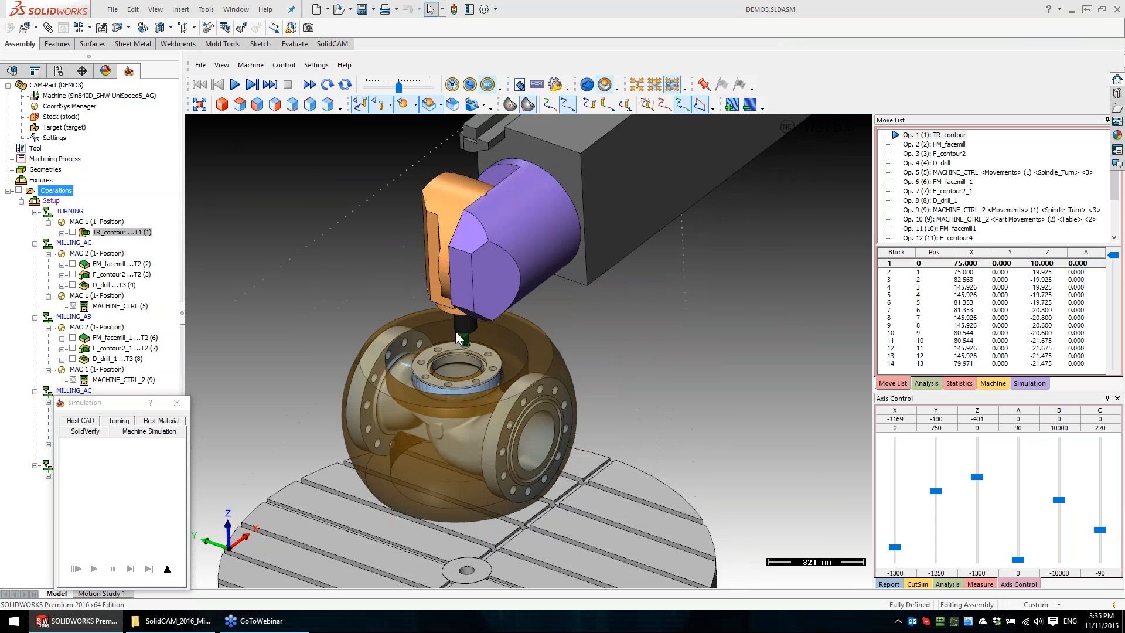
scroll(456, 332, up, 5)
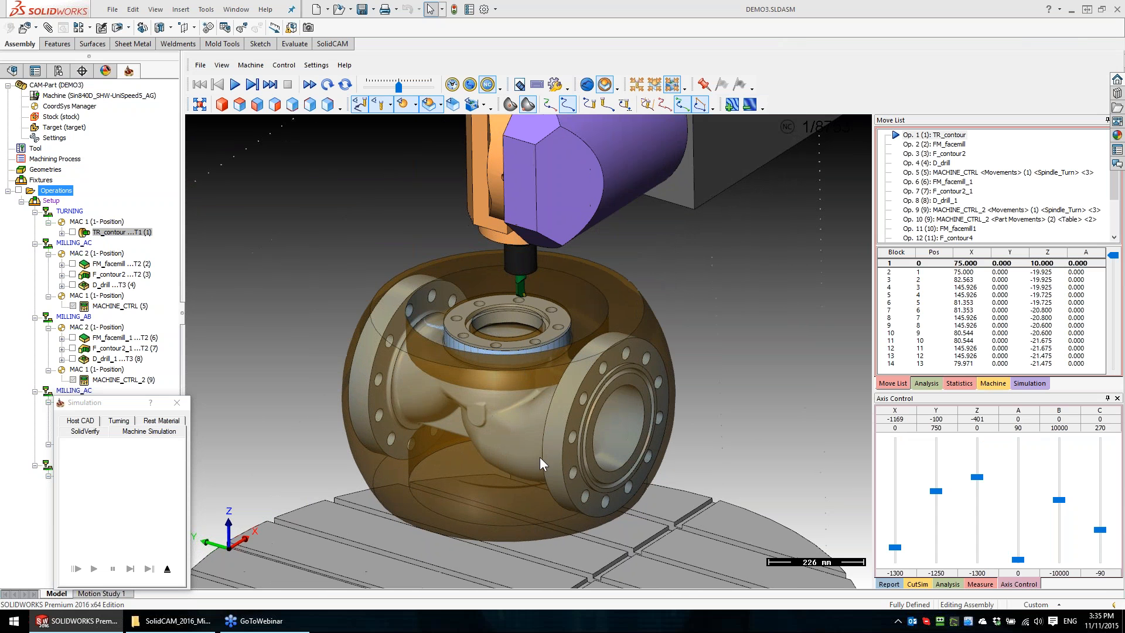
Advance the TR_contour simulation through its moves to block 269 and inspect the turned upper flange up close
mouse_move(618, 306)
middle_down()
mouse_move(564, 329)
mouse_move(521, 323)
mouse_move(505, 343)
mouse_move(576, 311)
mouse_move(606, 315)
middle_up()
scroll(577, 318, up, 5)
scroll(706, 205, up, 1)
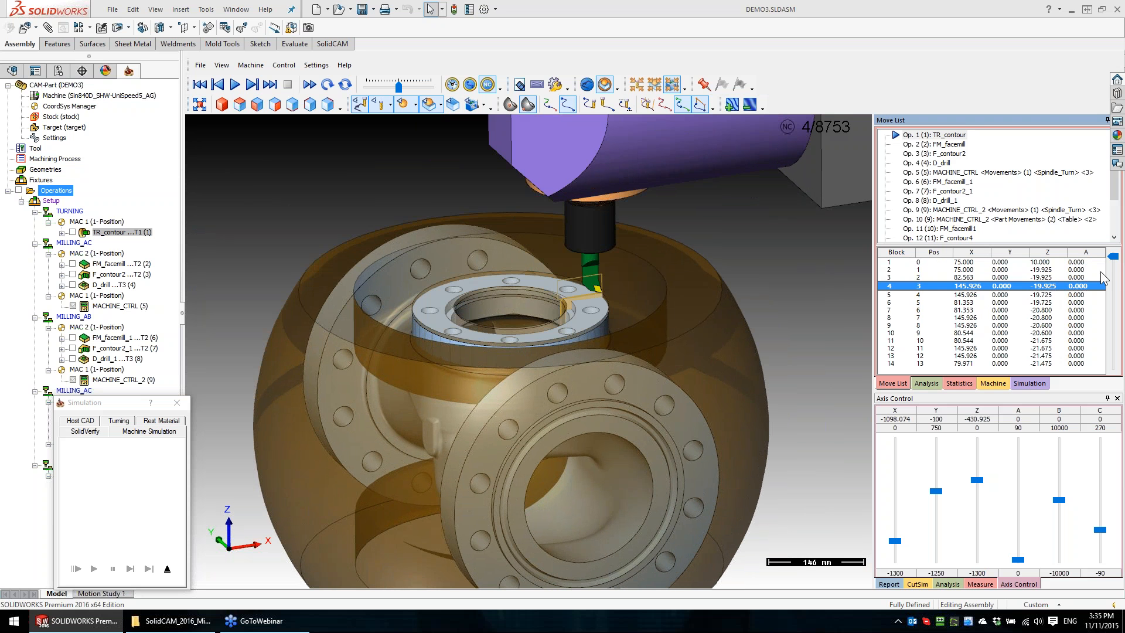
drag(1115, 269, 1074, 350)
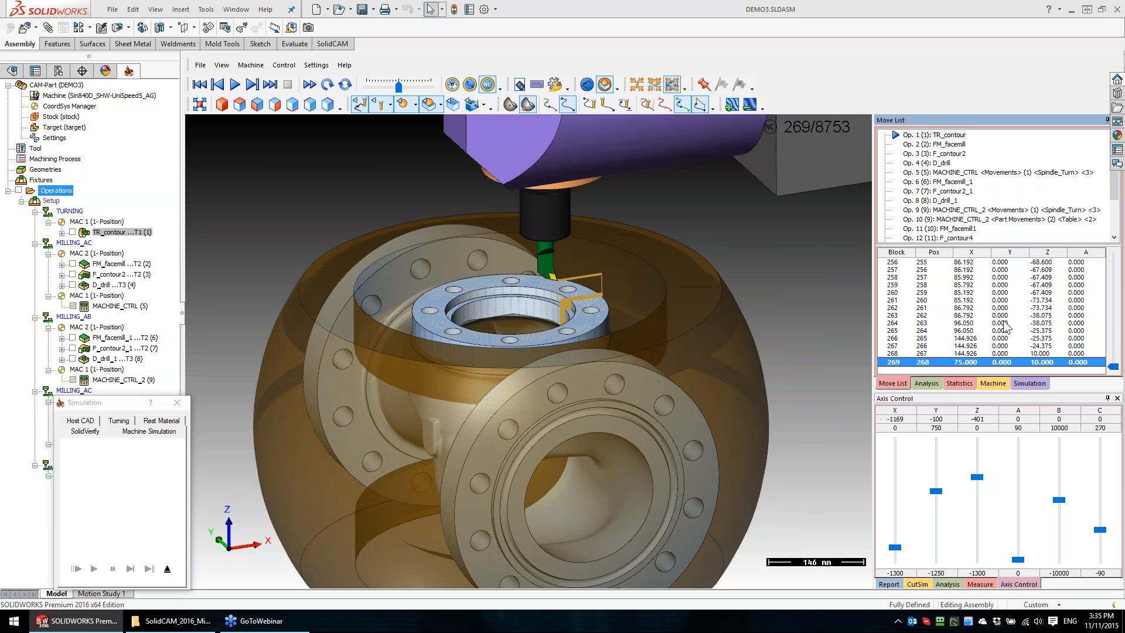
scroll(821, 319, up, 4)
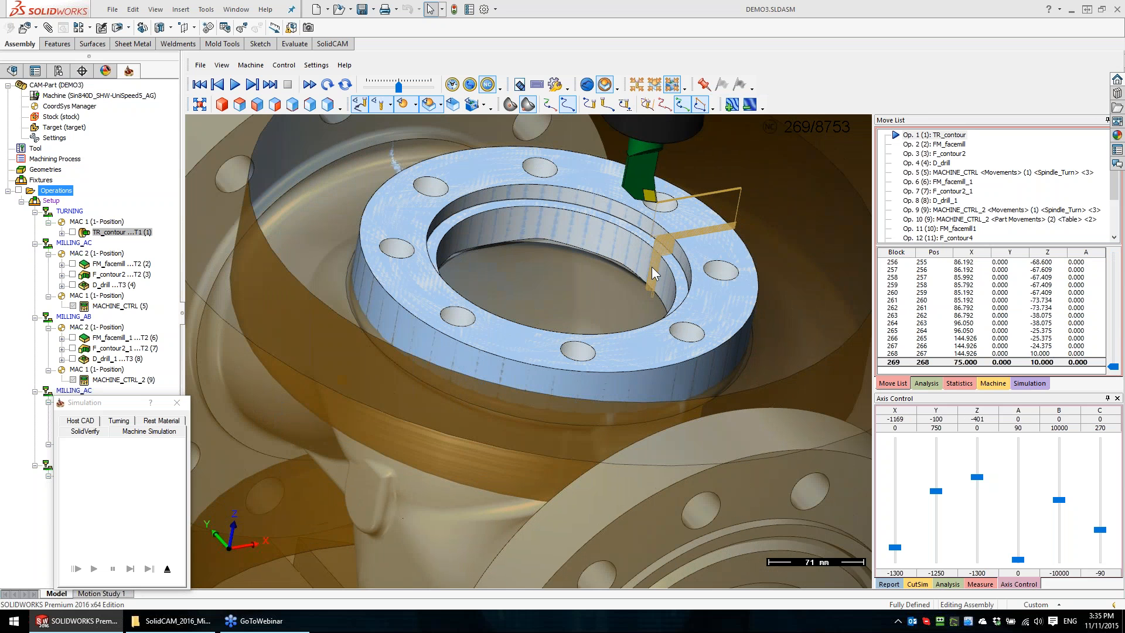
scroll(654, 269, down, 4)
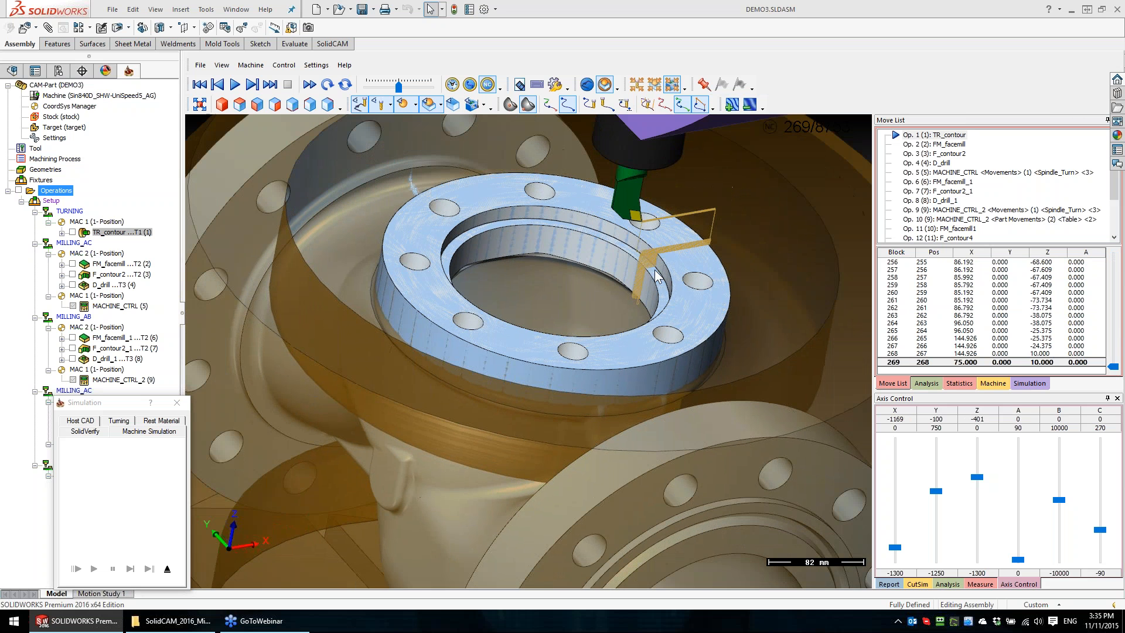
Examine the tilted head and tool at the side flange in the FM_facemill simulation, and advance its moves into F_contour2
scroll(605, 250, down, 4)
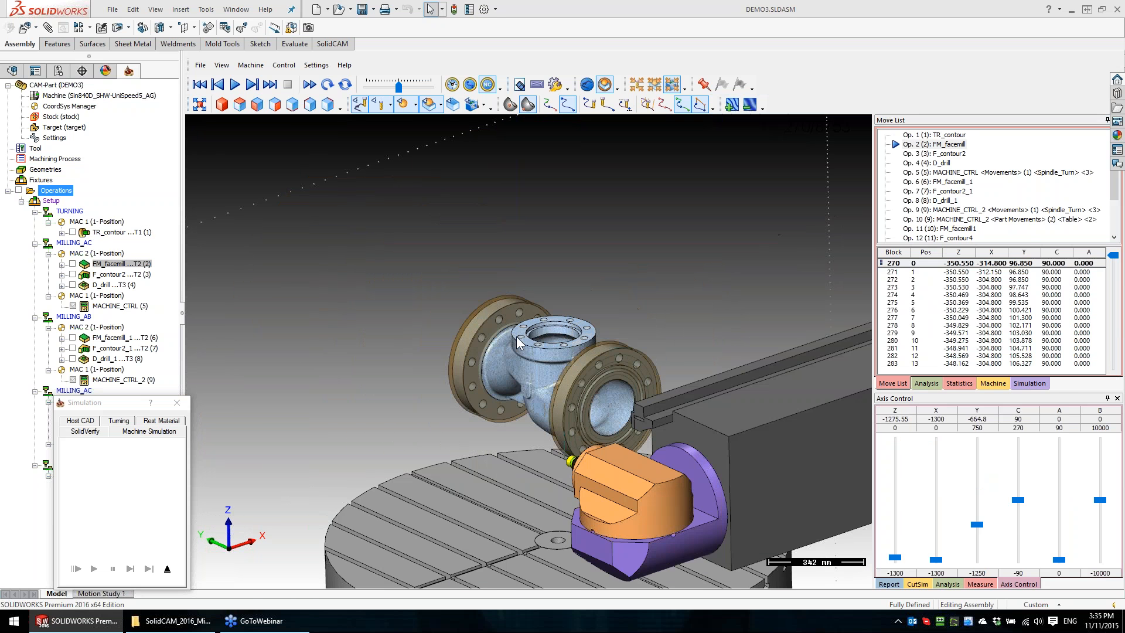
scroll(528, 338, down, 2)
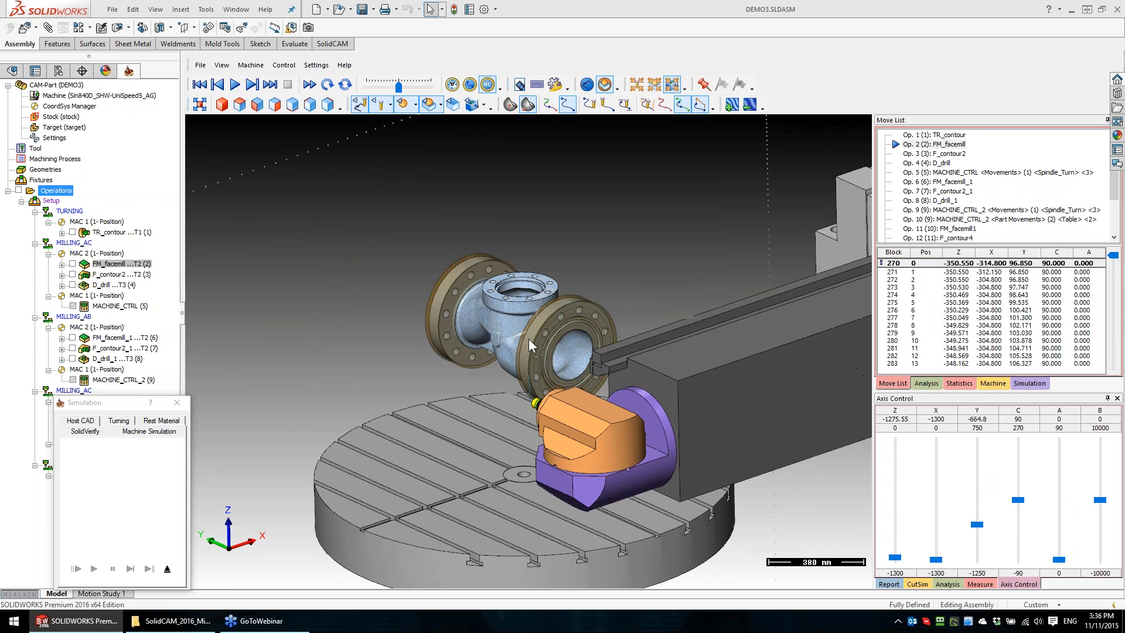
scroll(528, 339, up, 2)
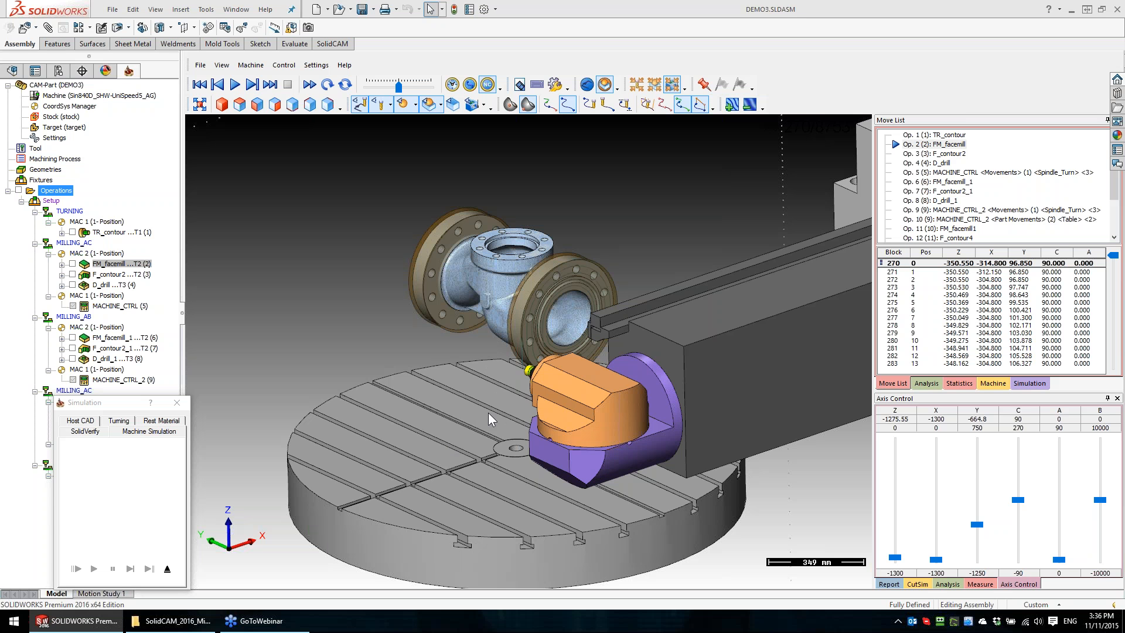
middle_drag(494, 406, 589, 342)
scroll(590, 342, up, 6)
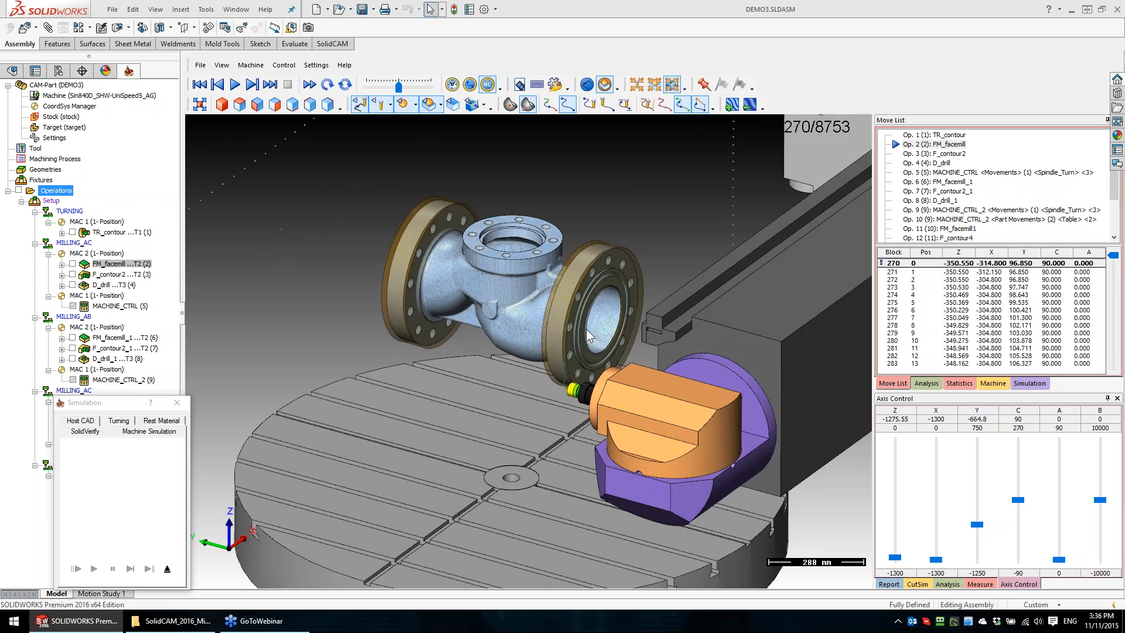
scroll(580, 303, down, 5)
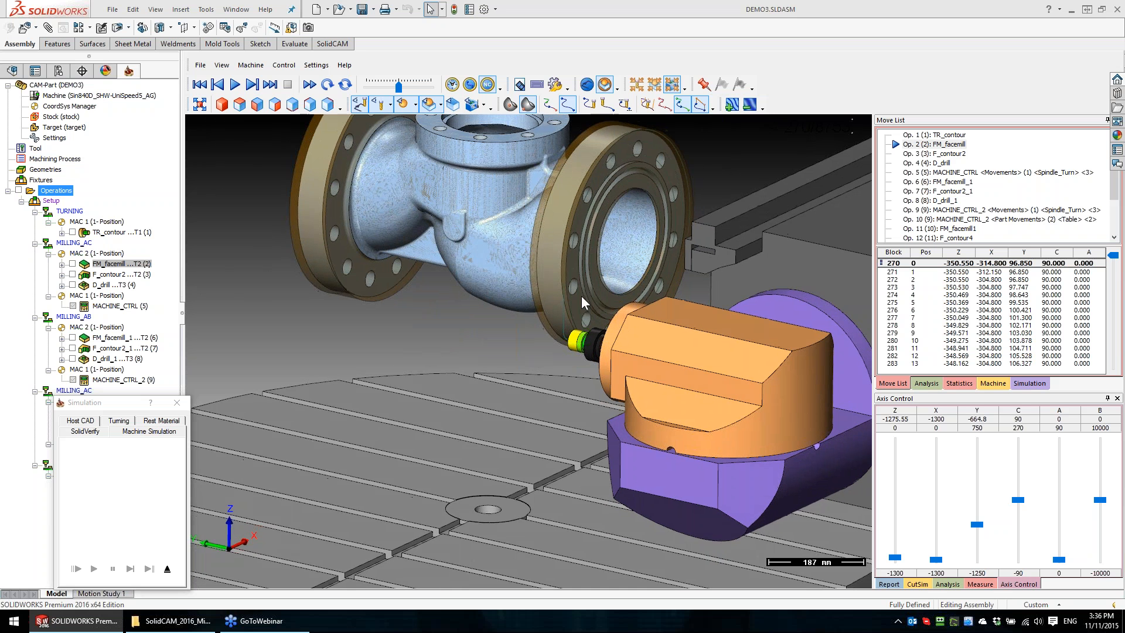
middle_drag(630, 391, 641, 389)
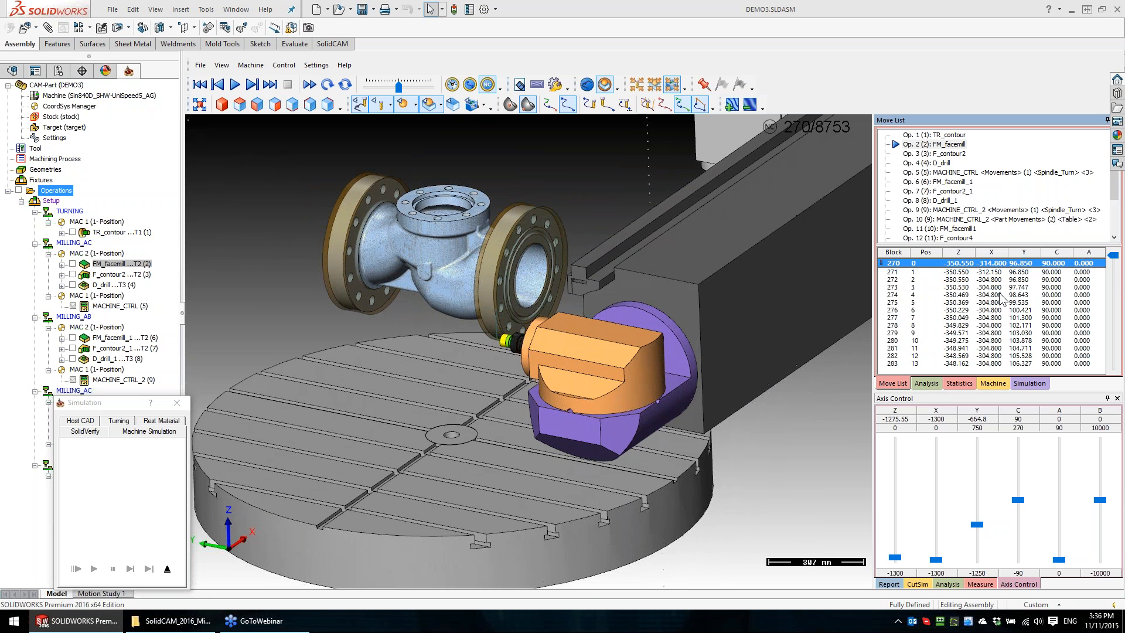
drag(1115, 267, 1111, 371)
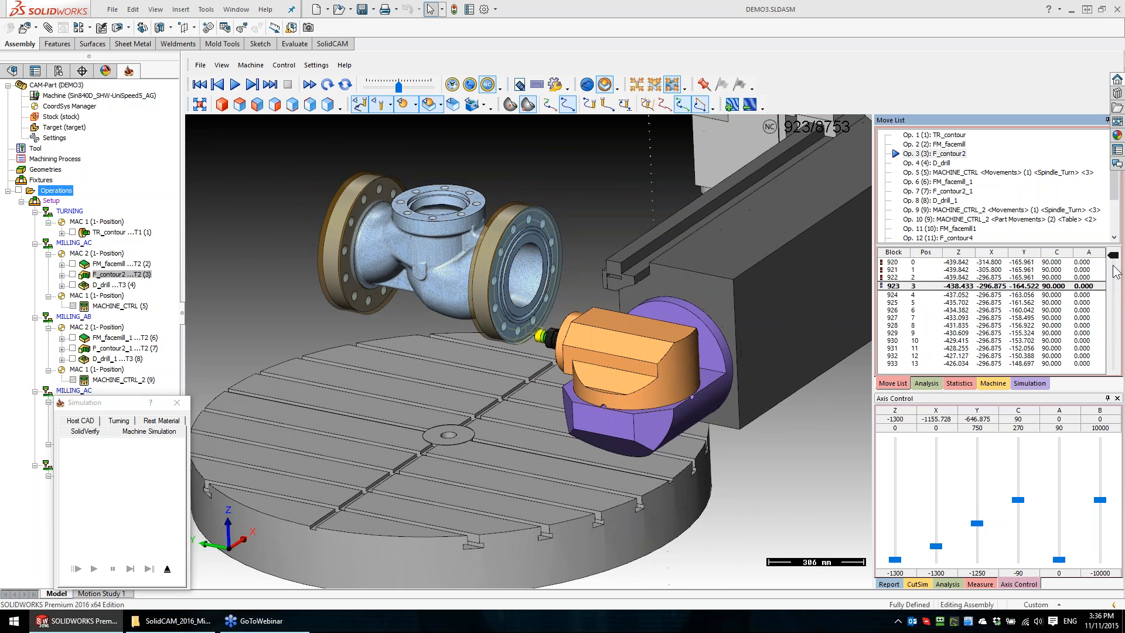
Advance the simulation through the F_contour2 and D_drill moves to the first MACHINE_CTRL block, 2398
drag(1115, 265, 1114, 375)
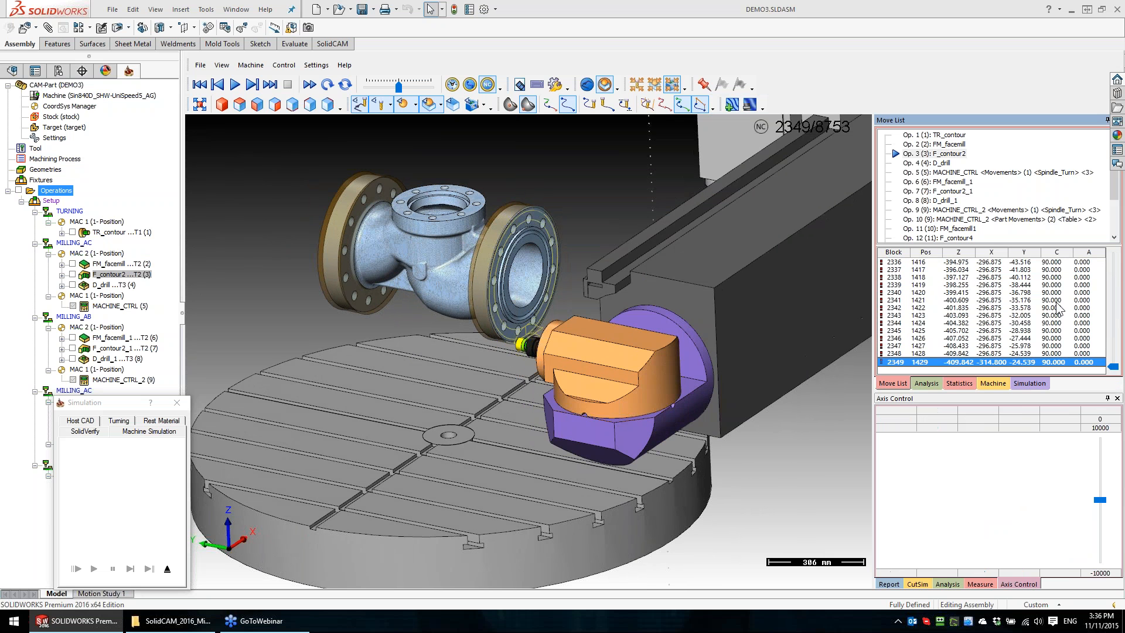
scroll(1060, 310, down, 5)
scroll(1066, 317, down, 20)
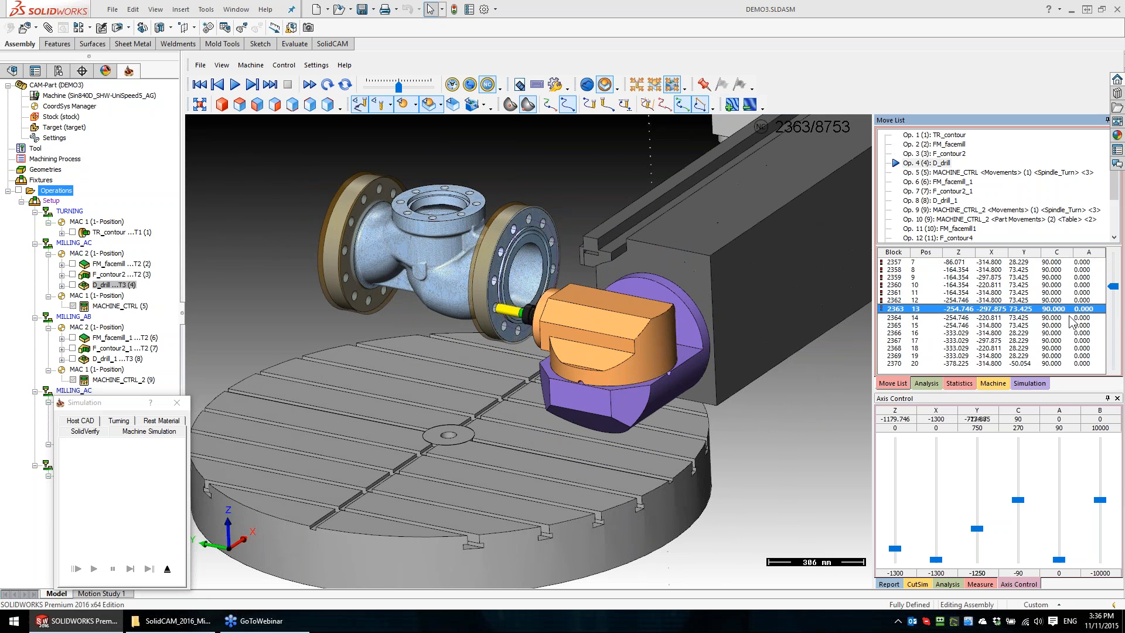
scroll(990, 351, down, 18)
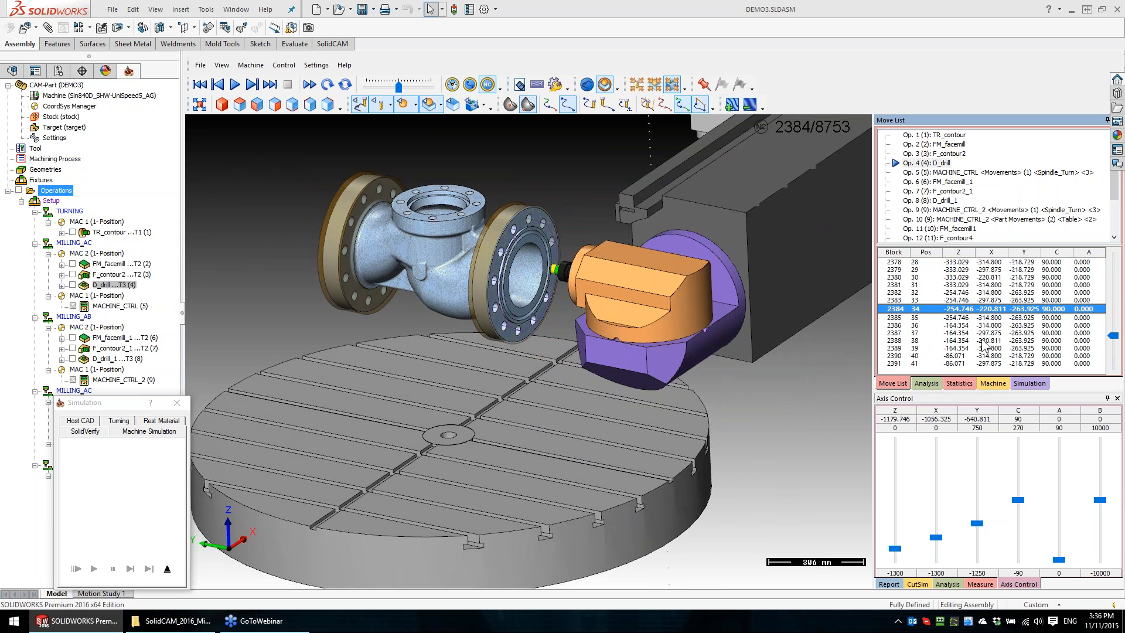
scroll(991, 352, down, 4)
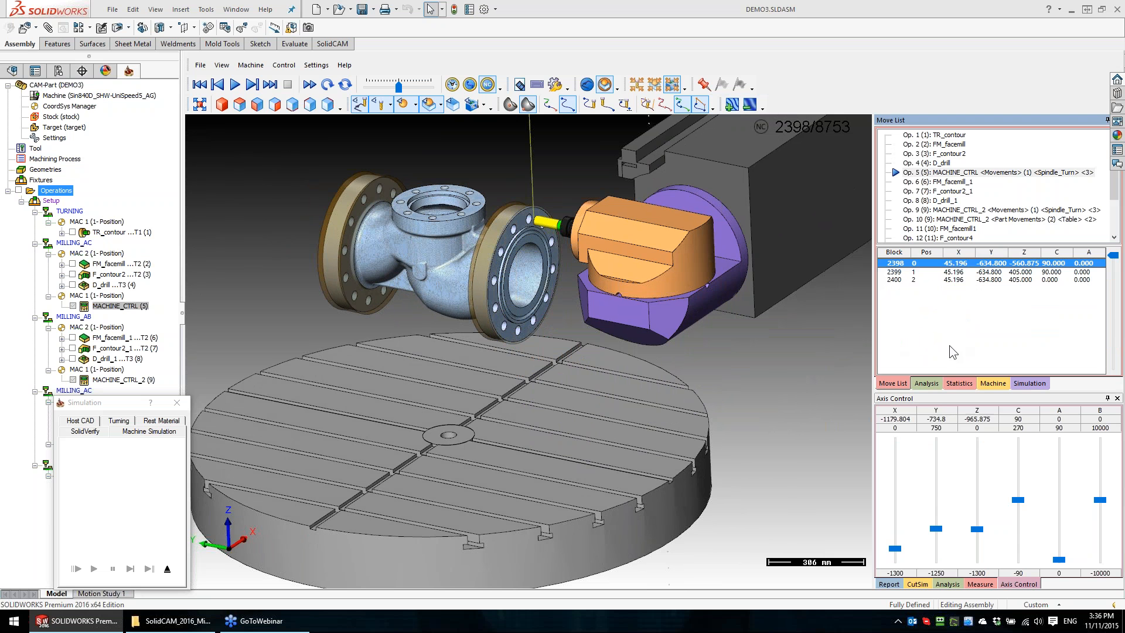
Jog the machine's A axis to 34.41 and its B axis to -196.08 to demonstrate the rotary movements
scroll(511, 339, down, 3)
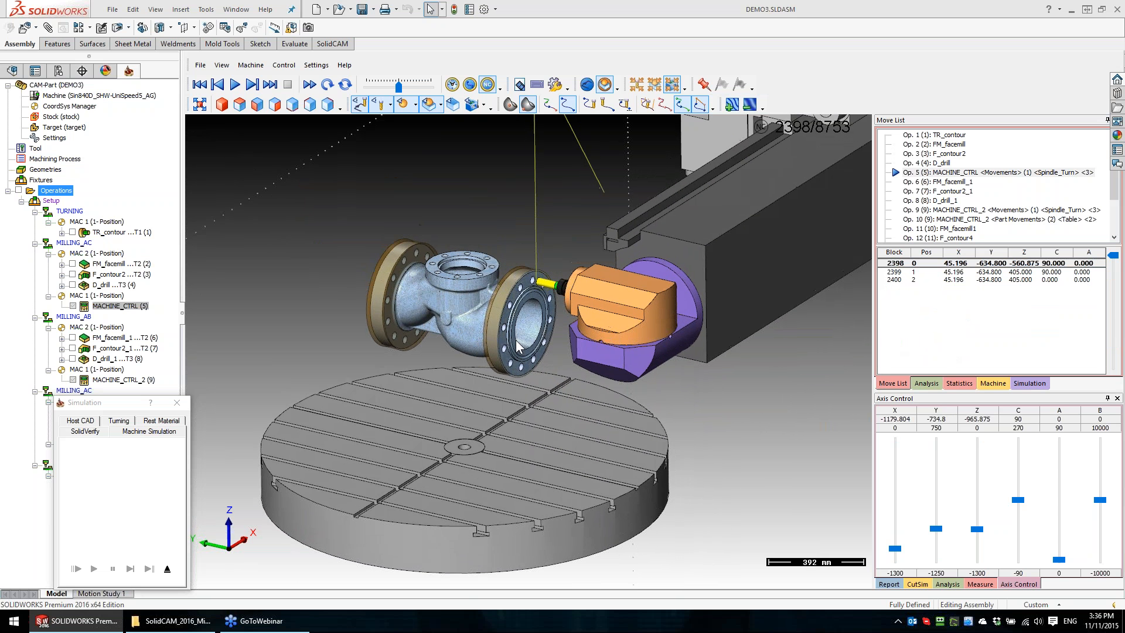
click(1059, 560)
drag(1060, 561, 1099, 501)
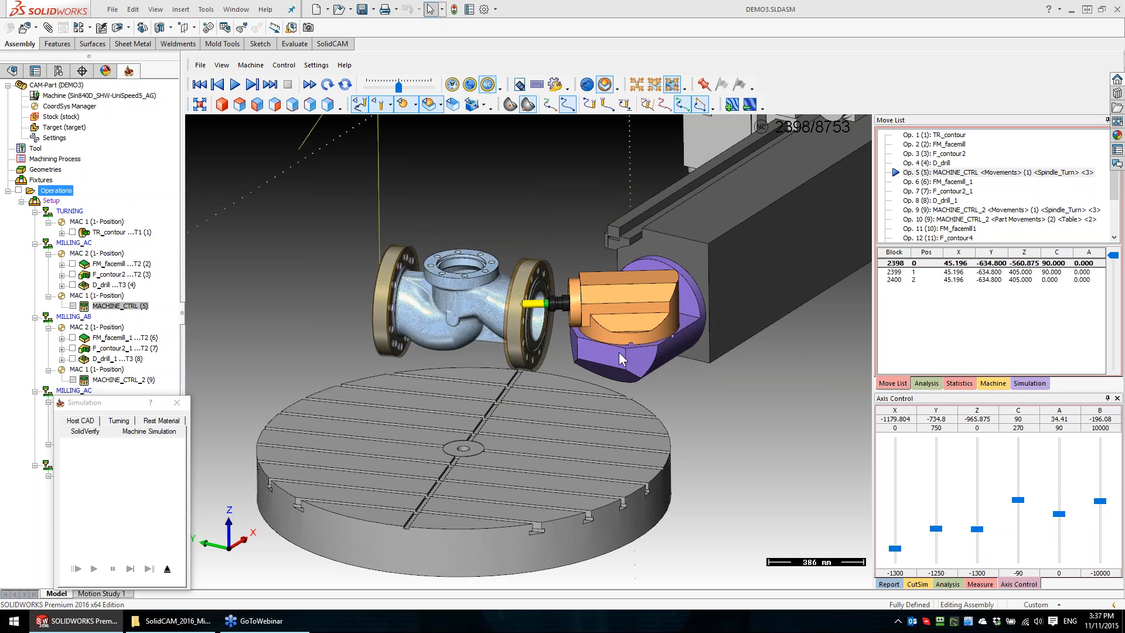
Step through the MACHINE_CTRL retract and spindle-turn moves up to the first FM_facemill_1 block, 2401
click(994, 317)
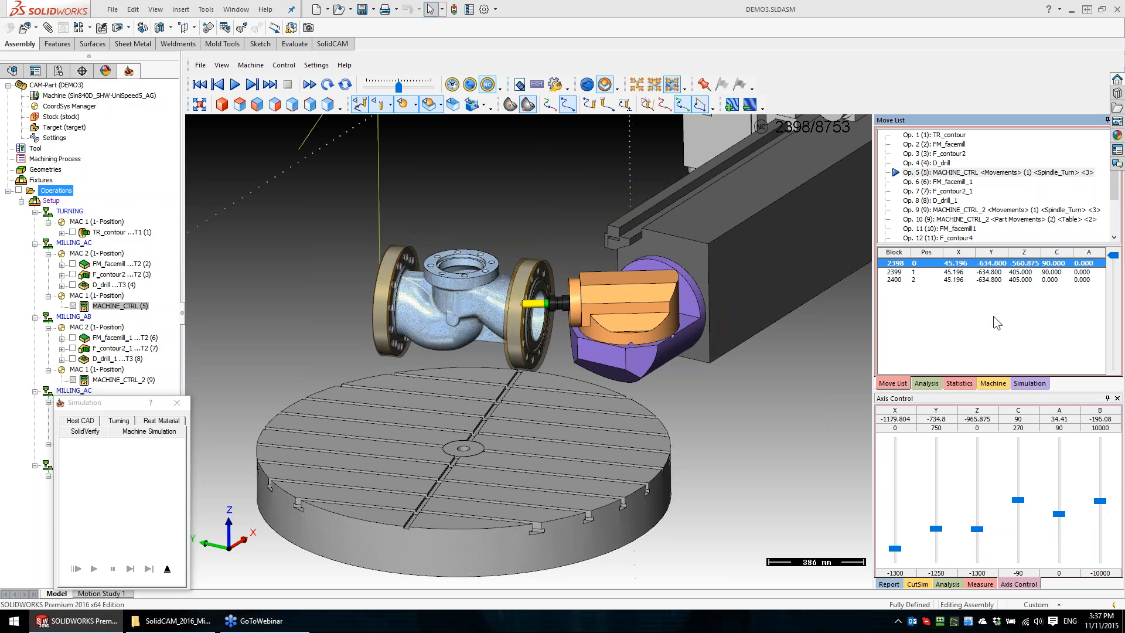
key(Down)
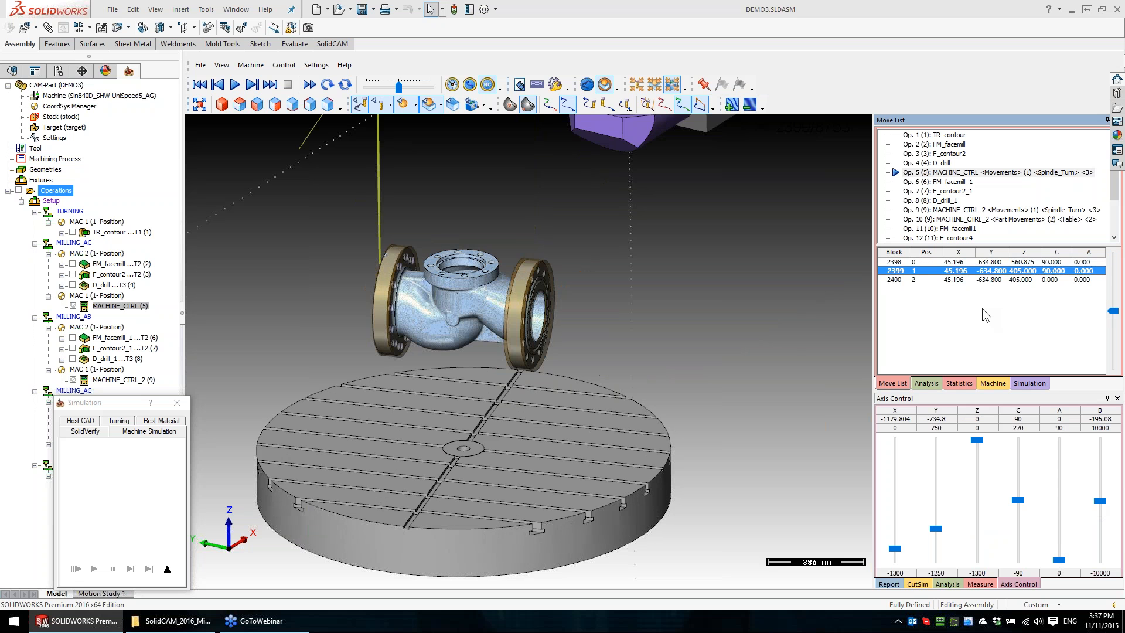
scroll(621, 234, up, 3)
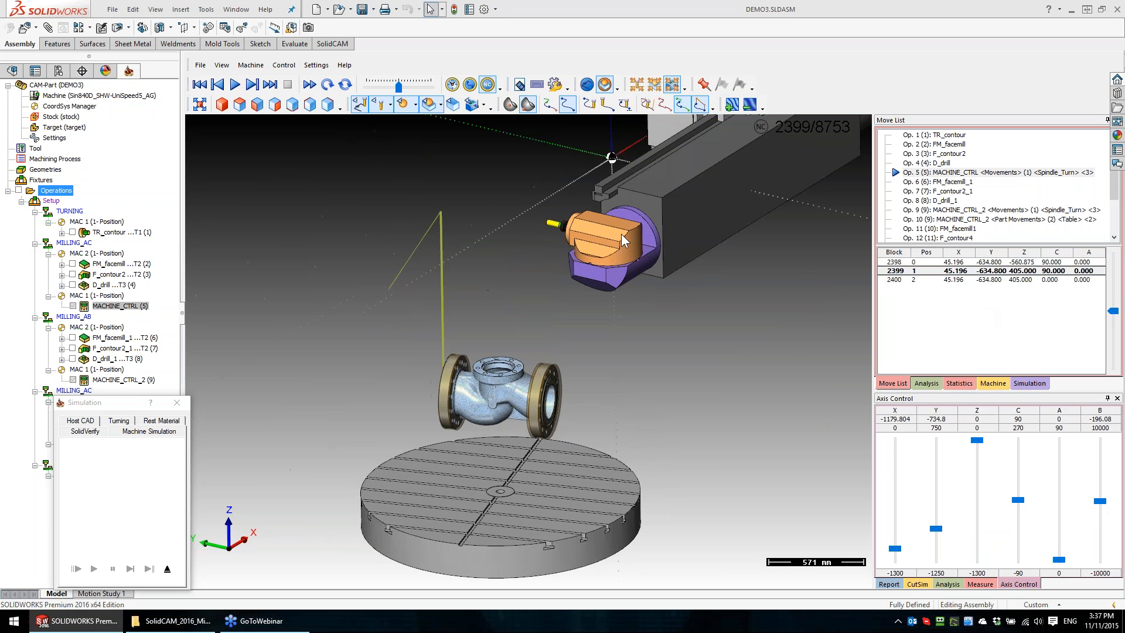
click(1005, 330)
key(Down)
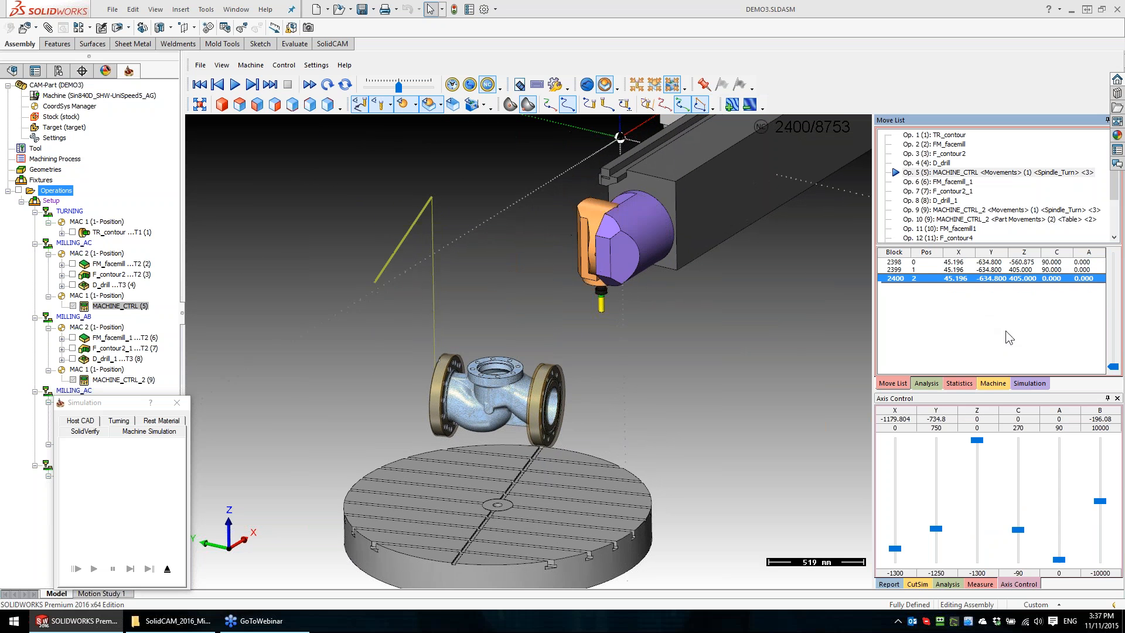
click(937, 328)
key(Down)
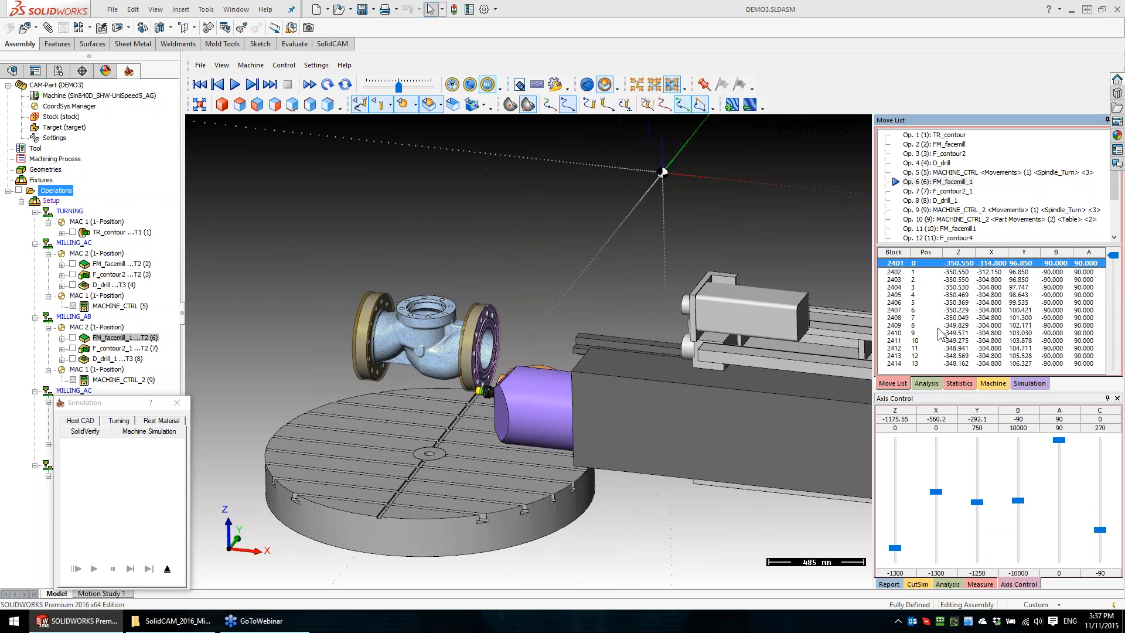
Inspect the FM_facemill_1 tool at the side flange, and advance the simulation through D_drill_1 to block 4518
click(758, 328)
scroll(549, 335, up, 5)
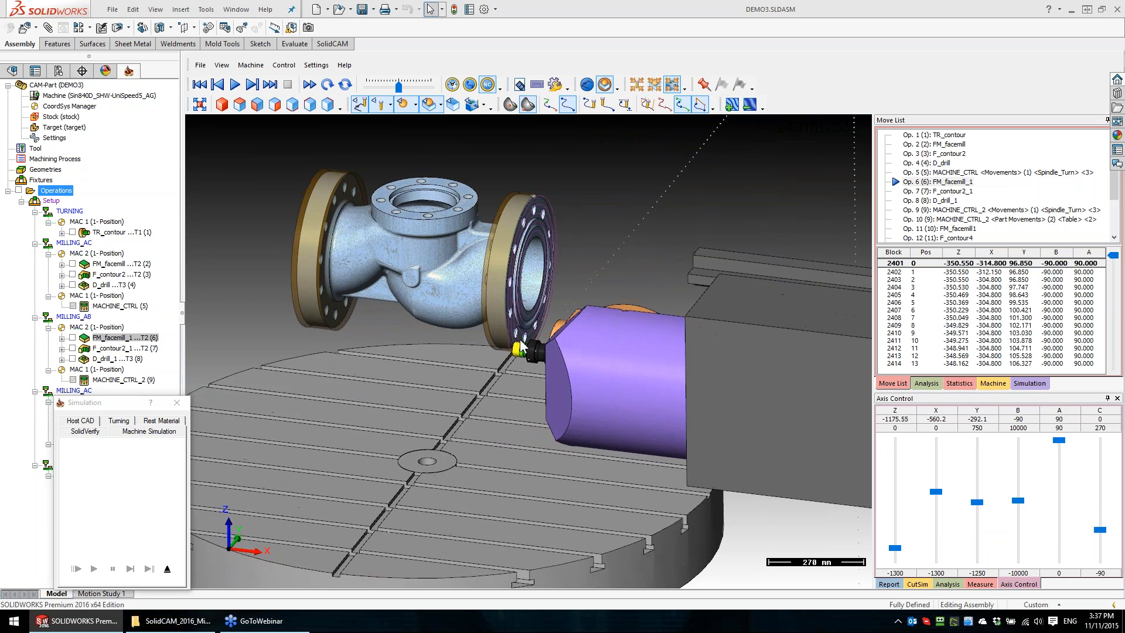
scroll(526, 350, down, 4)
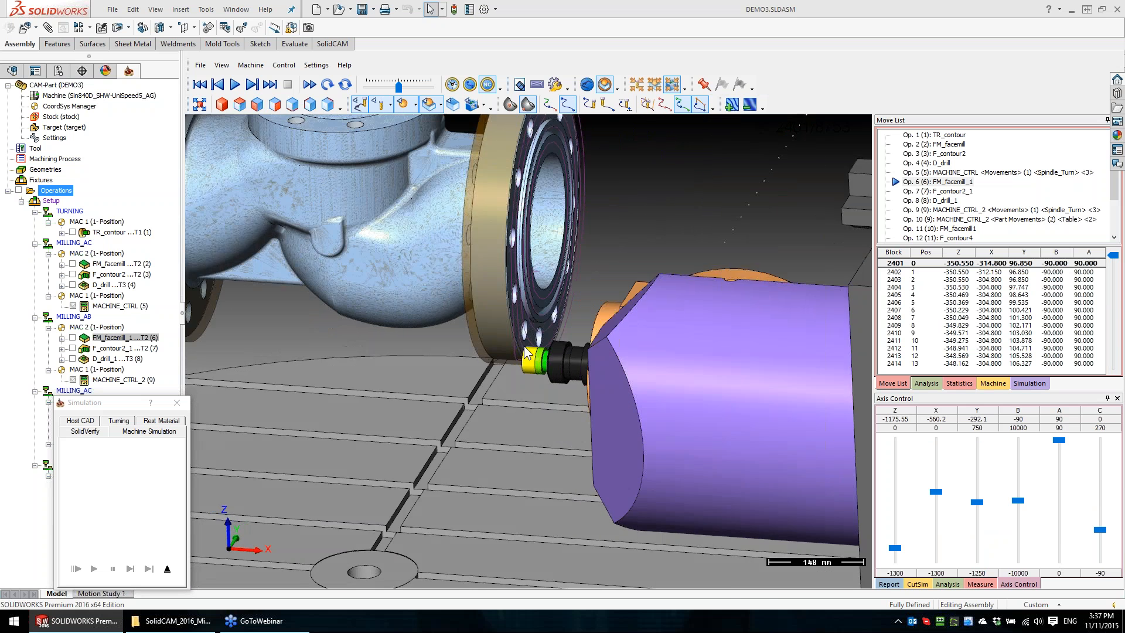
middle_drag(466, 388, 466, 388)
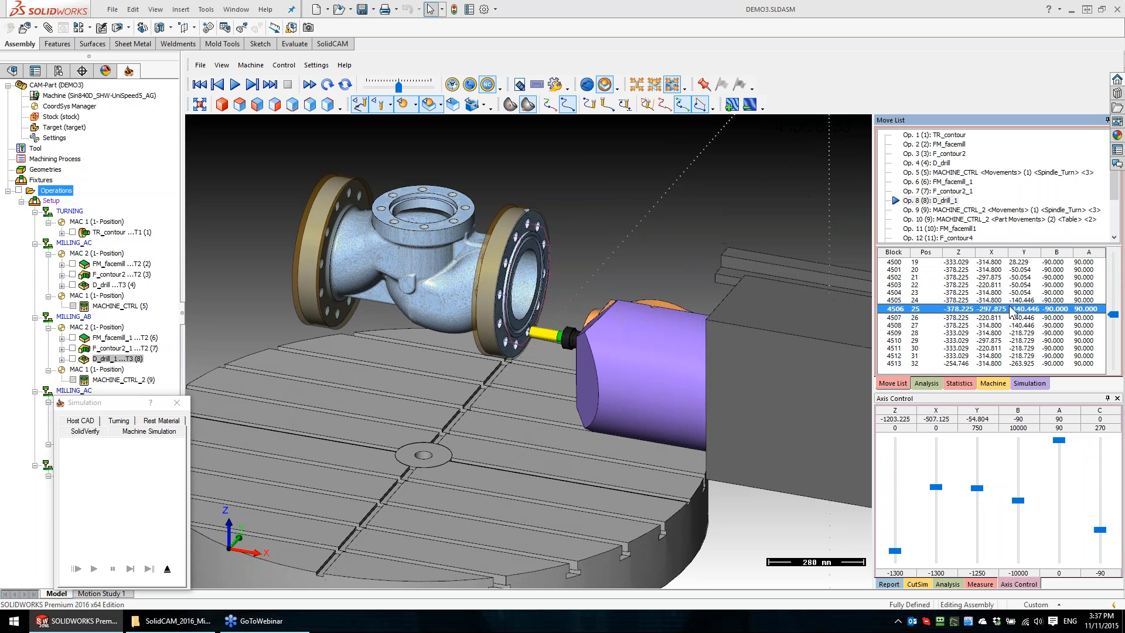
middle_drag(662, 298, 750, 289)
scroll(739, 291, down, 3)
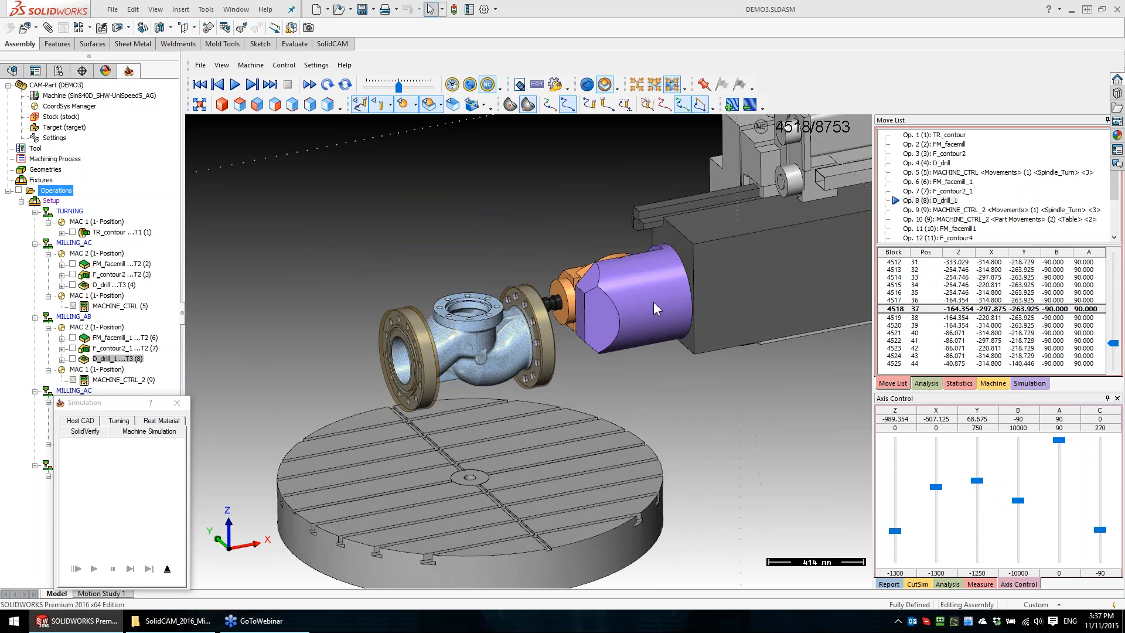
middle_drag(615, 461, 589, 412)
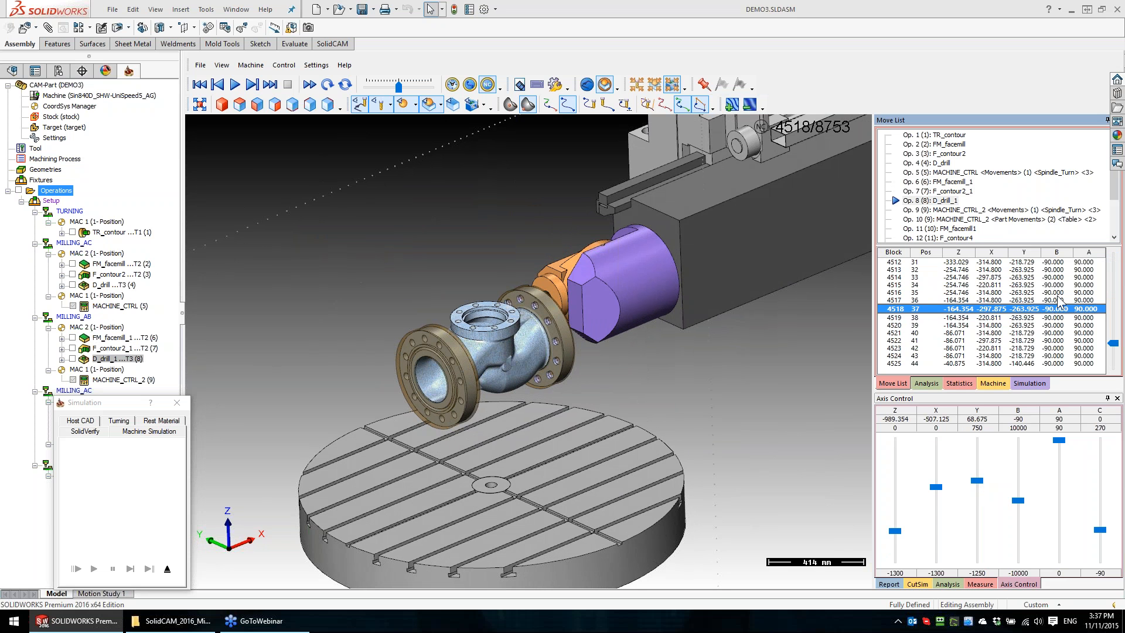
Advance into MACHINE_CTRL_2, step its table rotation from B -90 to 0, and examine the rotated valve body
scroll(1032, 322, down, 4)
scroll(1032, 325, down, 9)
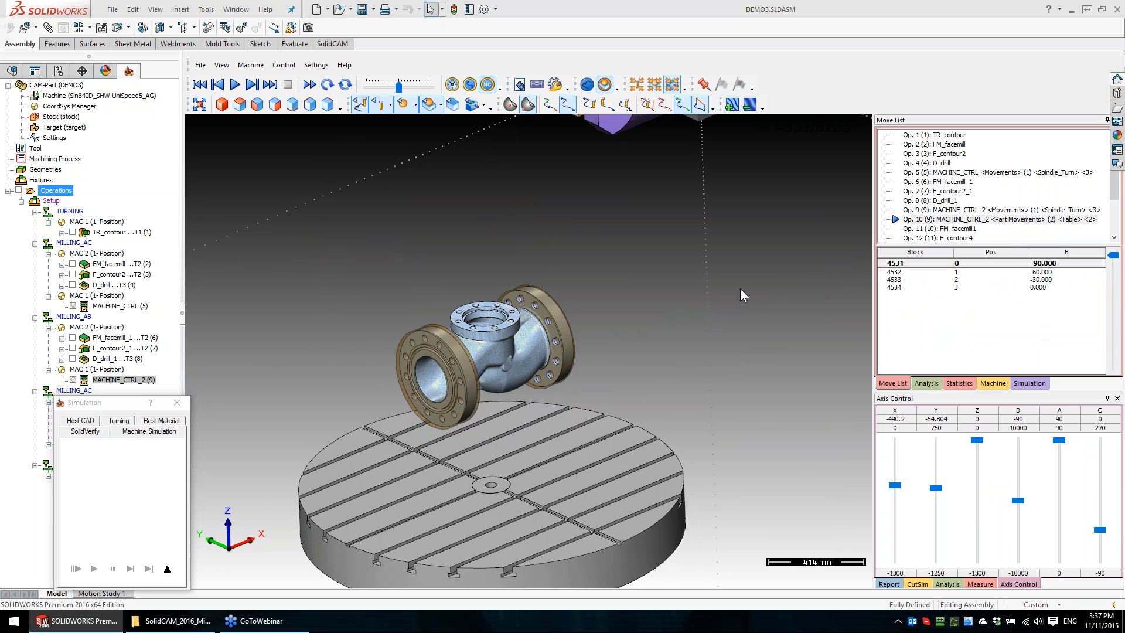
scroll(740, 288, down, 4)
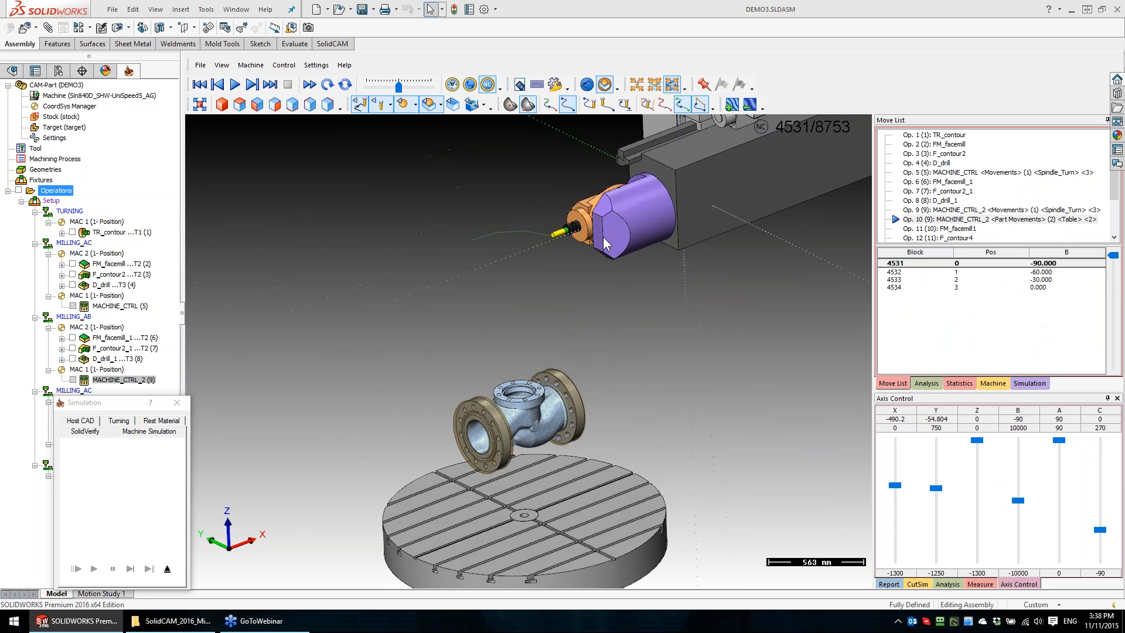
scroll(602, 237, up, 1)
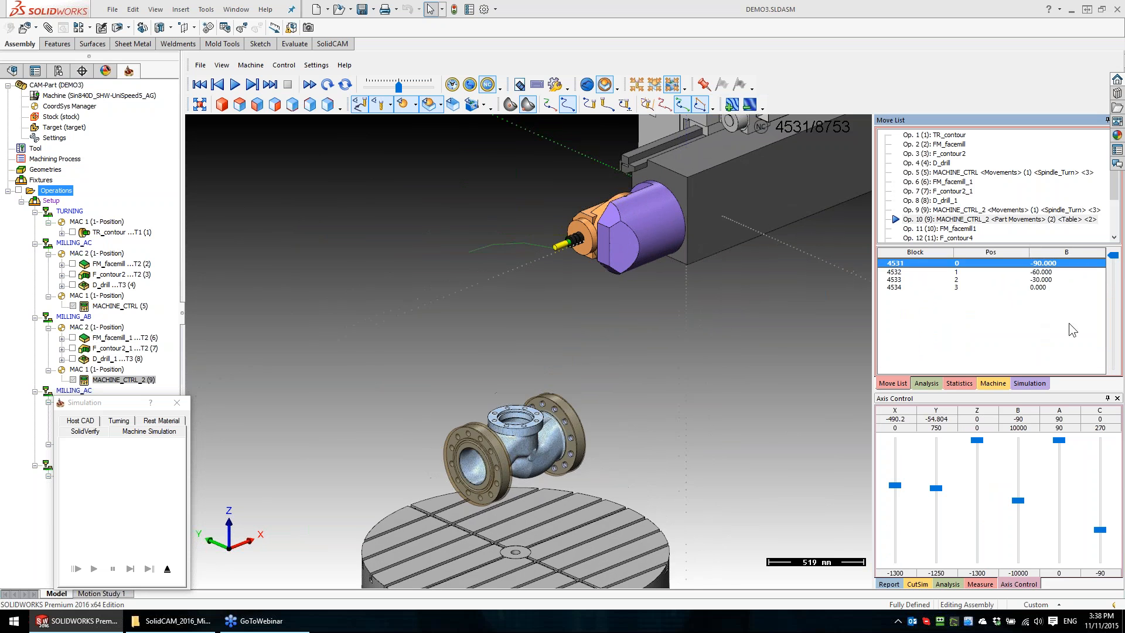
scroll(996, 325, down, 1)
scroll(609, 517, down, 1)
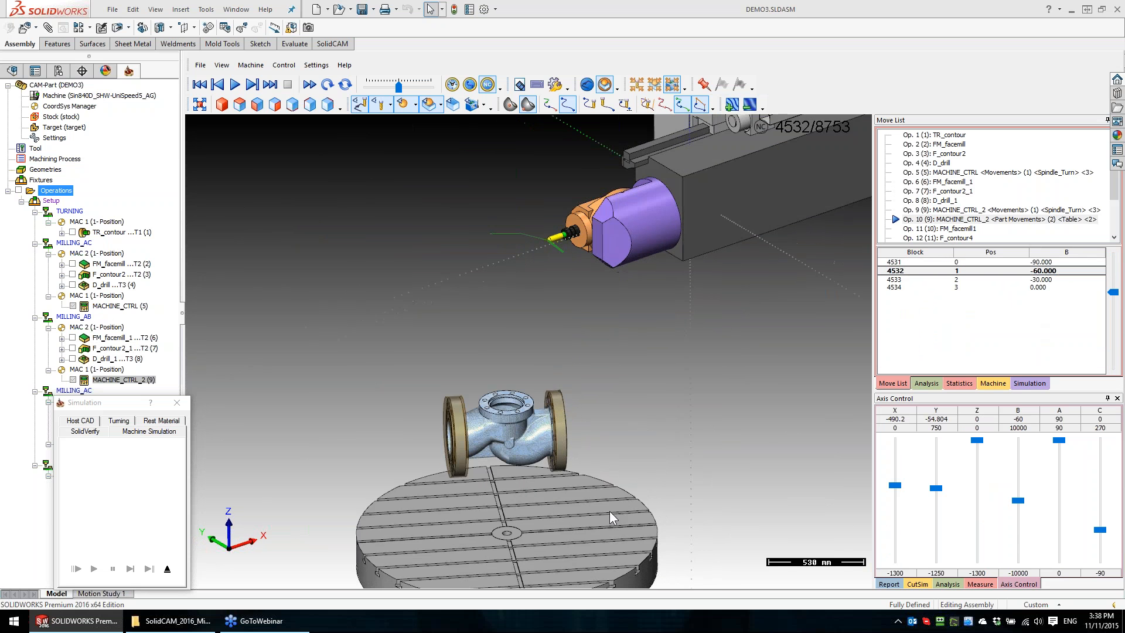
scroll(609, 510, up, 1)
scroll(948, 330, down, 2)
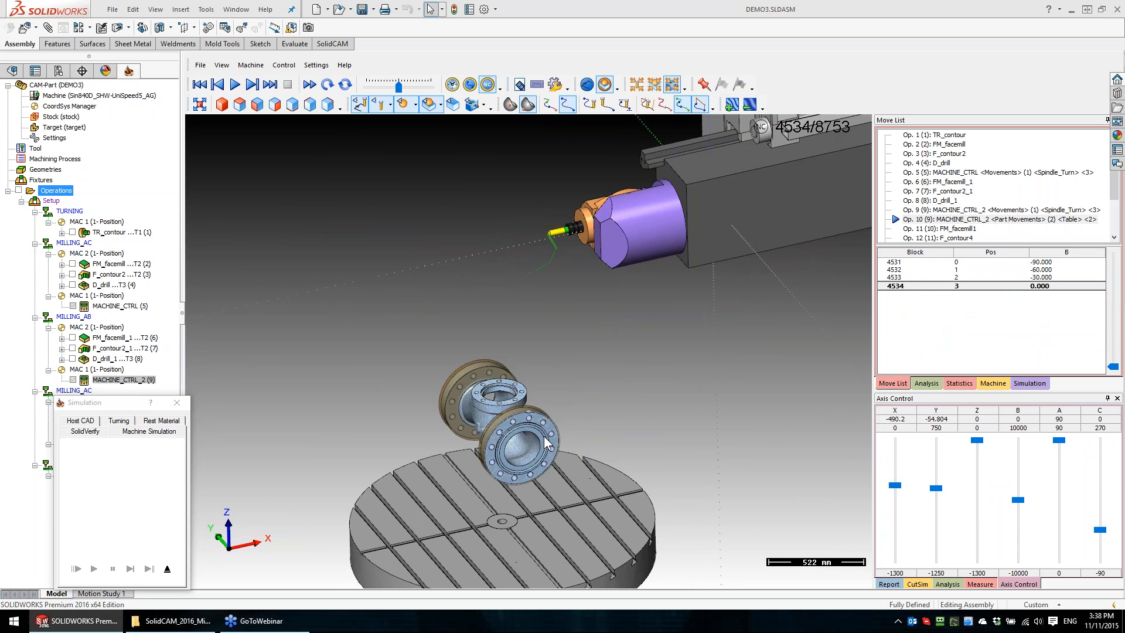
middle_drag(545, 437, 577, 430)
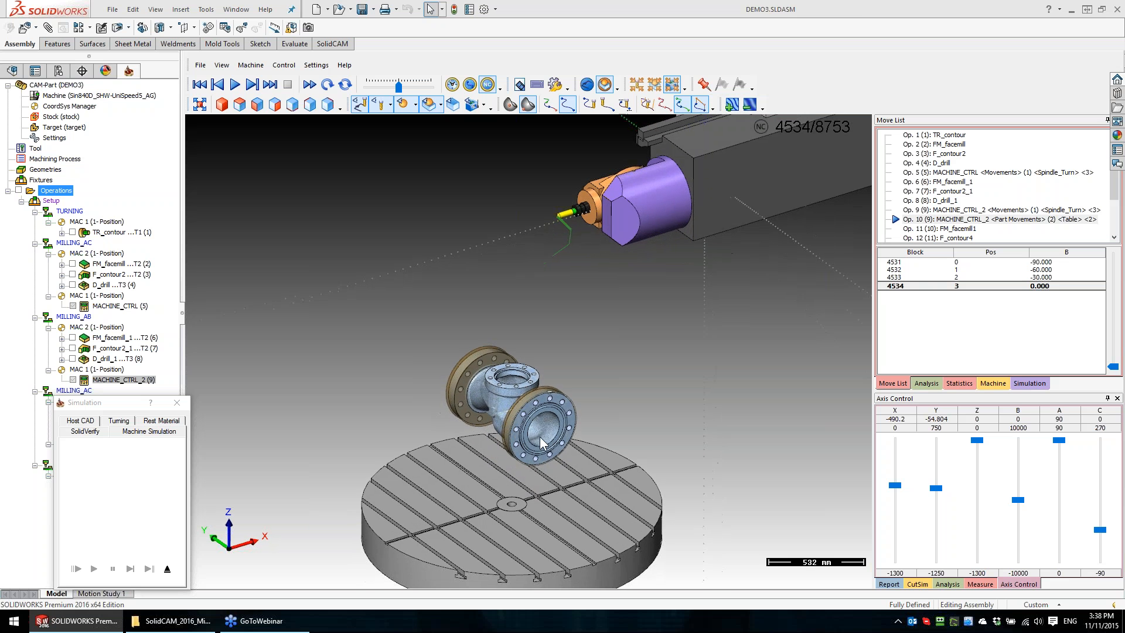
Uncover the remaining milling operations in the tree, and follow the simulation from FM_facemill1 to the MACHINE_CTRL_1 retract at block 6644
drag(116, 404, 76, 530)
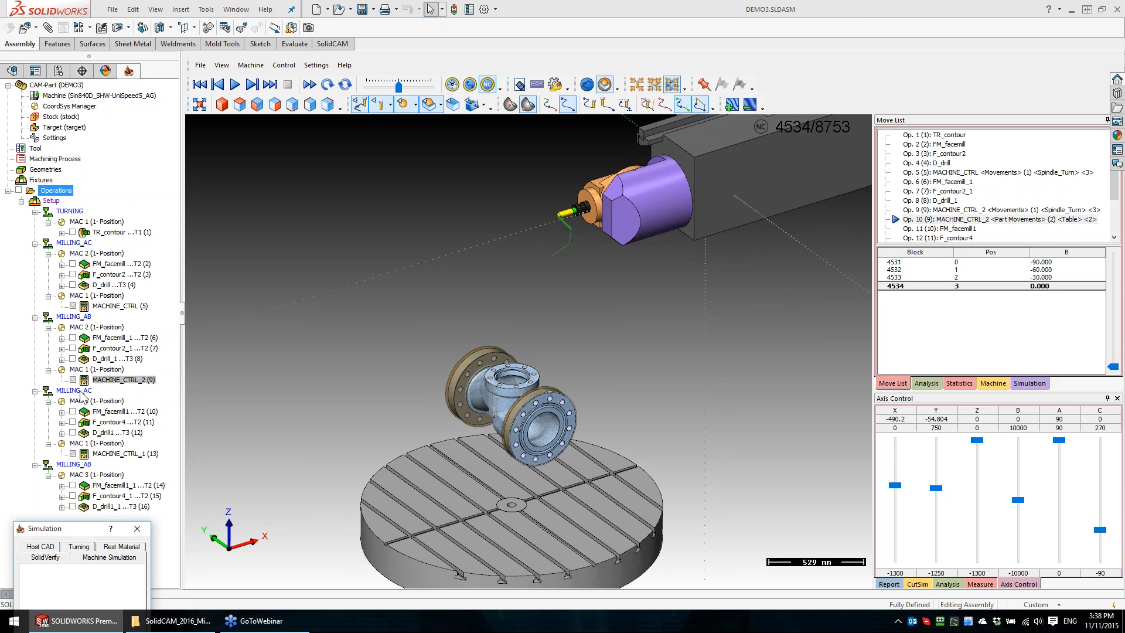
click(270, 400)
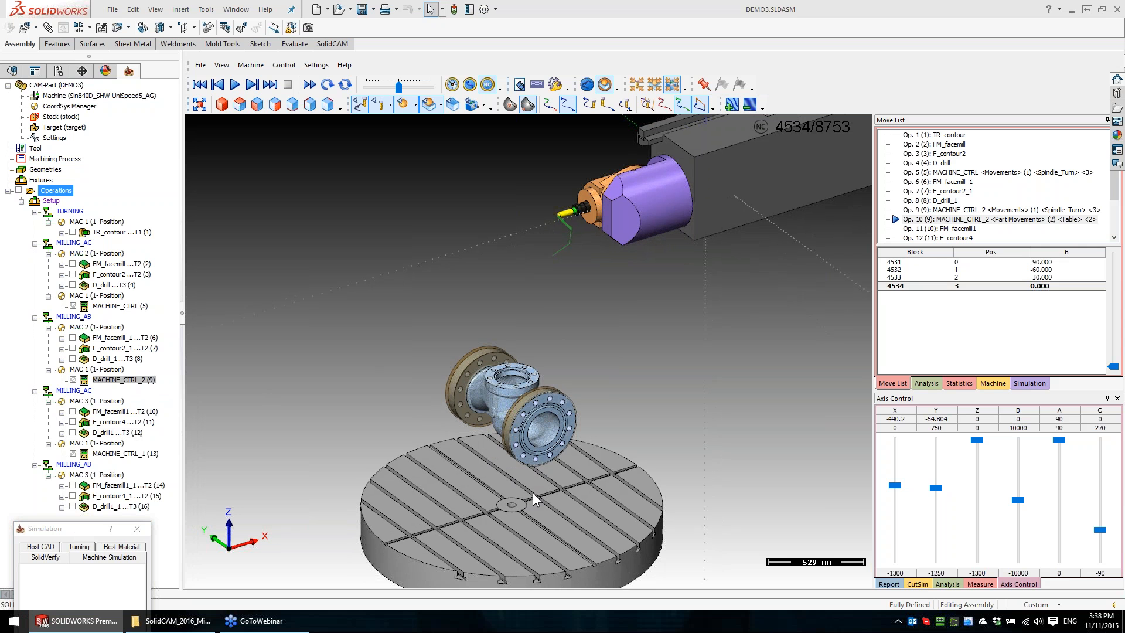
click(1072, 319)
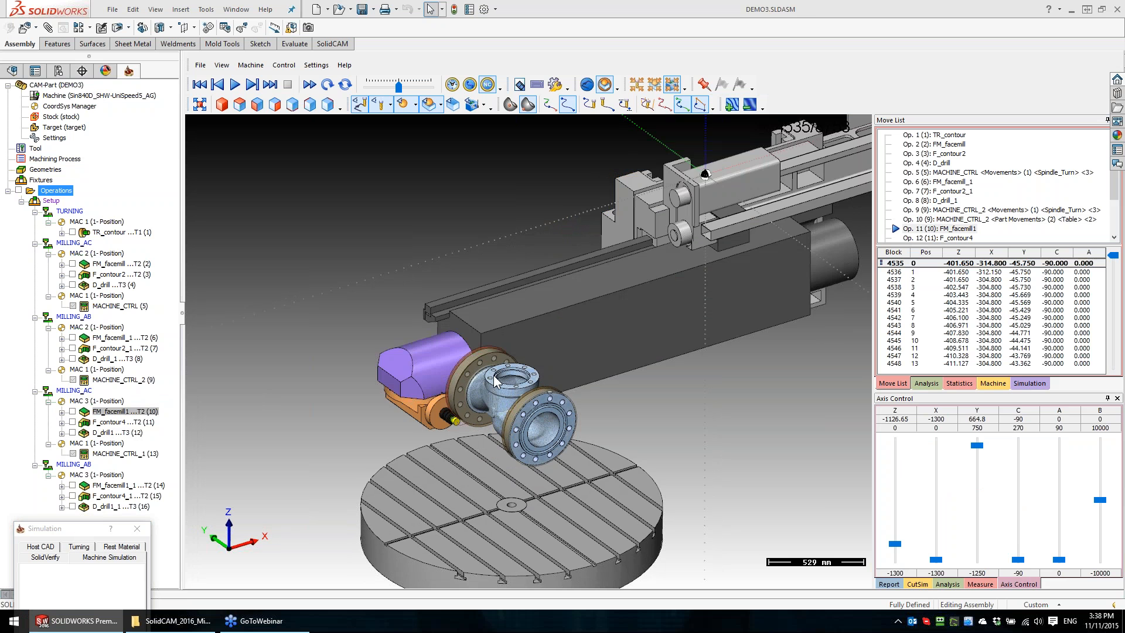
drag(495, 381, 445, 428)
scroll(447, 428, up, 5)
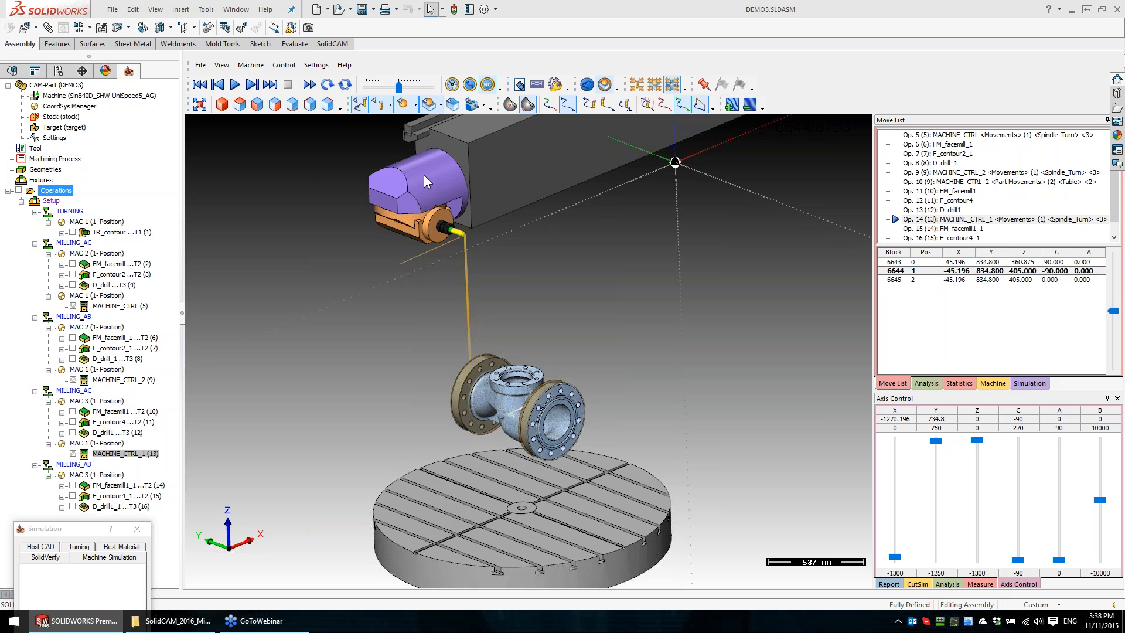
Step through the MACHINE_CTRL_1 spindle turn into the second MILLING_AB group, and inspect the tool at the side flange
click(1022, 328)
key(Down)
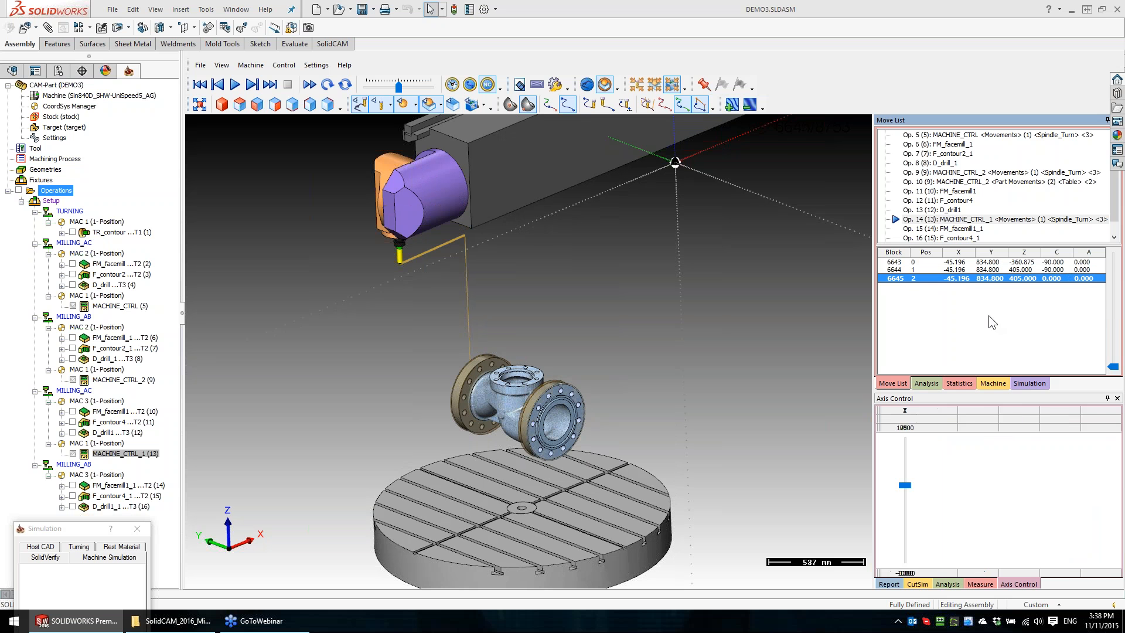
key(Down)
middle_drag(574, 422, 507, 354)
scroll(508, 358, up, 2)
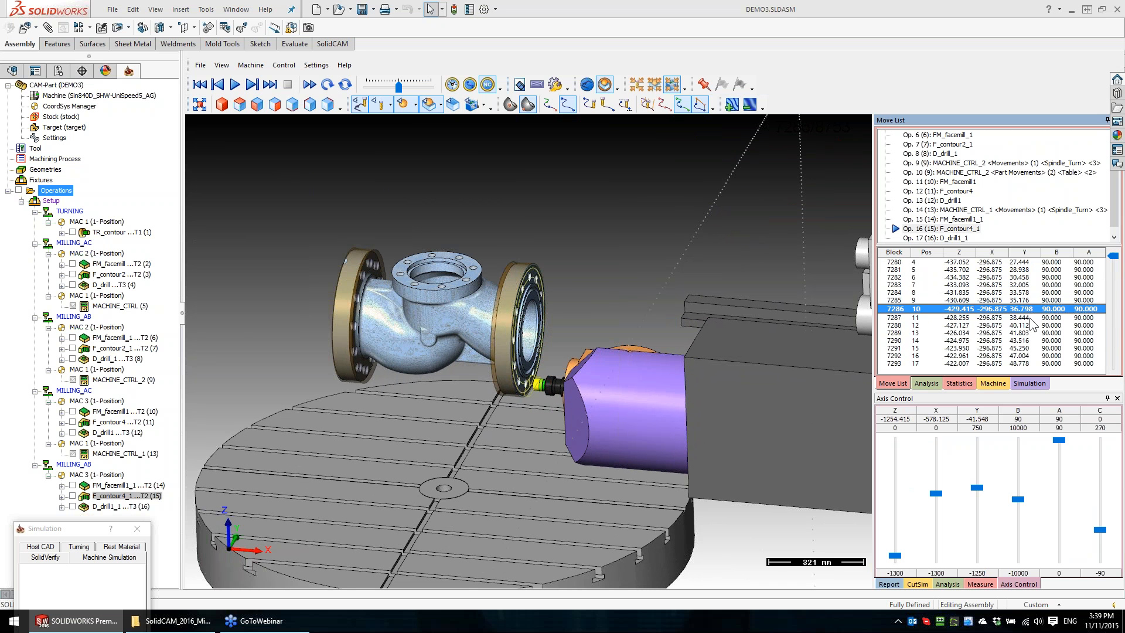
Advance the simulation through F_contour4_1 and D_drill1_1 to the final block, 8753, and view the whole machine
drag(1114, 257, 1118, 373)
scroll(1082, 310, down, 5)
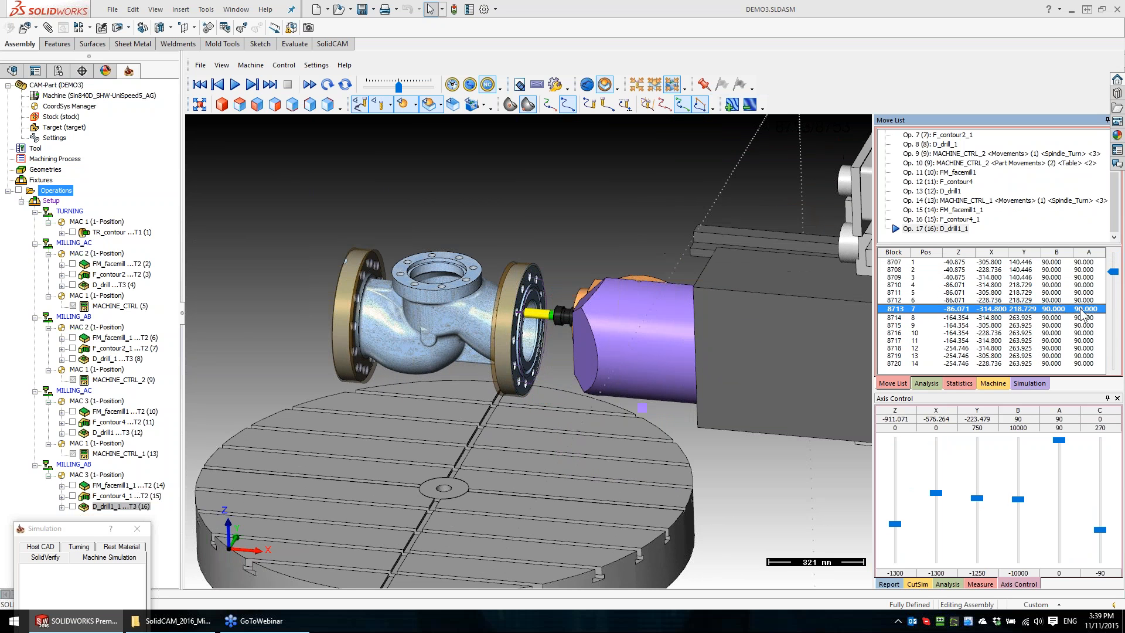
scroll(1082, 311, down, 15)
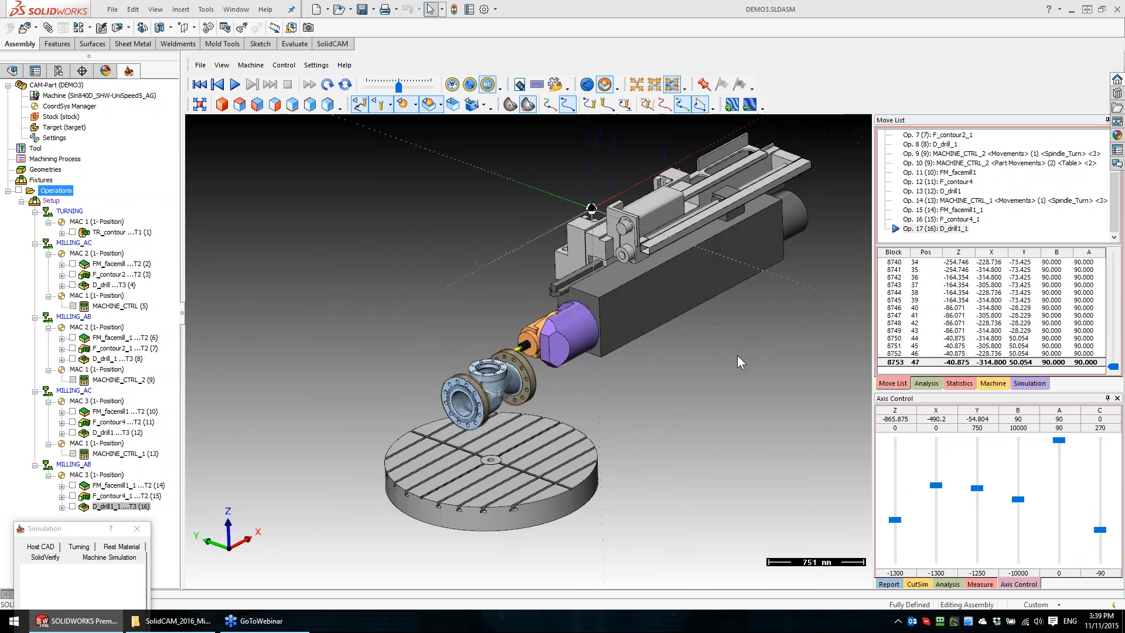
scroll(733, 355, up, 1)
Exit the machine simulation and select the Setup in the operations tree
drag(68, 530, 257, 364)
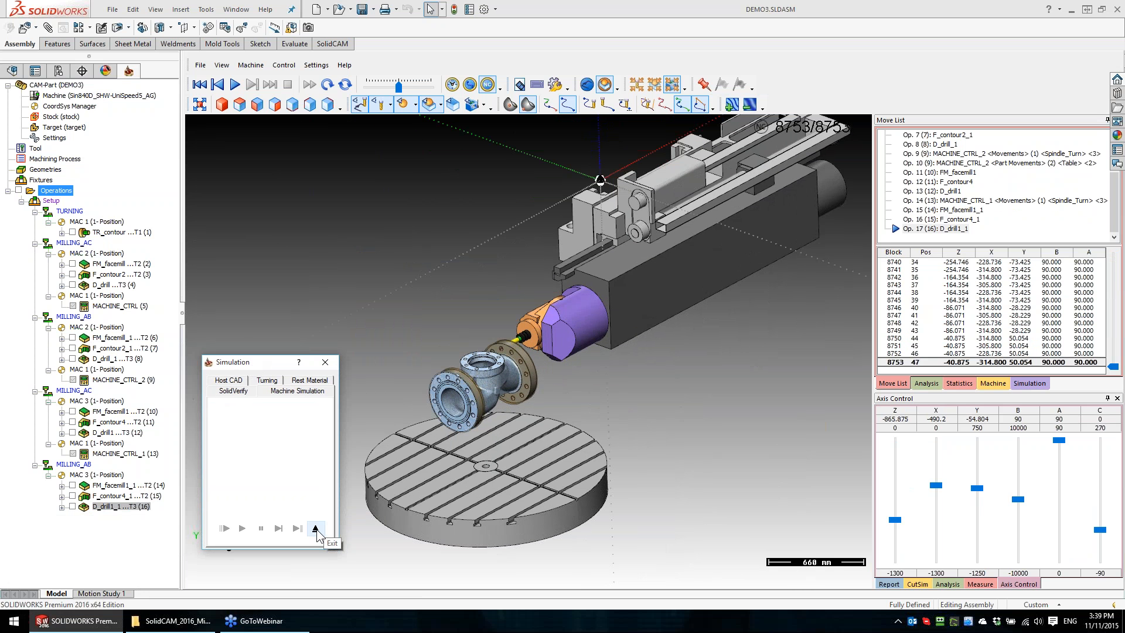
click(315, 529)
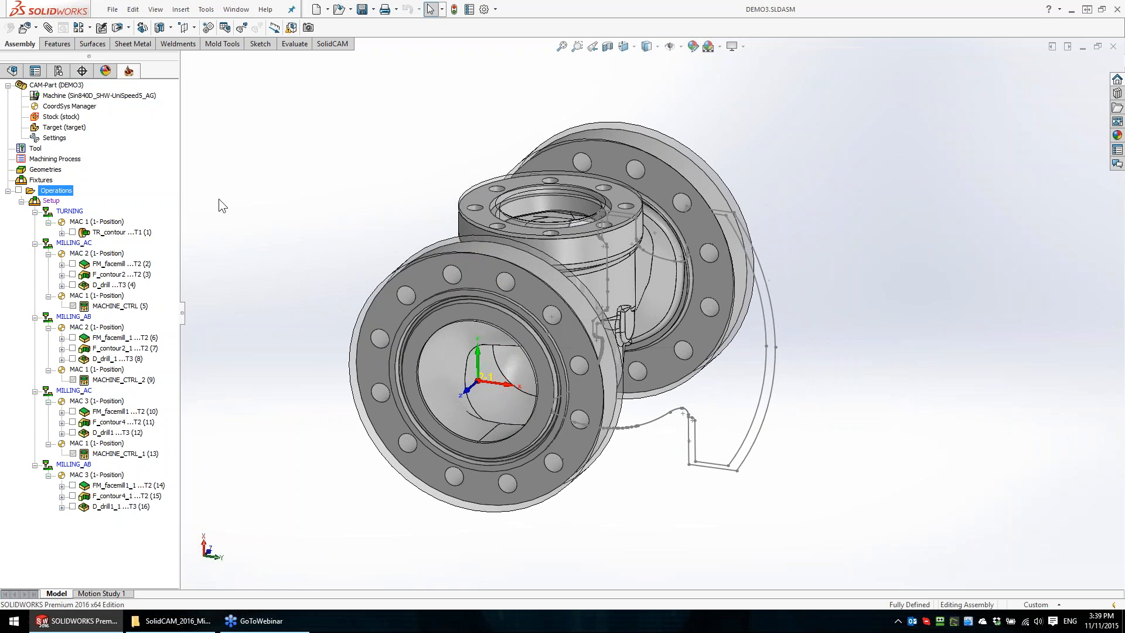
click(55, 201)
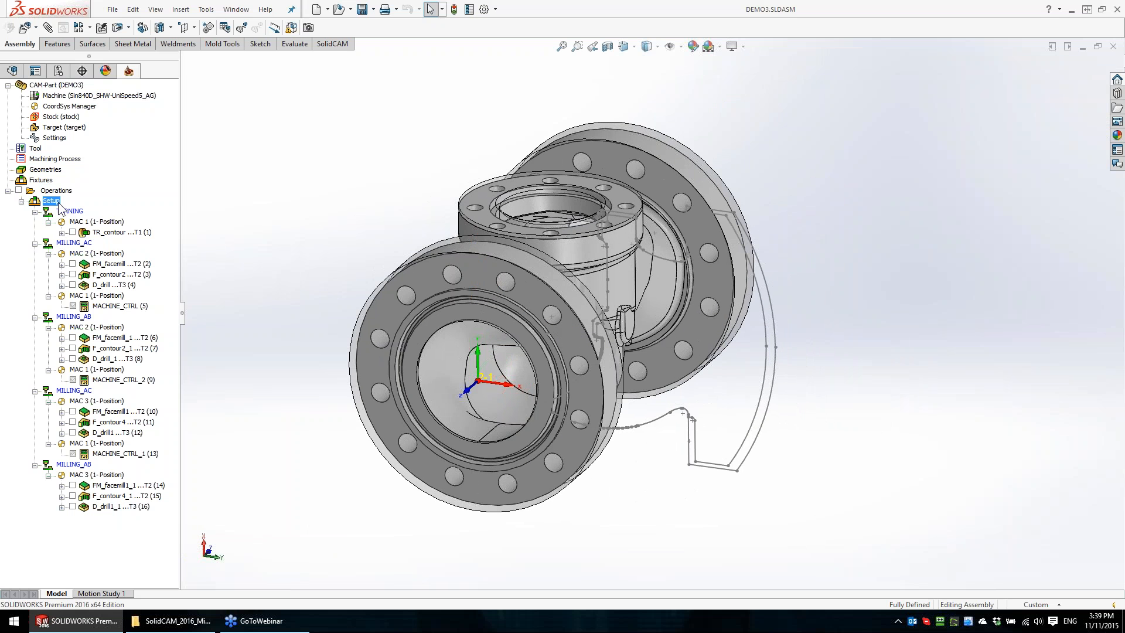